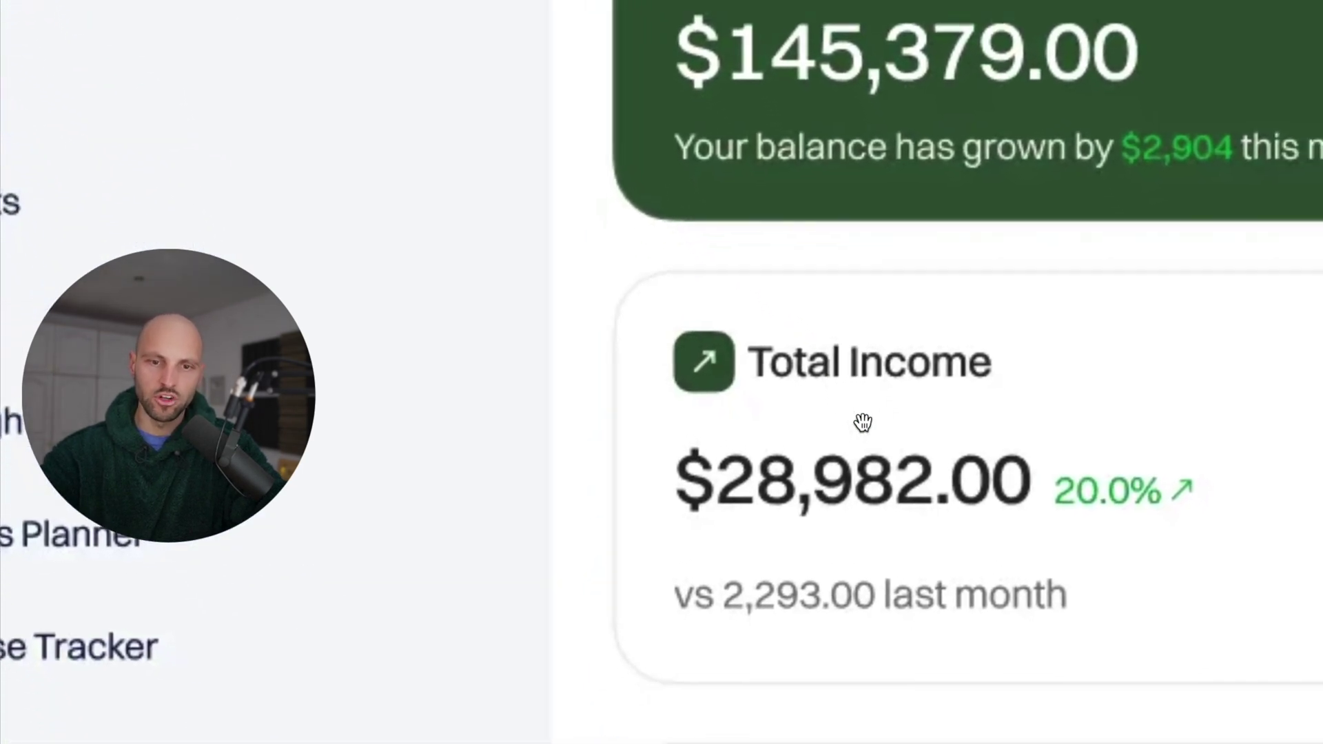
- Scroll the finance dashboard page down and back up before moving to DeepSeek
scroll(863, 422, "down", 2)
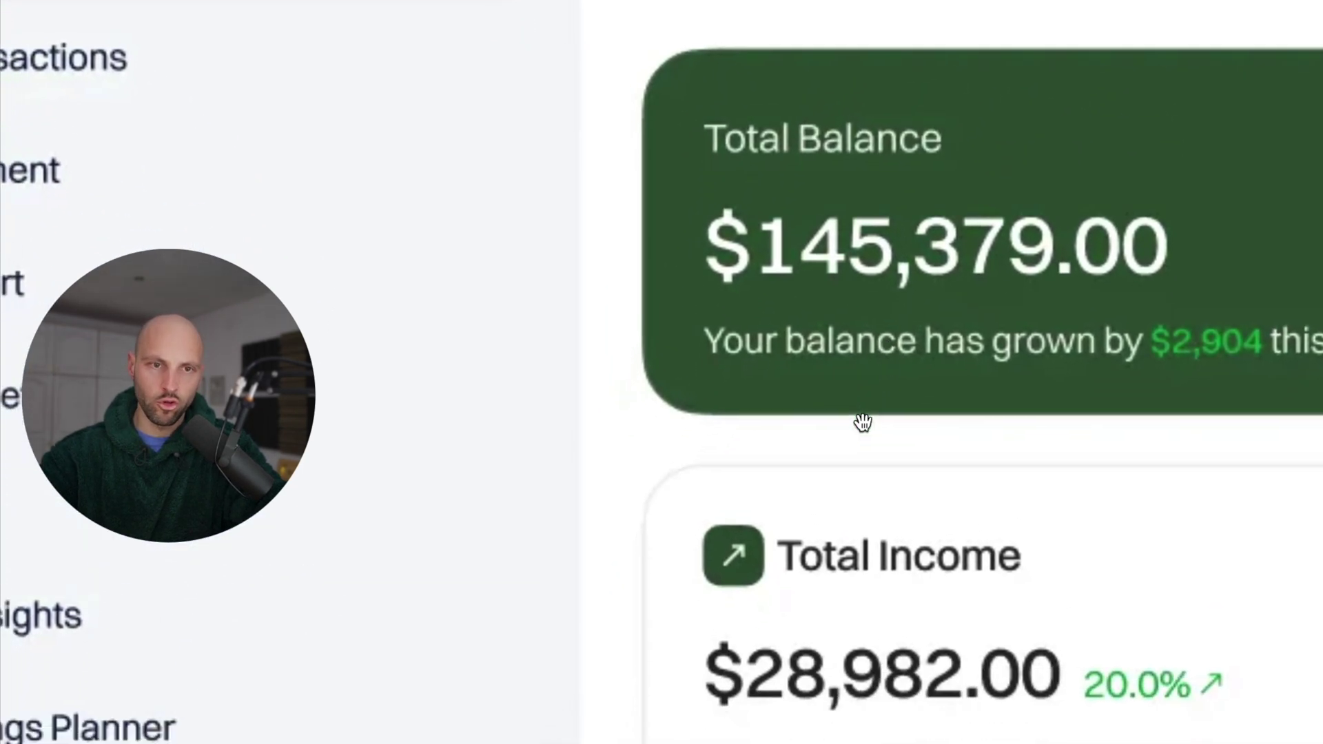
scroll(643, 315, "up", 2)
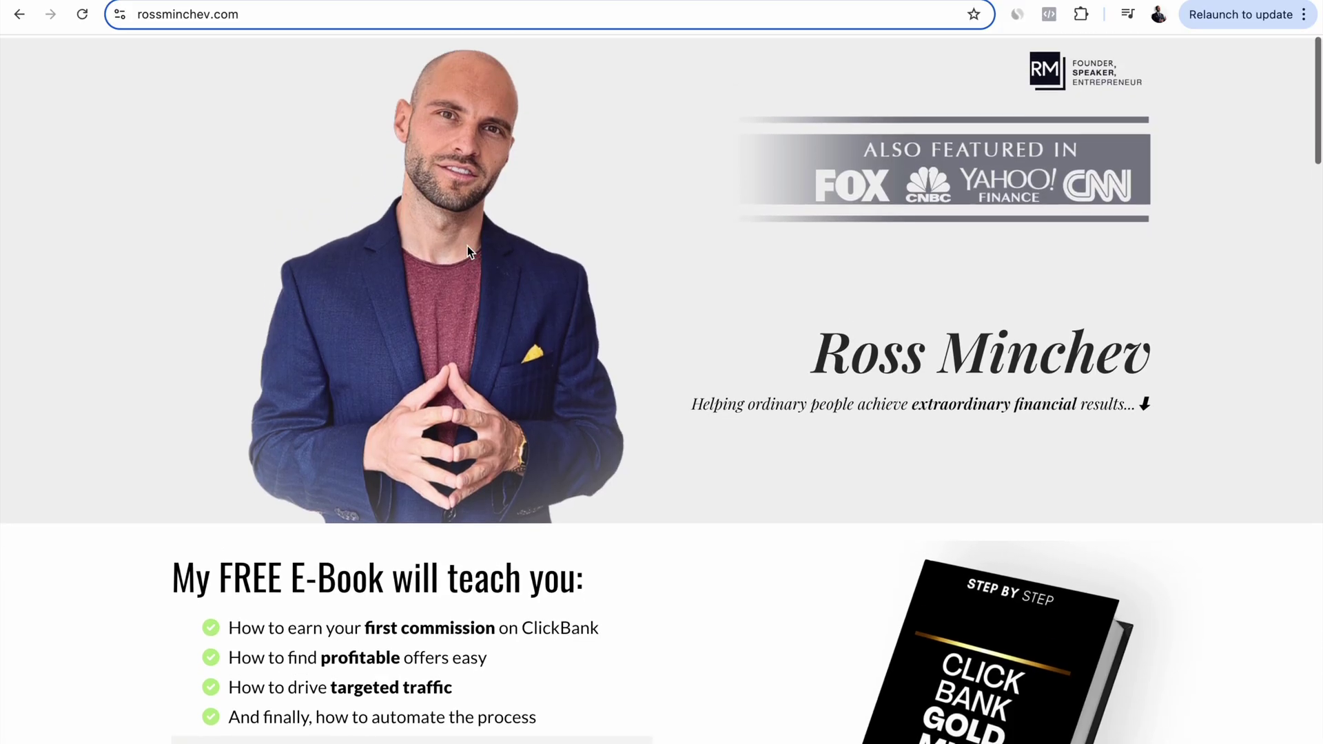
- Scroll rossminchev.com past the e-book, bio and testimonials down to the Trainings grid
scroll(467, 245, "up", 5)
scroll(467, 245, "down", 2)
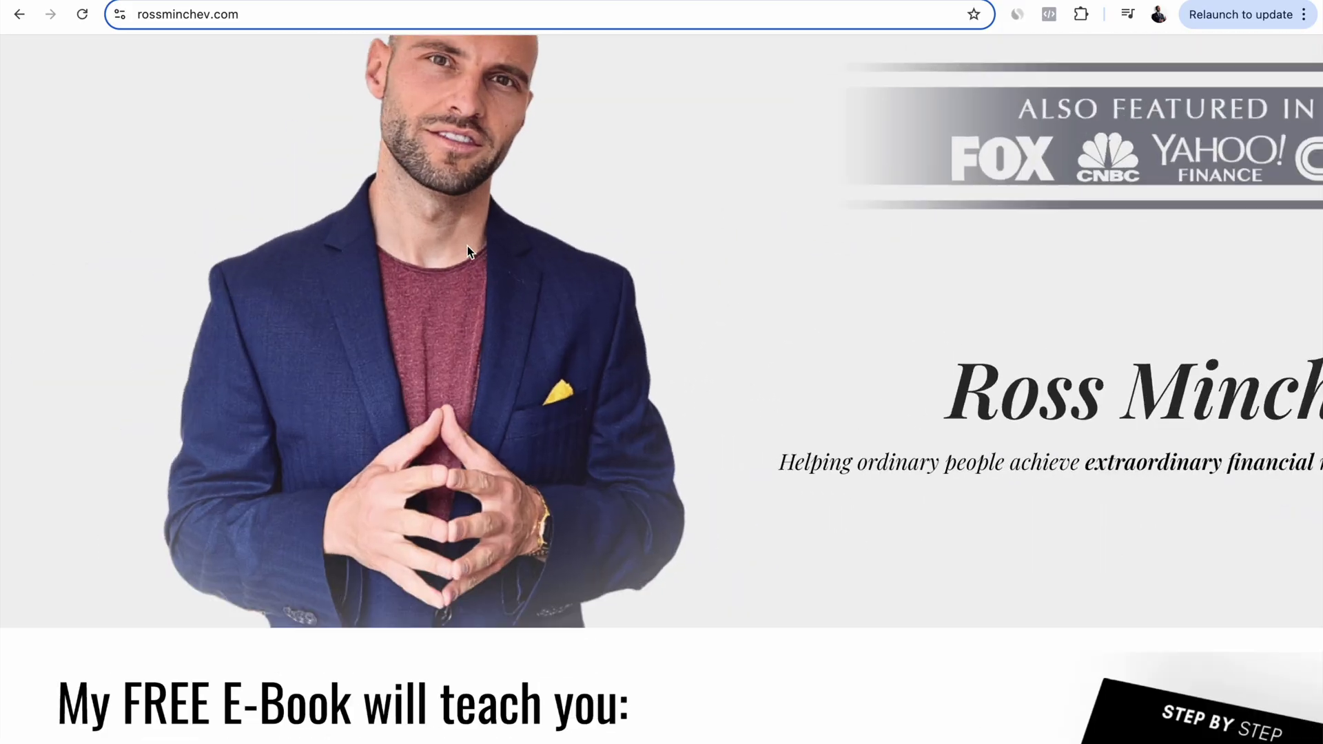
scroll(467, 246, "up", 2)
scroll(467, 246, "down", 5)
scroll(590, 247, "up", 3)
scroll(591, 247, "down", 3)
scroll(590, 241, "down", 5)
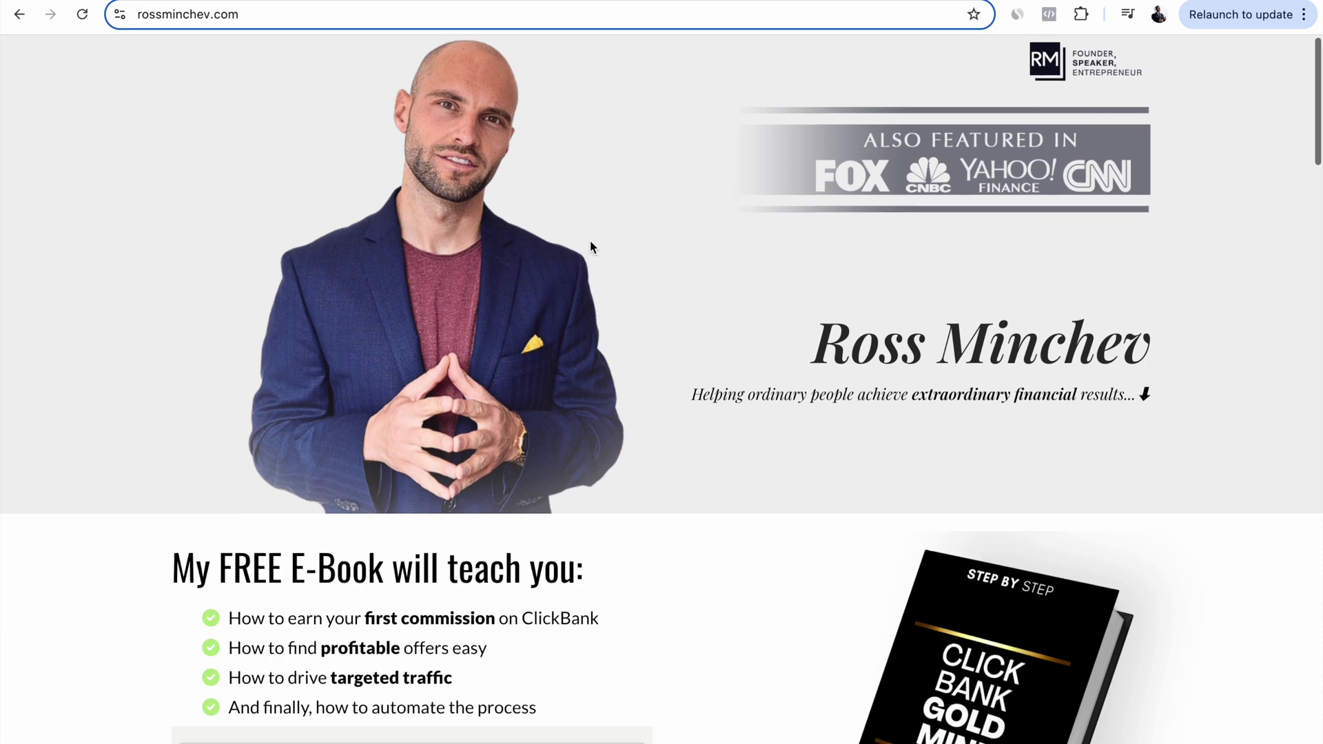
scroll(590, 245, "down", 2)
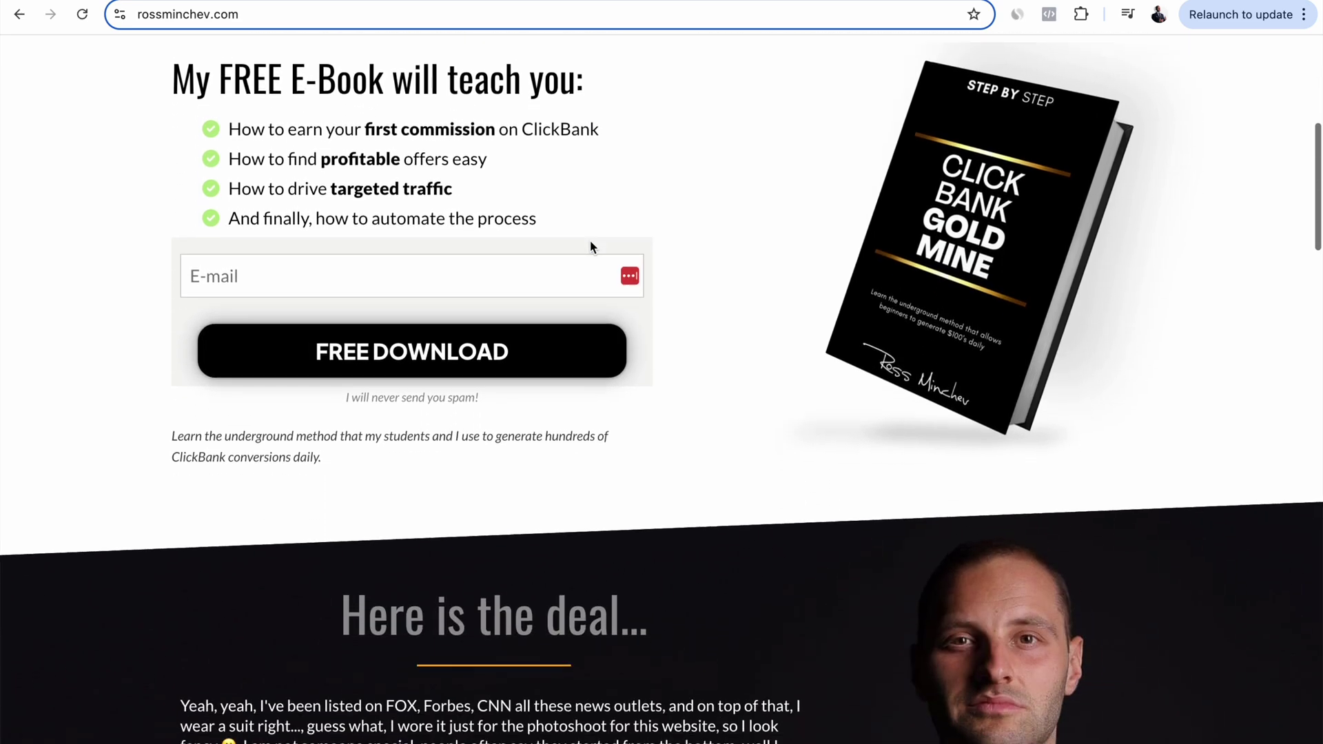
scroll(714, 354, "down", 8)
scroll(714, 353, "down", 15)
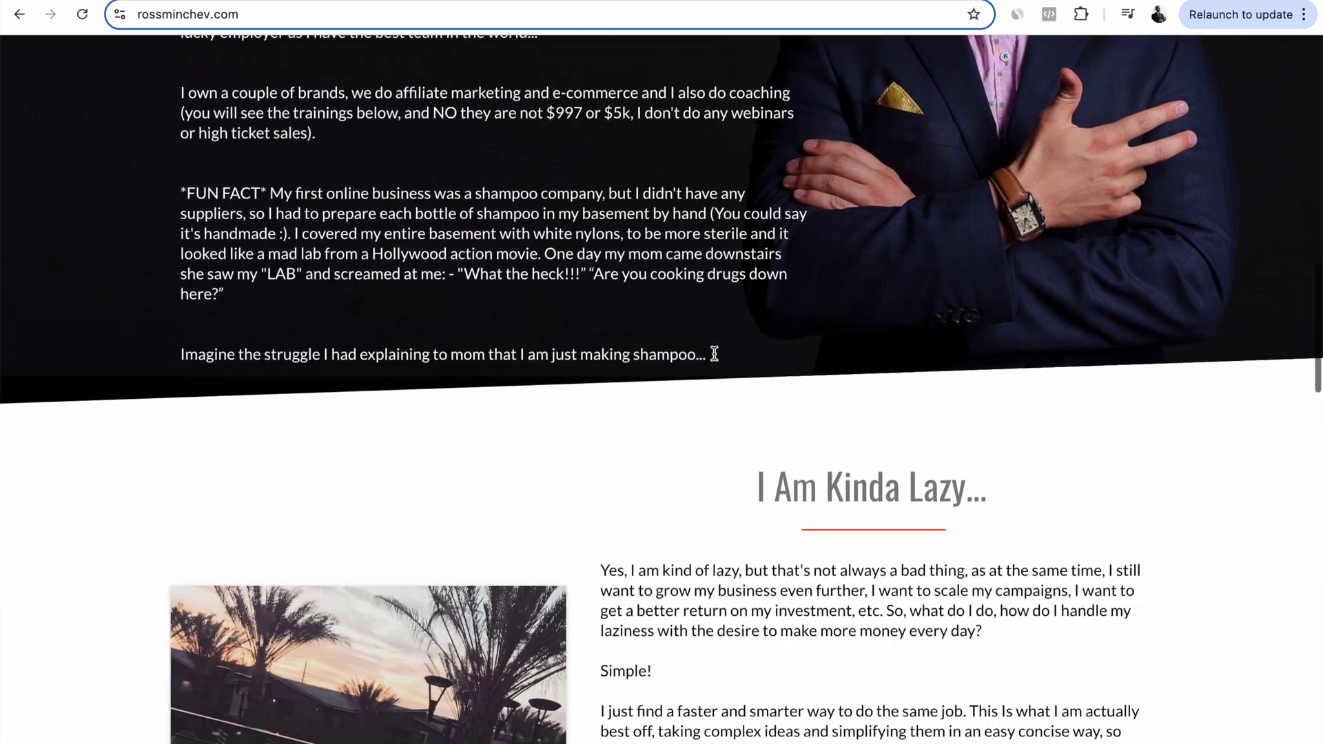
scroll(713, 353, "down", 11)
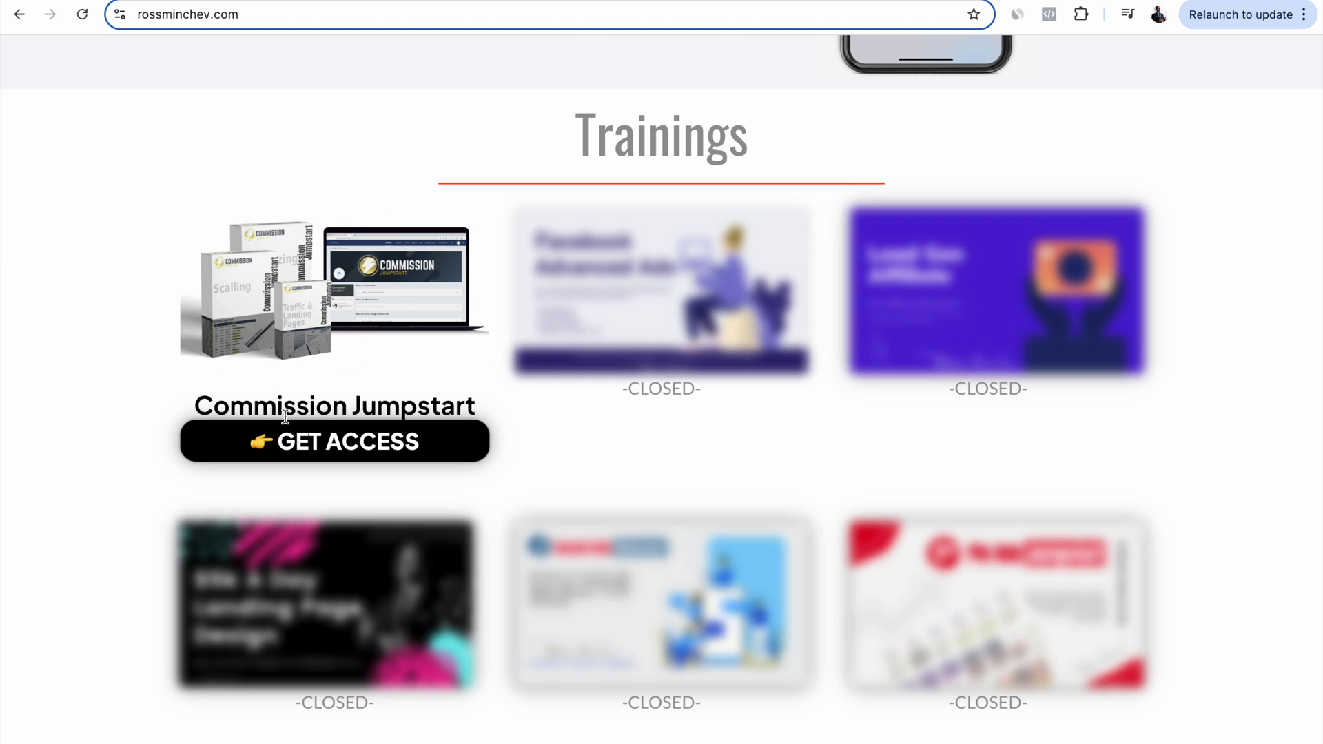
scroll(330, 445, "down", 6)
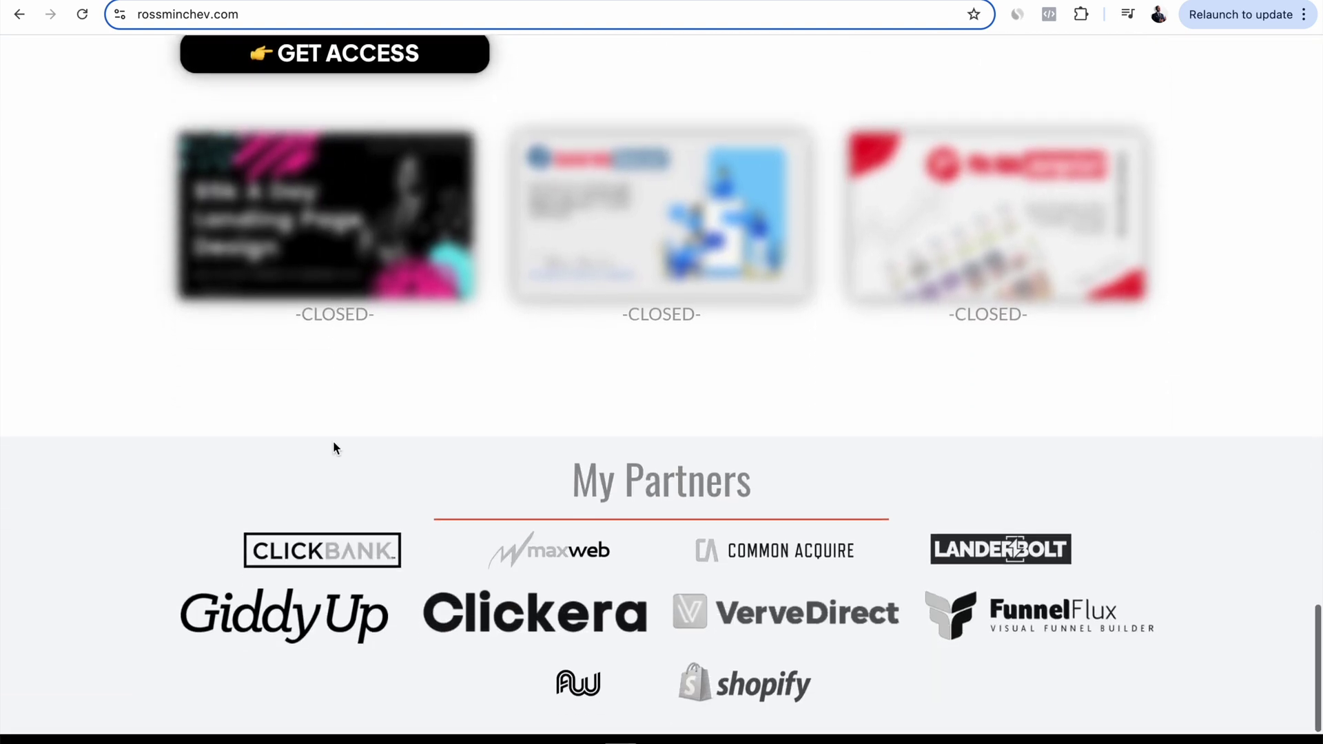
scroll(384, 395, "up", 8)
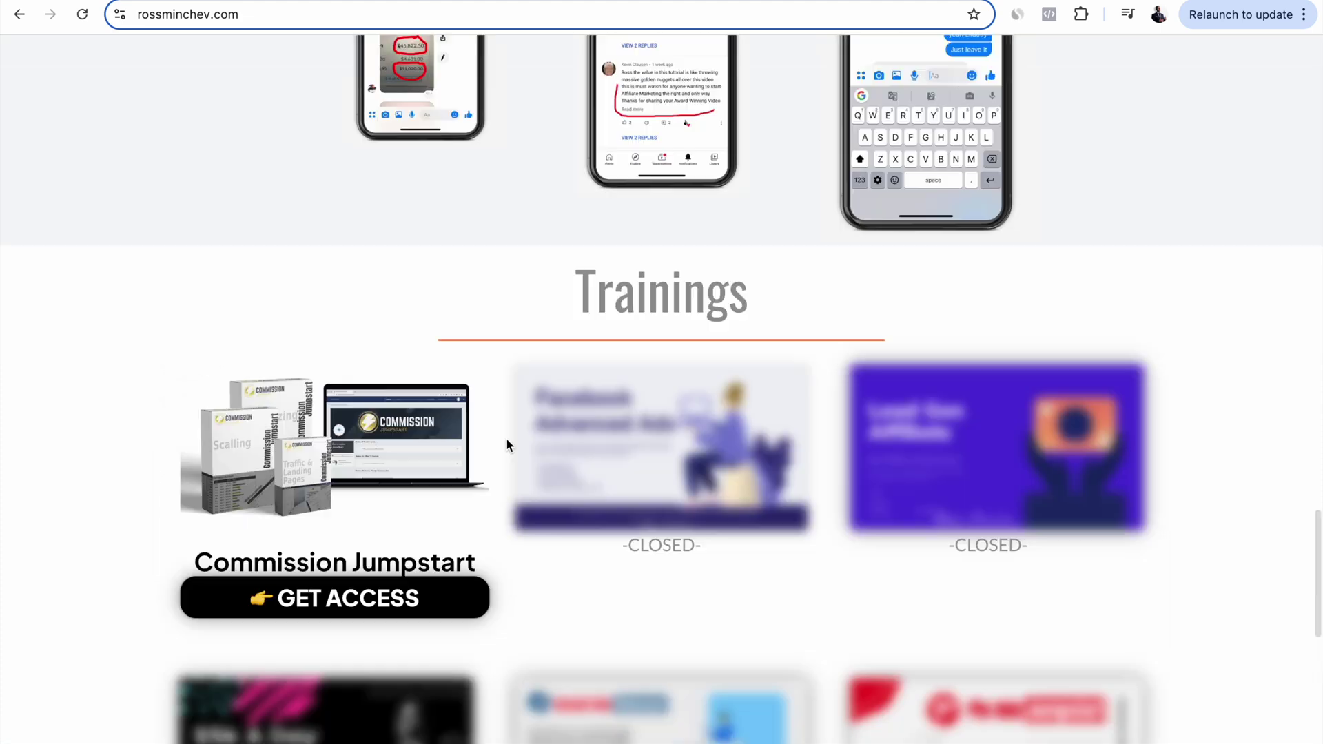
scroll(506, 445, "down", 1)
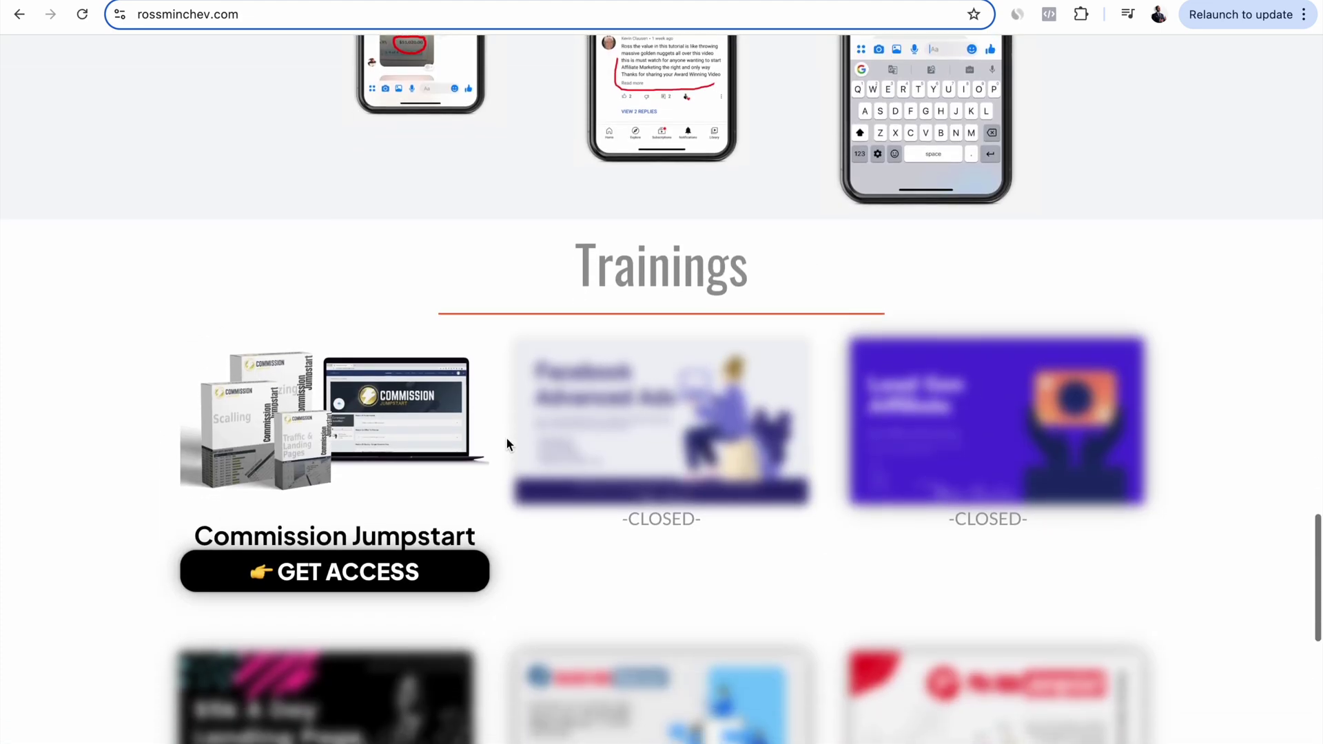
scroll(298, 373, "down", 1)
scroll(301, 400, "up", 4)
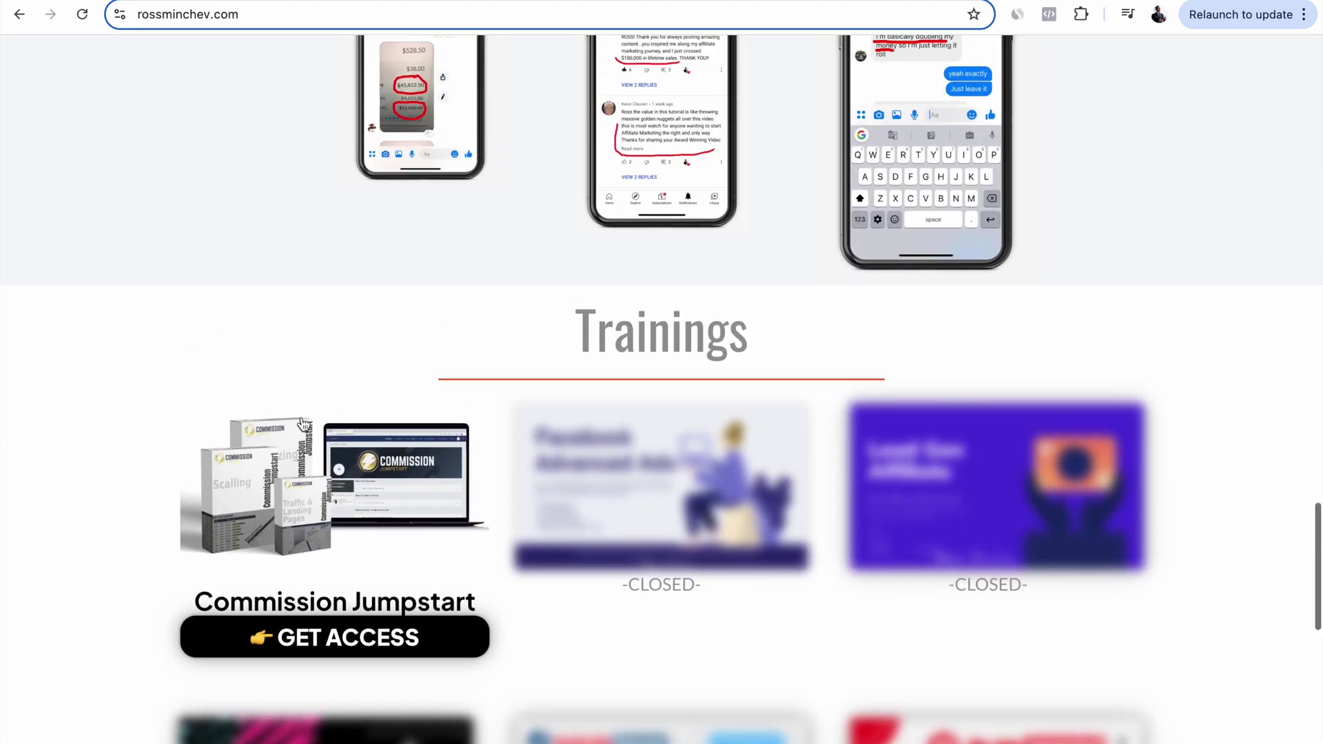
scroll(505, 544, "down", 1)
scroll(504, 544, "up", 1)
scroll(504, 544, "down", 3)
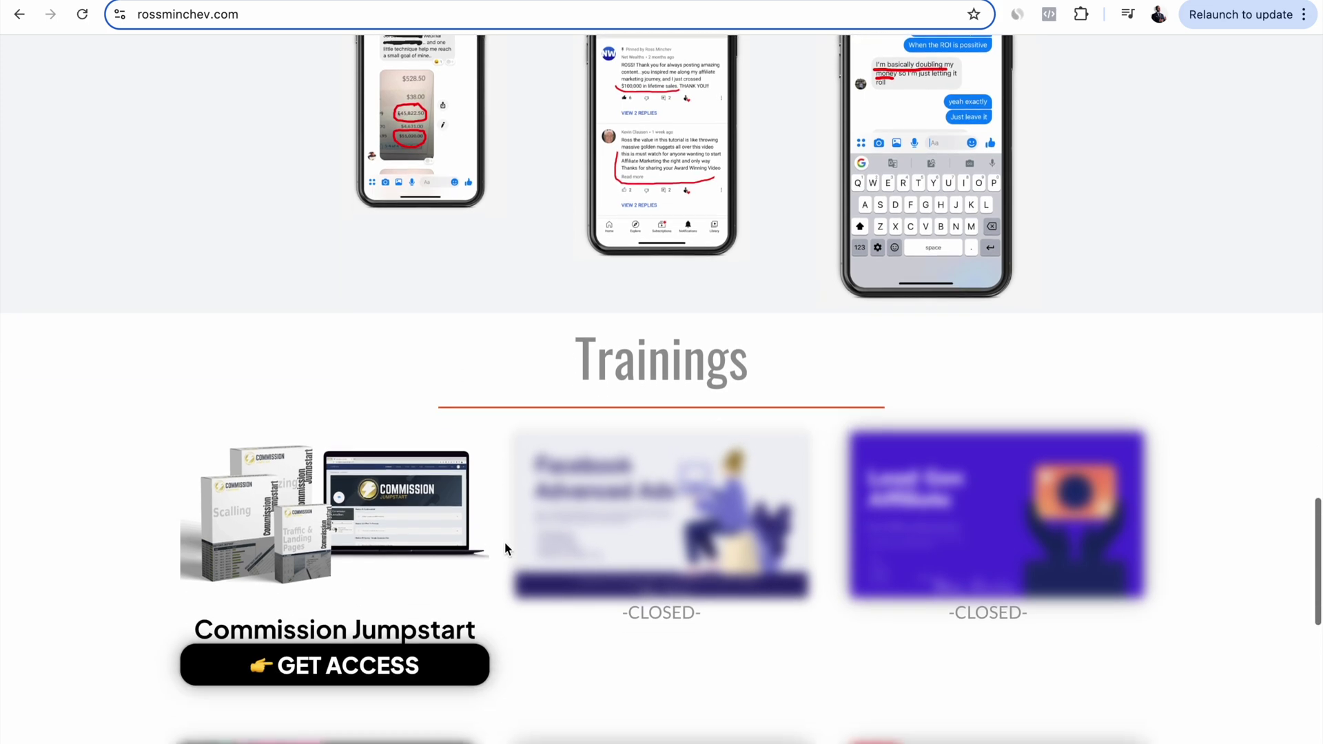
scroll(504, 548, "down", 7)
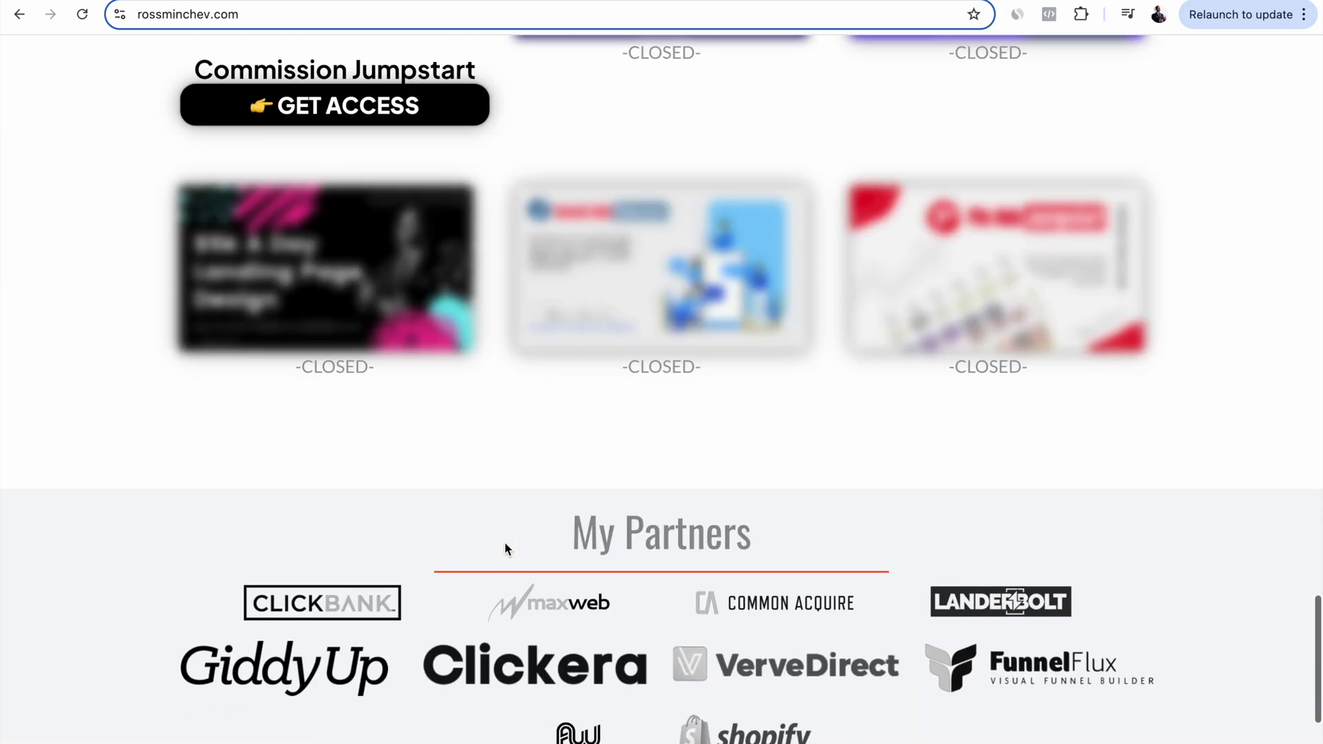
scroll(505, 548, "down", 1)
scroll(505, 548, "up", 20)
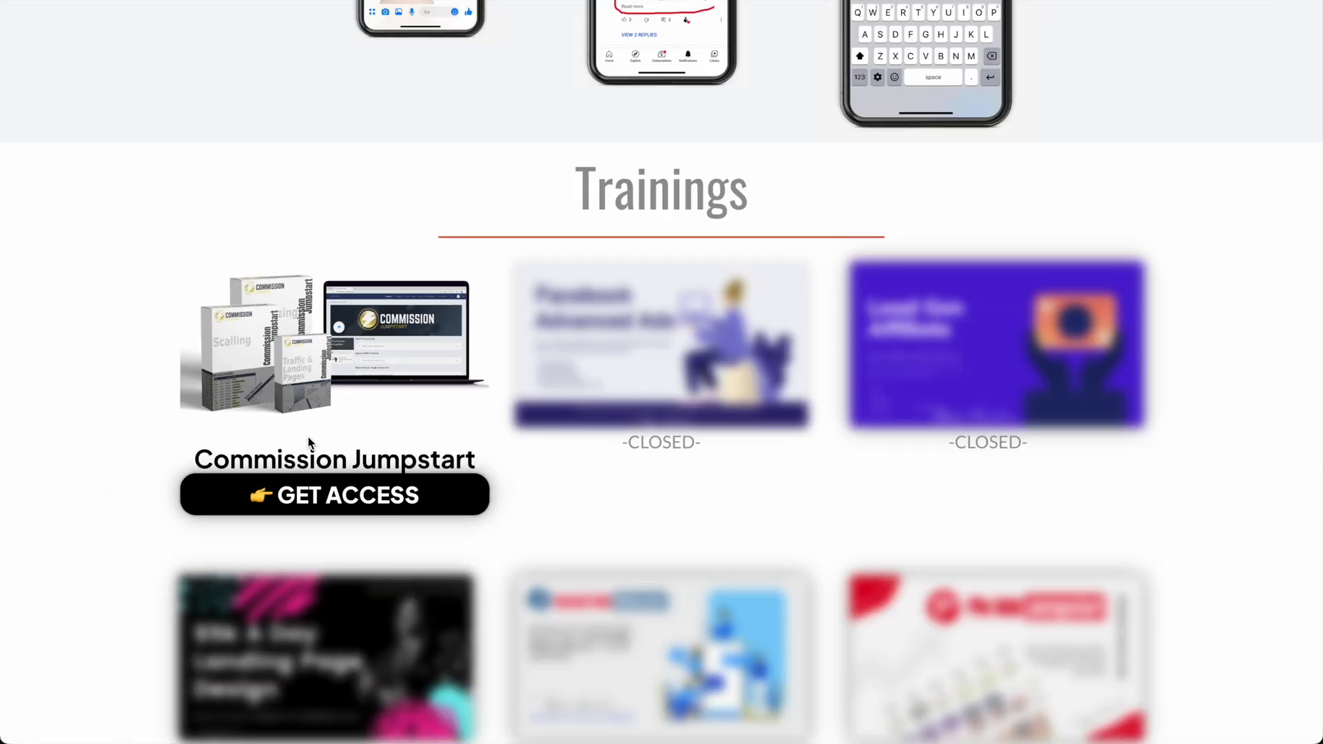
scroll(310, 443, "down", 1)
scroll(310, 443, "up", 3)
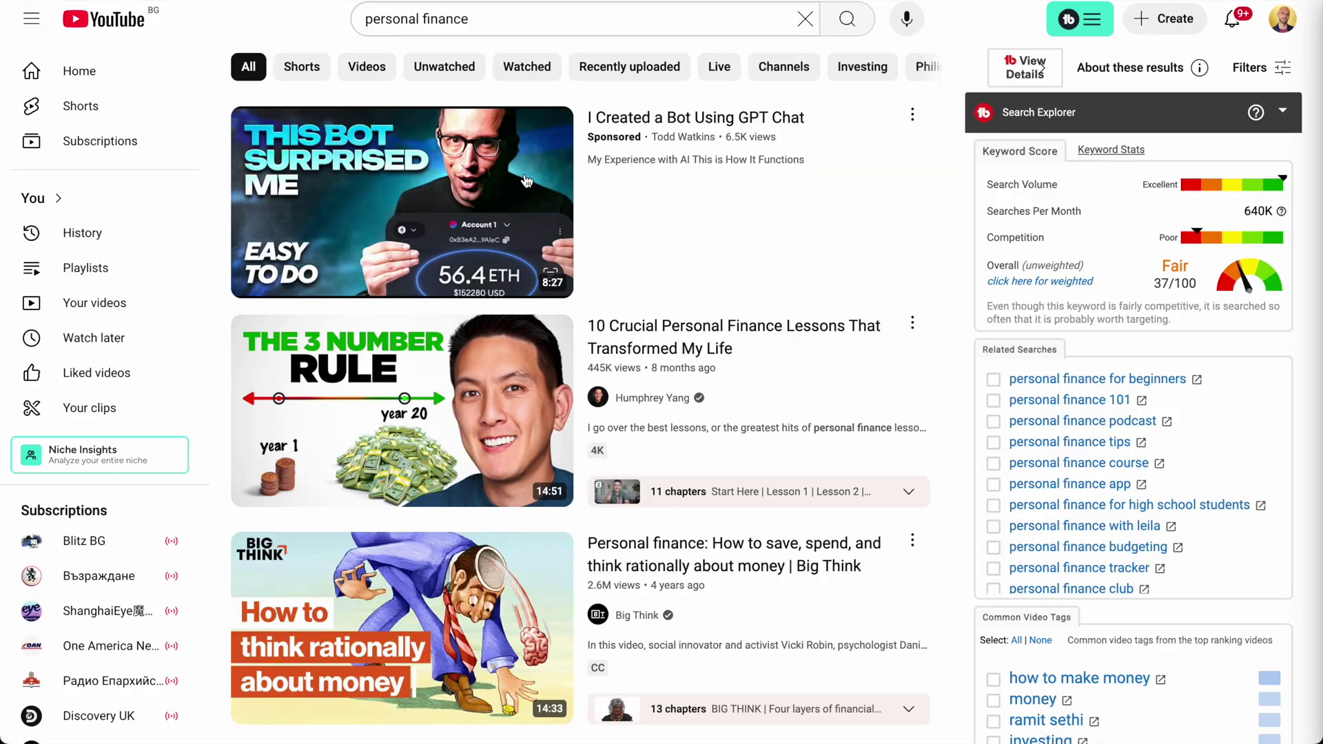
- Scroll through the Pinterest 'finance' pins and YouTube 'personal finance' results
scroll(526, 269, "down", 10)
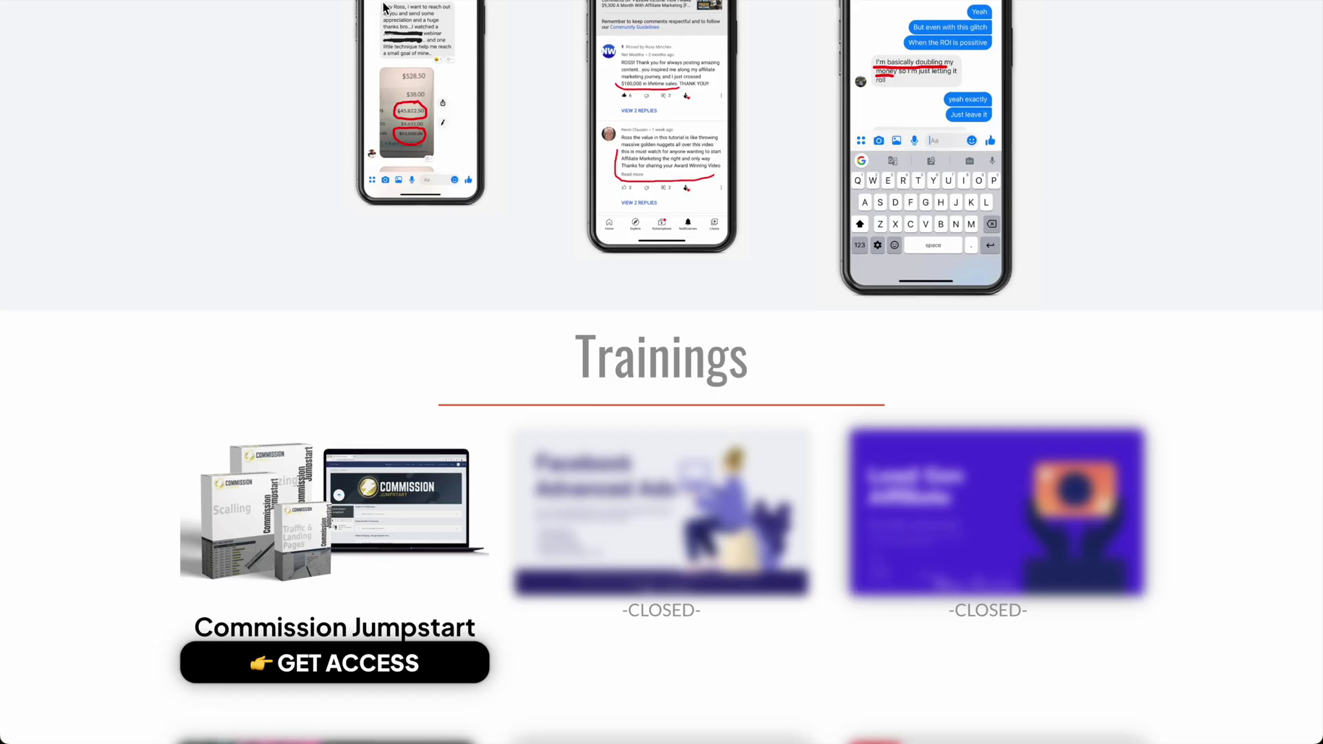
scroll(408, 138, "down", 5)
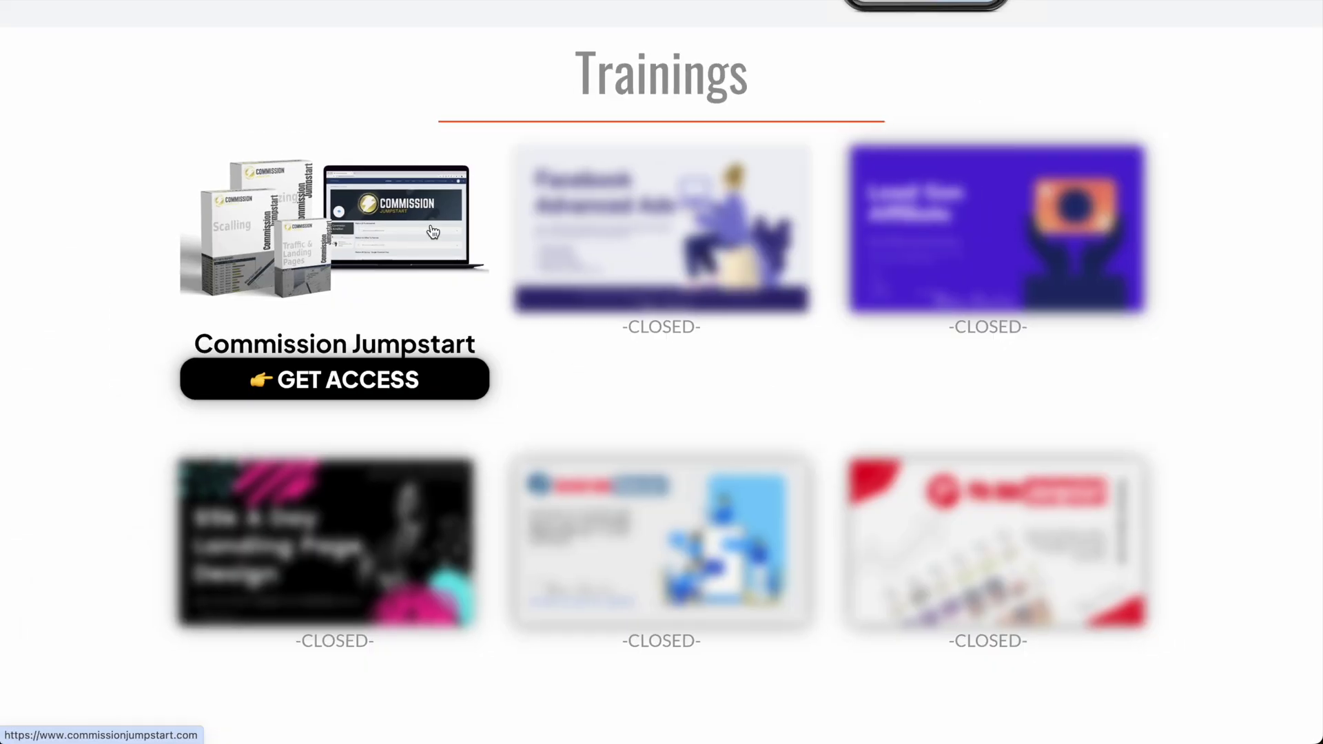
- Scroll back to the Commission Jumpstart course in rossminchev.com's Trainings grid
scroll(432, 231, "up", 8)
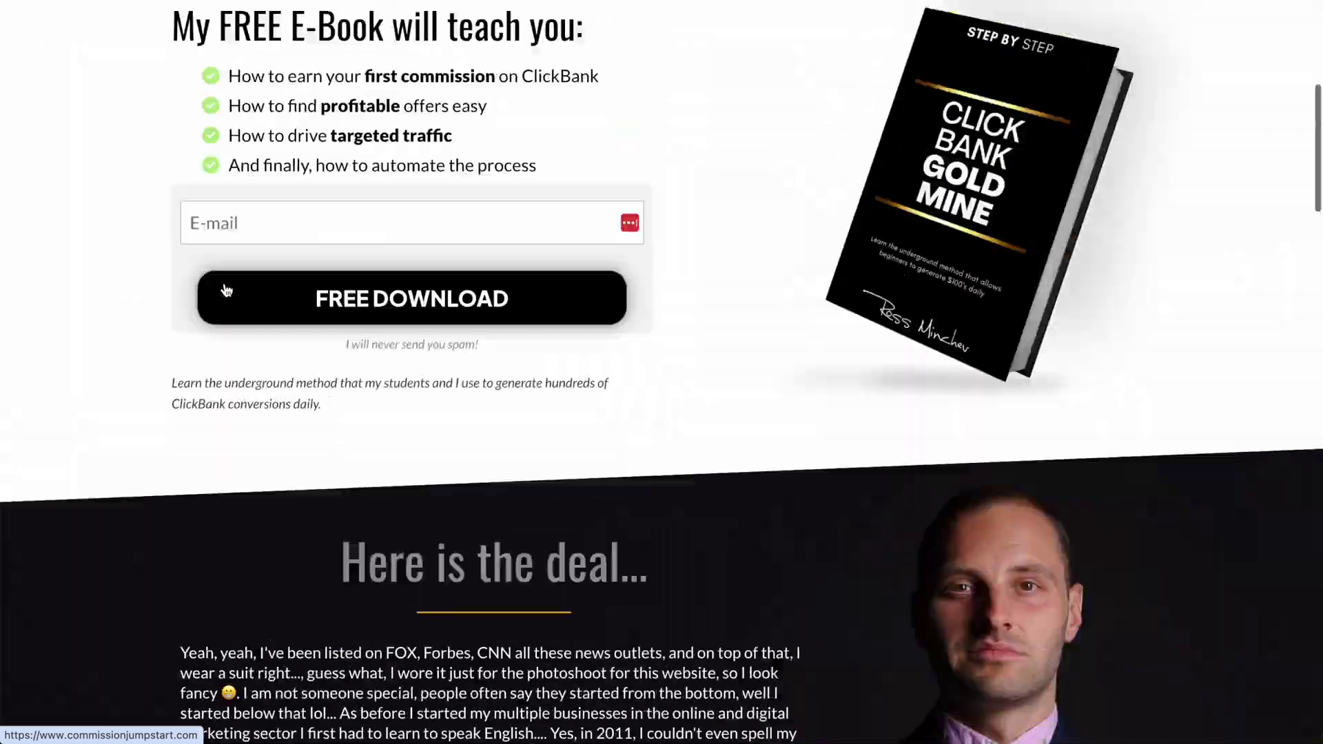
scroll(224, 289, "up", 9)
scroll(225, 290, "down", 2)
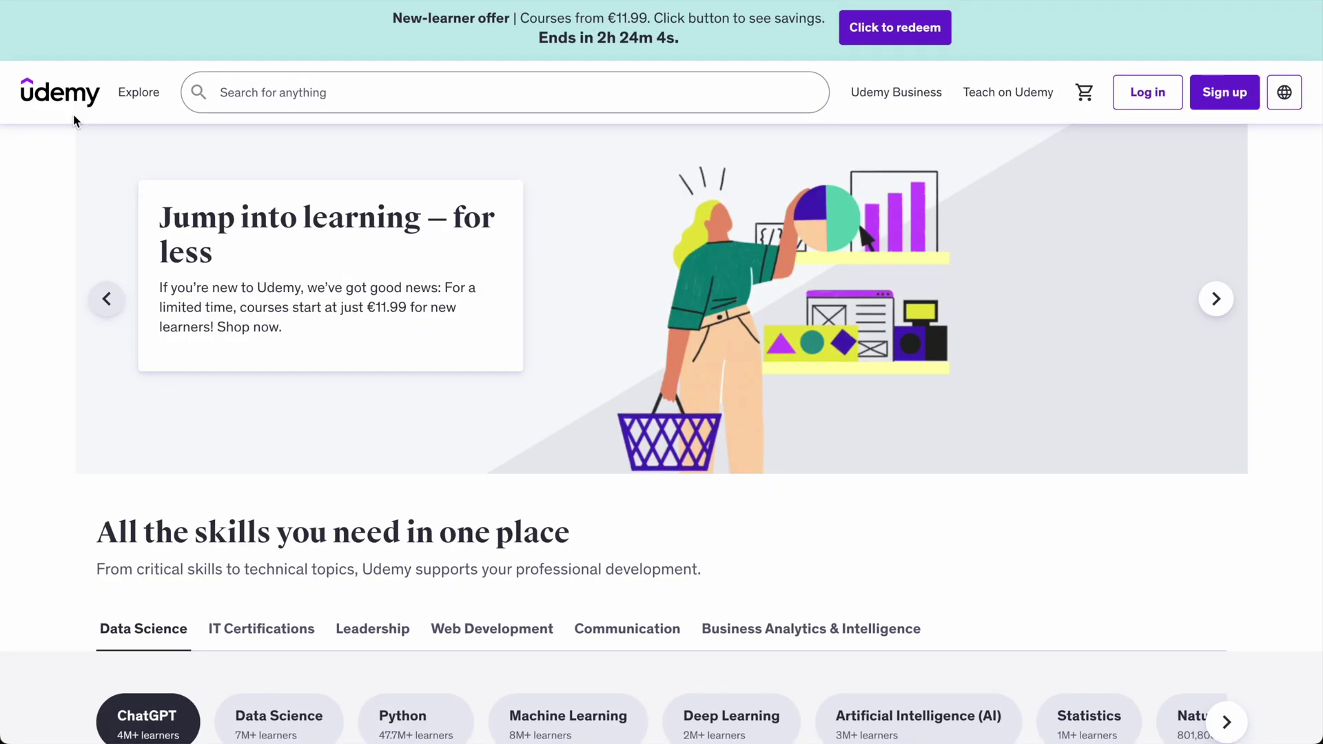
mouse_move(138, 93)
mouse_move(456, 277)
scroll(482, 457, "down", 5)
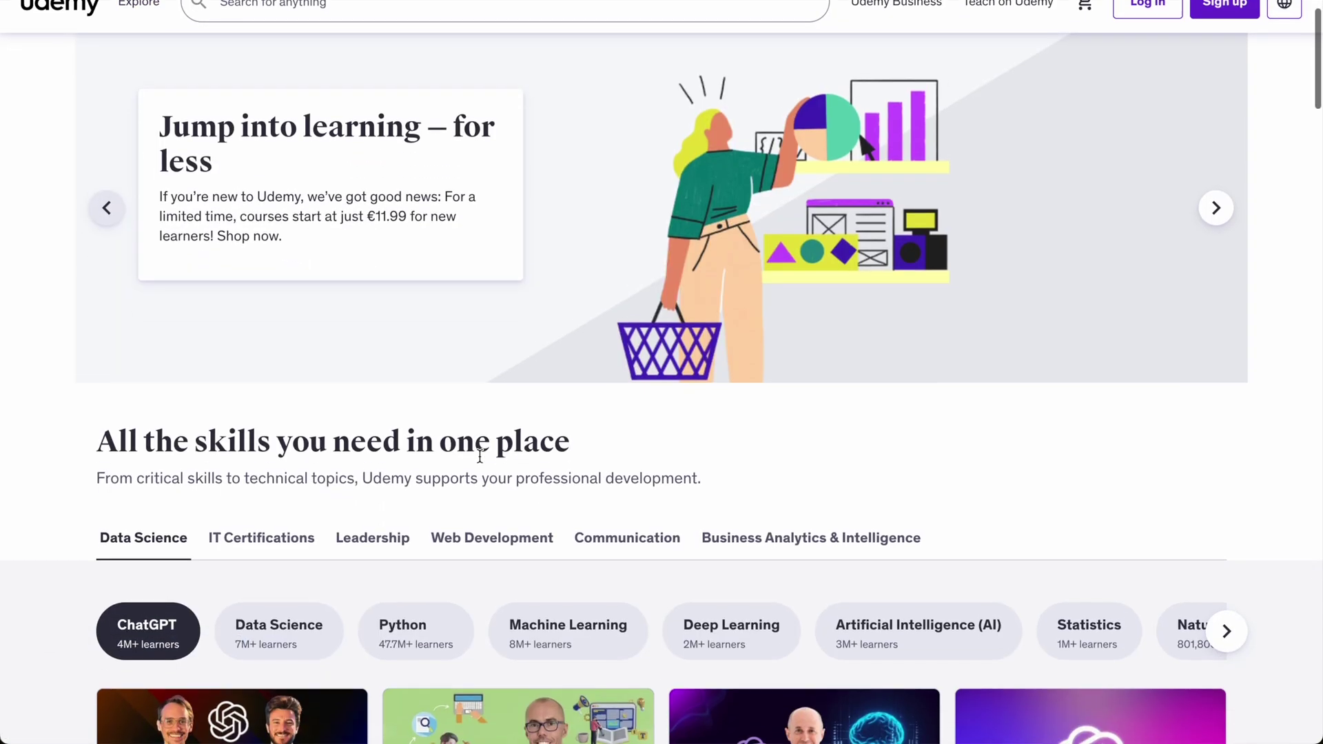
scroll(655, 361, "down", 6)
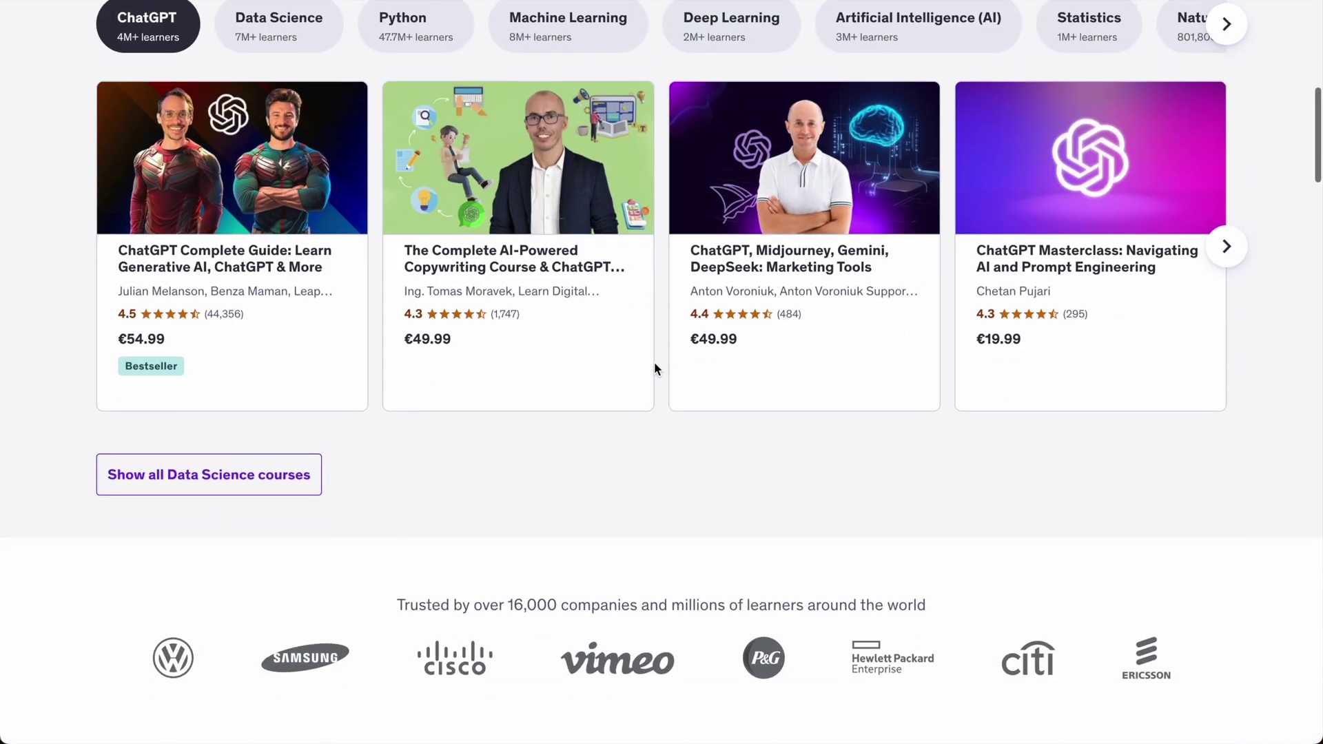
scroll(654, 369, "down", 3)
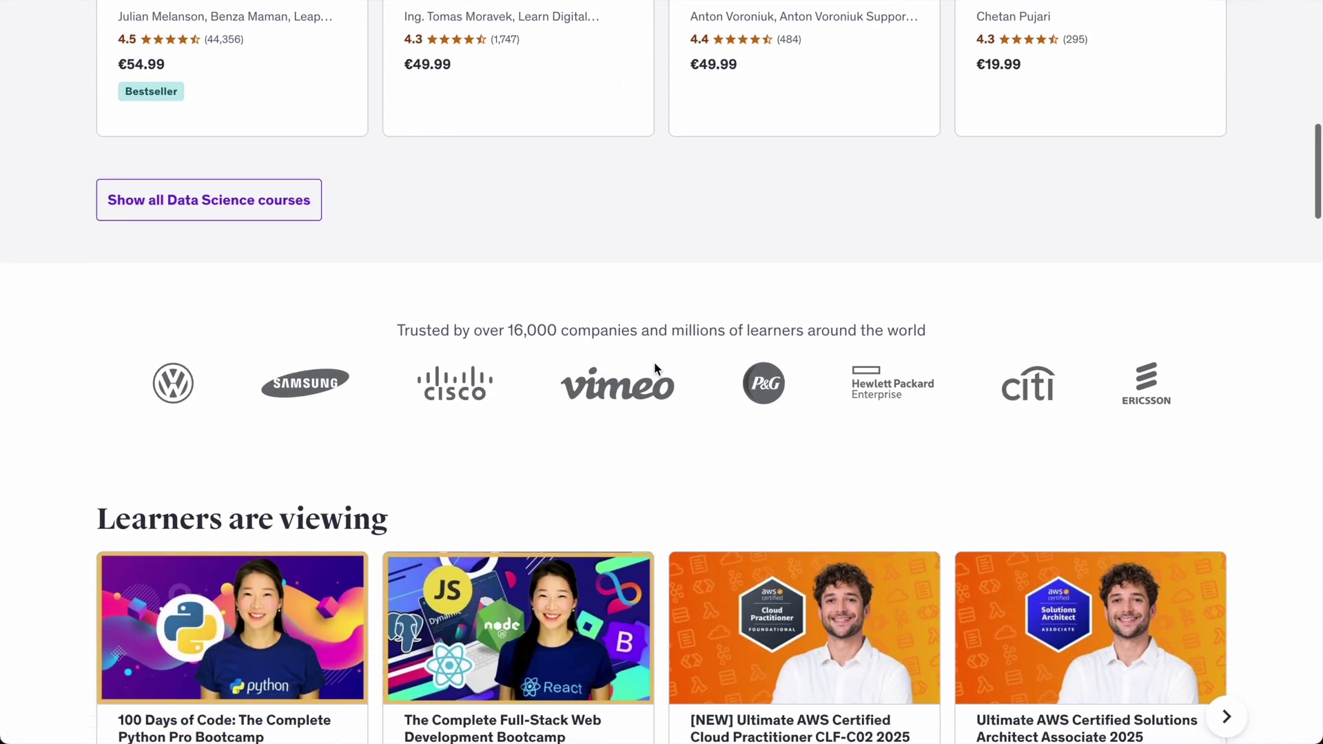
scroll(664, 409, "down", 10)
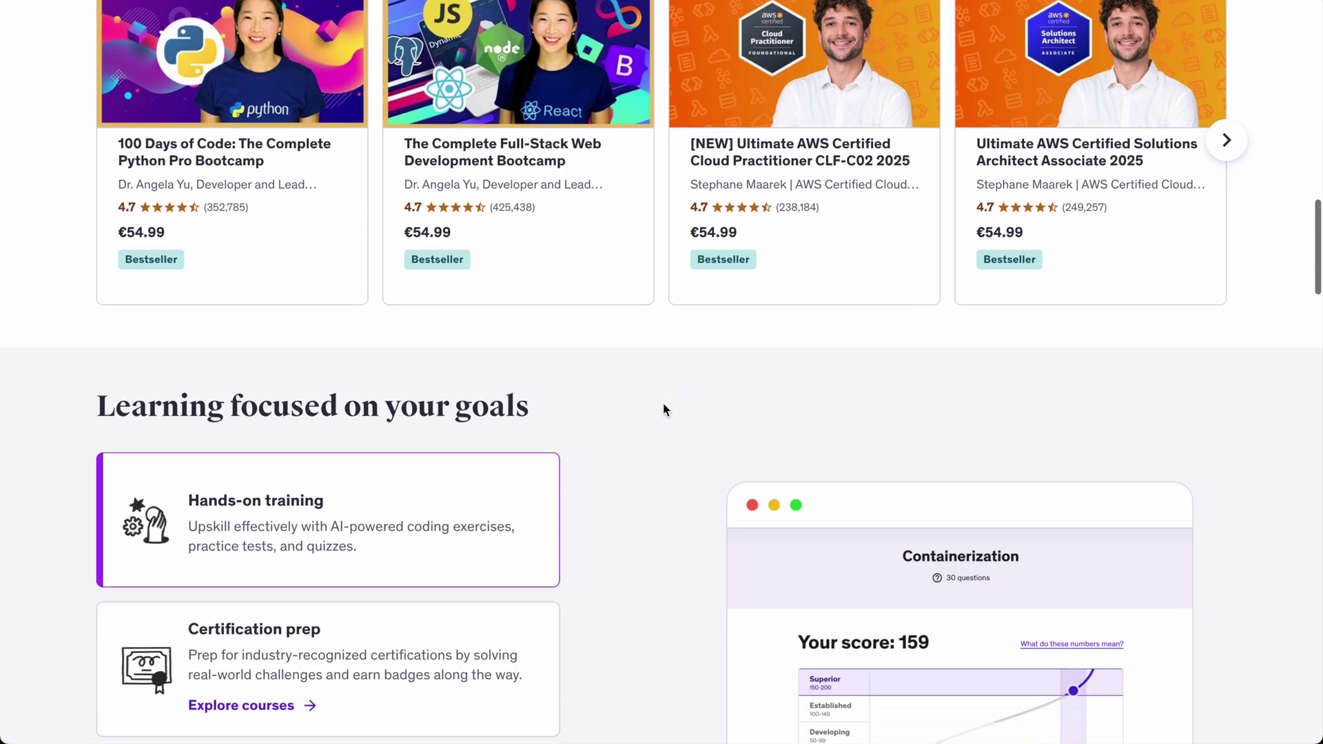
scroll(664, 410, "down", 15)
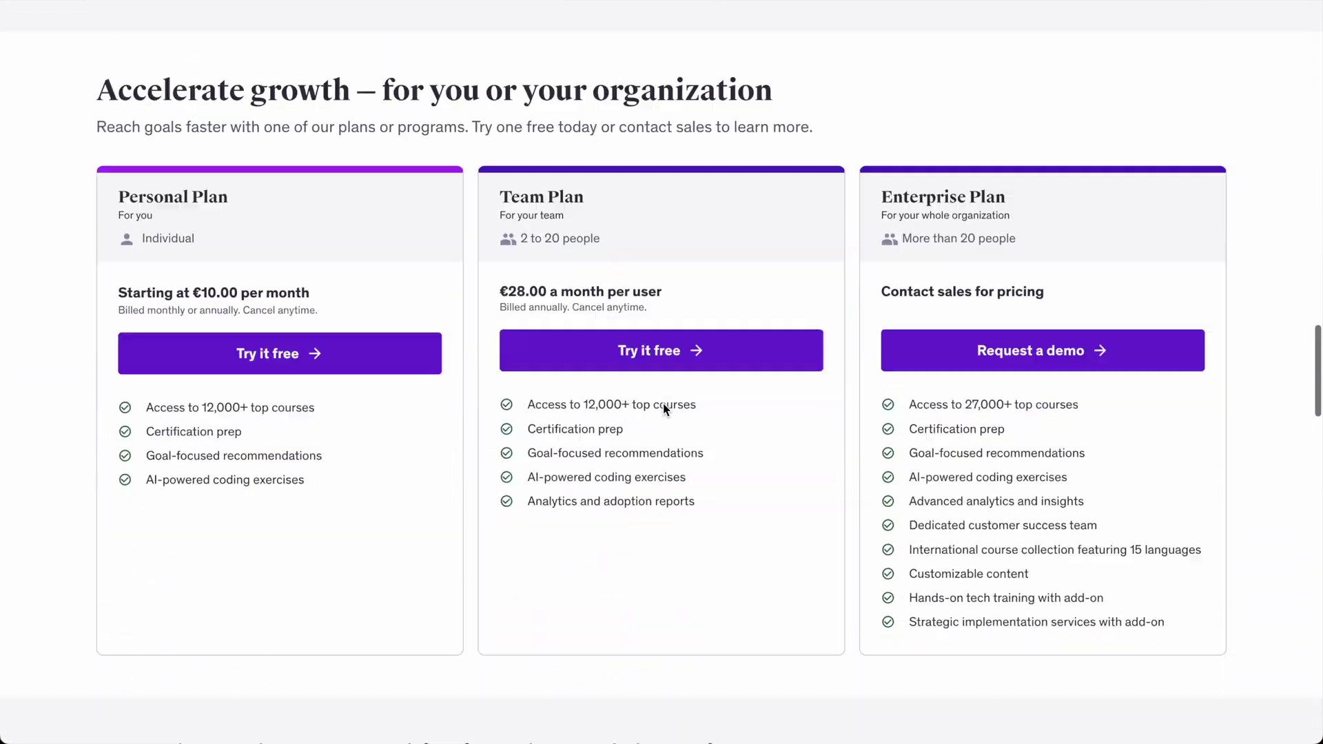
scroll(527, 497, "down", 10)
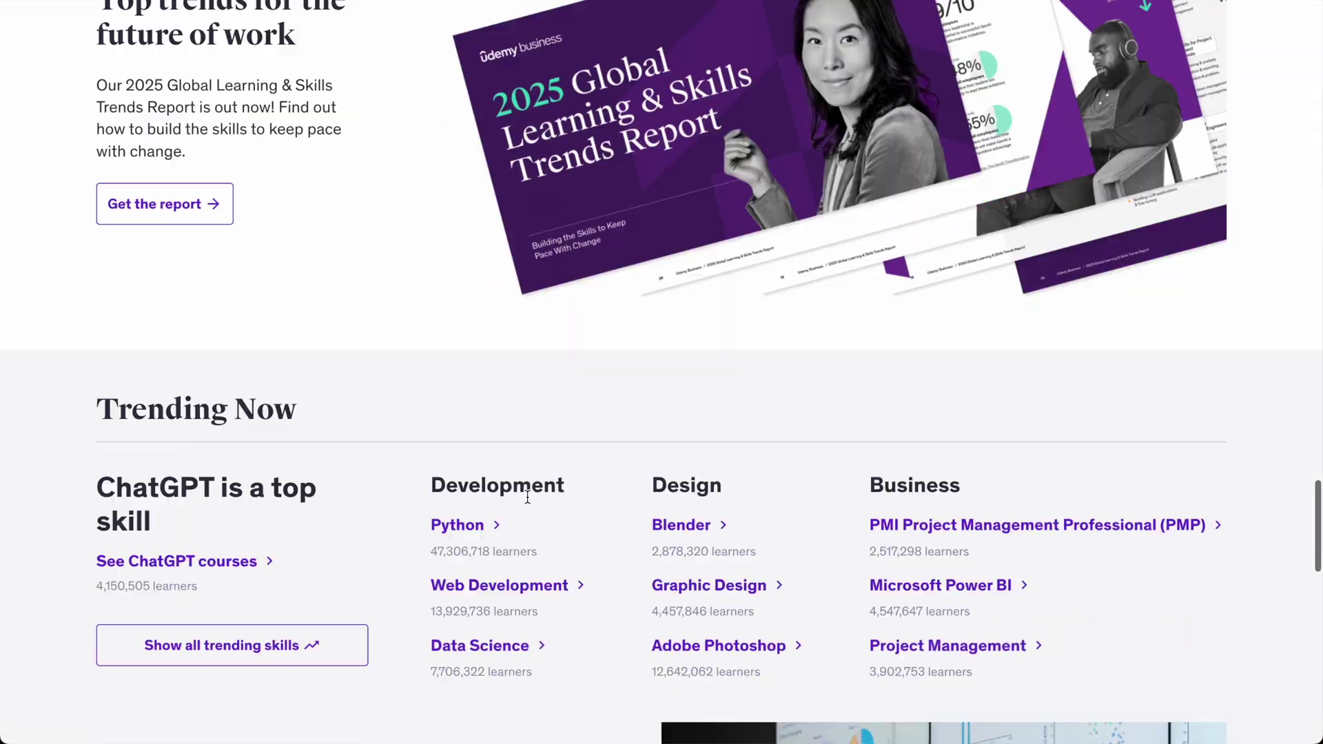
scroll(527, 495, "up", 17)
scroll(527, 494, "up", 20)
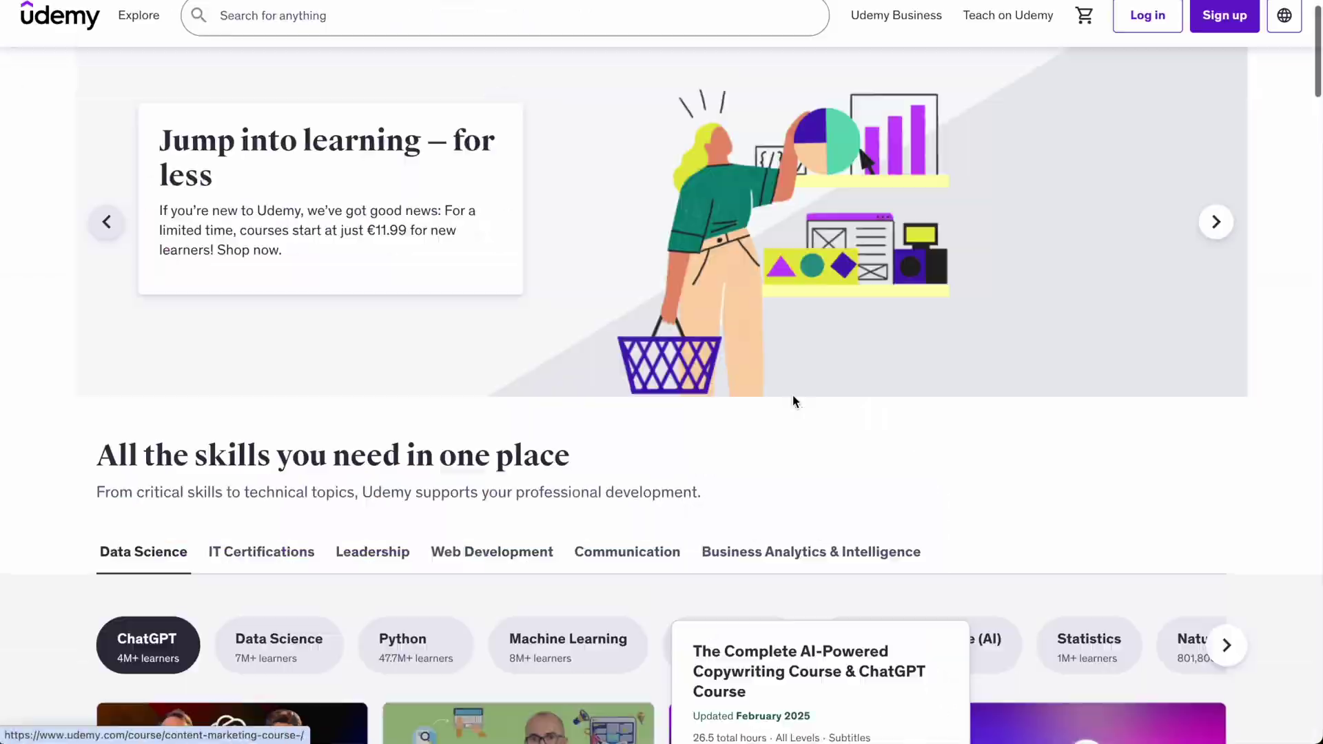
mouse_move(1018, 24)
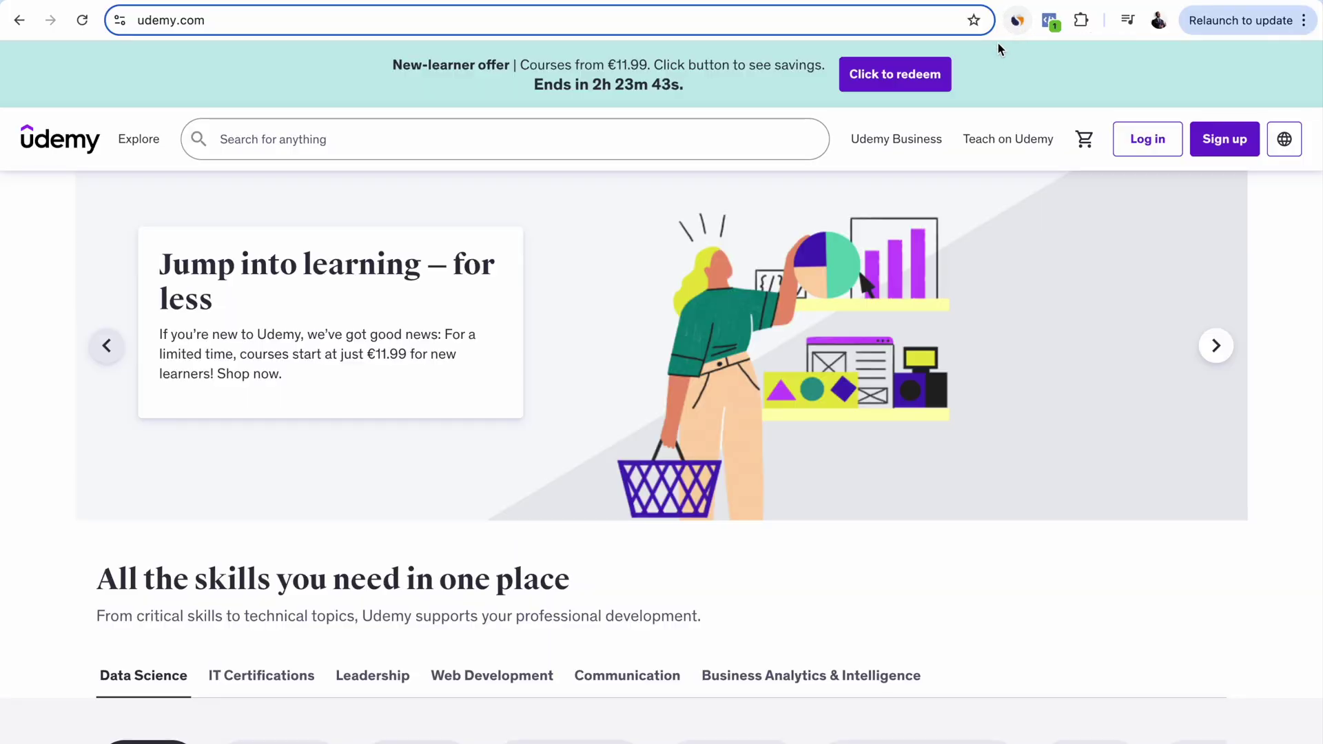
- Check udemy.com's Similarweb stats: 92M monthly visits, 35% bounce rate, 5.93 pages per visit
left_click(1016, 21)
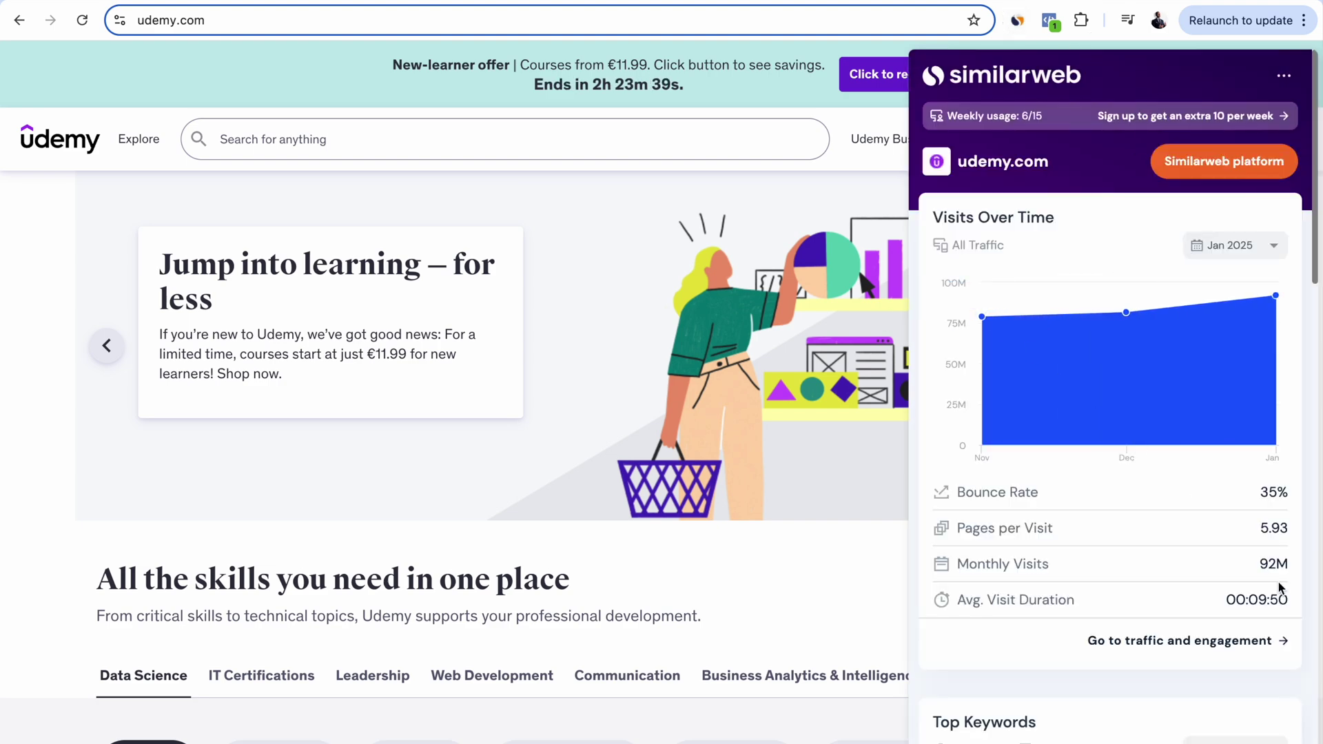
scroll(1258, 564, "up", 5)
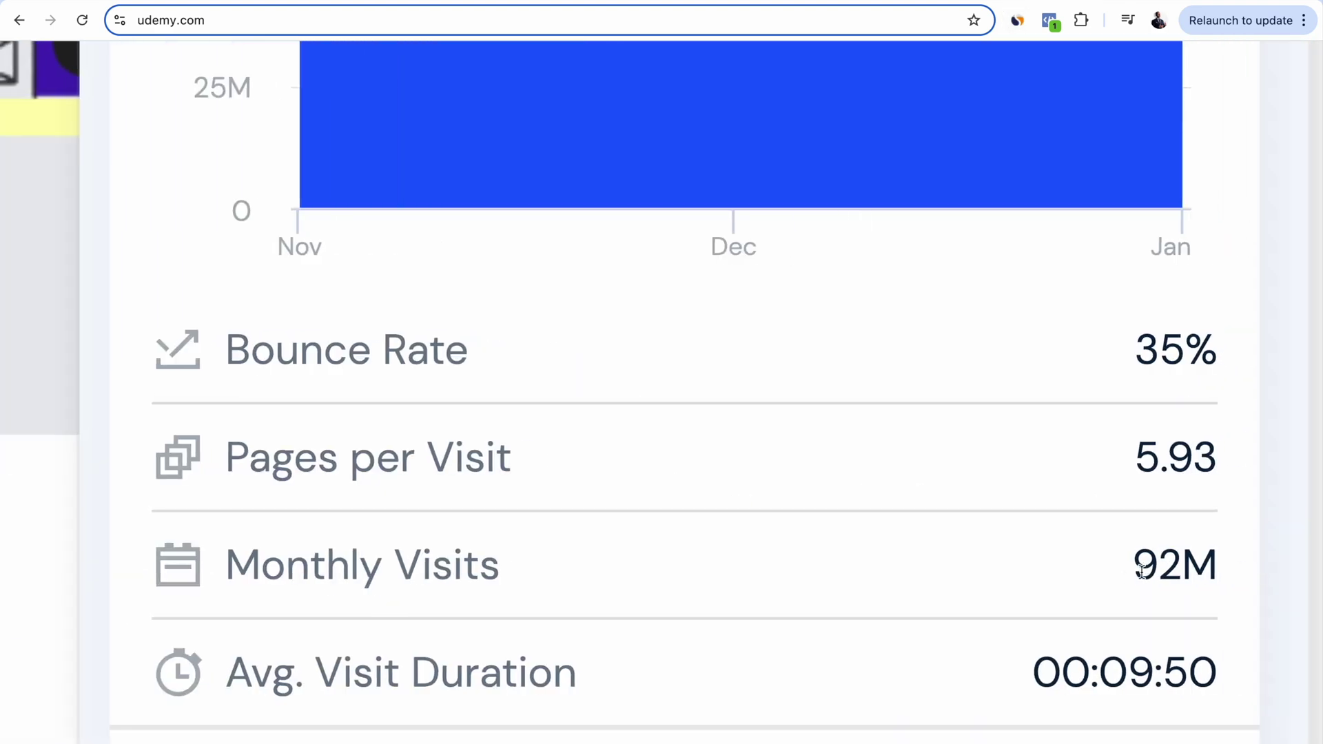
scroll(1143, 572, "down", 5)
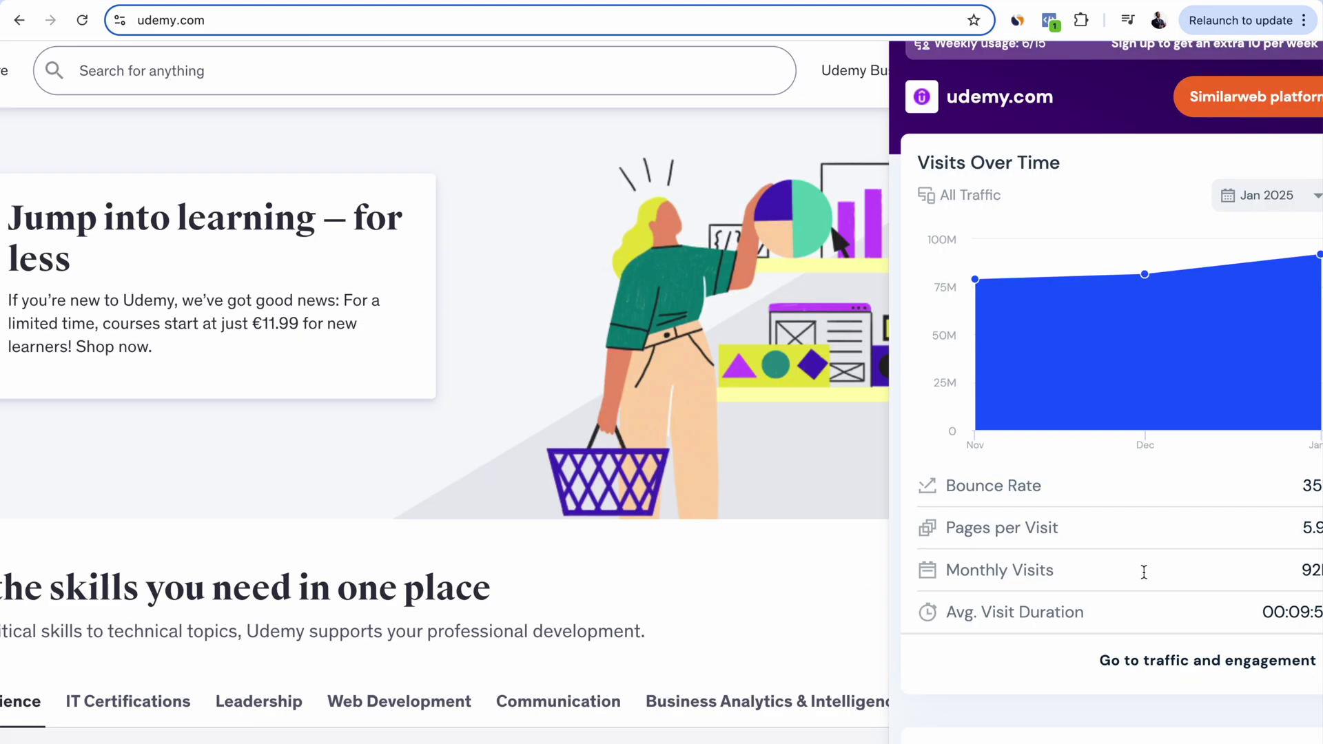
scroll(1144, 572, "up", 5)
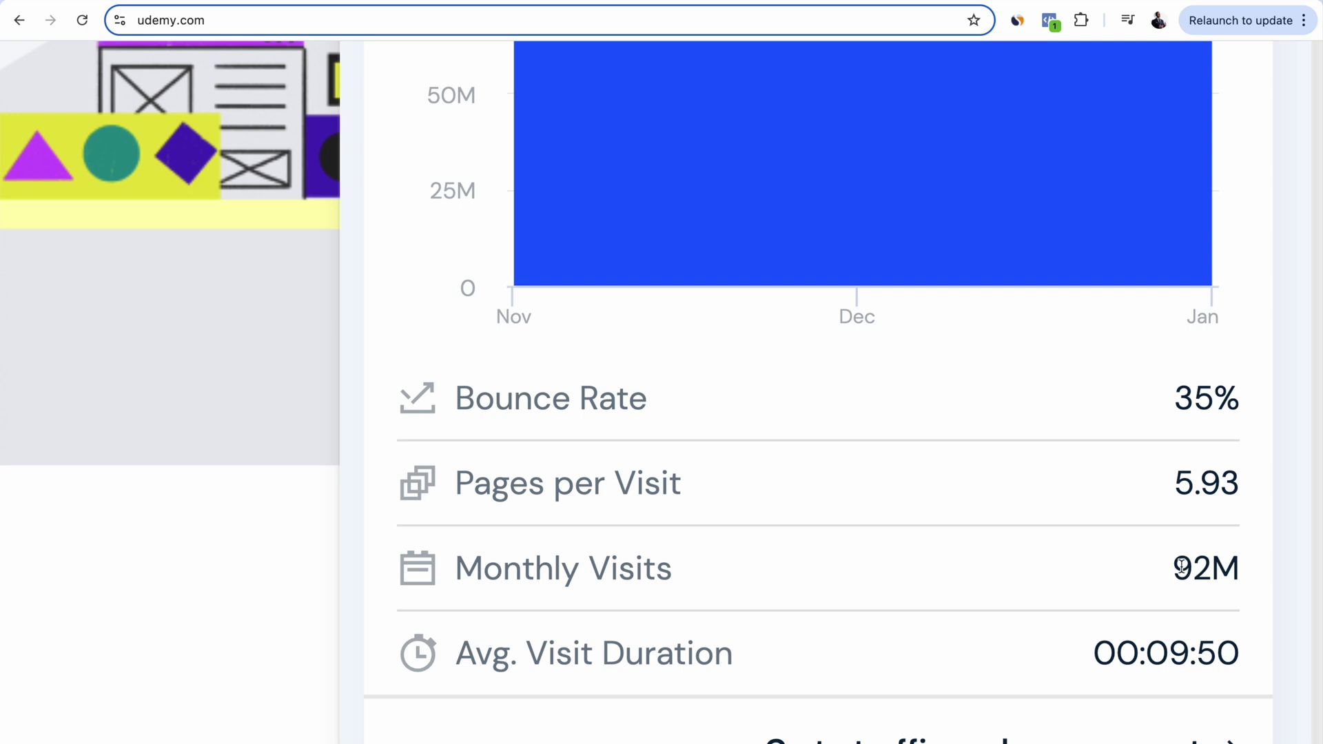
scroll(1181, 567, "up", 2)
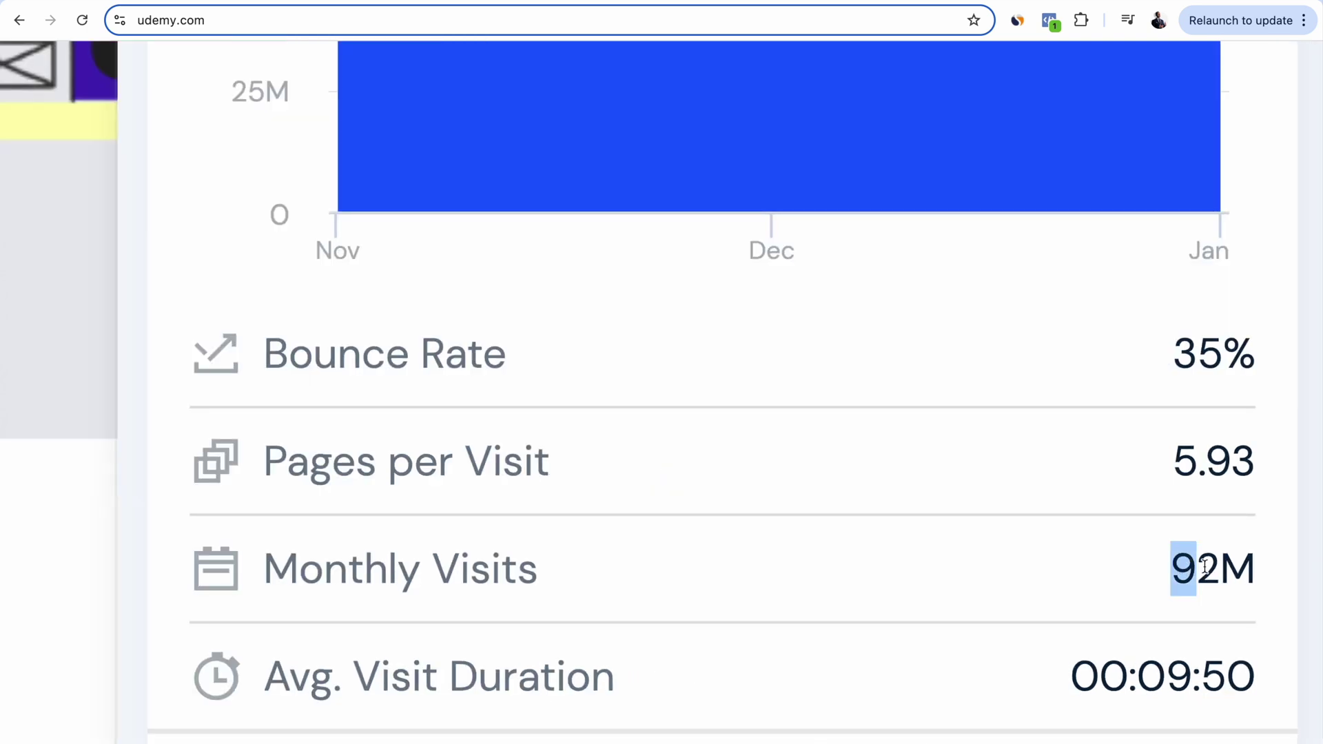
scroll(1206, 566, "down", 5)
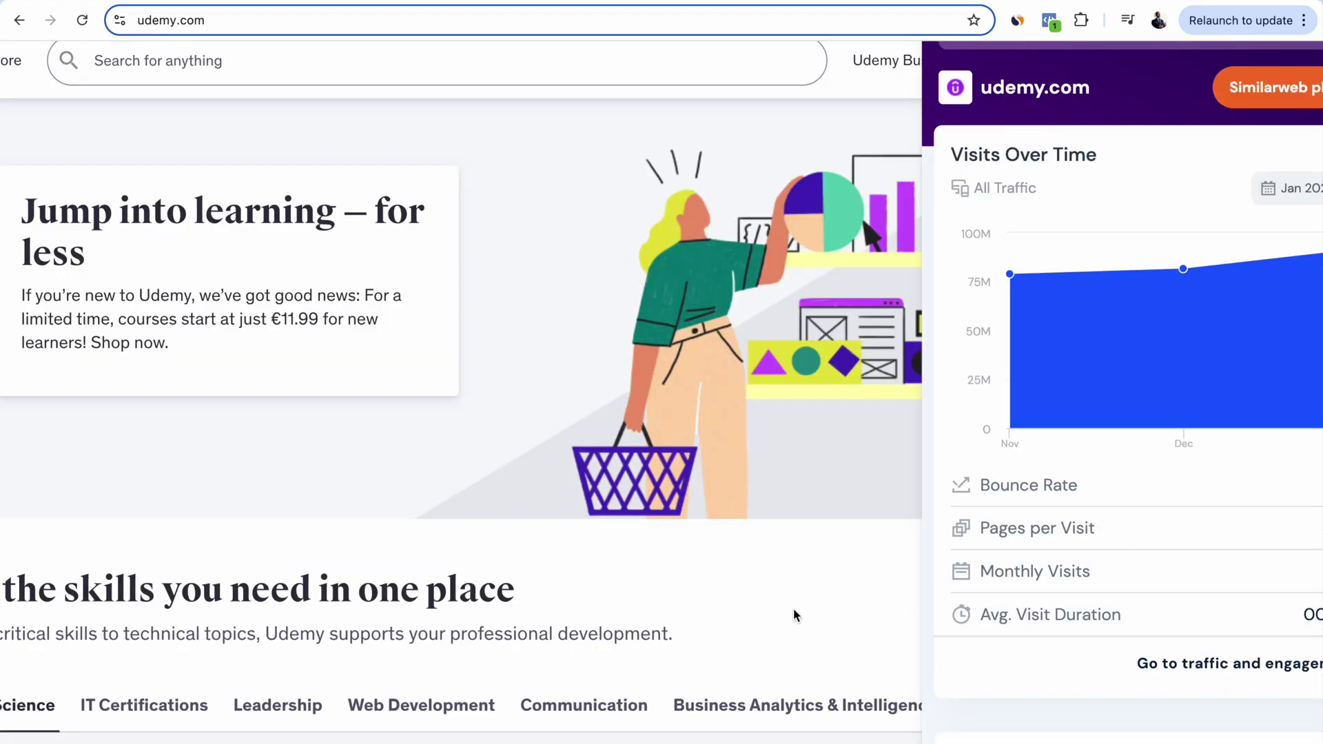
scroll(821, 600, "down", 3)
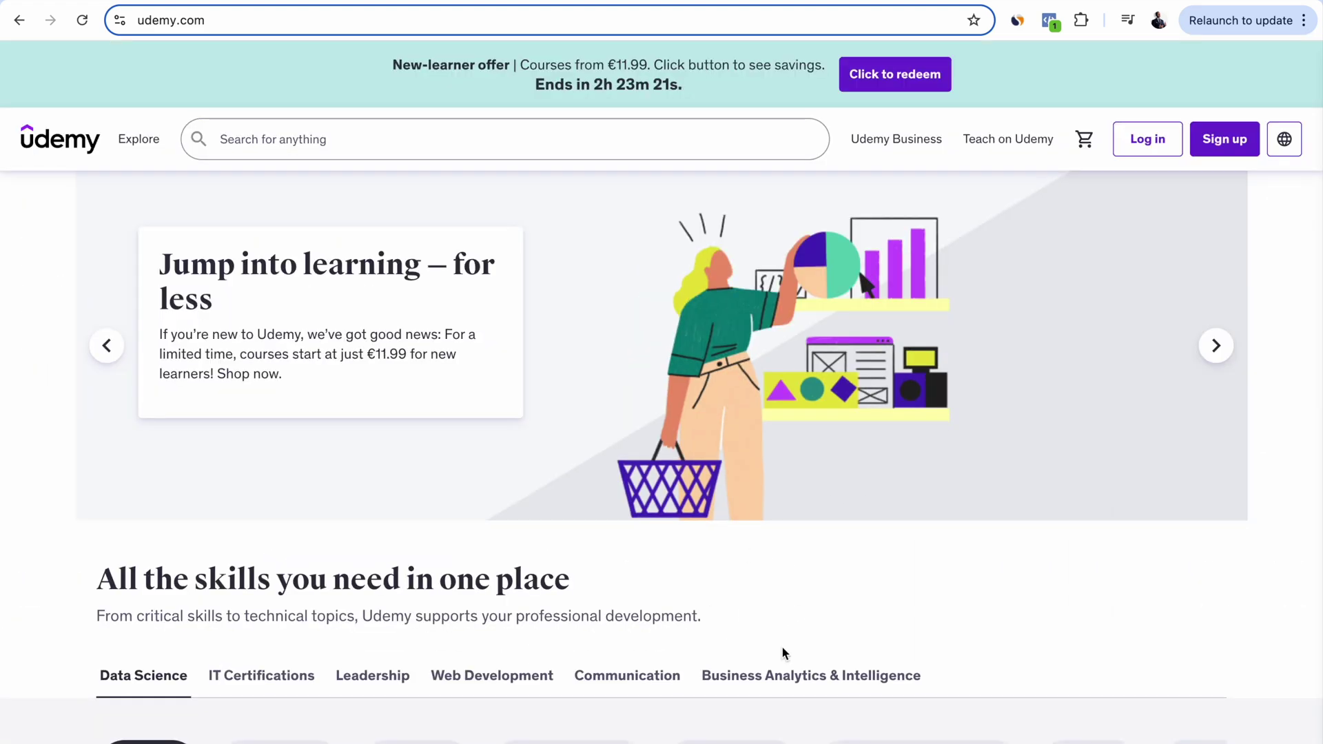
scroll(527, 494, "down", 1)
scroll(526, 493, "up", 1)
scroll(527, 491, "down", 10)
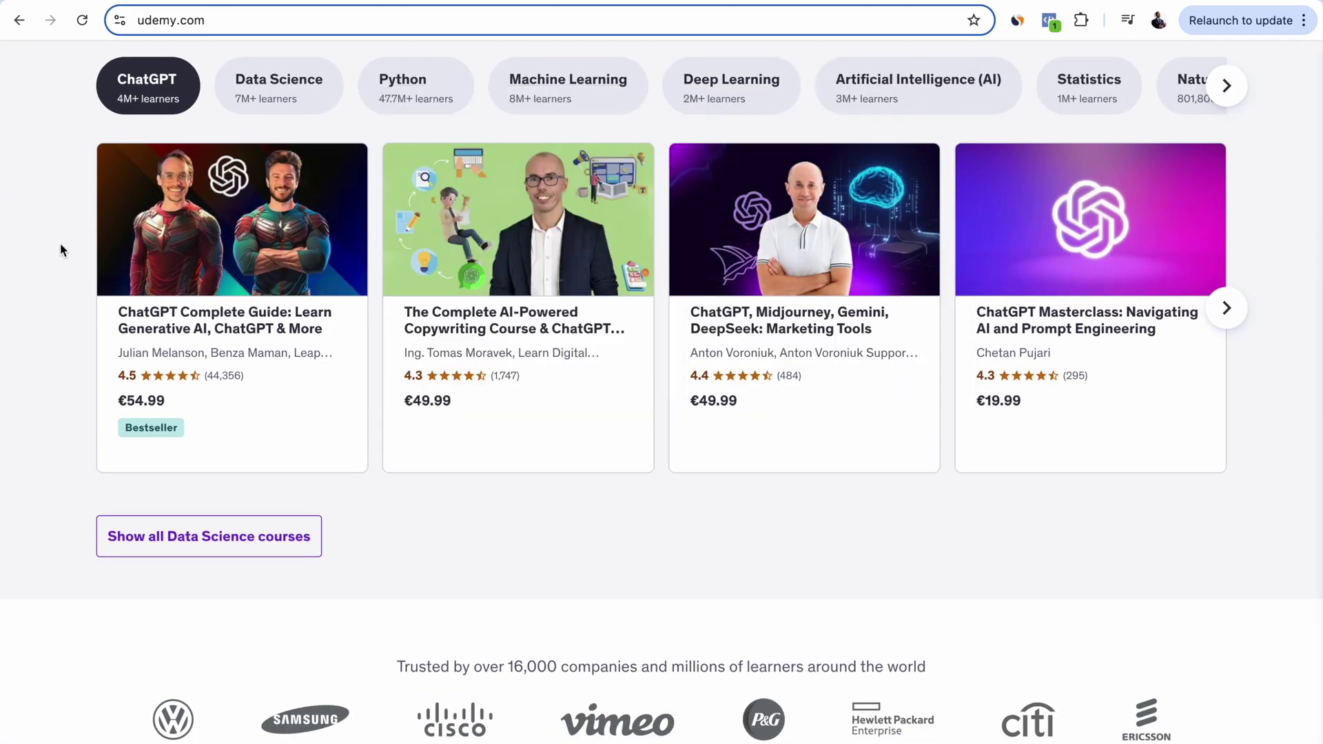
scroll(124, 156, "up", 6)
scroll(1260, 373, "down", 15)
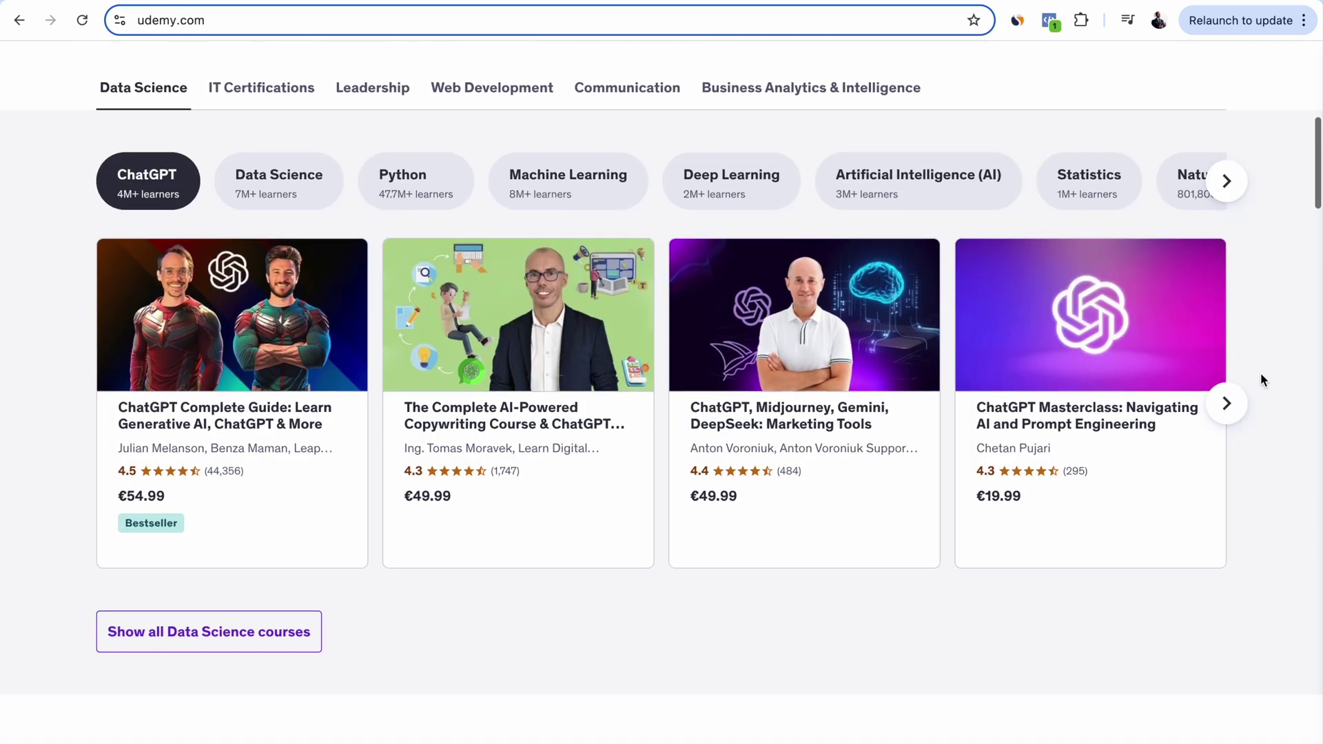
scroll(1260, 374, "down", 9)
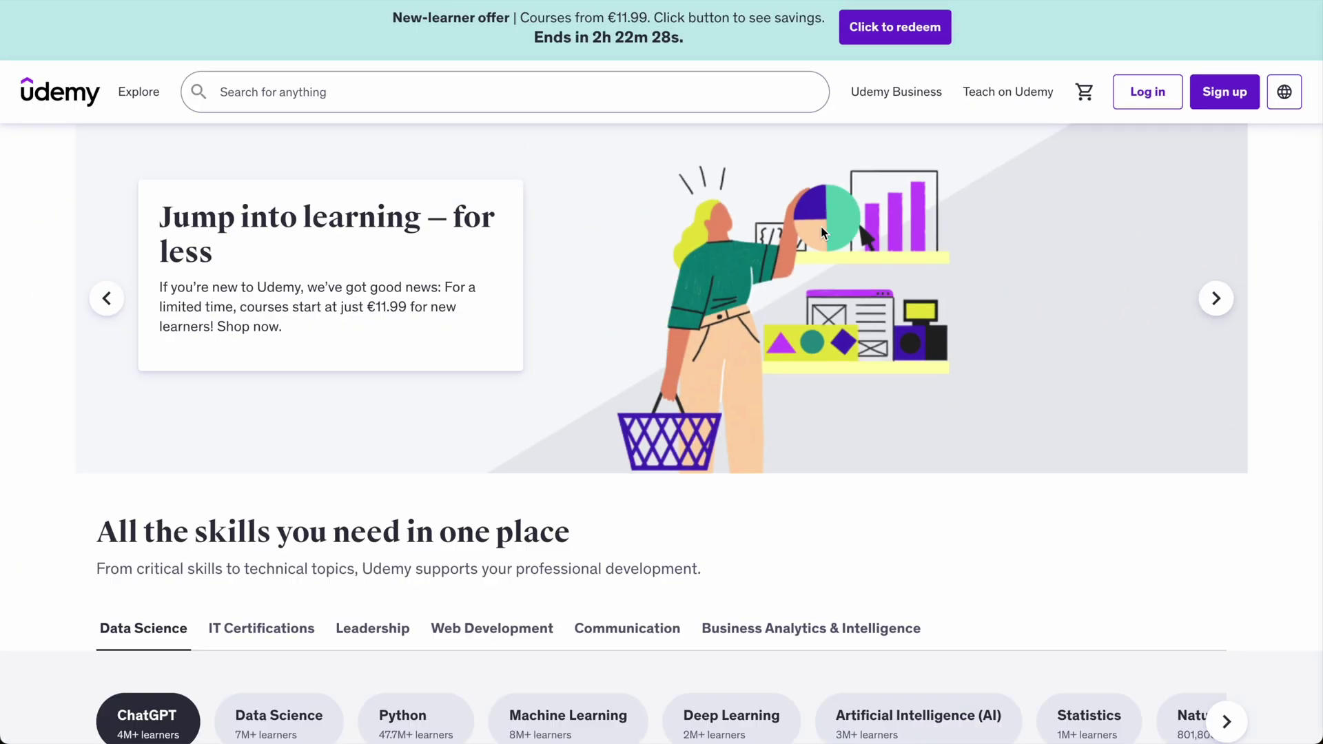
scroll(822, 231, "down", 5)
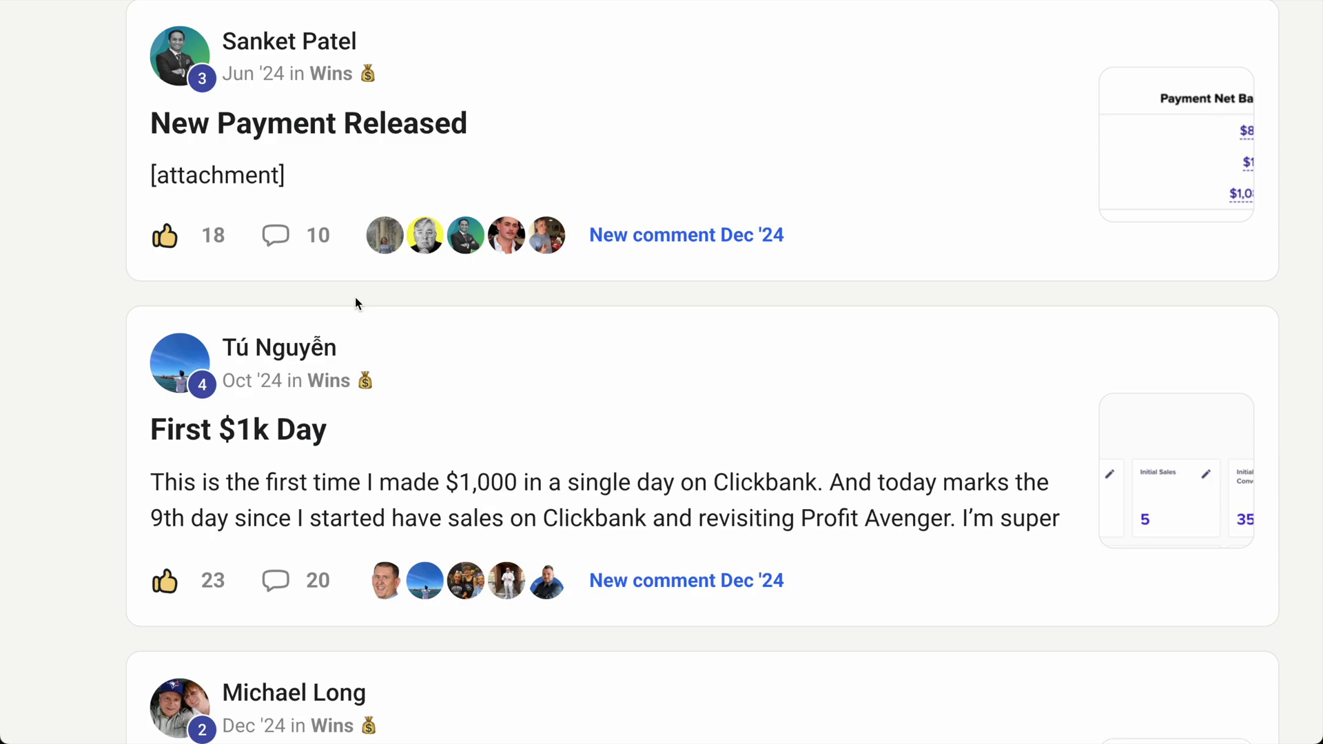
scroll(356, 302, "down", 2)
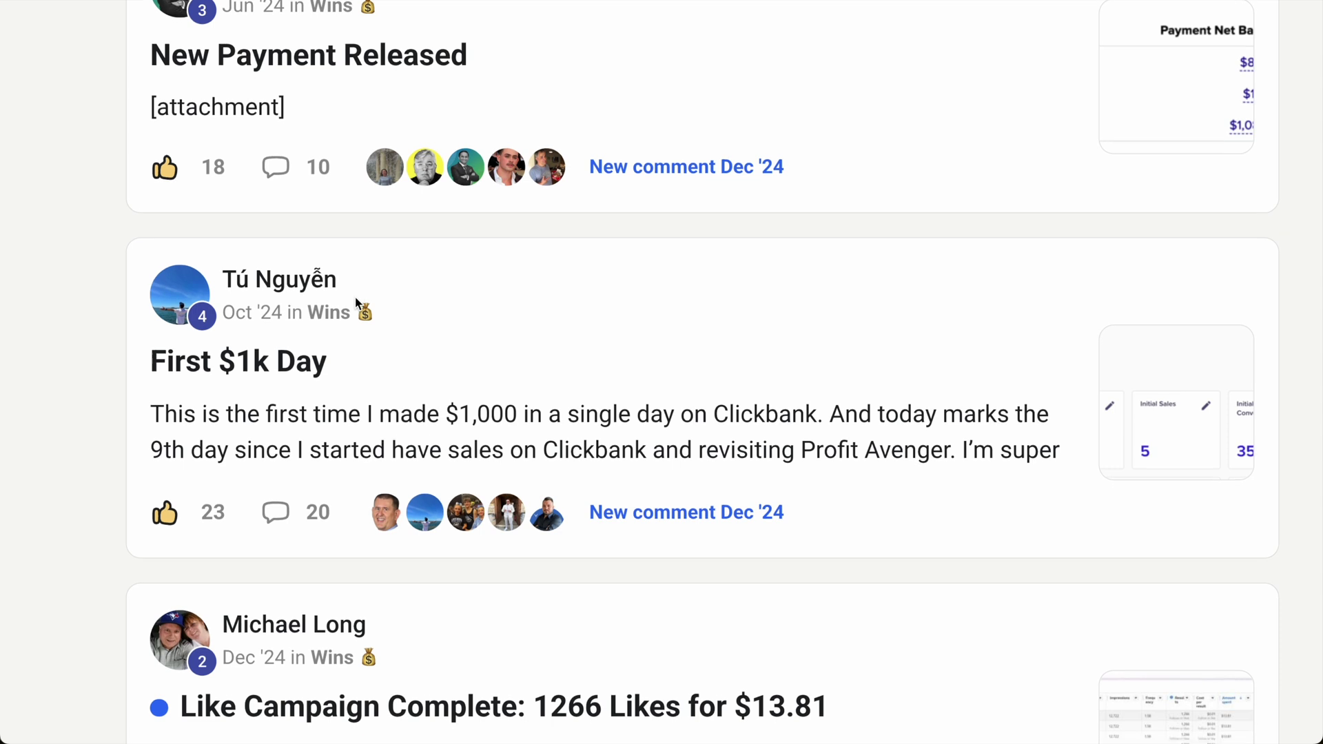
- Browse the Skool Wins posts and the free ClickBank e-book page, then Udemy's Explore menu
scroll(356, 303, "up", 3)
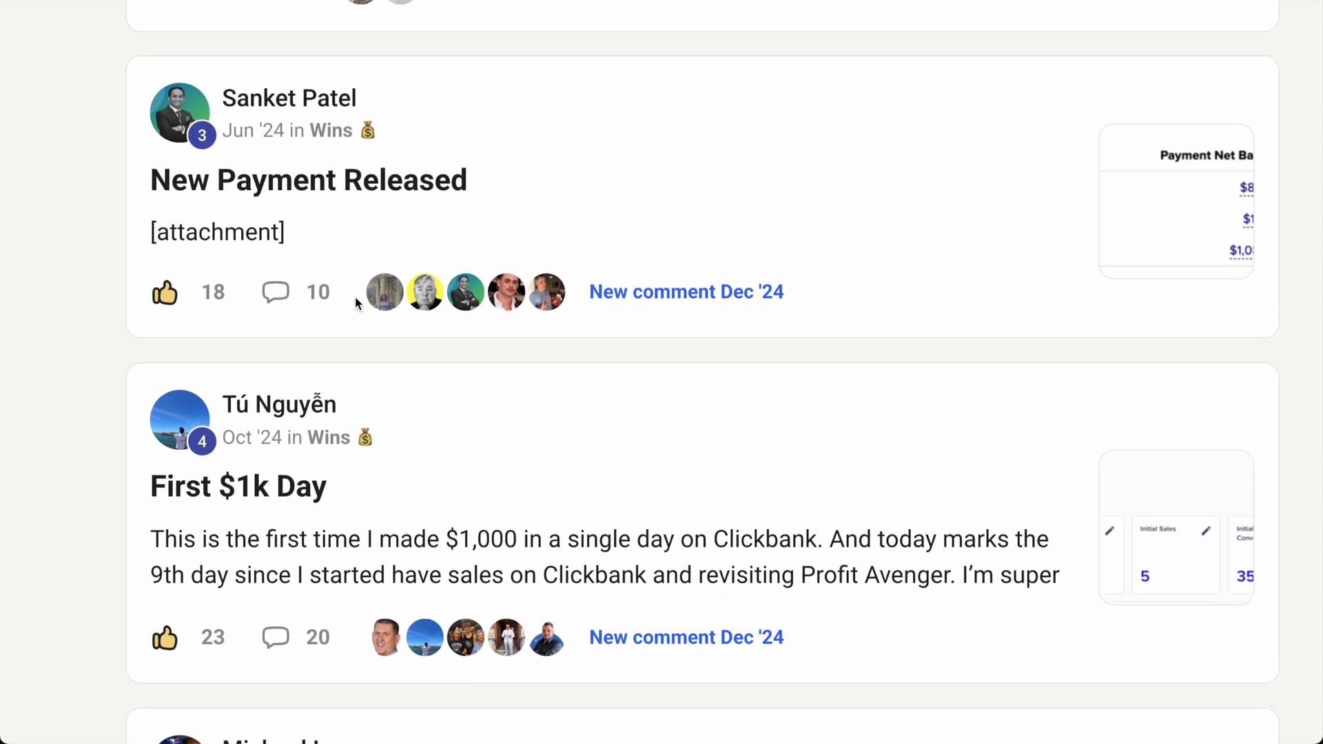
scroll(356, 303, "down", 2)
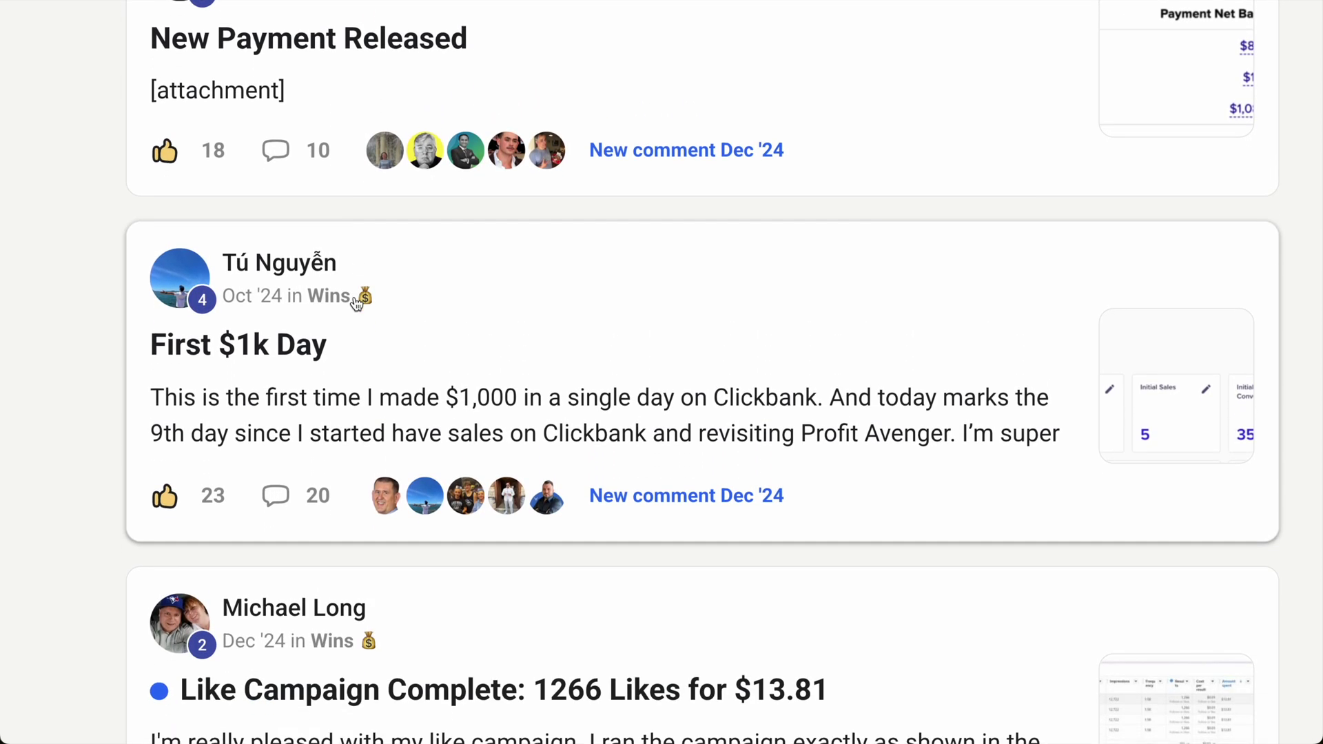
scroll(355, 303, "down", 3)
mouse_move(267, 161)
scroll(269, 158, "down", 5)
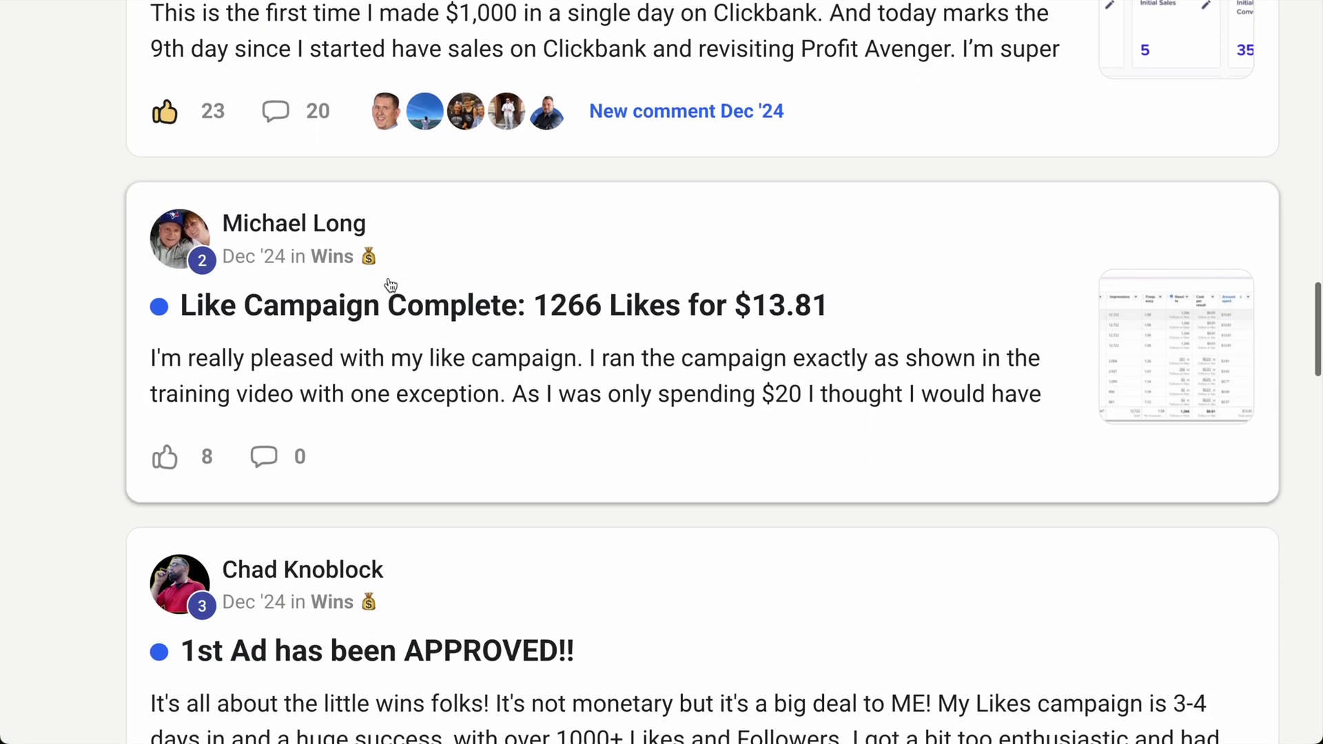
scroll(390, 285, "down", 11)
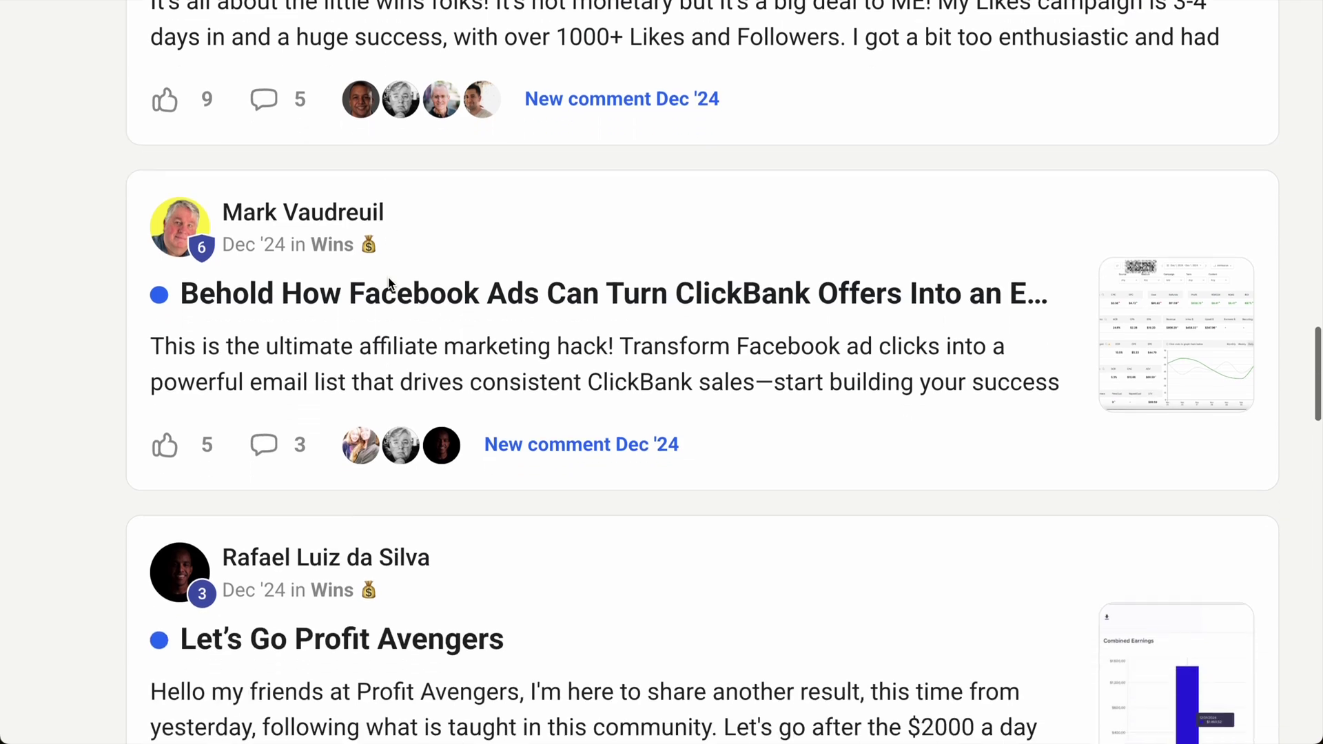
scroll(390, 286, "down", 3)
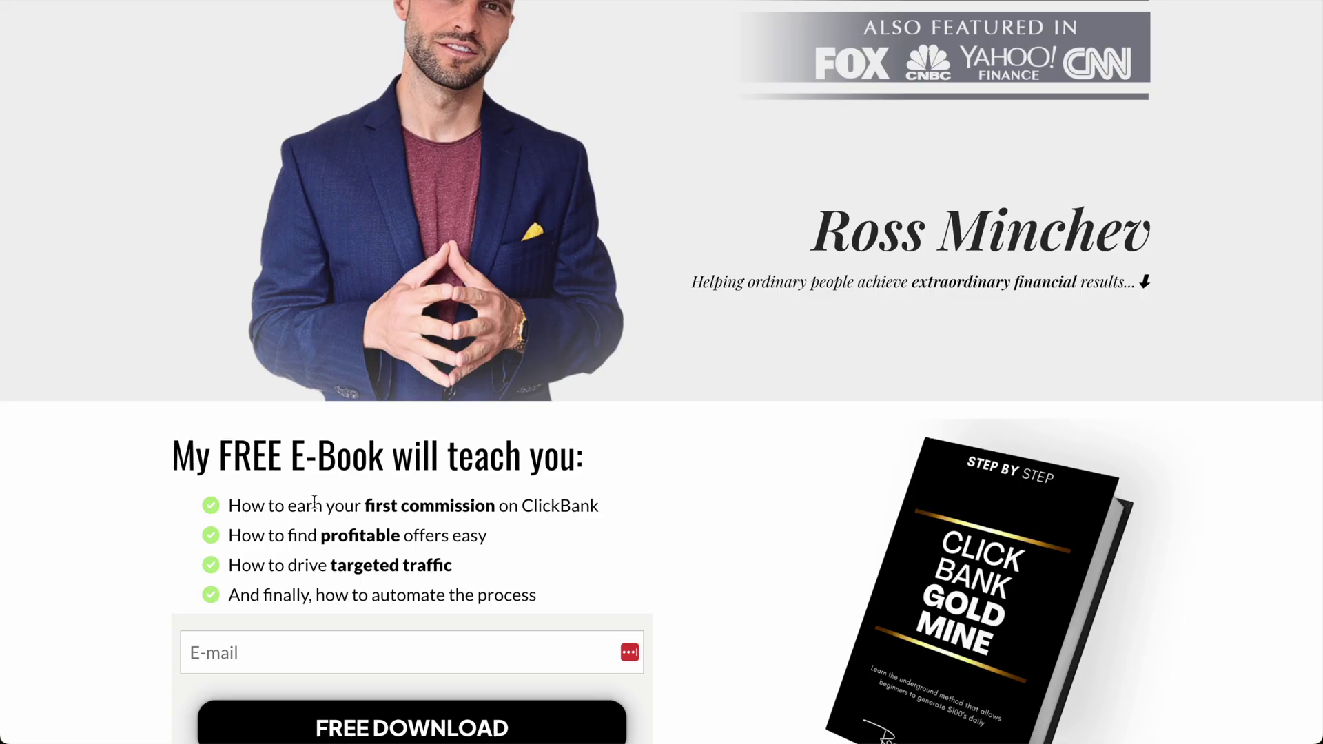
scroll(605, 188, "up", 1)
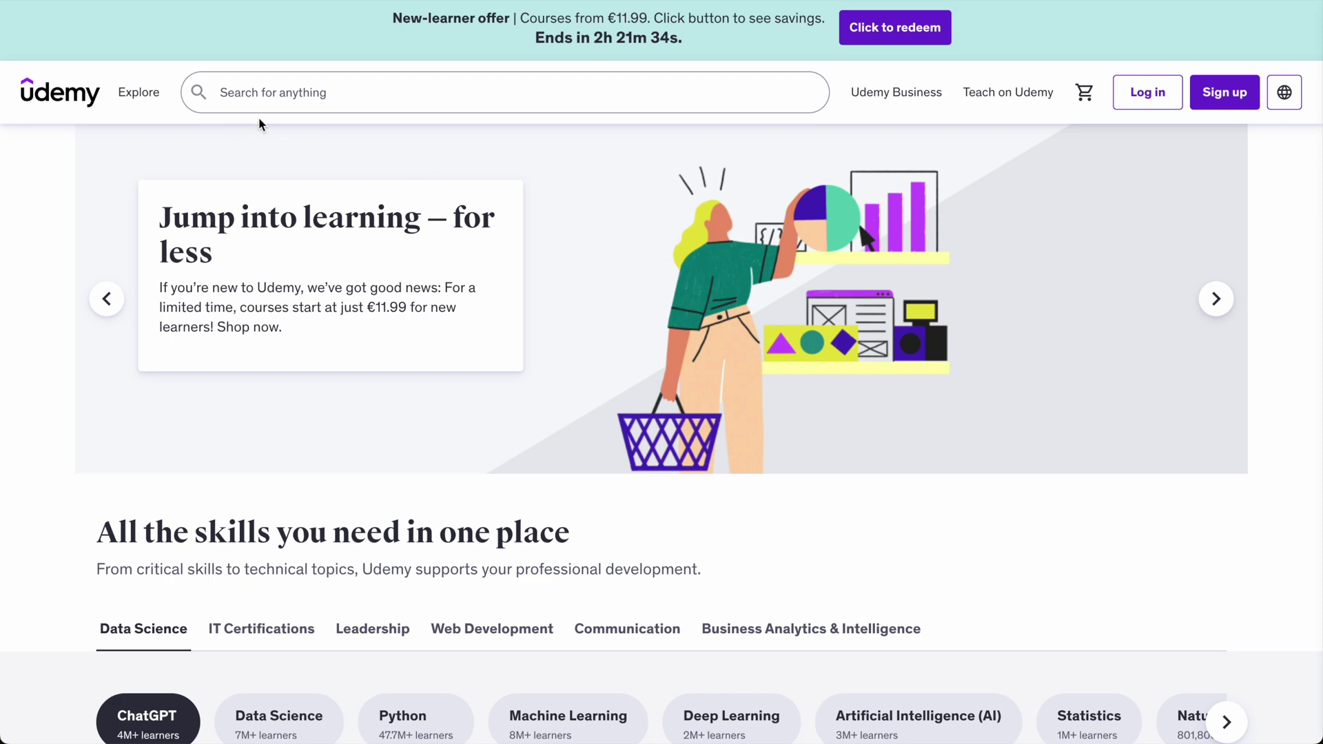
mouse_move(128, 93)
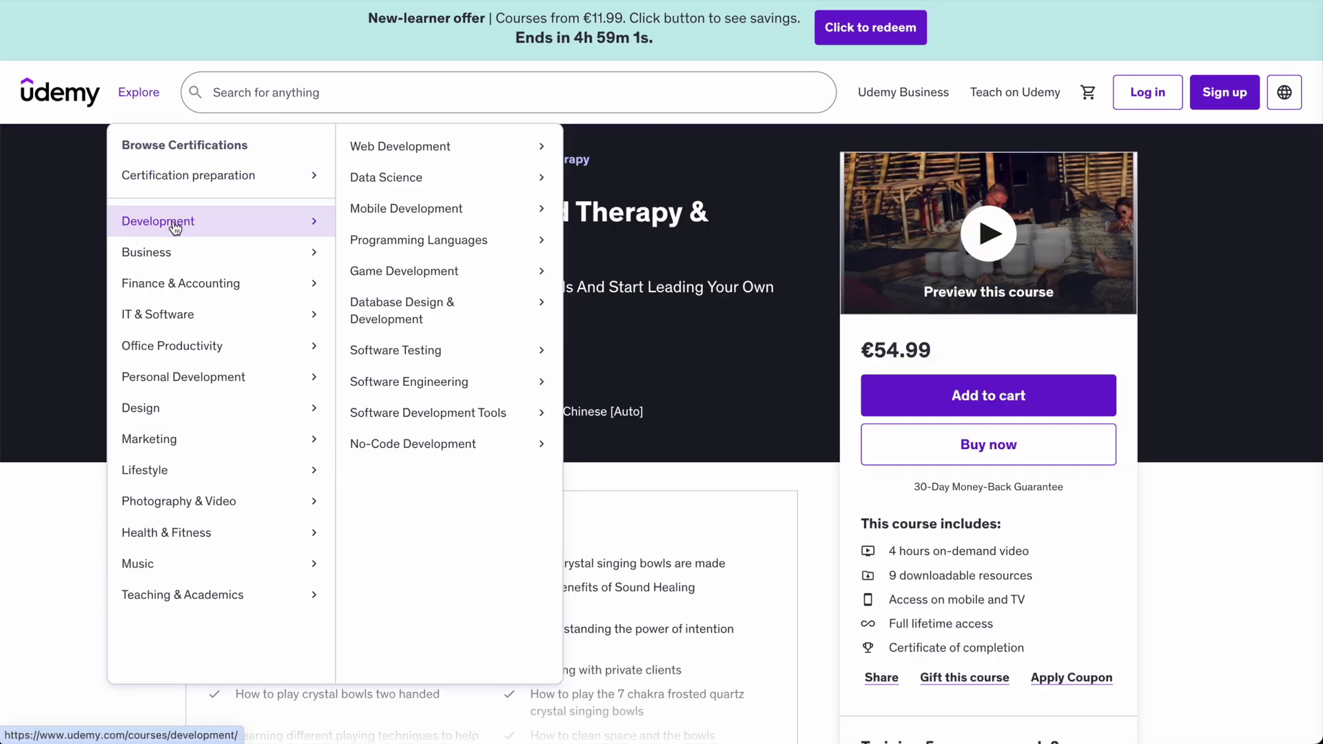
- Go through Explore to Lifestyle > Travel and open the Travel Tips courses page
mouse_move(182, 257)
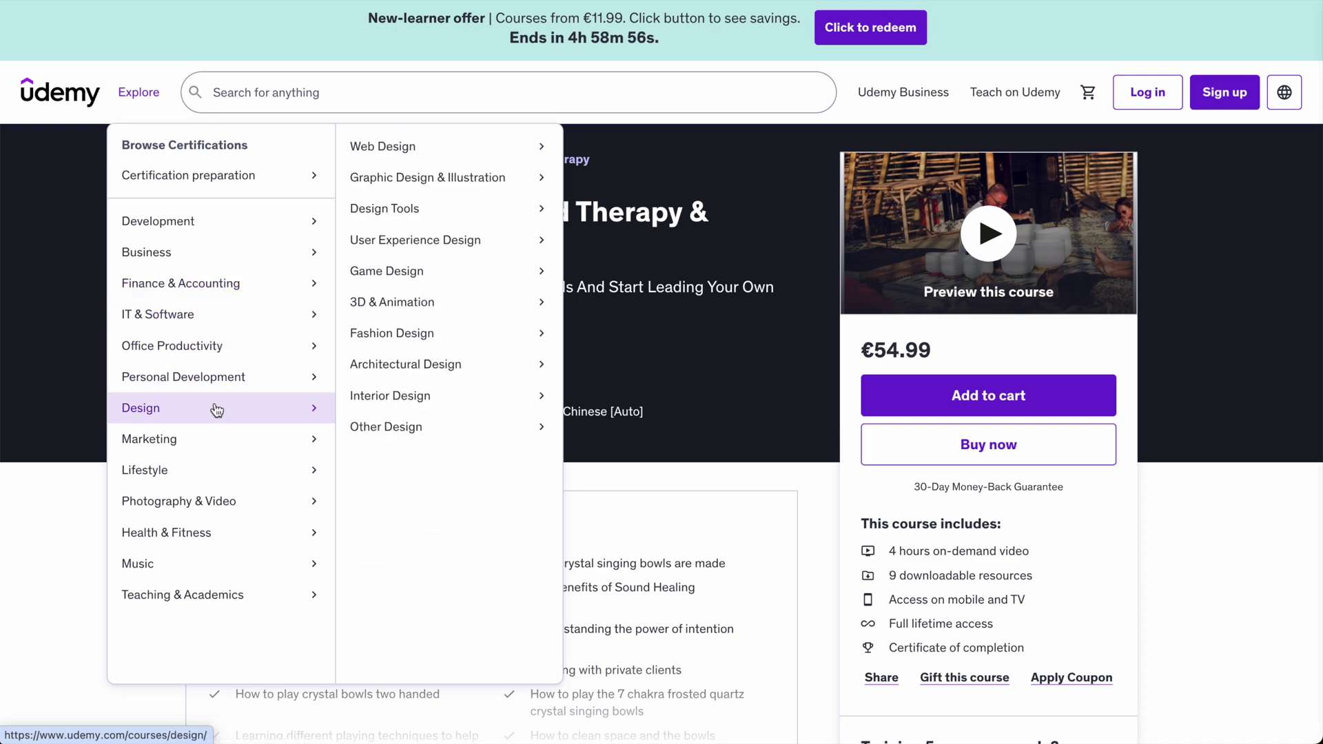
scroll(213, 441, "down", 1)
mouse_move(414, 281)
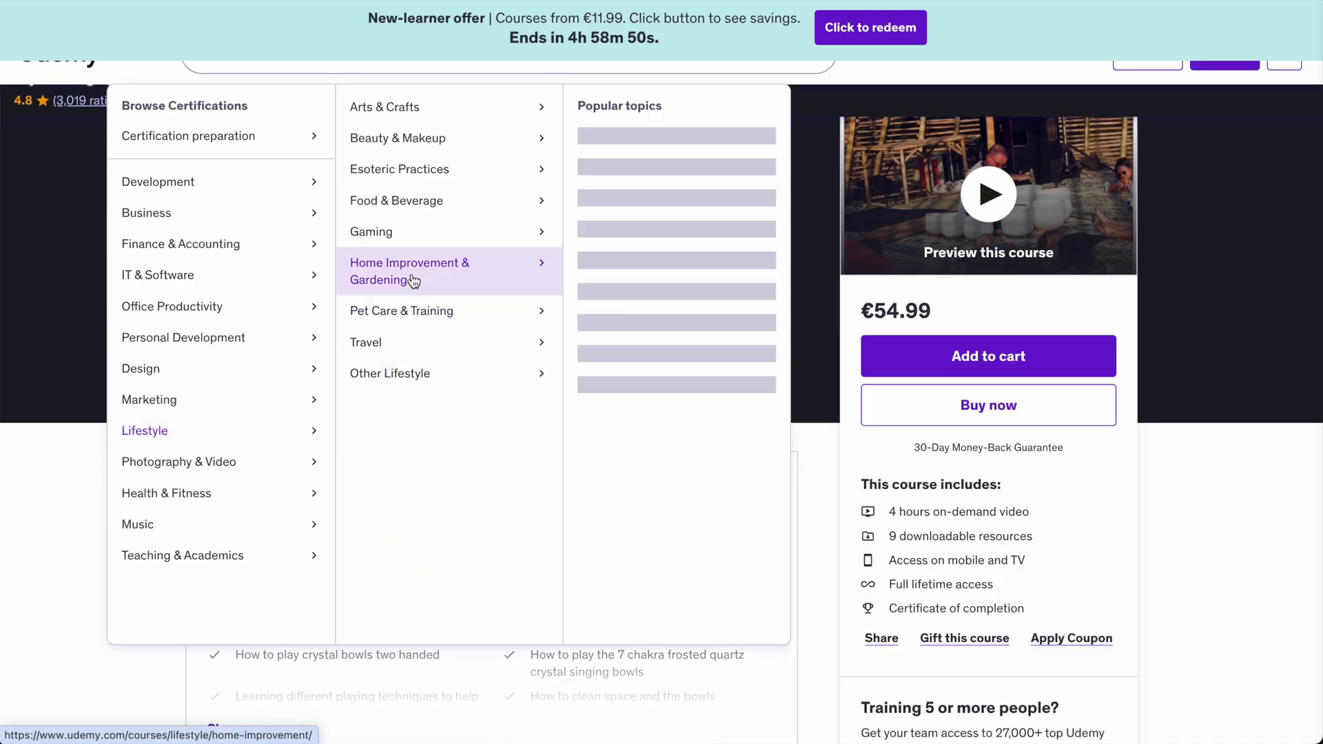
mouse_move(415, 131)
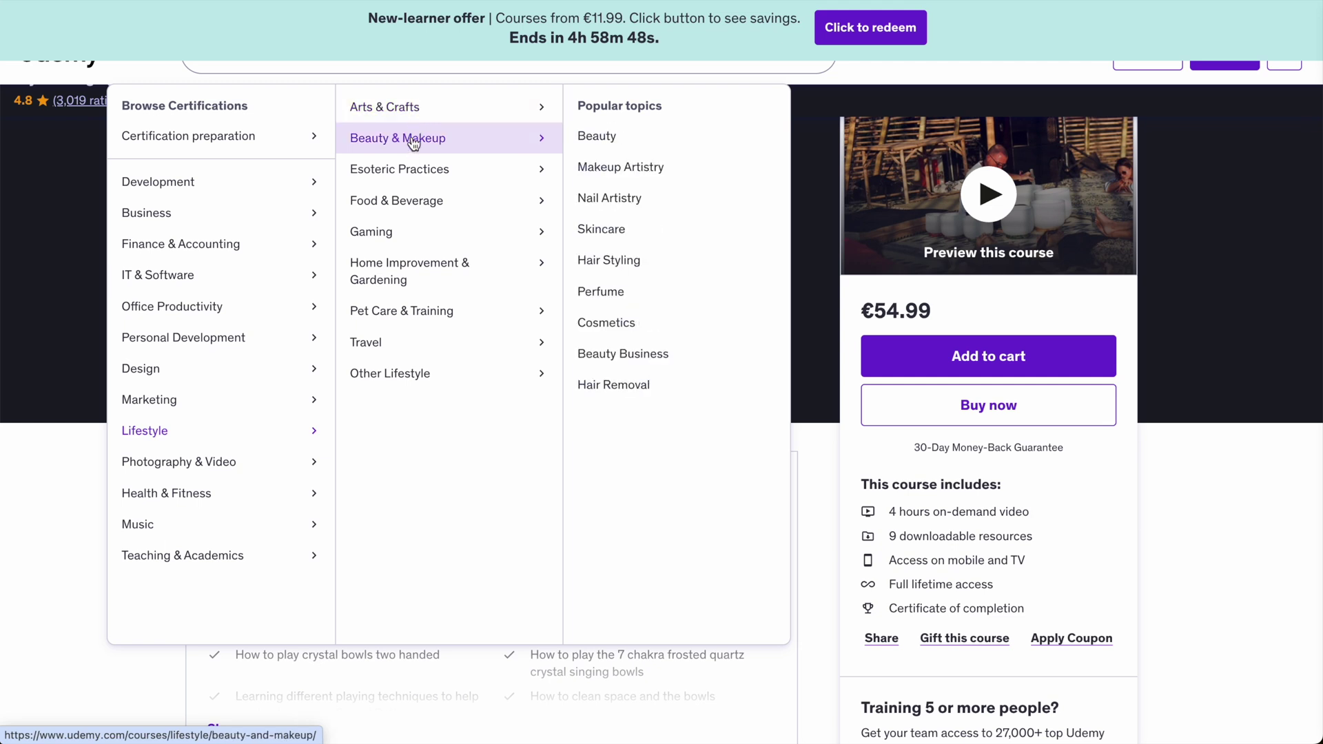
mouse_move(409, 204)
mouse_move(409, 311)
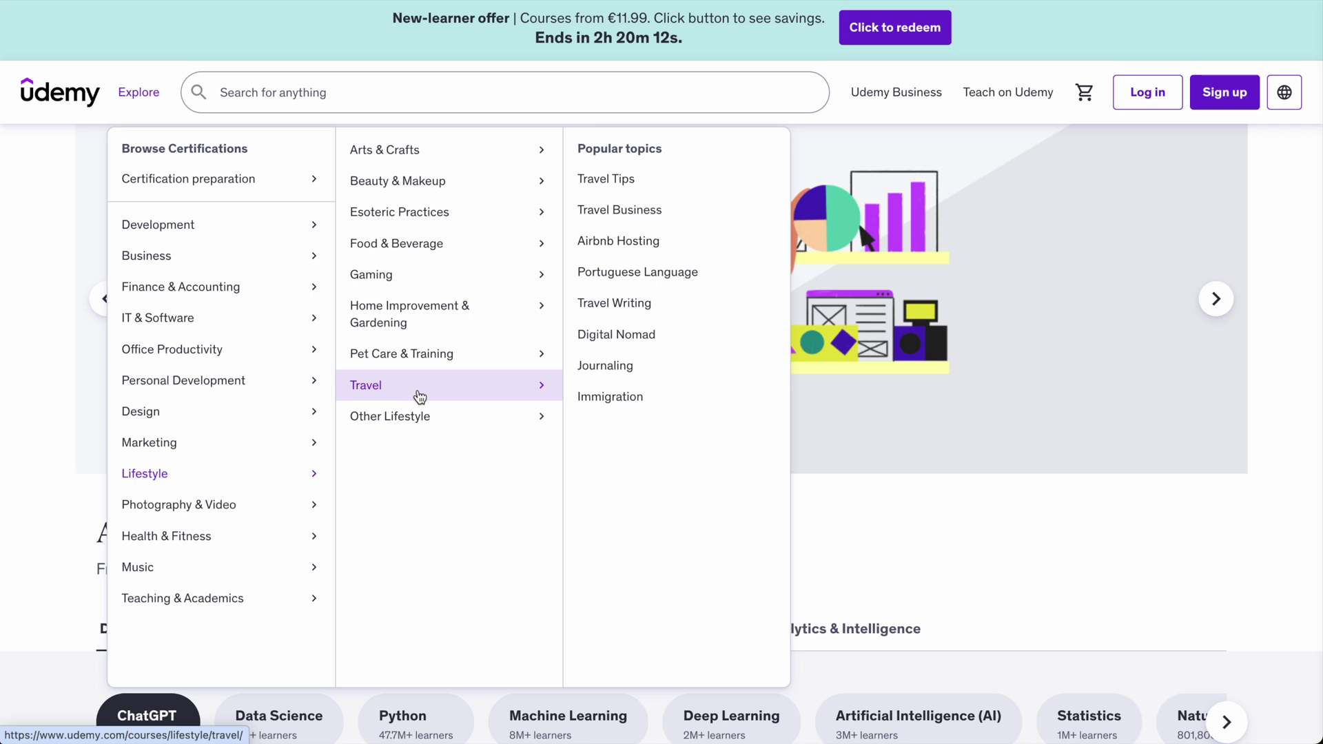
left_click(627, 186)
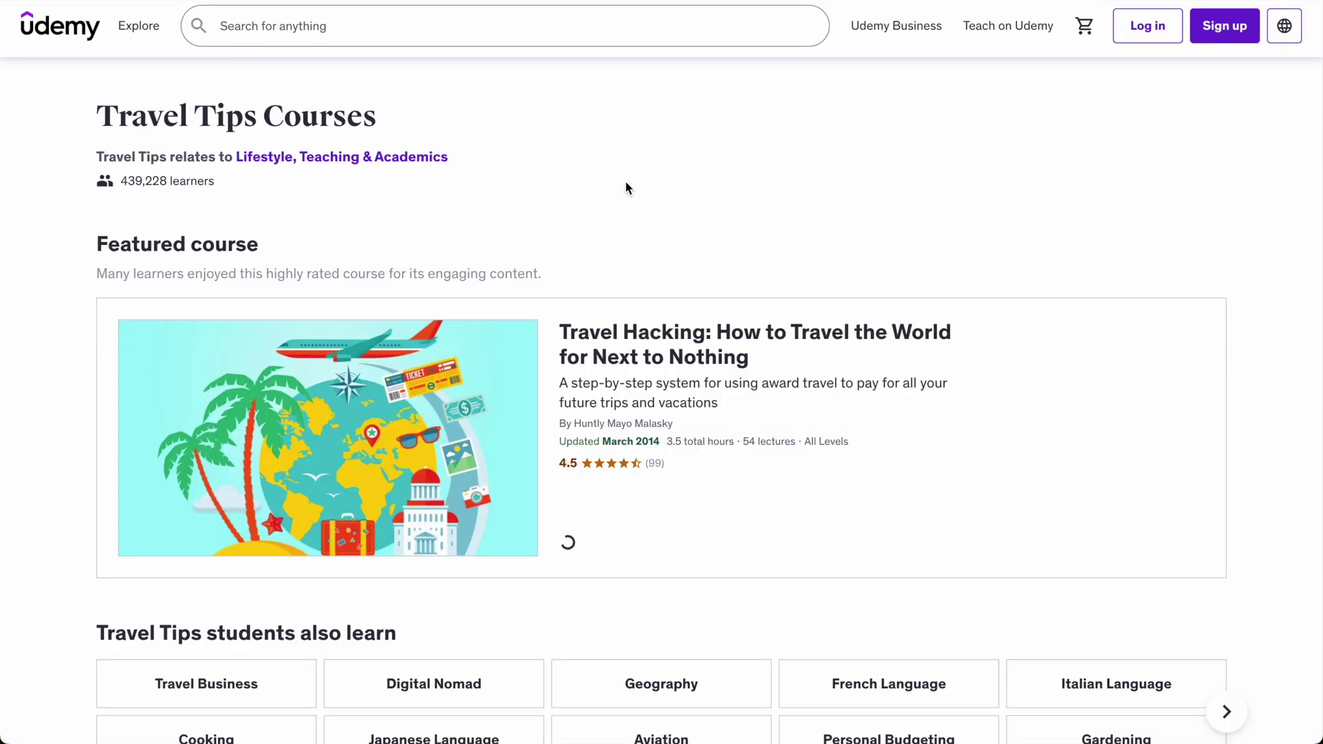
- Highlight the Travel Tips Courses heading and its 439,228 learners count
scroll(865, 333, "down", 2)
scroll(784, 251, "up", 3)
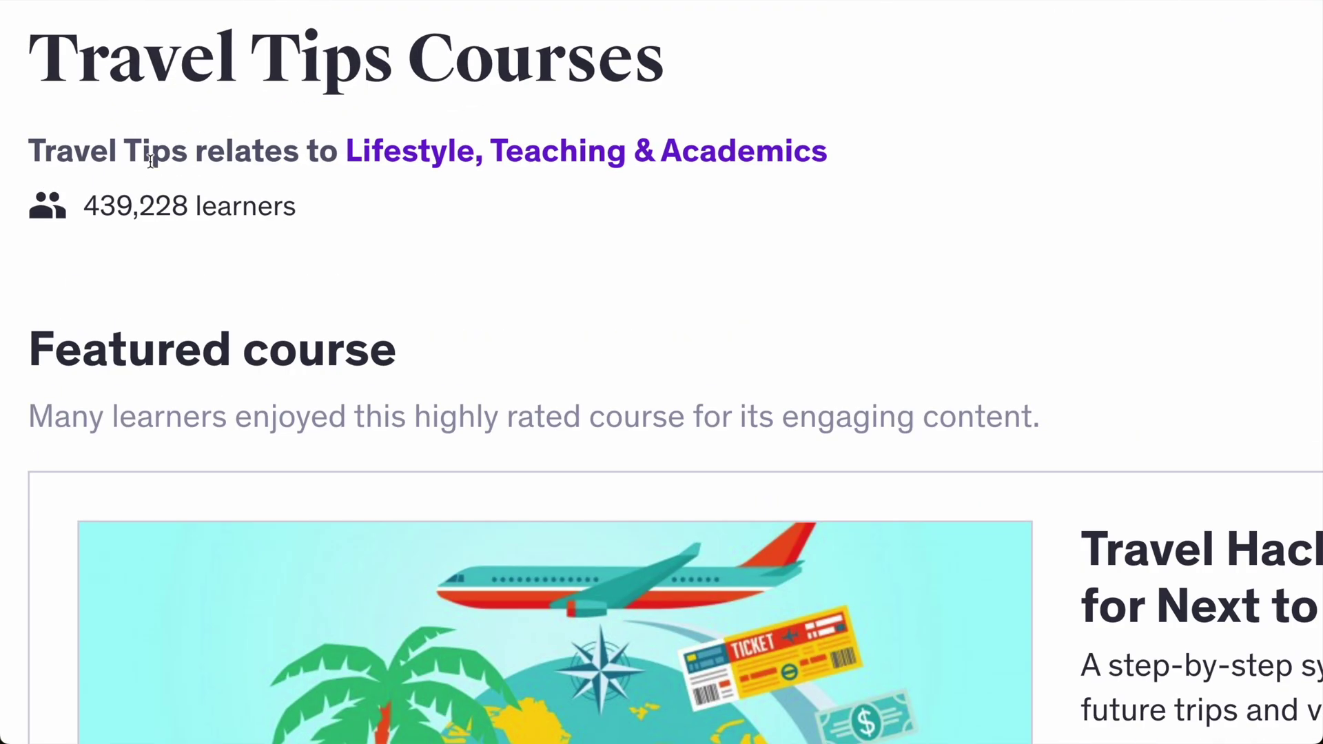
left_click_drag(83, 58, 558, 54)
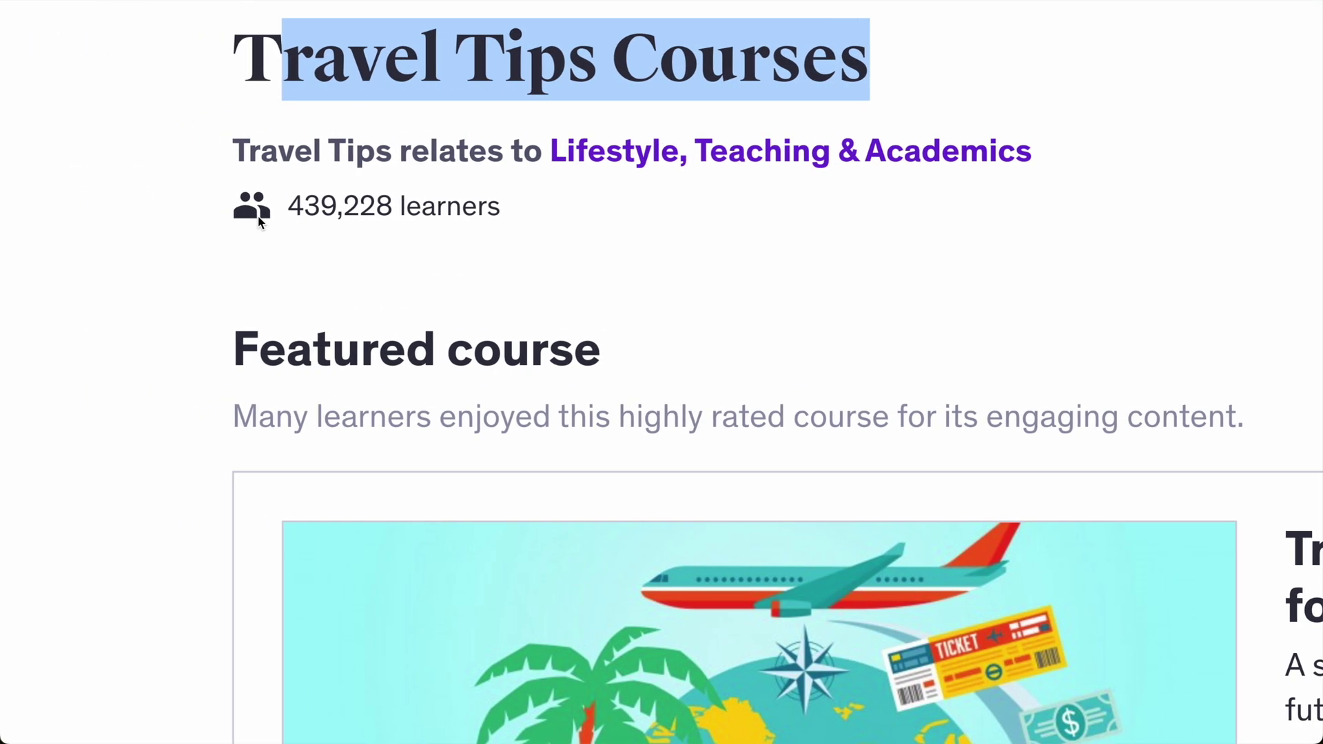
left_click_drag(97, 205, 332, 209)
left_click(510, 213)
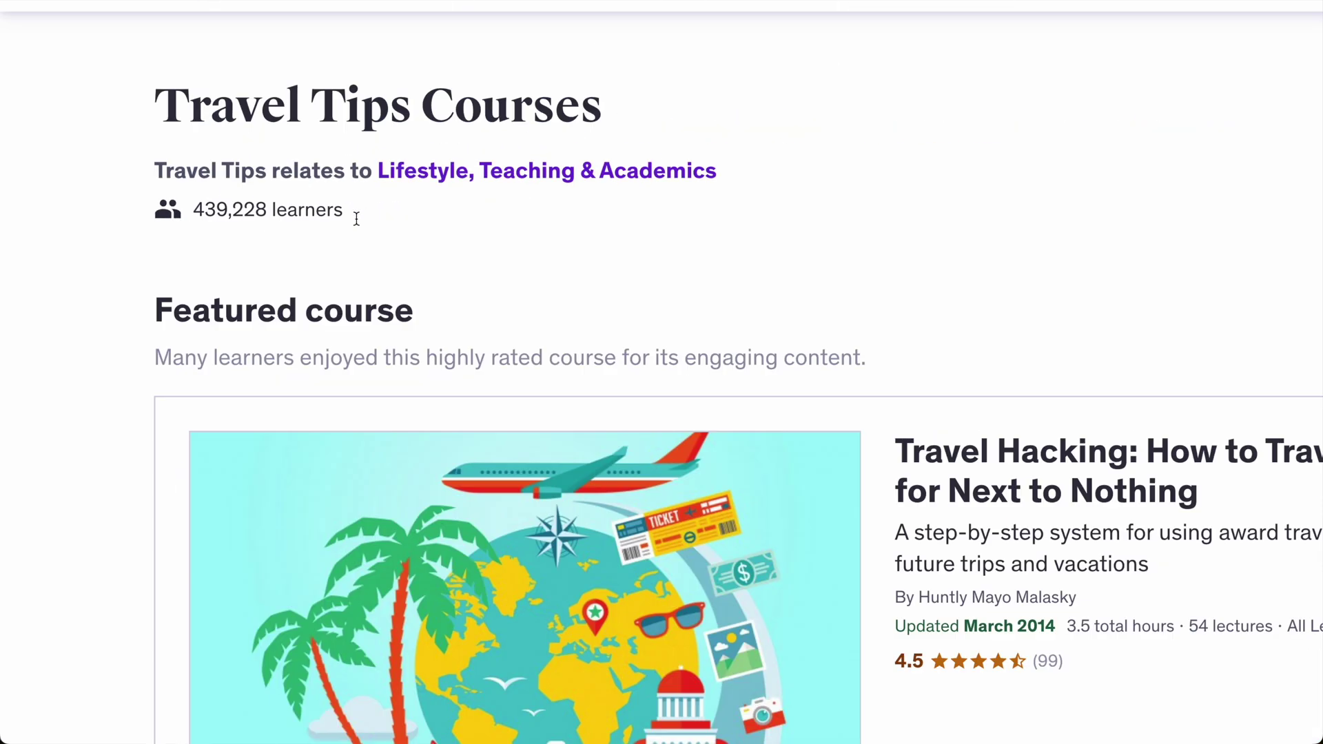
left_click_drag(190, 110, 371, 114)
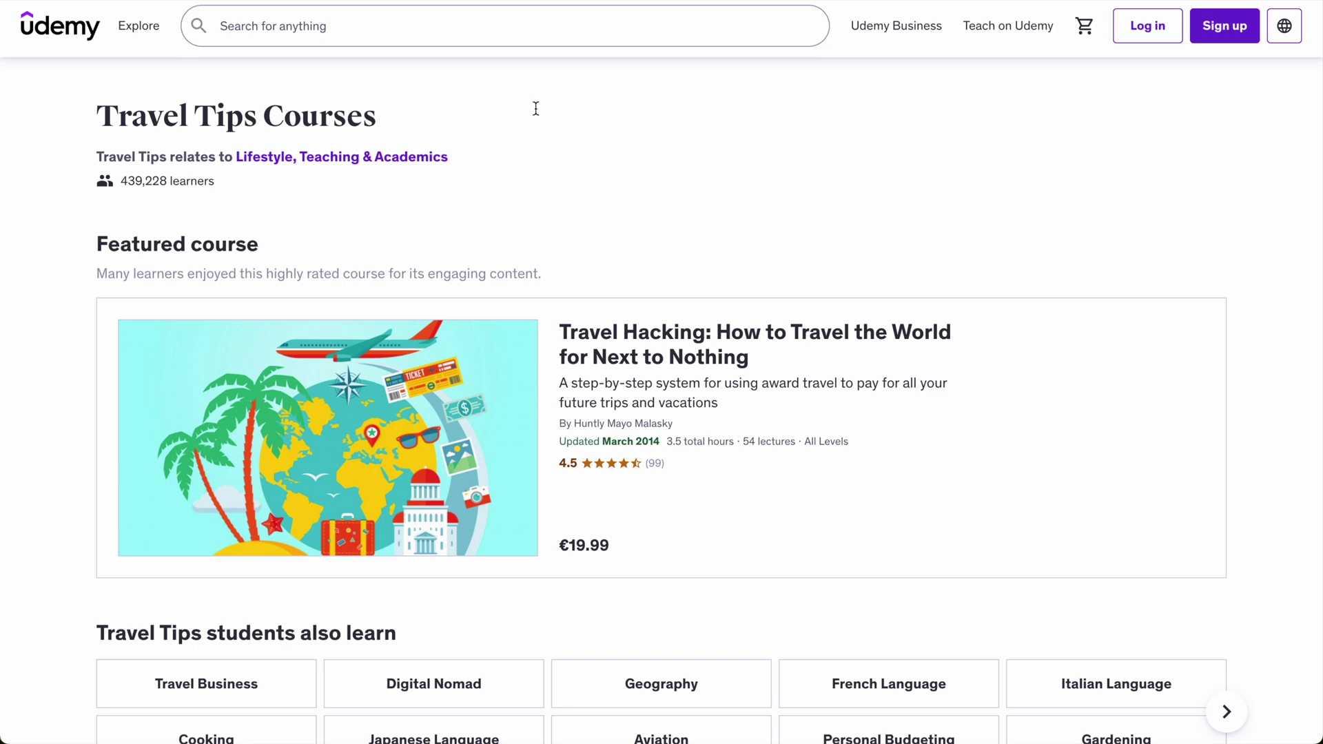
- Open the Travel Management Course (Skill-Based) and highlight its 2,472 students count
scroll(535, 109, "down", 9)
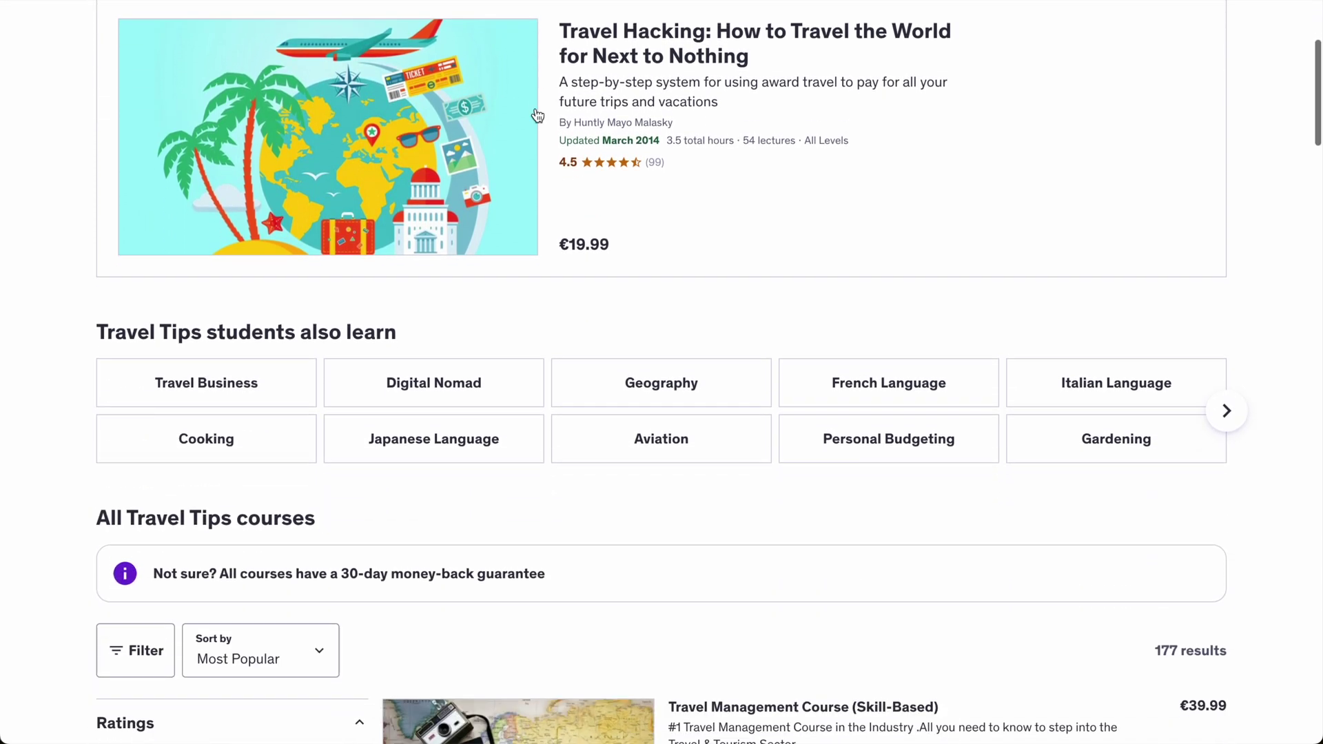
scroll(535, 109, "down", 1)
mouse_move(790, 438)
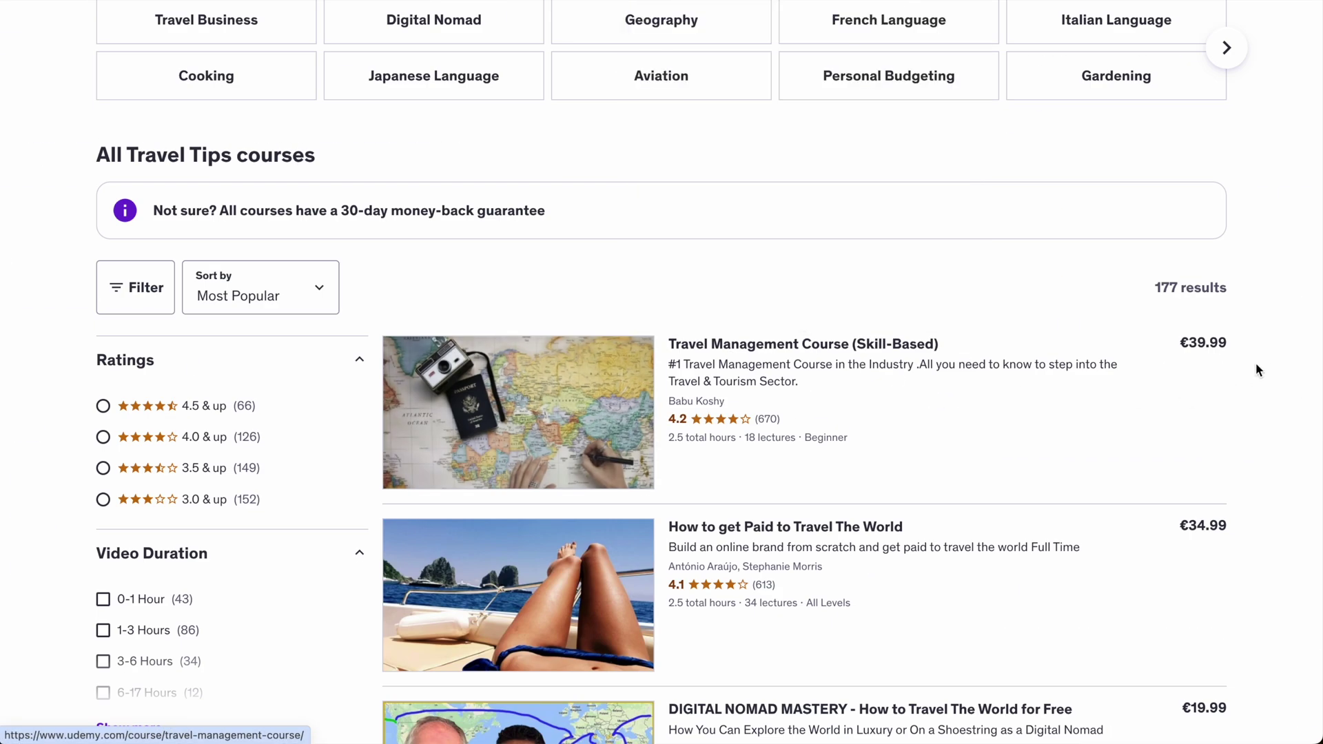
mouse_move(1220, 346)
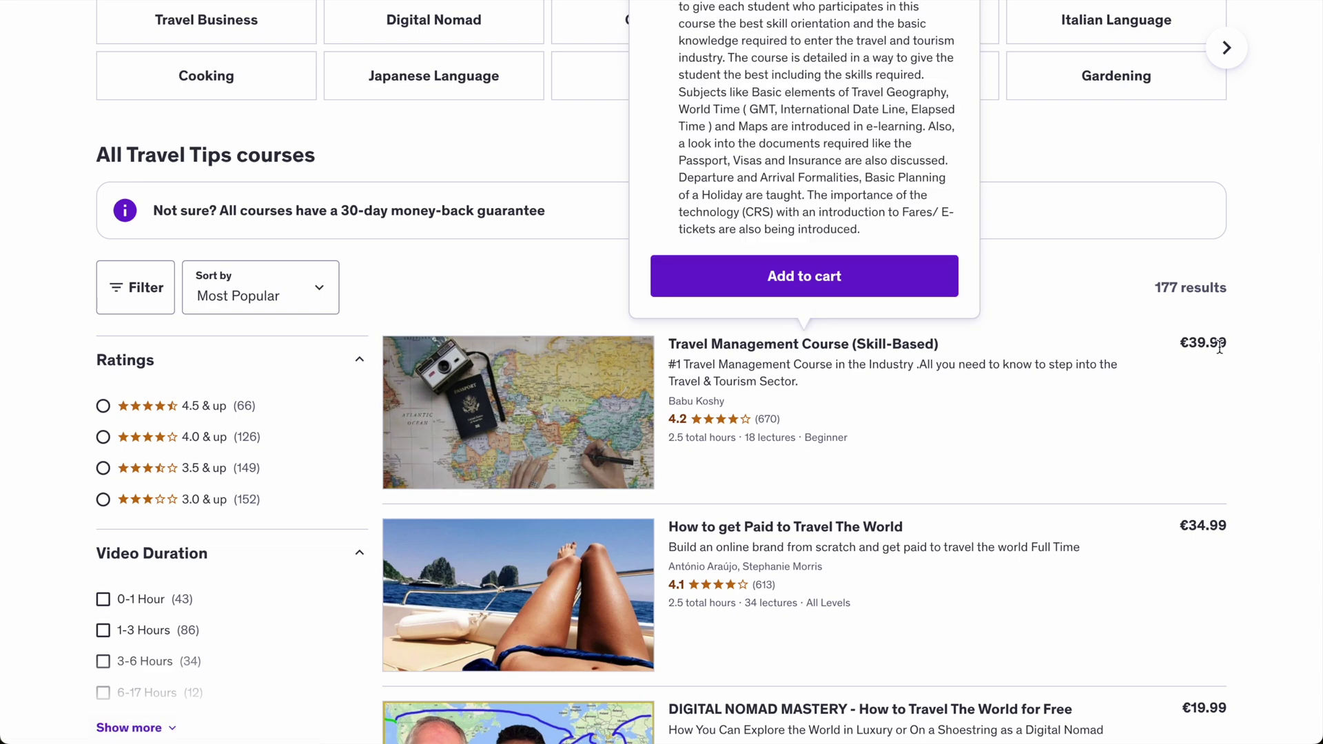
left_click(594, 390)
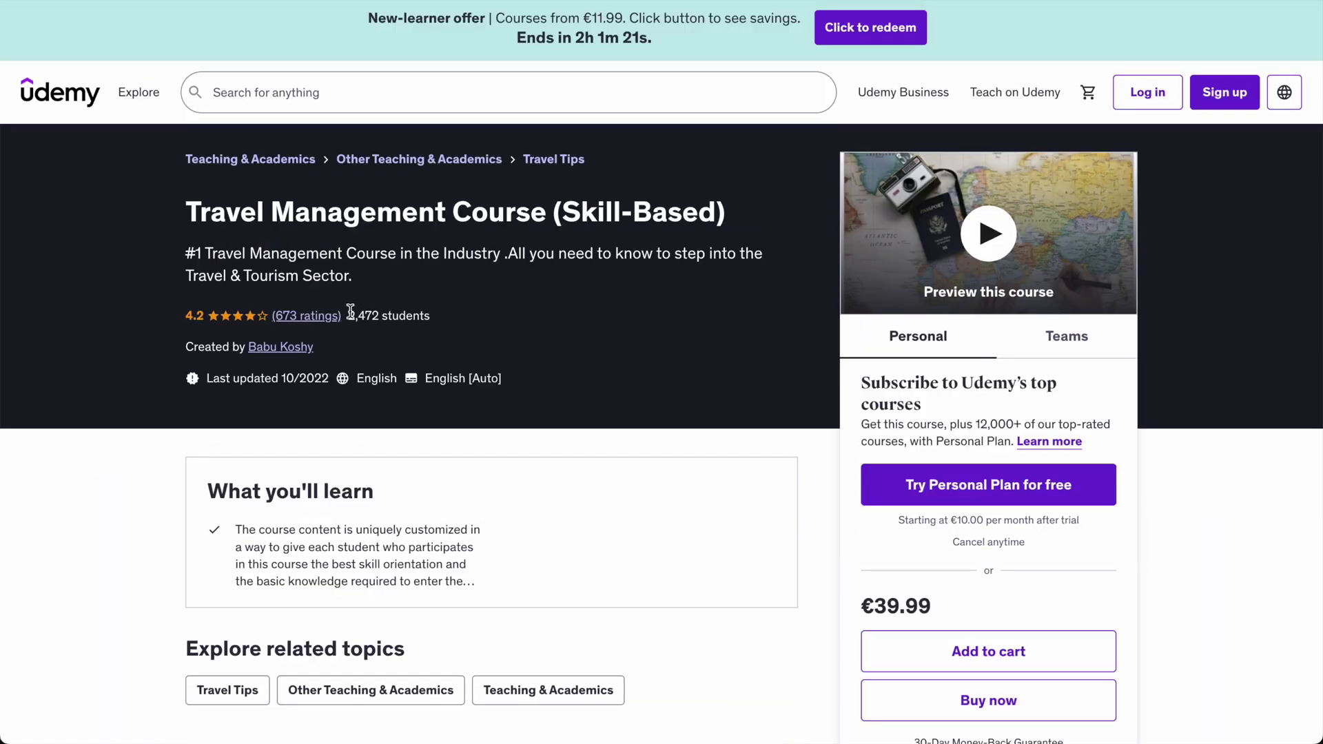
left_click_drag(348, 311, 578, 321)
left_click(533, 327)
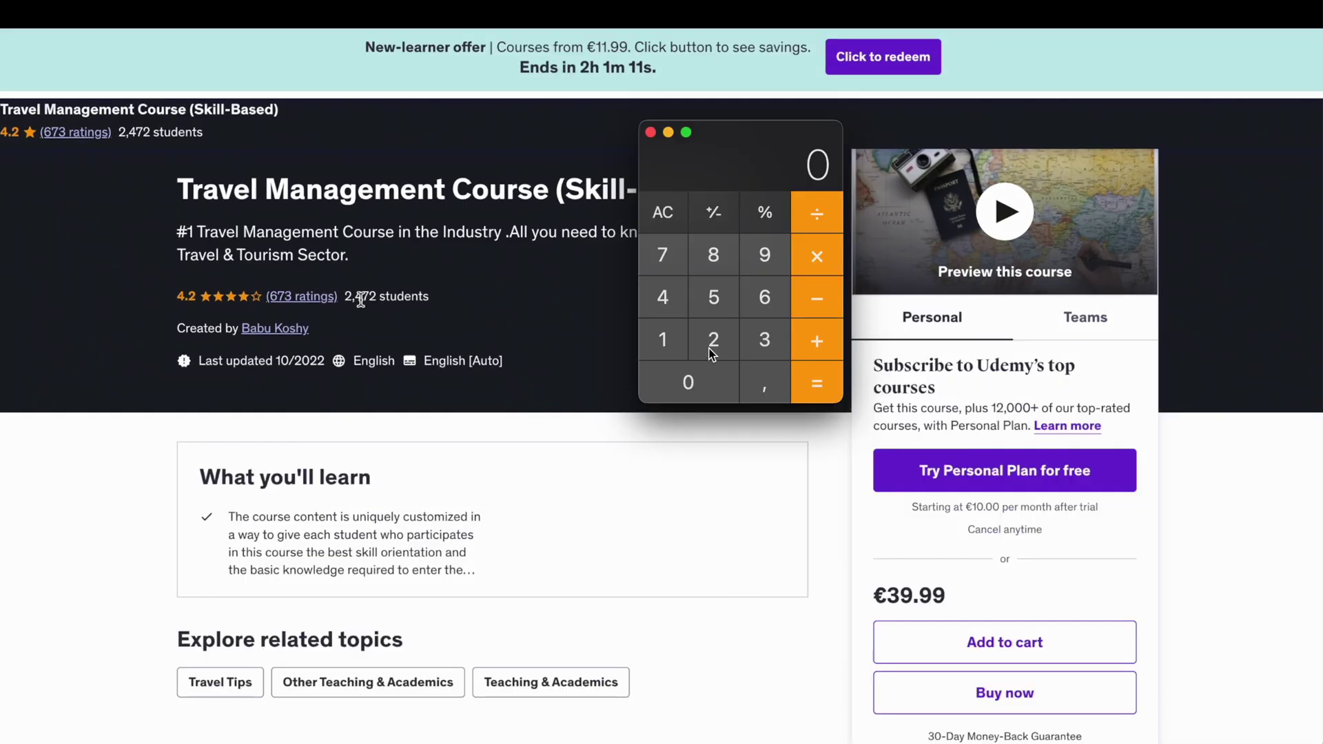
- Multiply 2,472 students by the 39,99 price in Calculator, giving 98 855,28
left_click(712, 354)
left_click(668, 305)
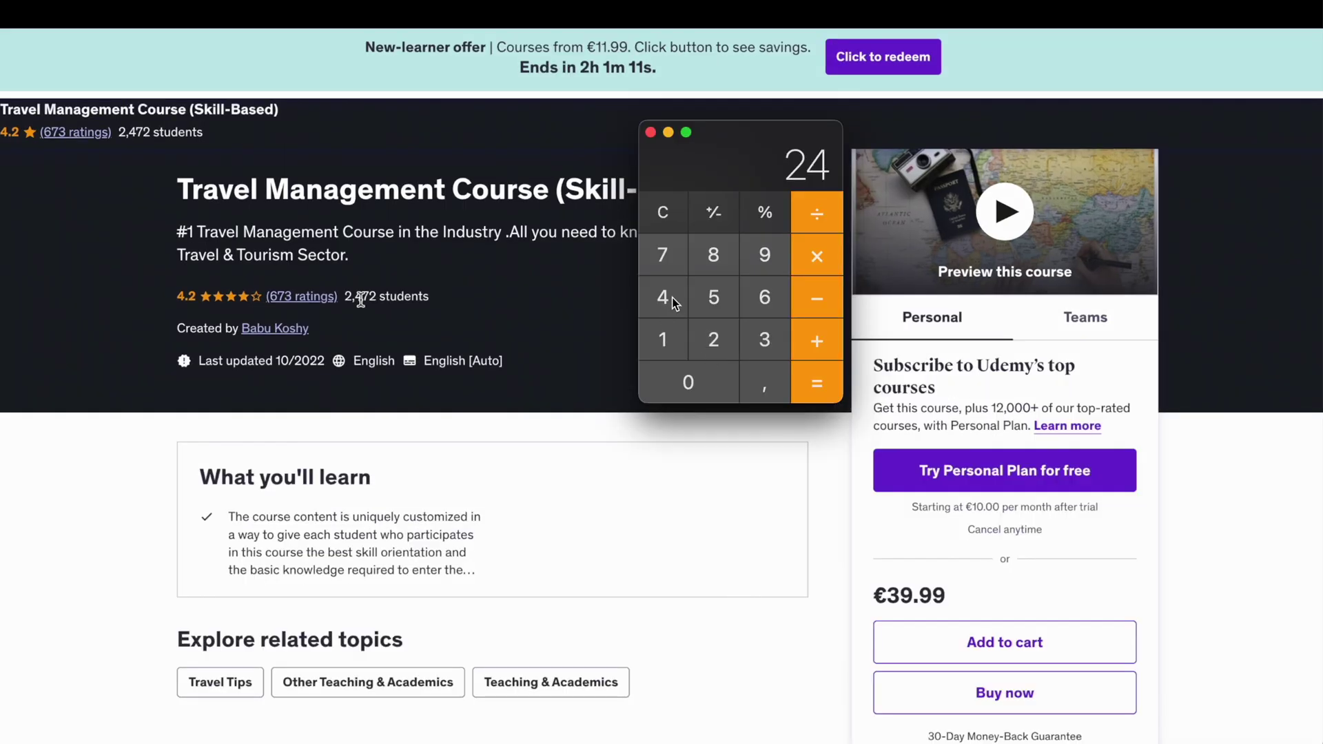
left_click(673, 262)
left_click(712, 351)
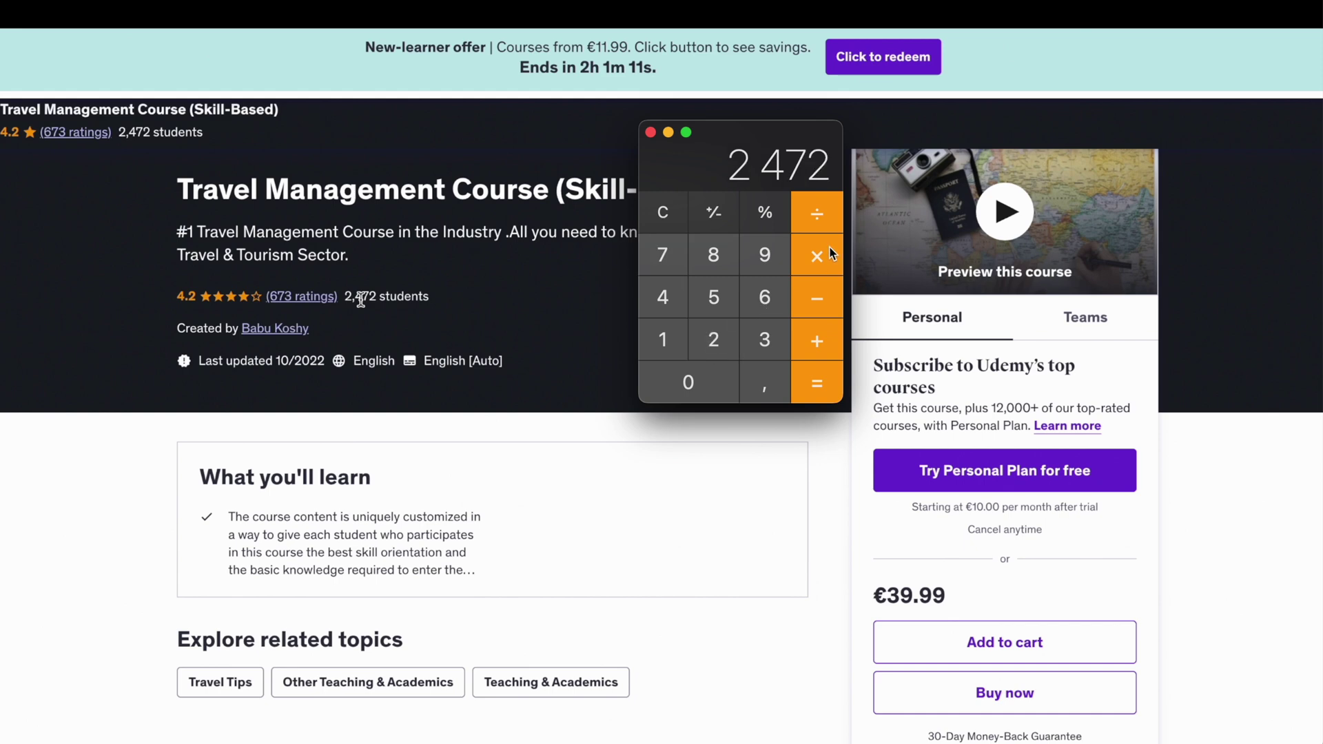
left_click(759, 346)
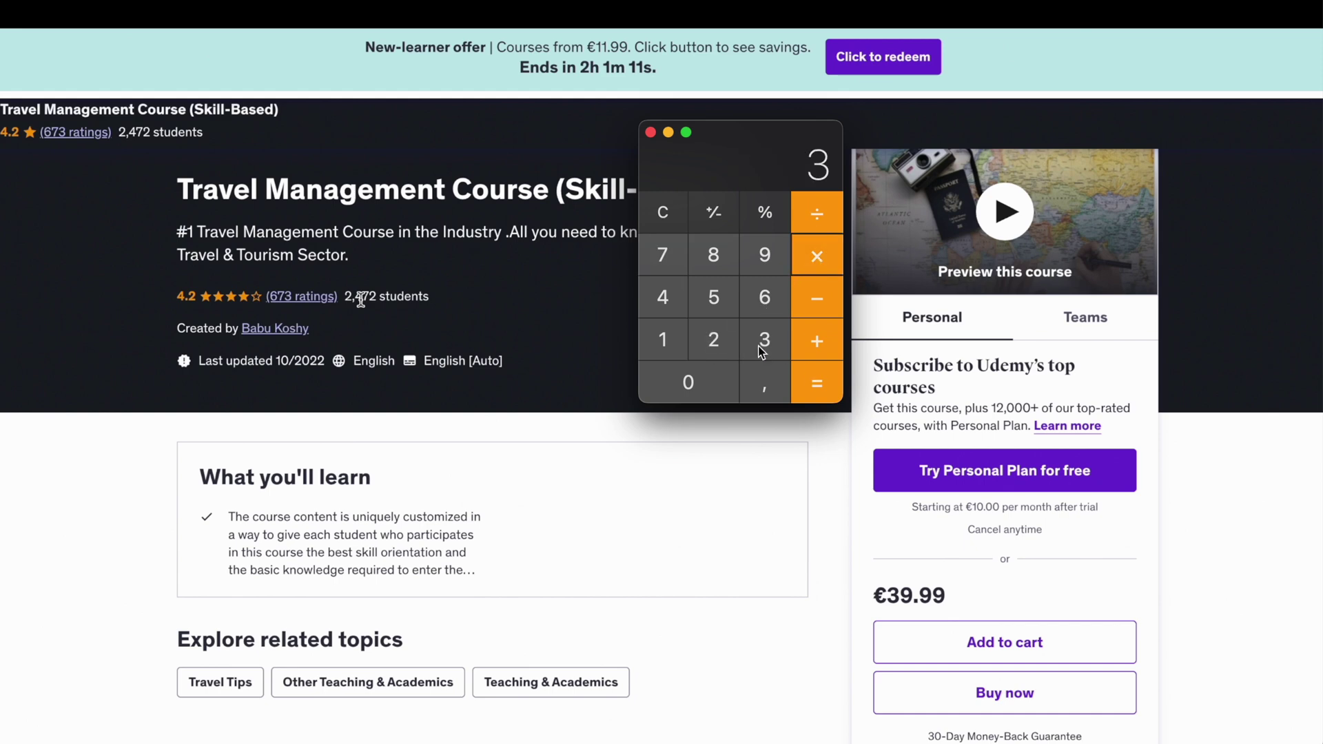
left_click(767, 261)
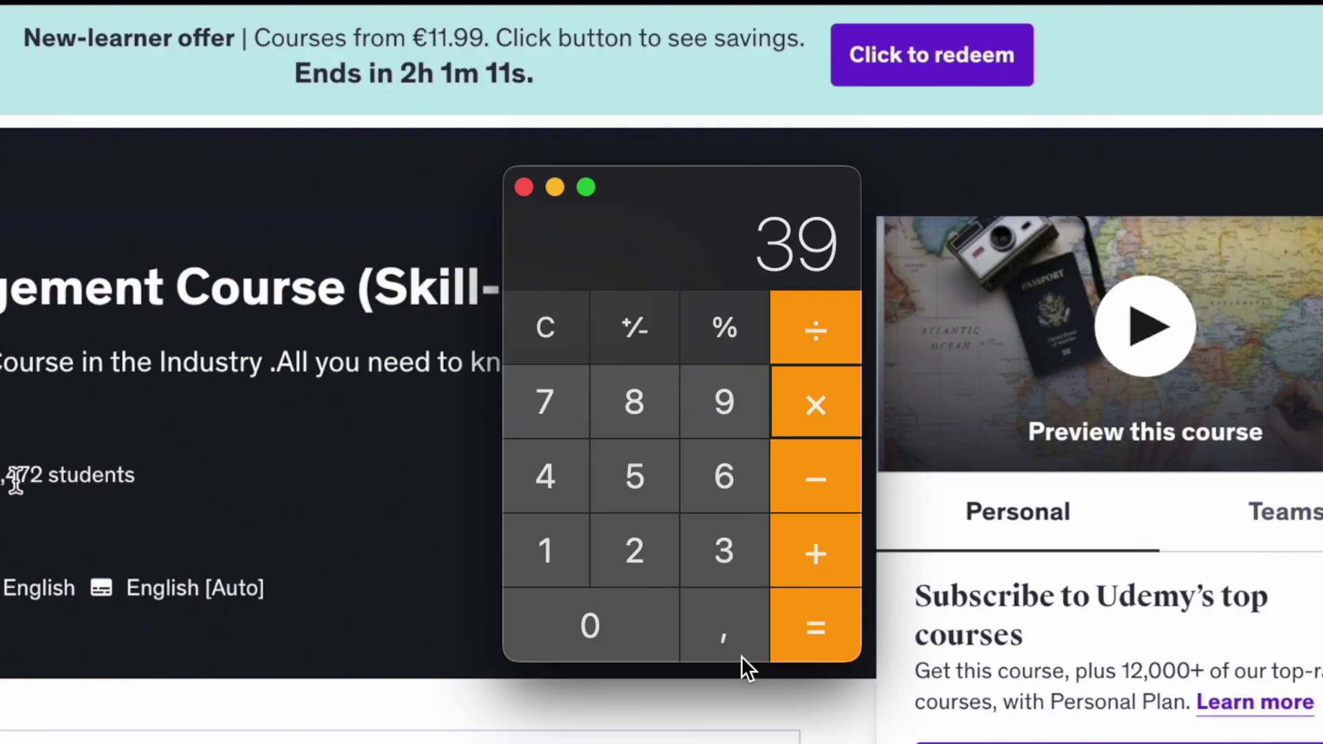
left_click(741, 656)
double_click(730, 416)
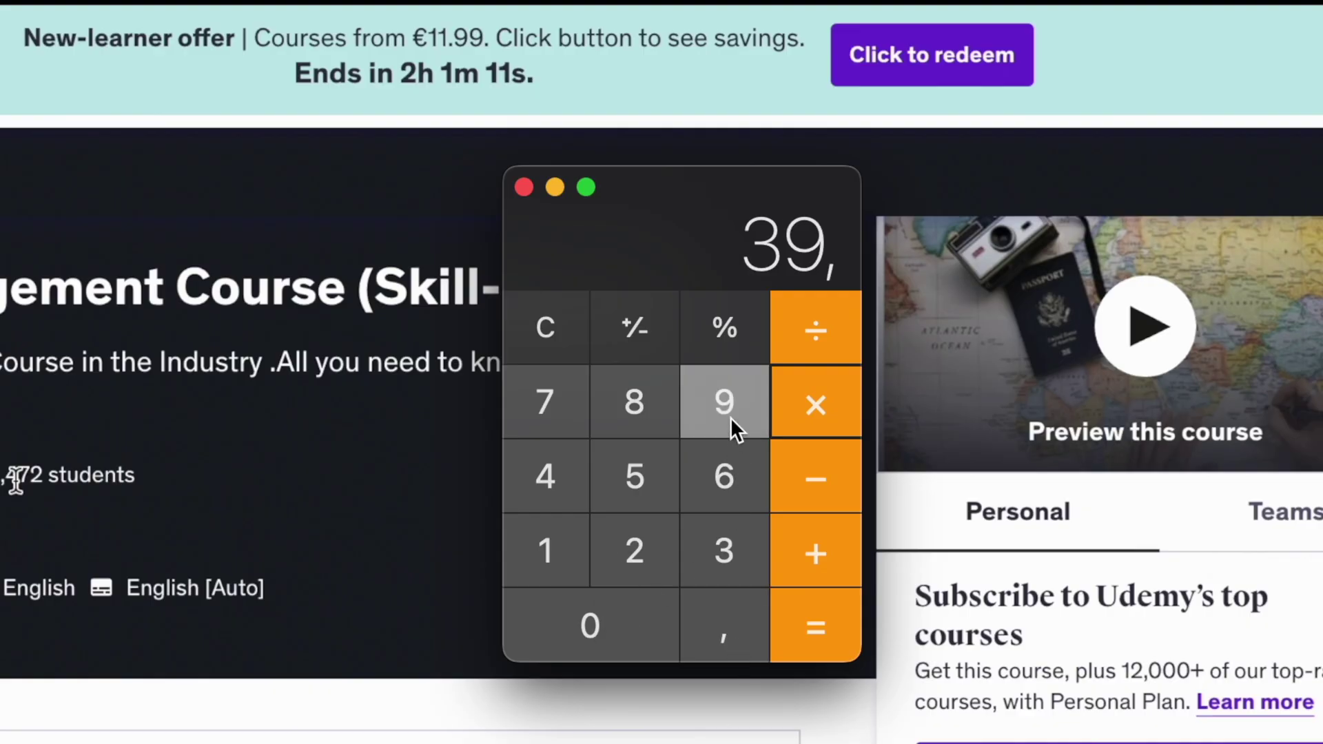
left_click(806, 624)
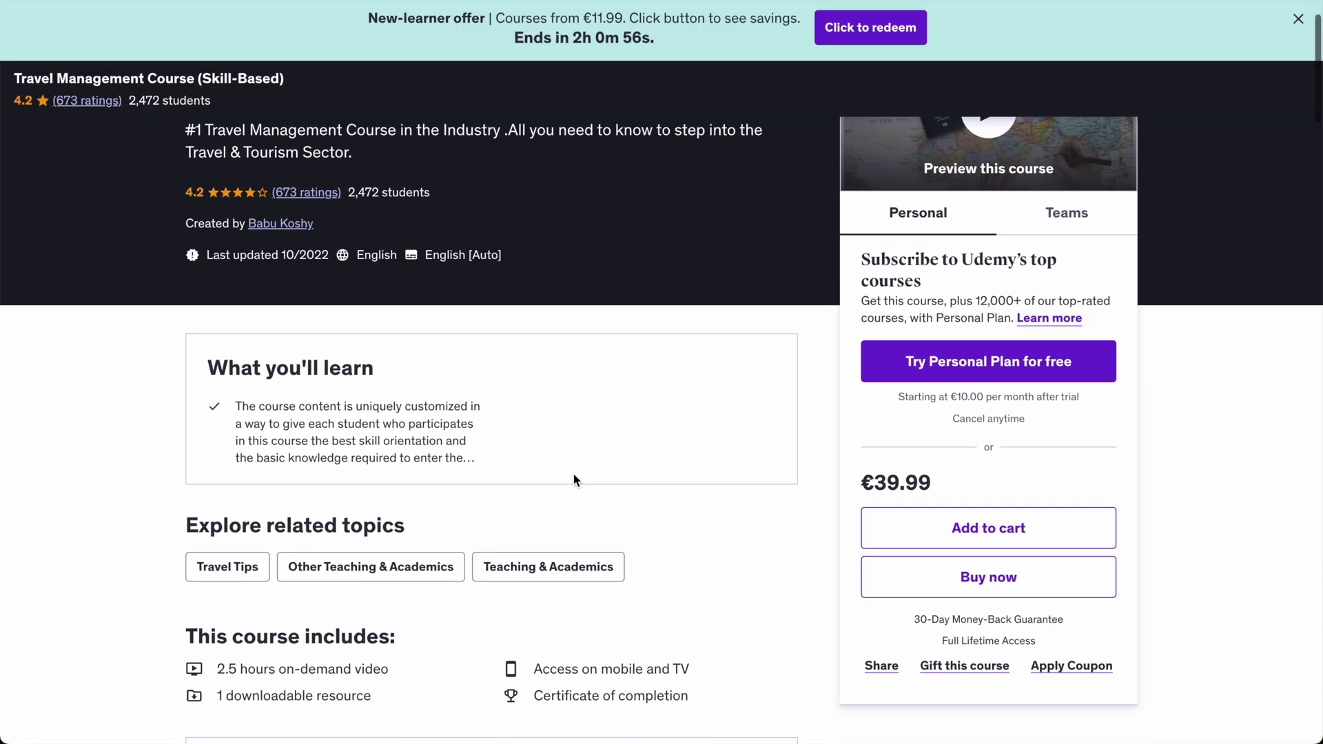
- Scroll to Course content and open the free Course Overview lecture preview
scroll(576, 479, "down", 5)
scroll(576, 479, "down", 6)
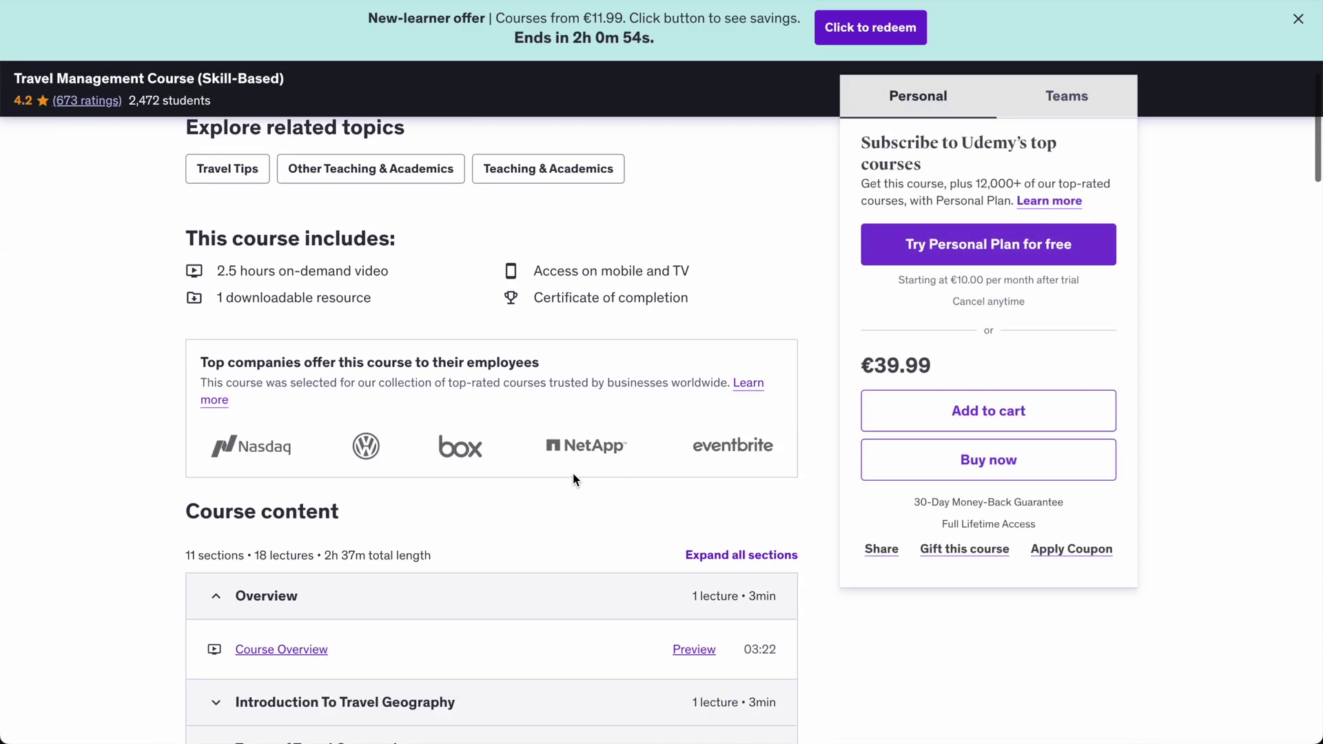
scroll(576, 481, "down", 1)
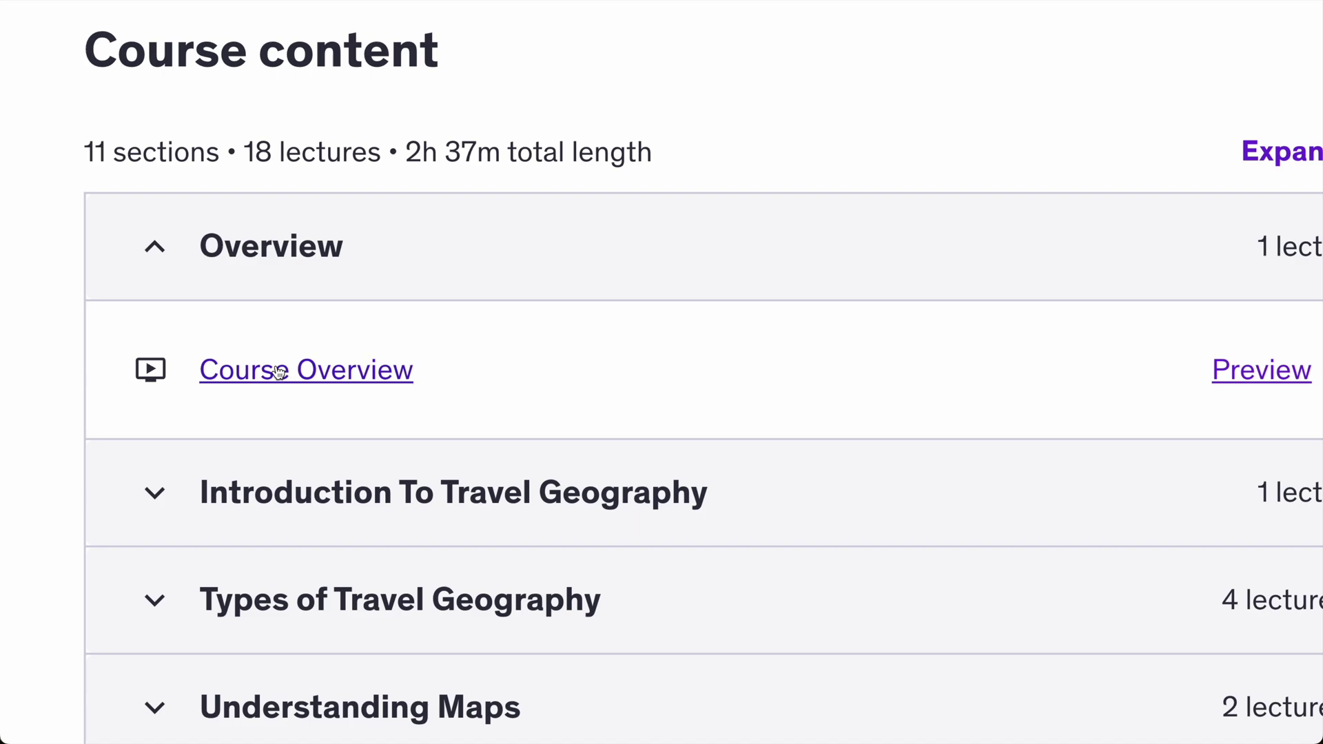
left_click(279, 374)
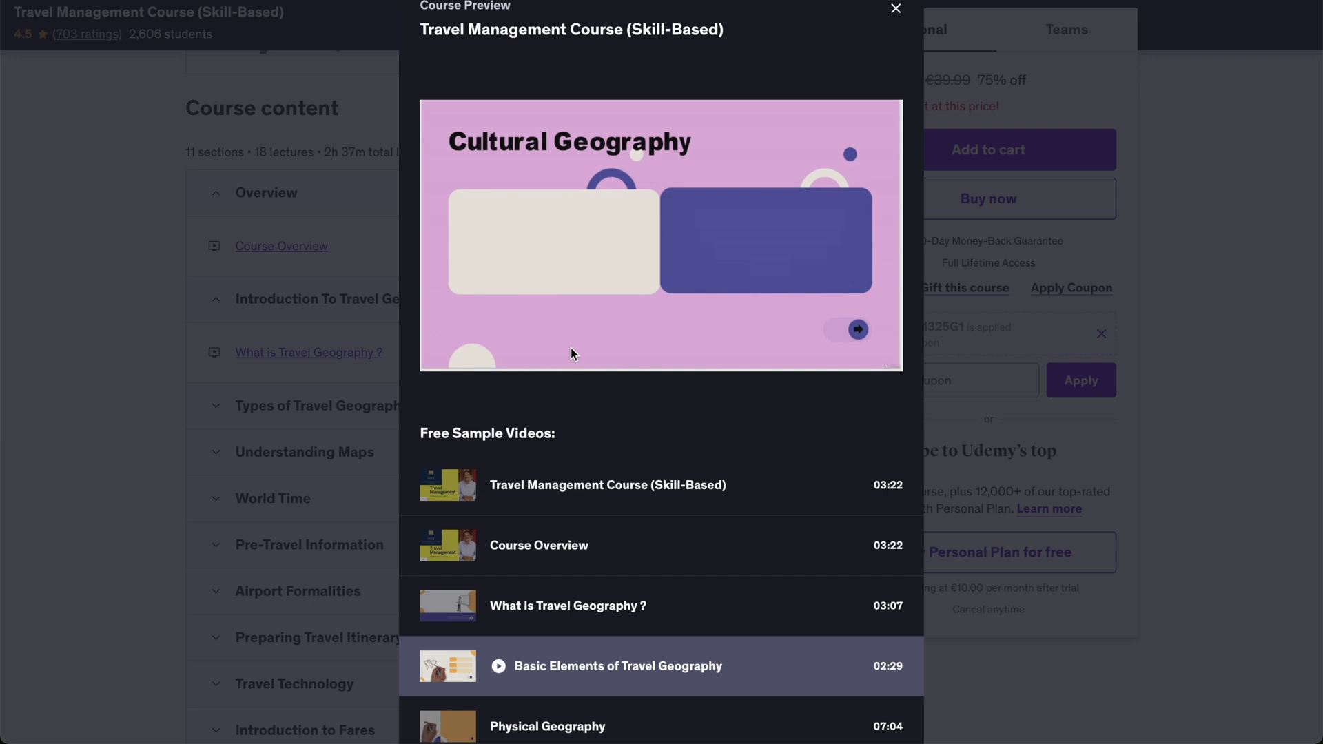
- Skim the course preview by pausing, seeking back to Destination Geography and 0:50, then mute it
left_click(570, 348)
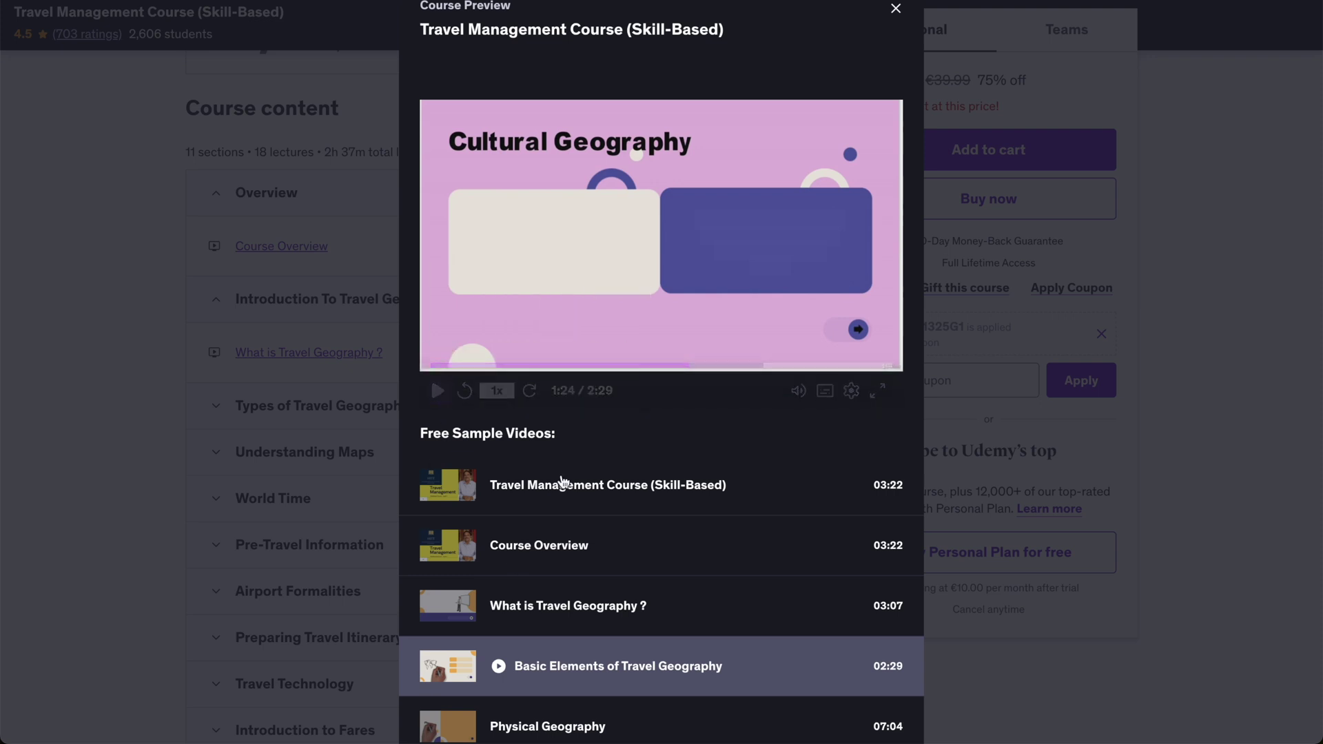
scroll(562, 483, "down", 1)
scroll(571, 467, "up", 1)
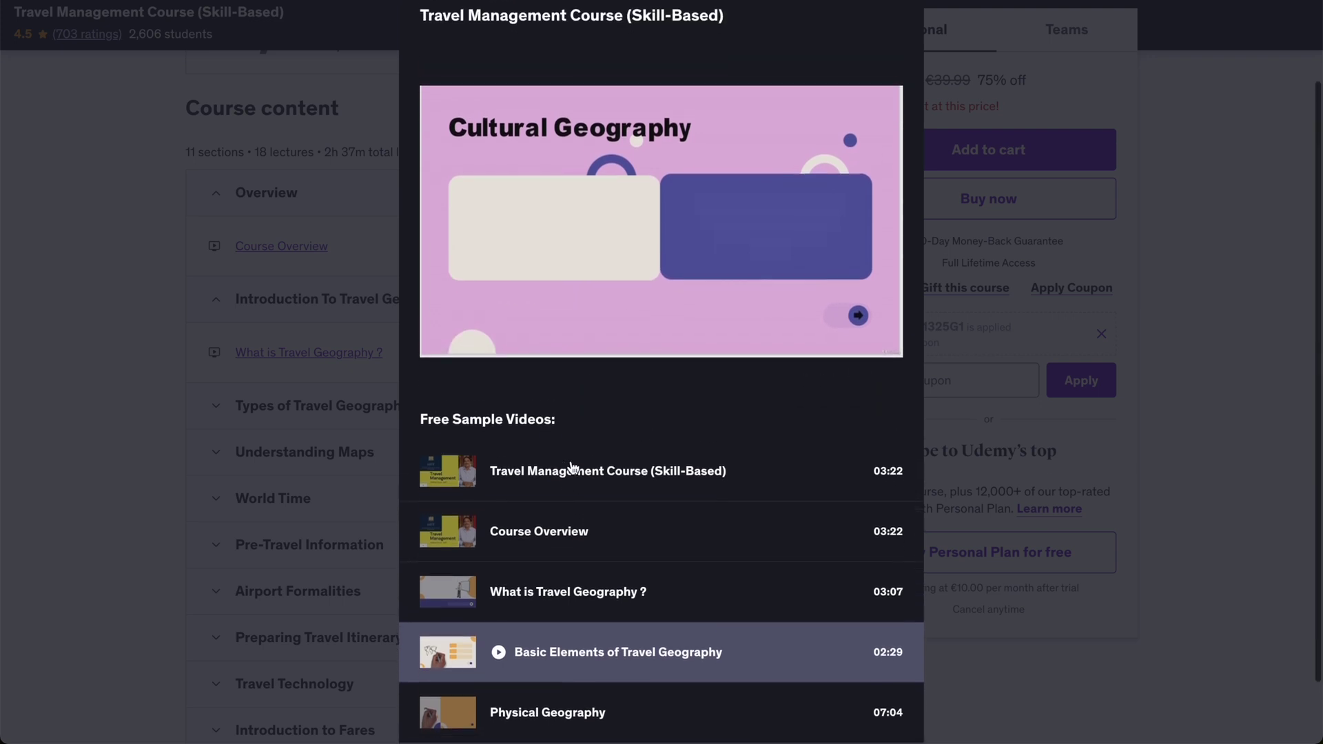
left_click(438, 376)
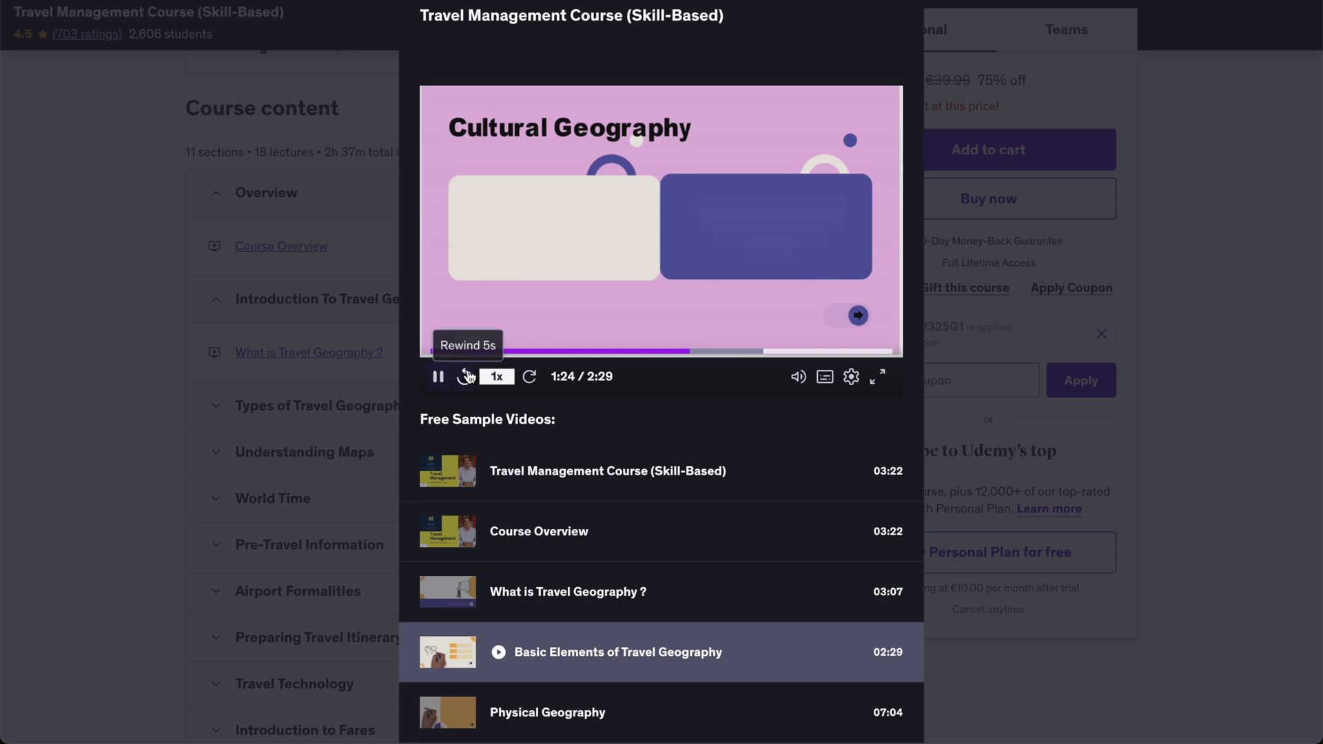
left_click(438, 376)
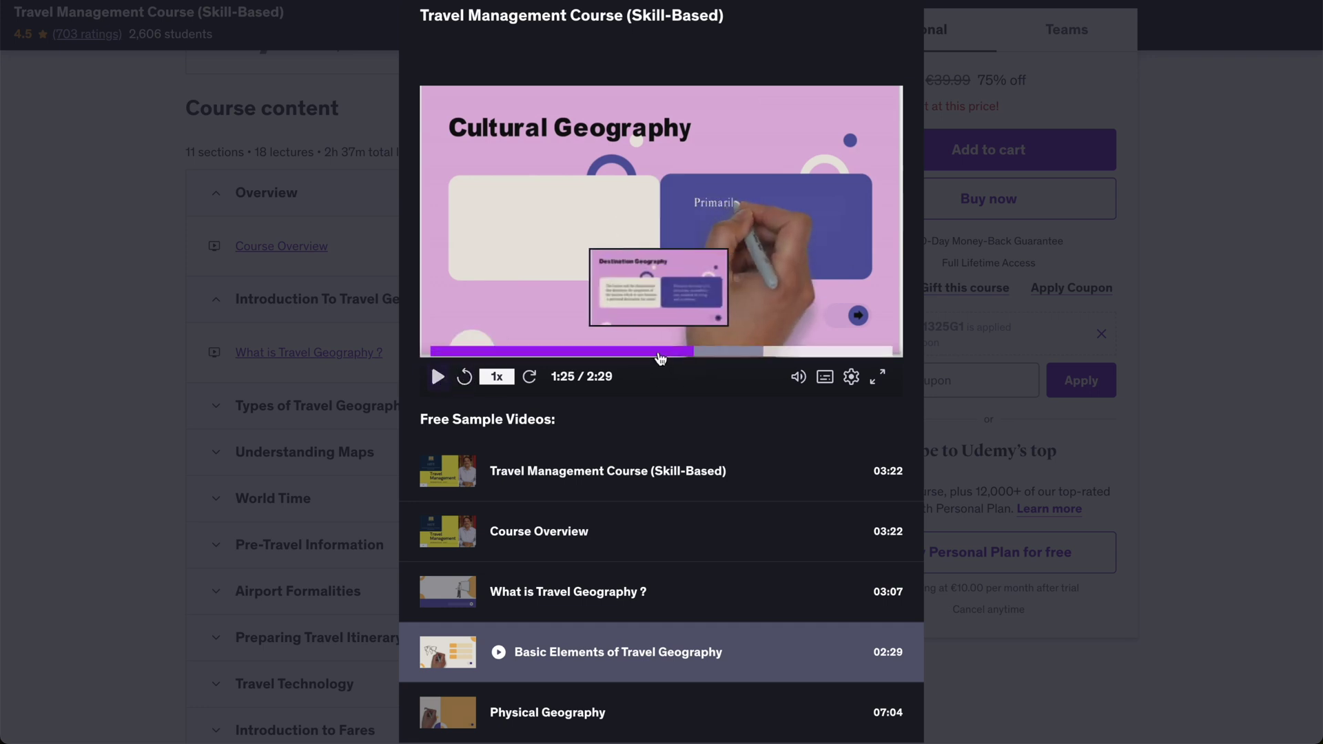
left_click(660, 353)
left_click(438, 378)
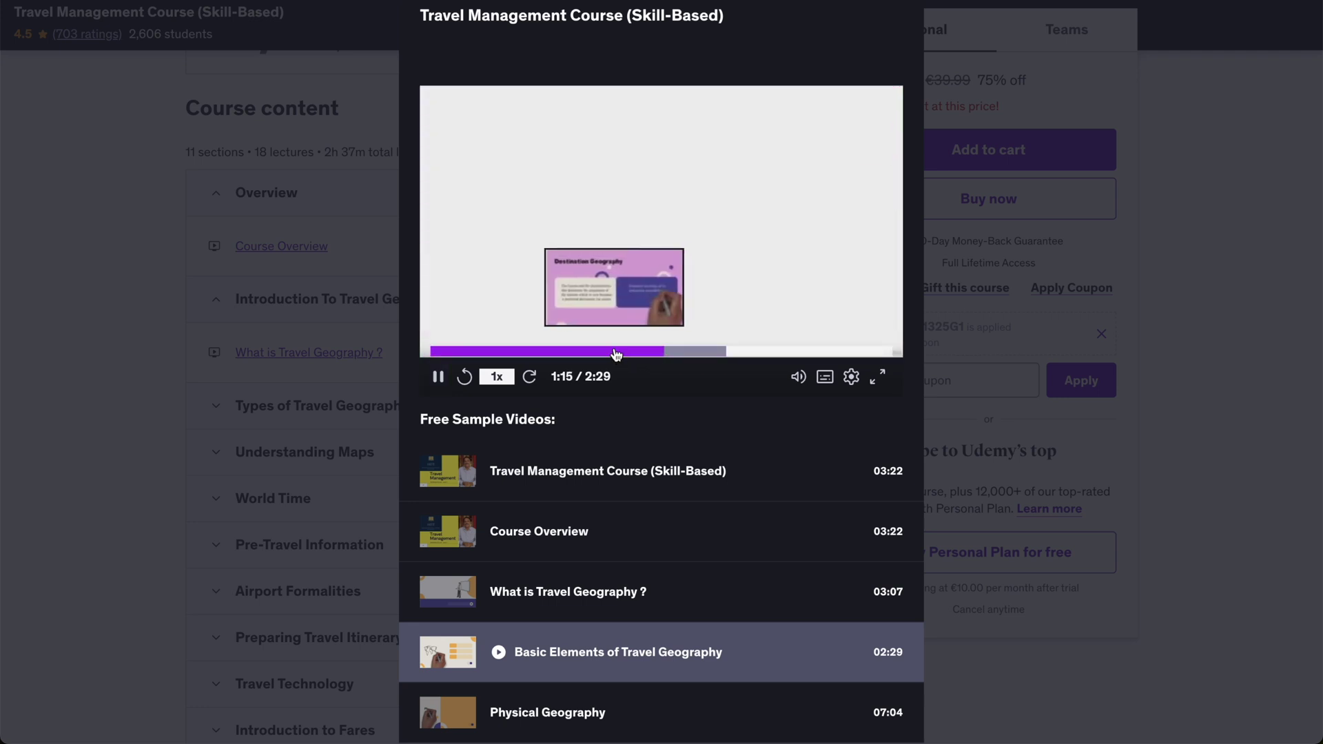
left_click(586, 352)
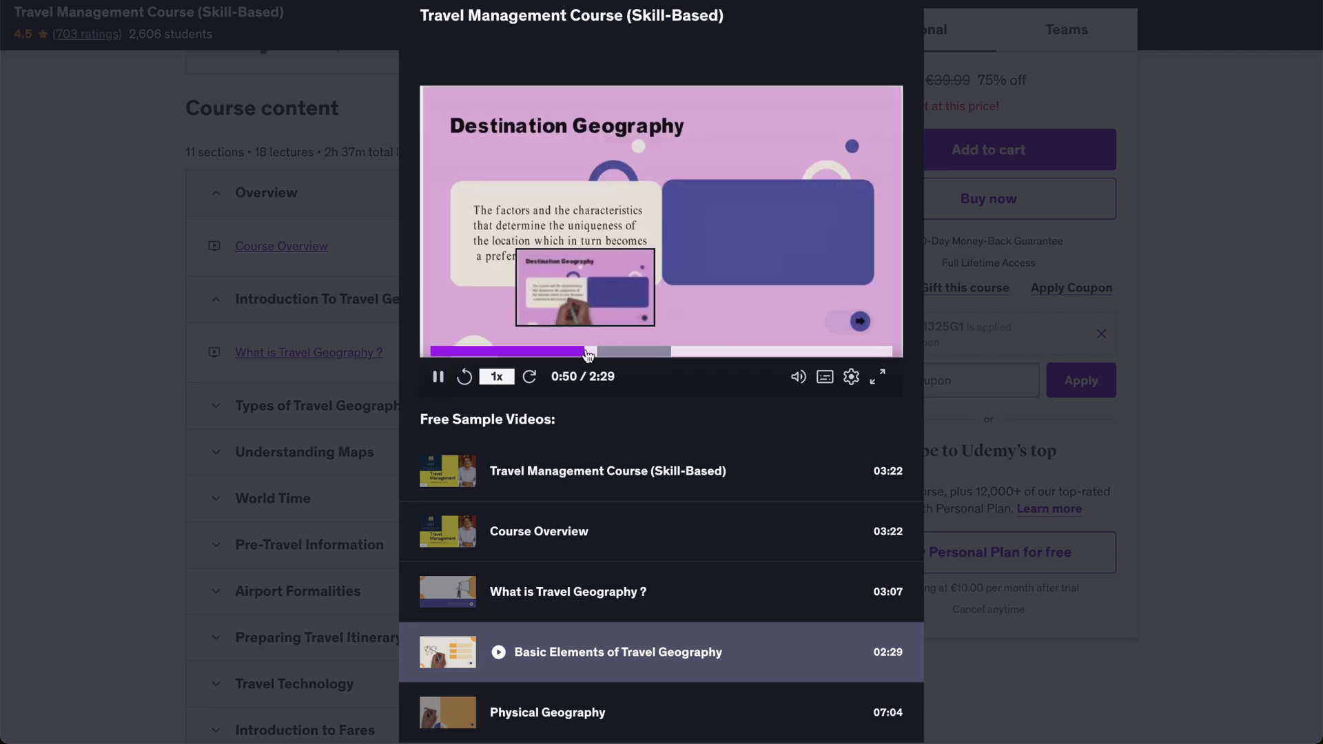
left_click(437, 377)
left_click(798, 376)
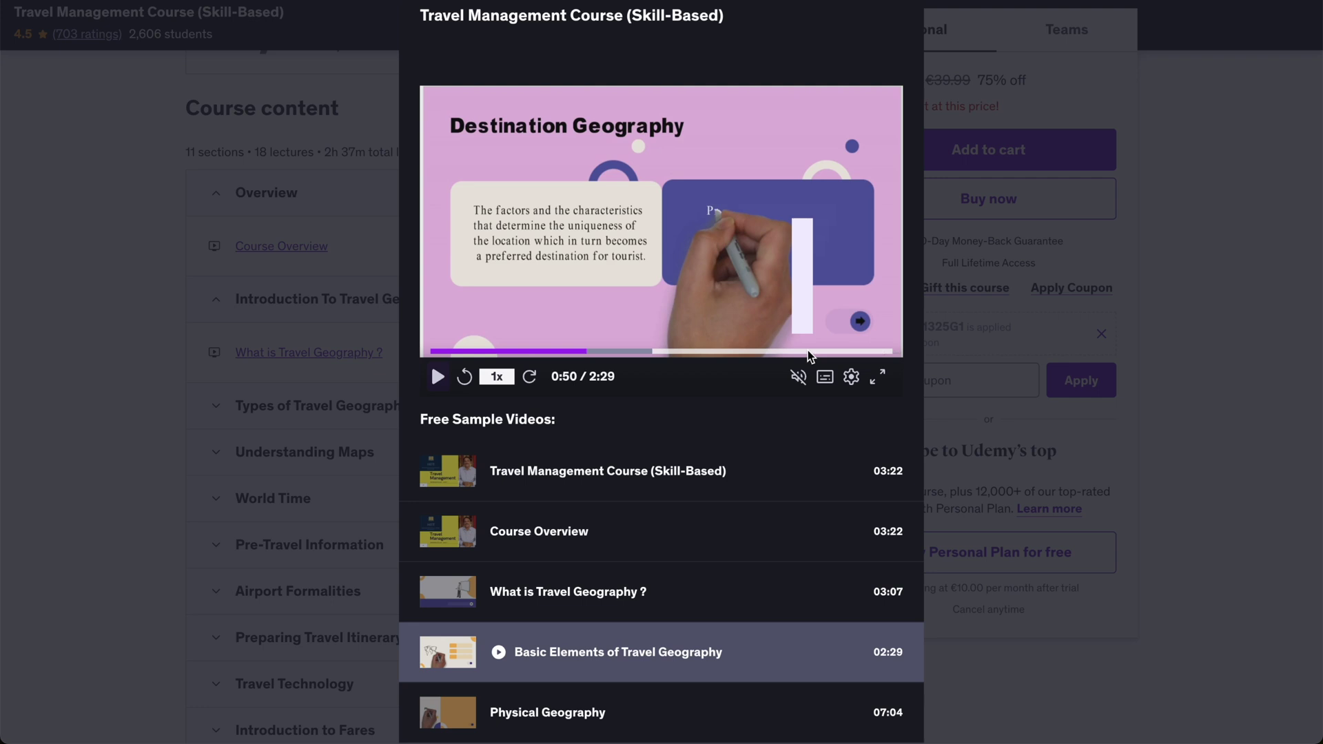
- Play the 'What is Travel Geography ?' sample, skip to 0:21 and 1:56, then load Course Overview
left_click(545, 591)
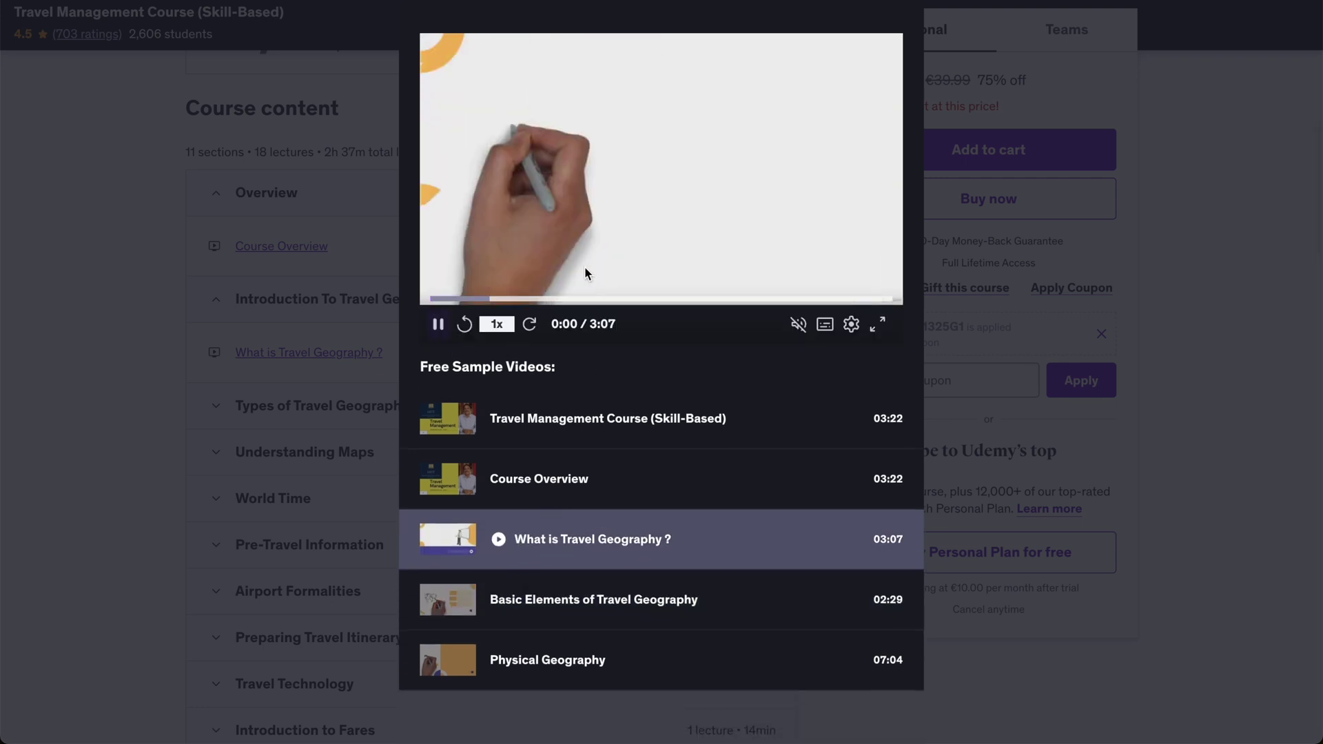
left_click(438, 324)
scroll(441, 385, "up", 2)
left_click(482, 433)
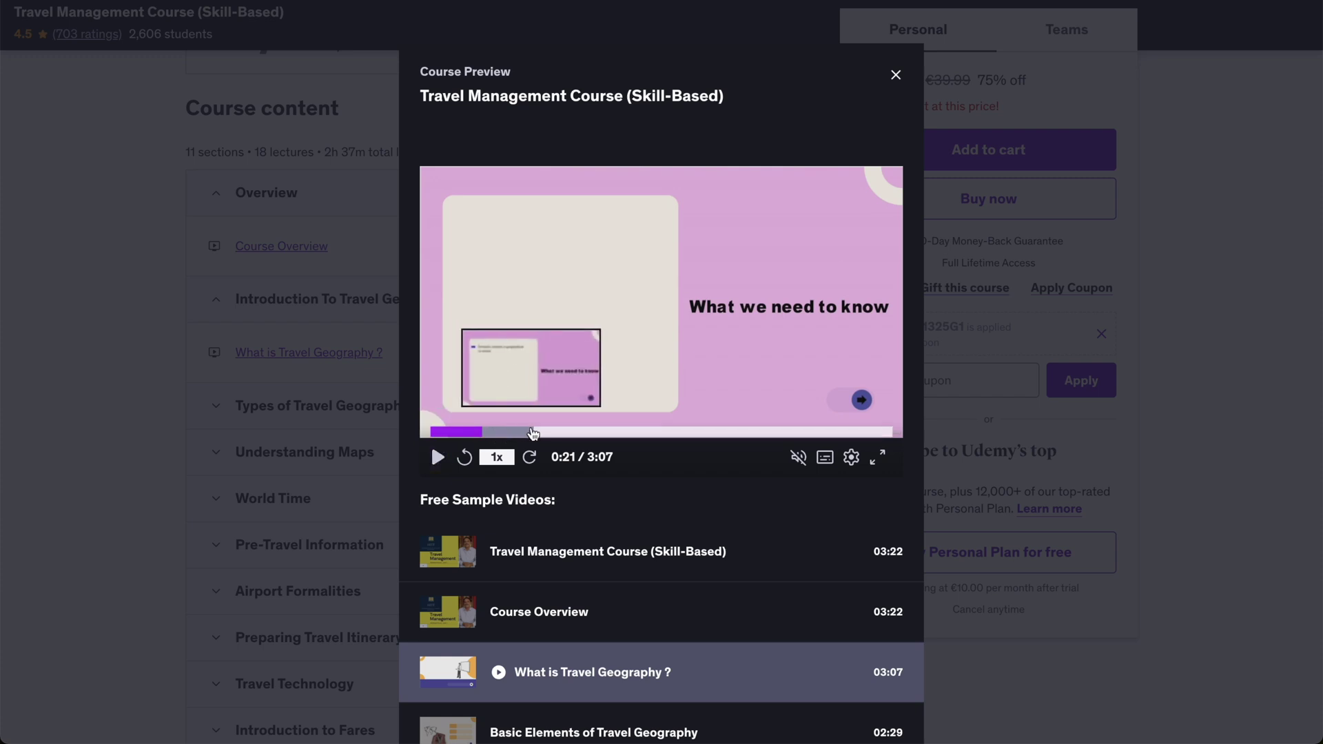
left_click(532, 433)
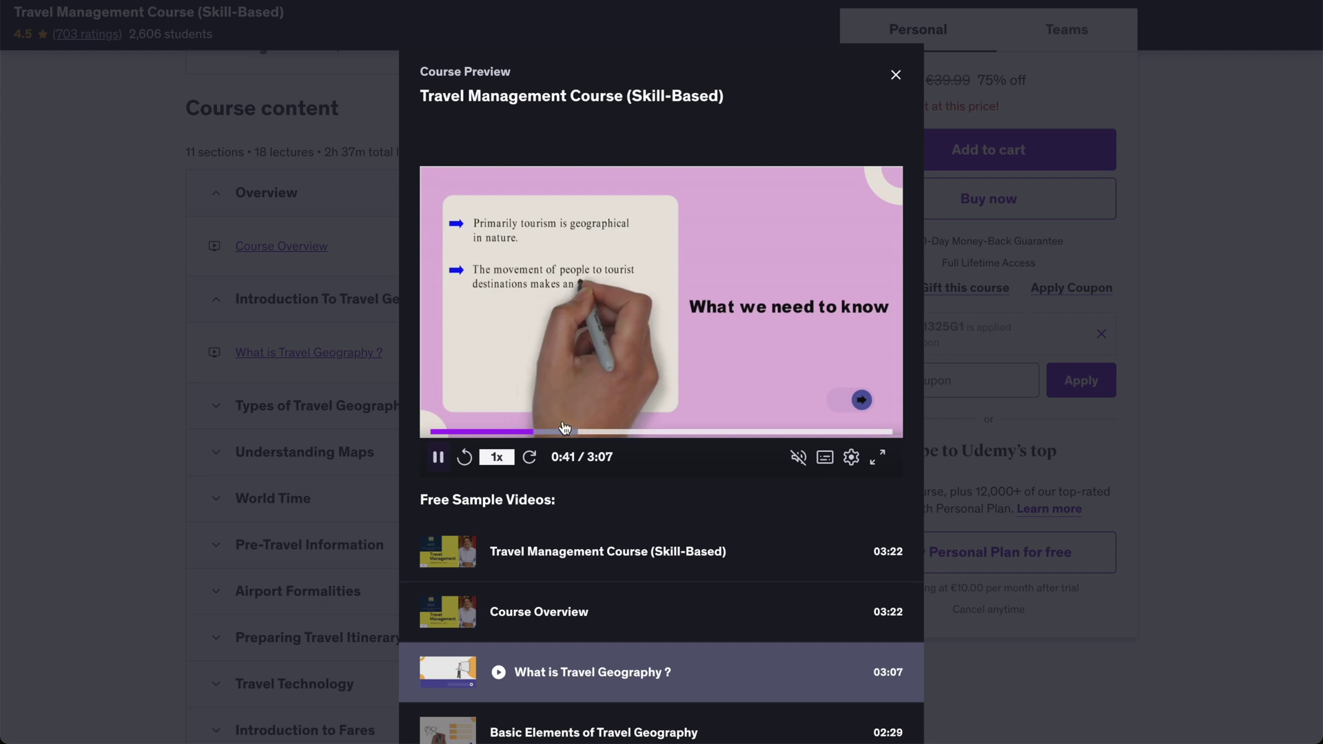
left_click(438, 458)
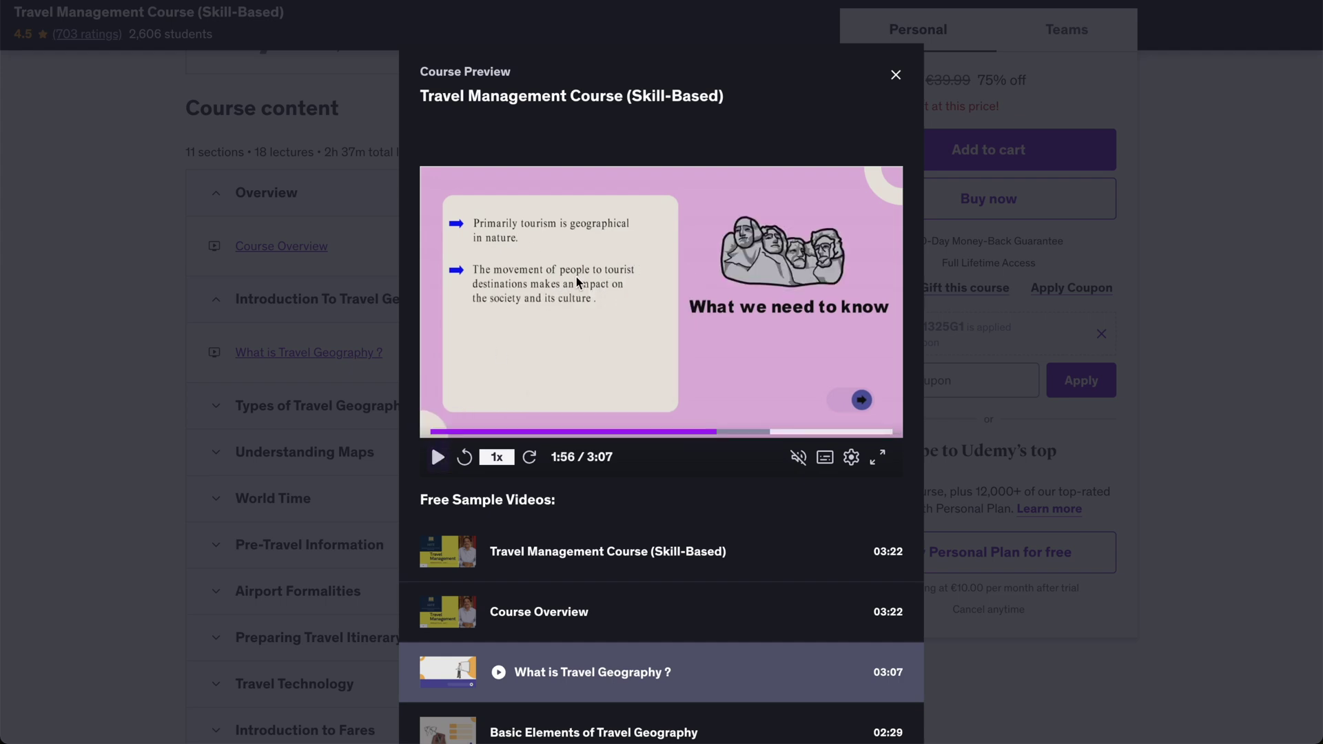
scroll(648, 386, "down", 2)
left_click(566, 459)
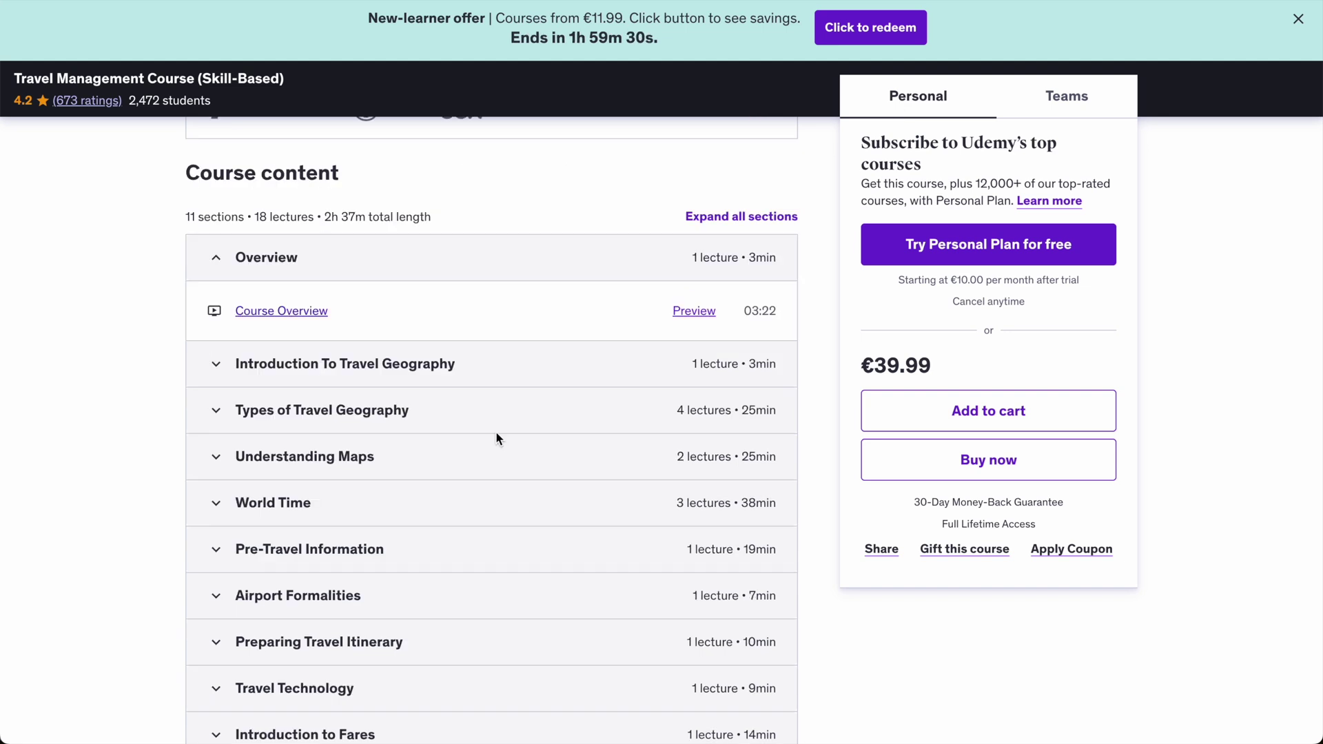
- Scroll through the Course content list of 11 sections, 18 lectures and 2h 37m total length
scroll(497, 439, "down", 3)
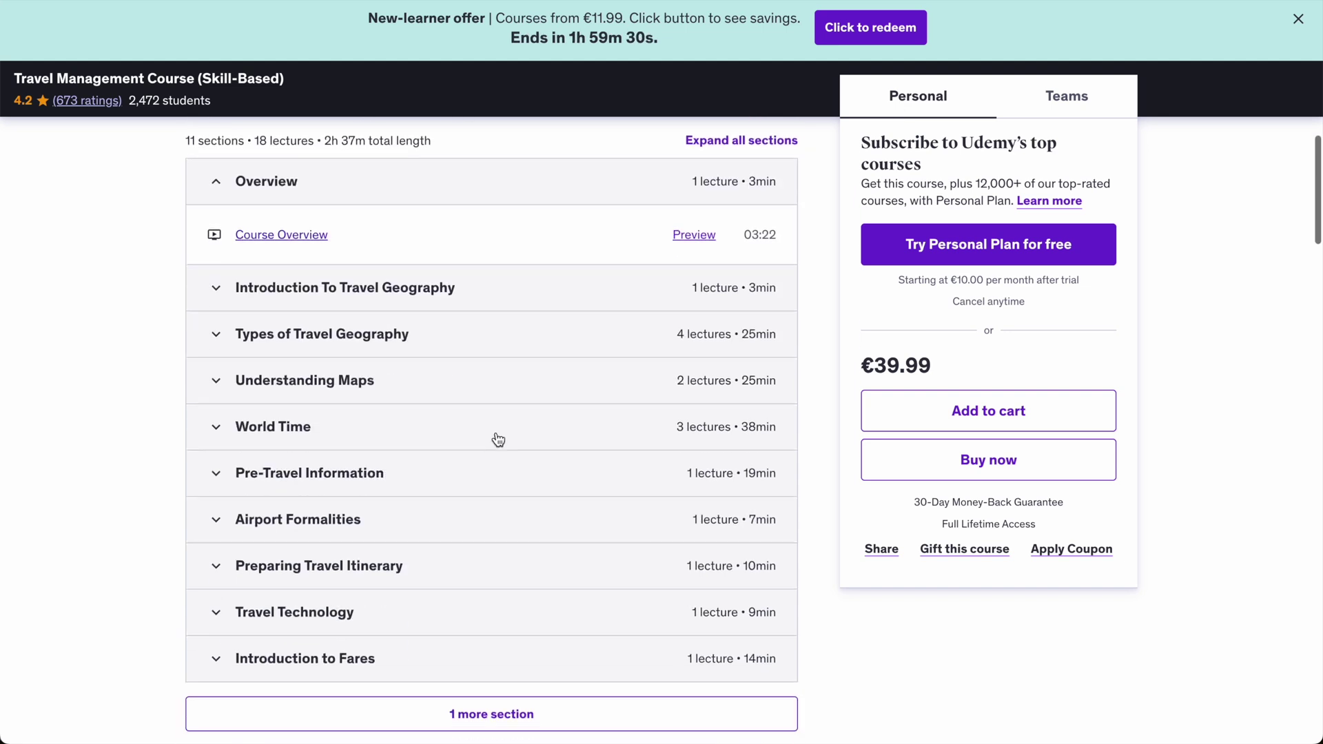
scroll(514, 629, "up", 2)
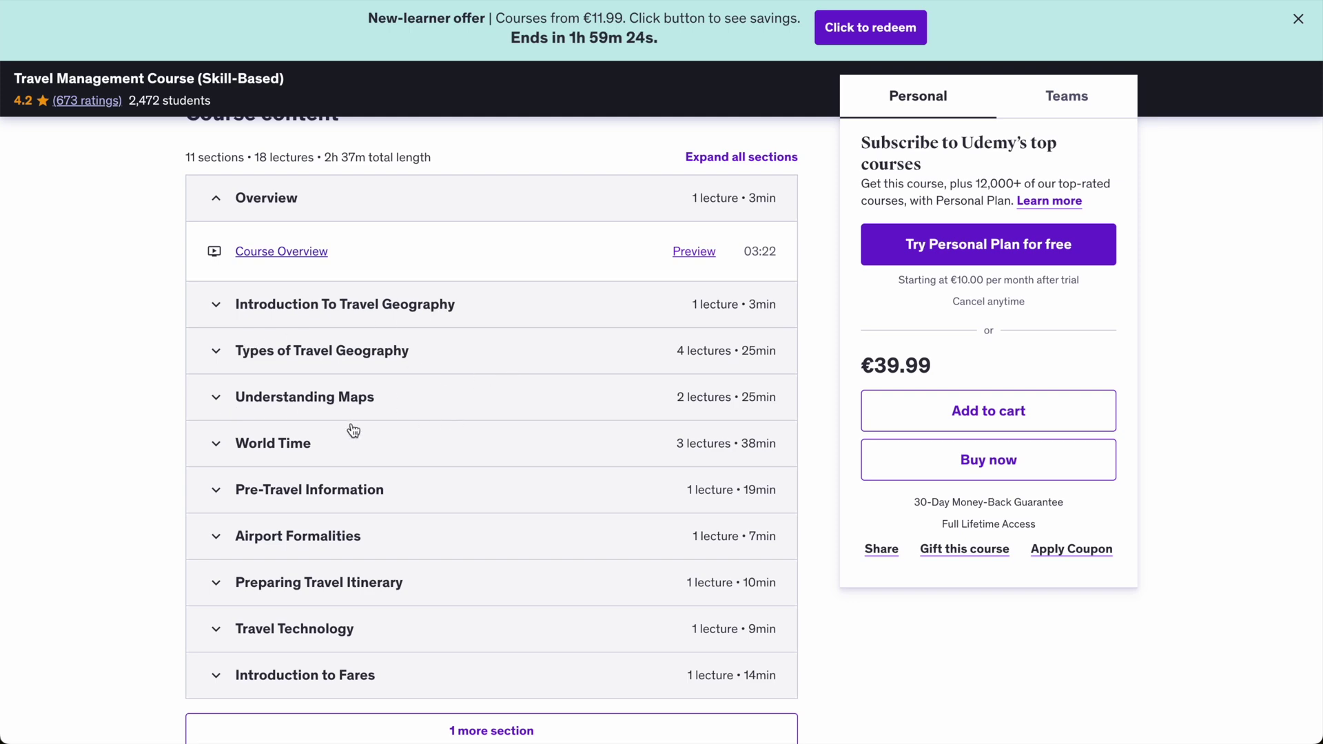
scroll(219, 495, "down", 1)
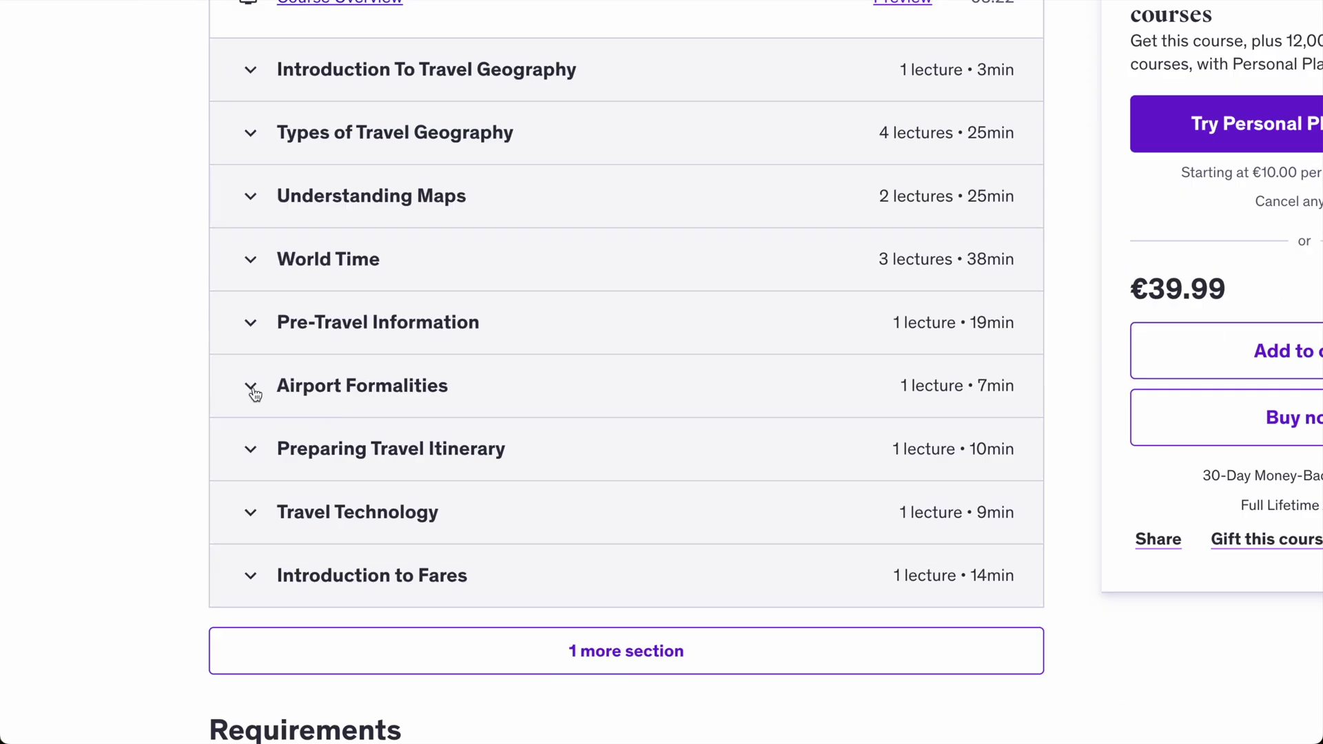
scroll(326, 52, "up", 4)
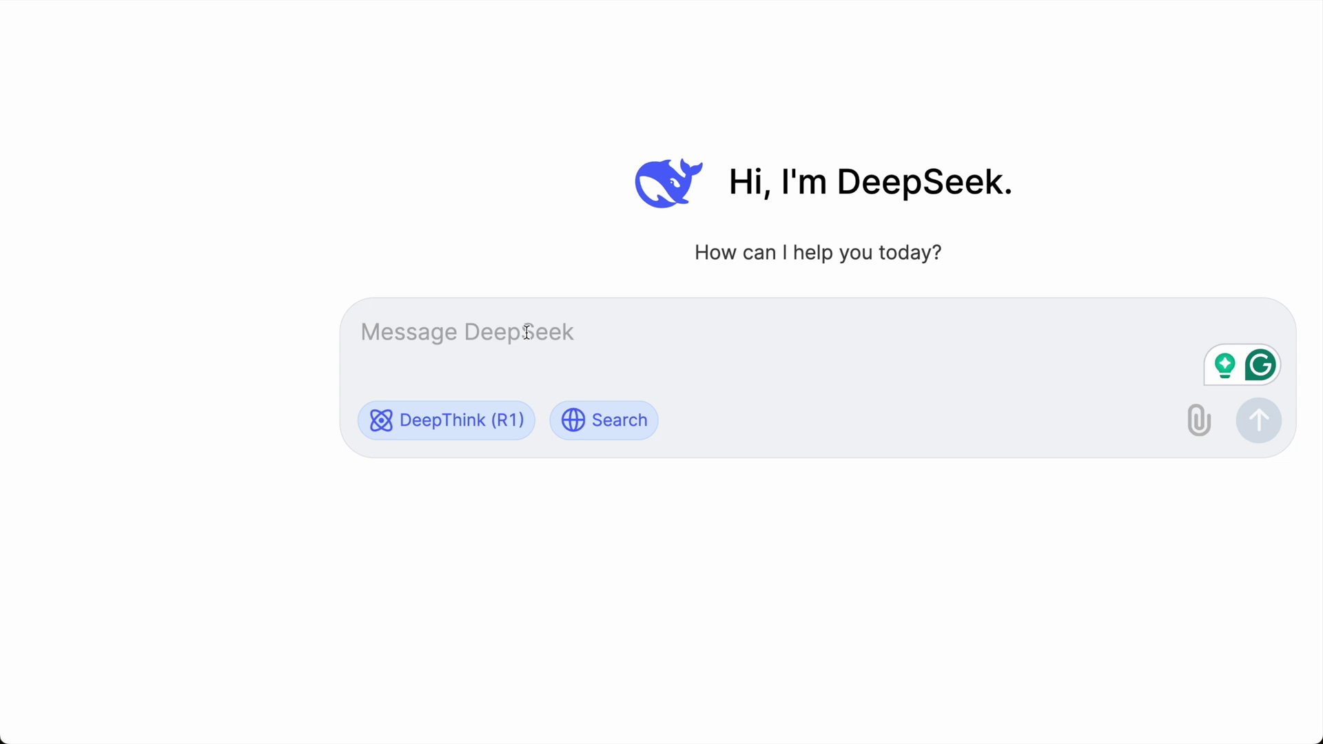
- Send DeepSeek the faceless Udemy course prompt, correcting 'gettinging' and asking for a course curriculum
type("I am thinking of creating a digital course on Udemy without showing my face. The course will be into the travel niche and it should have tips and steps about gettinging into the Travel & Tourism Sector.")
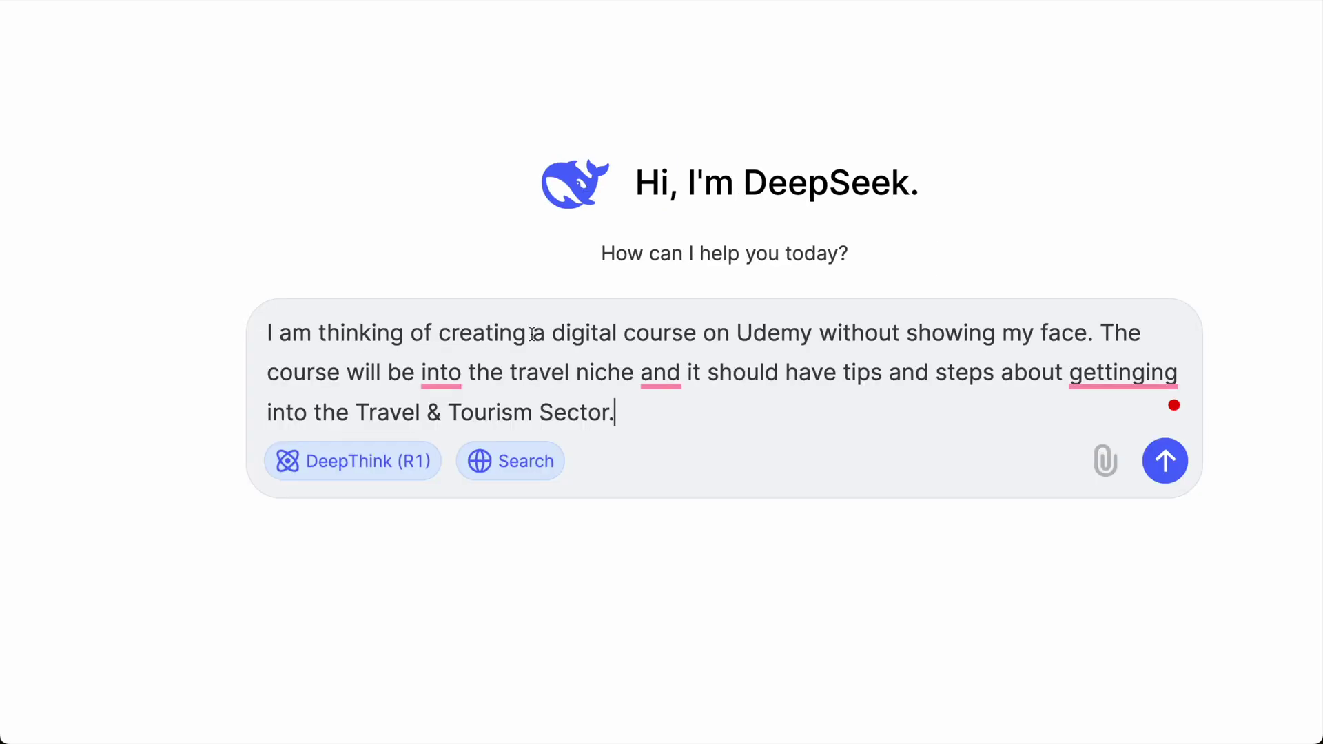
left_click_drag(533, 335, 1001, 376)
left_click(996, 339)
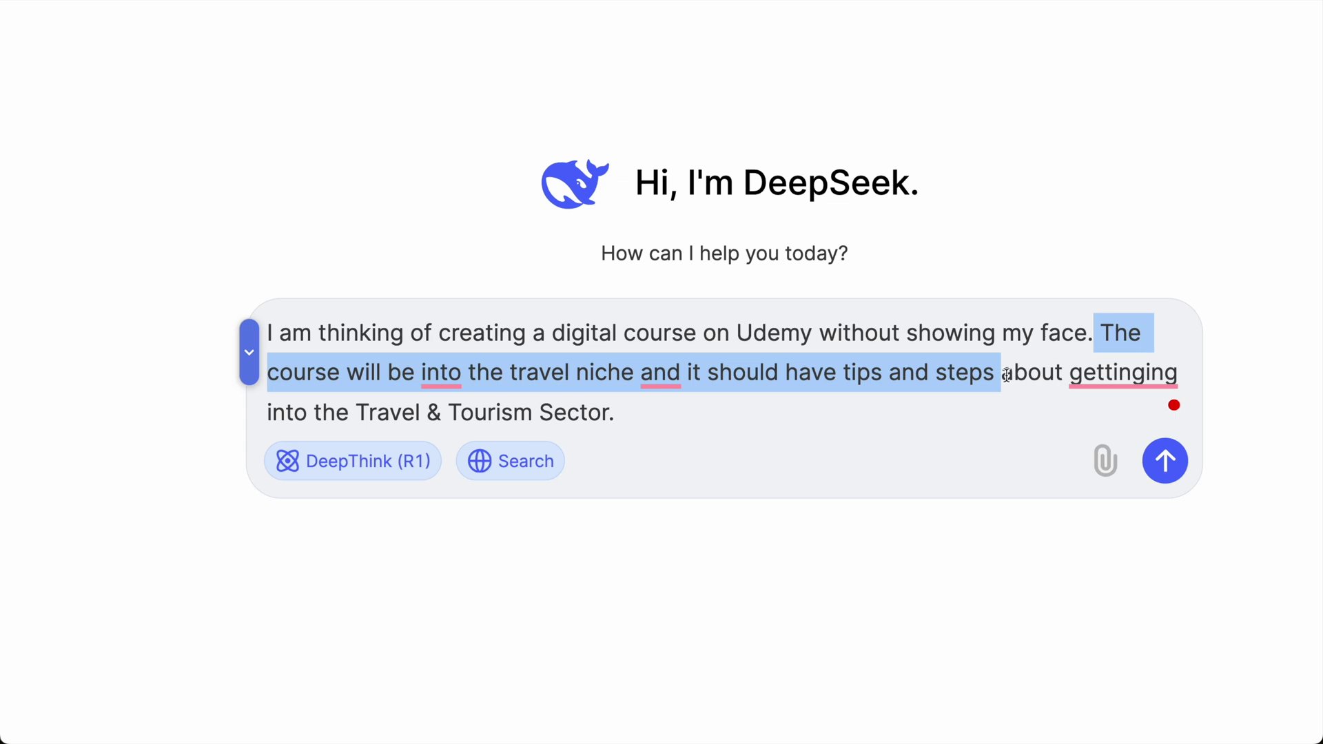
double_click(1131, 372)
type("getting")
left_click_drag(323, 412, 590, 416)
left_click(591, 416)
type("Ble")
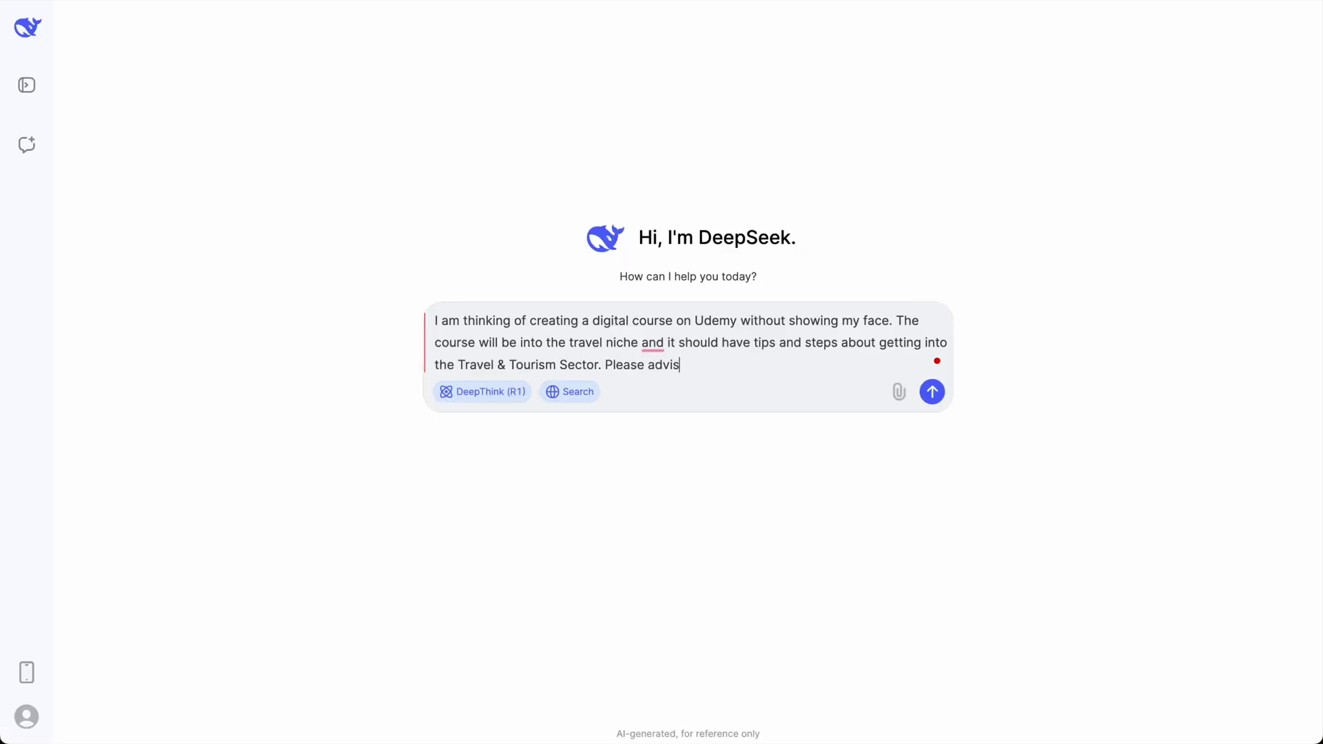
type("how to proceed further and maybe g")
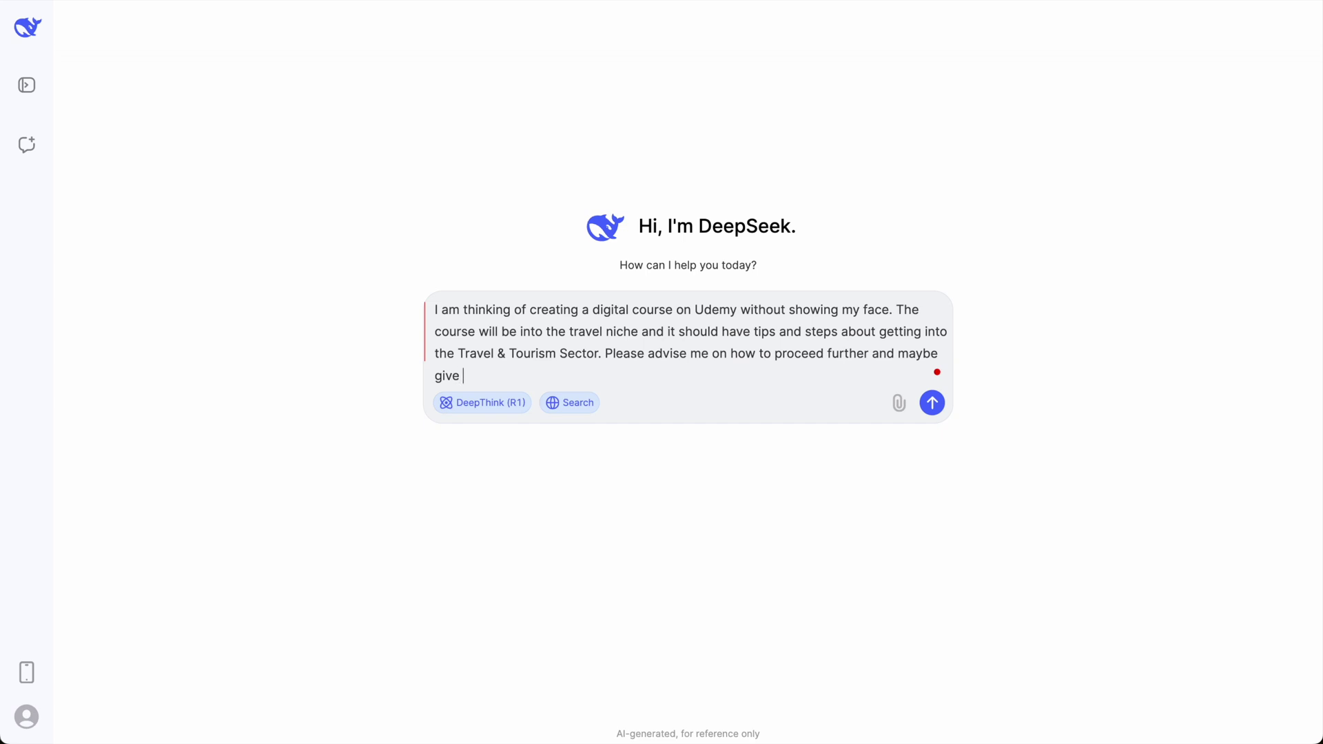
type("ive me a course curriculum")
left_click(931, 403)
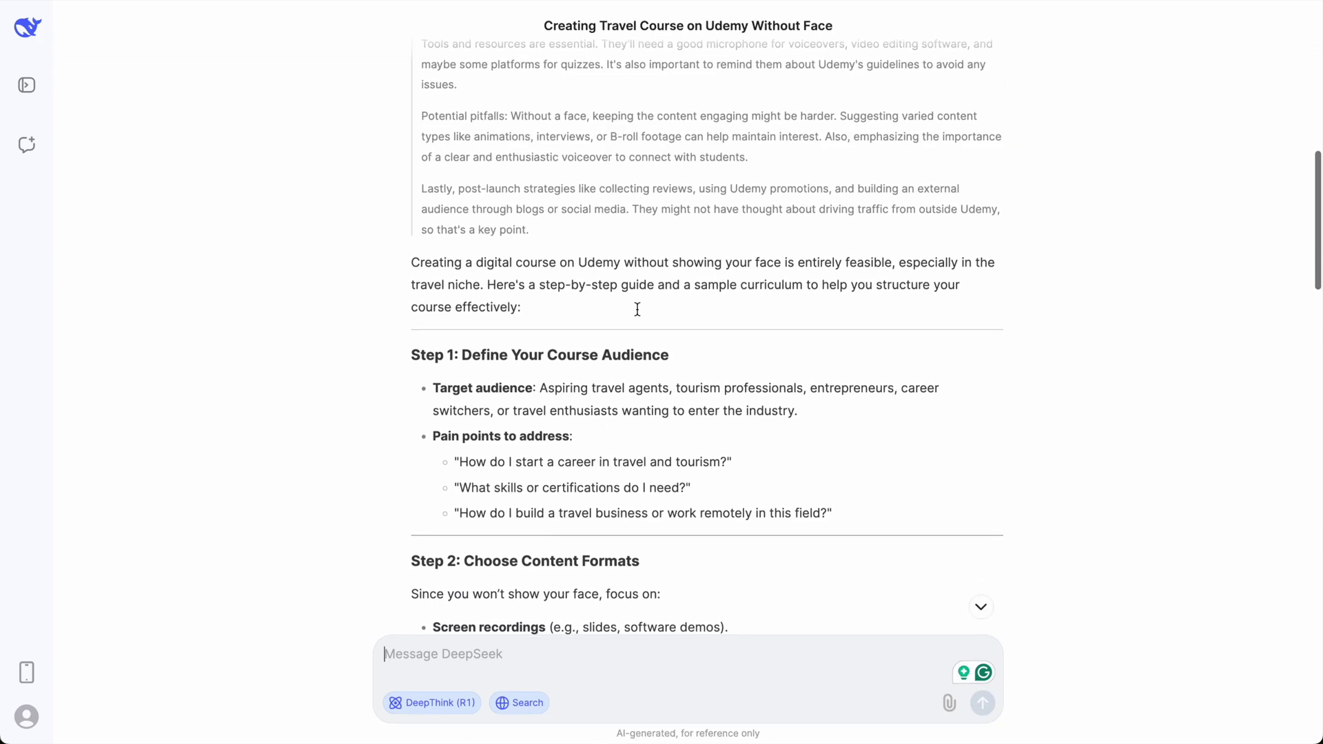
- Scroll through DeepSeek's guide and highlight the 'Step 1: Define Your Course Audience' heading
scroll(637, 310, "down", 2)
scroll(637, 310, "down", 10)
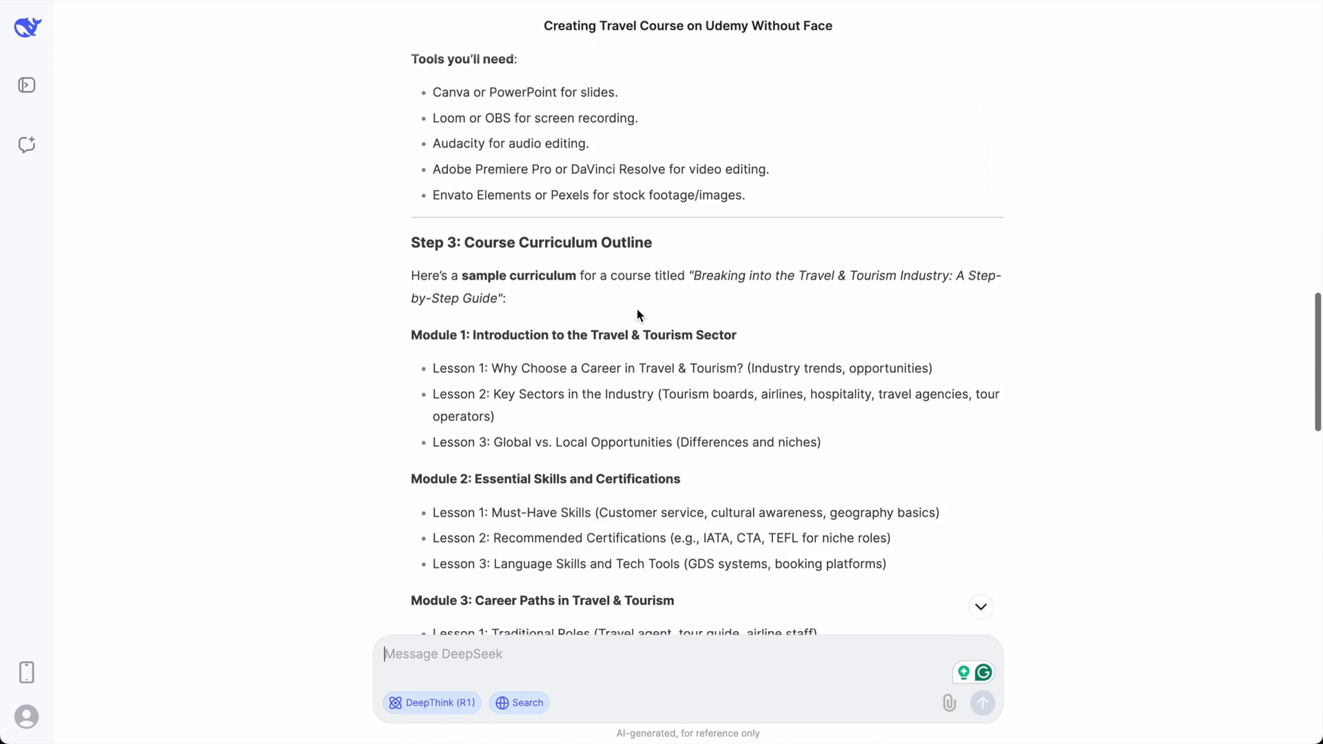
scroll(637, 315, "down", 9)
scroll(615, 358, "down", 14)
scroll(615, 359, "up", 20)
scroll(614, 353, "down", 6)
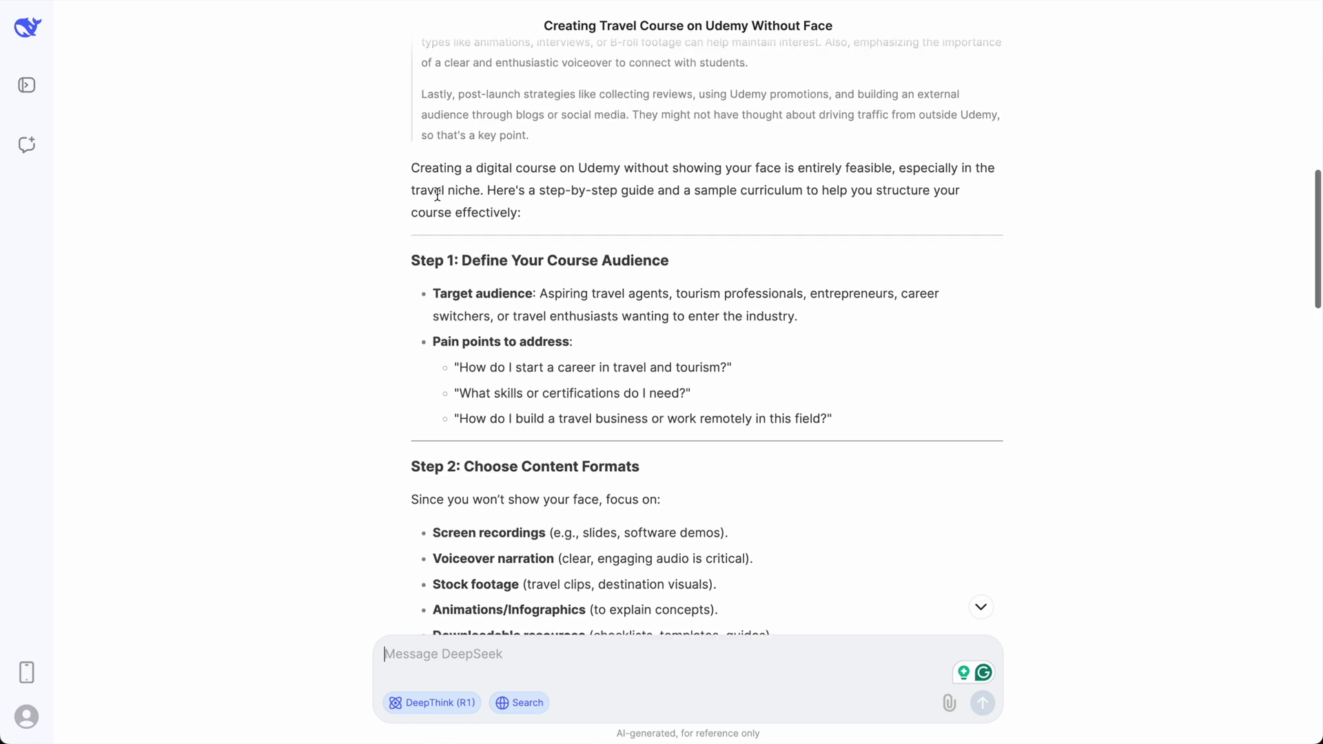
left_click_drag(411, 251, 665, 246)
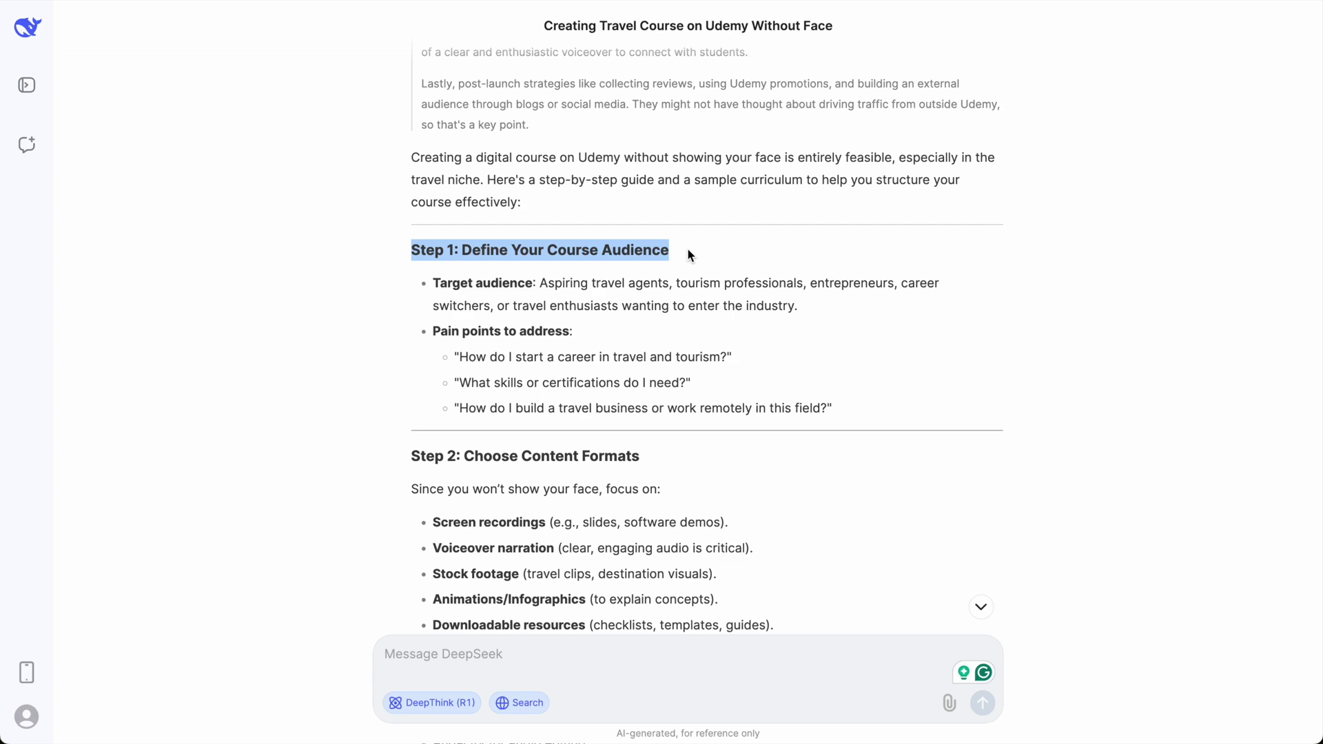
left_click(568, 277)
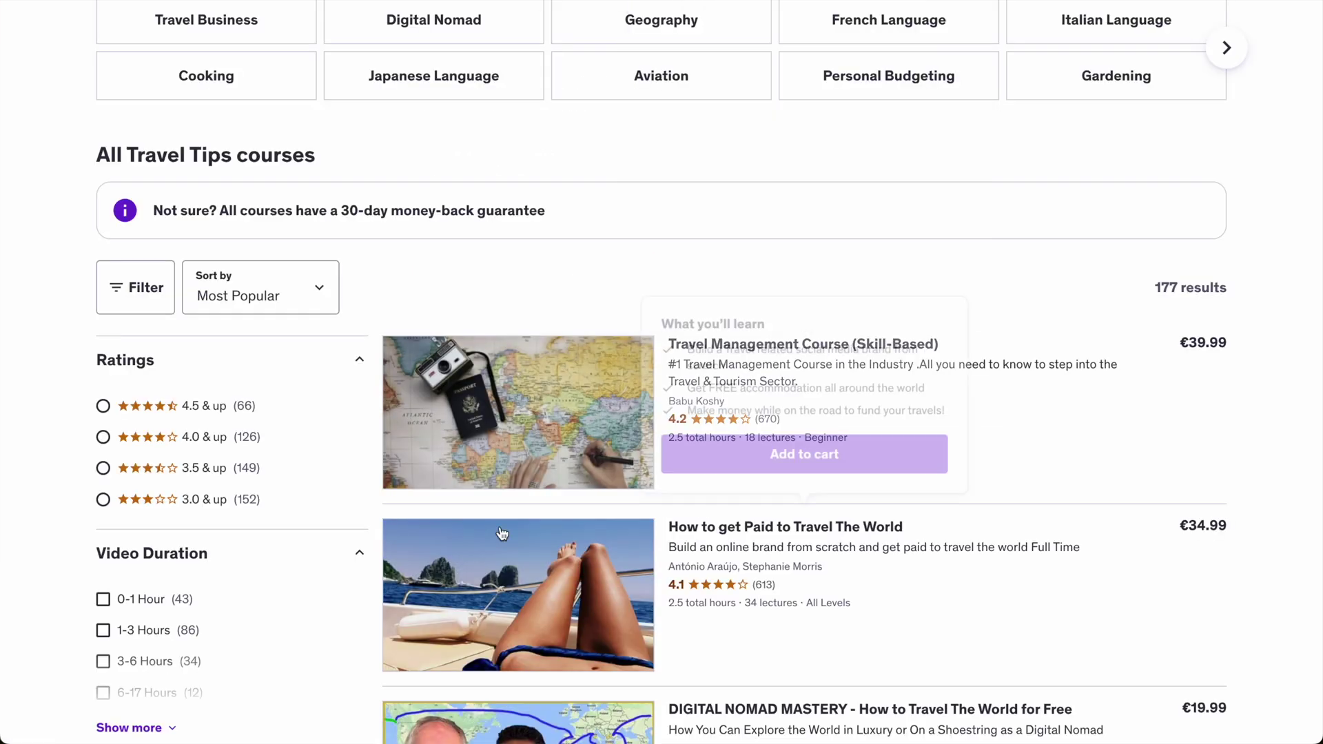
- Highlight the 439,228 learners count and the target audience description
scroll(731, 396, "up", 2)
scroll(722, 408, "up", 10)
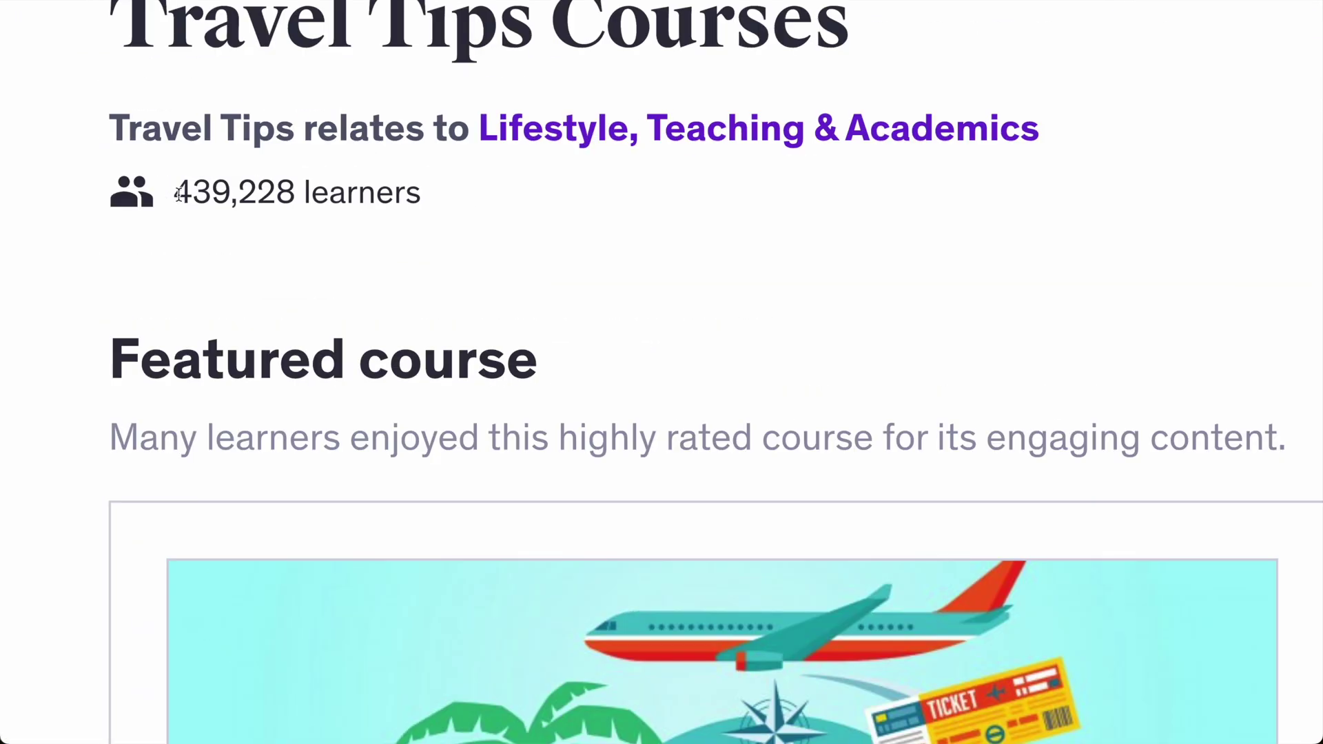
left_click_drag(178, 194, 476, 201)
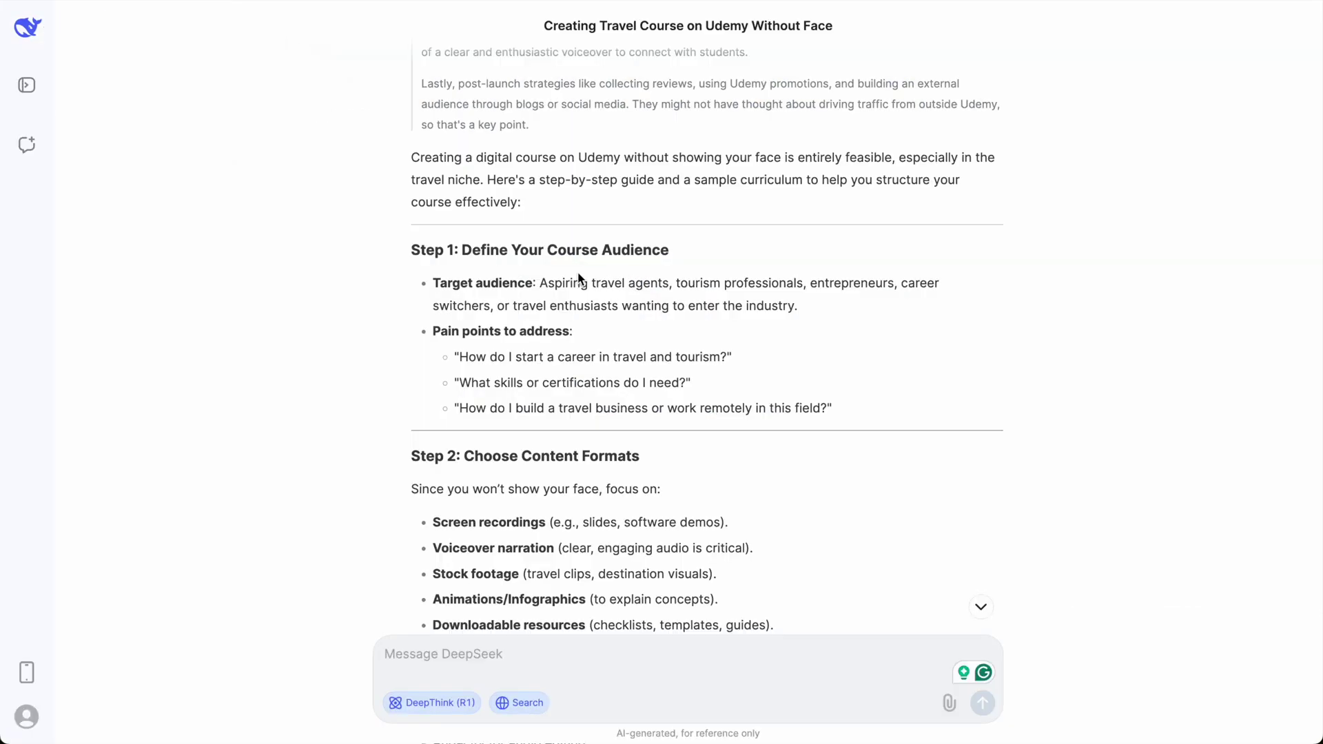
left_click_drag(578, 279, 853, 304)
left_click(443, 344)
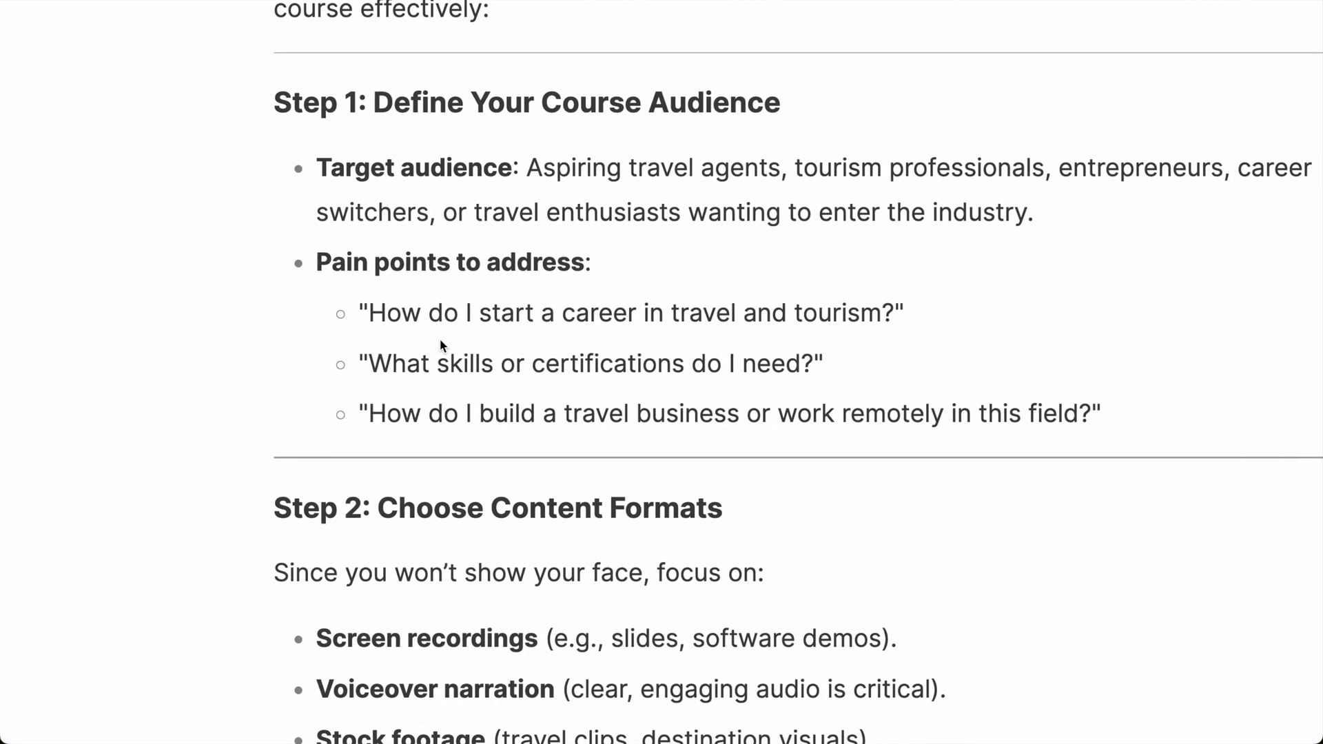
left_click_drag(267, 308, 828, 313)
left_click(847, 303)
scroll(301, 340, "down", 3)
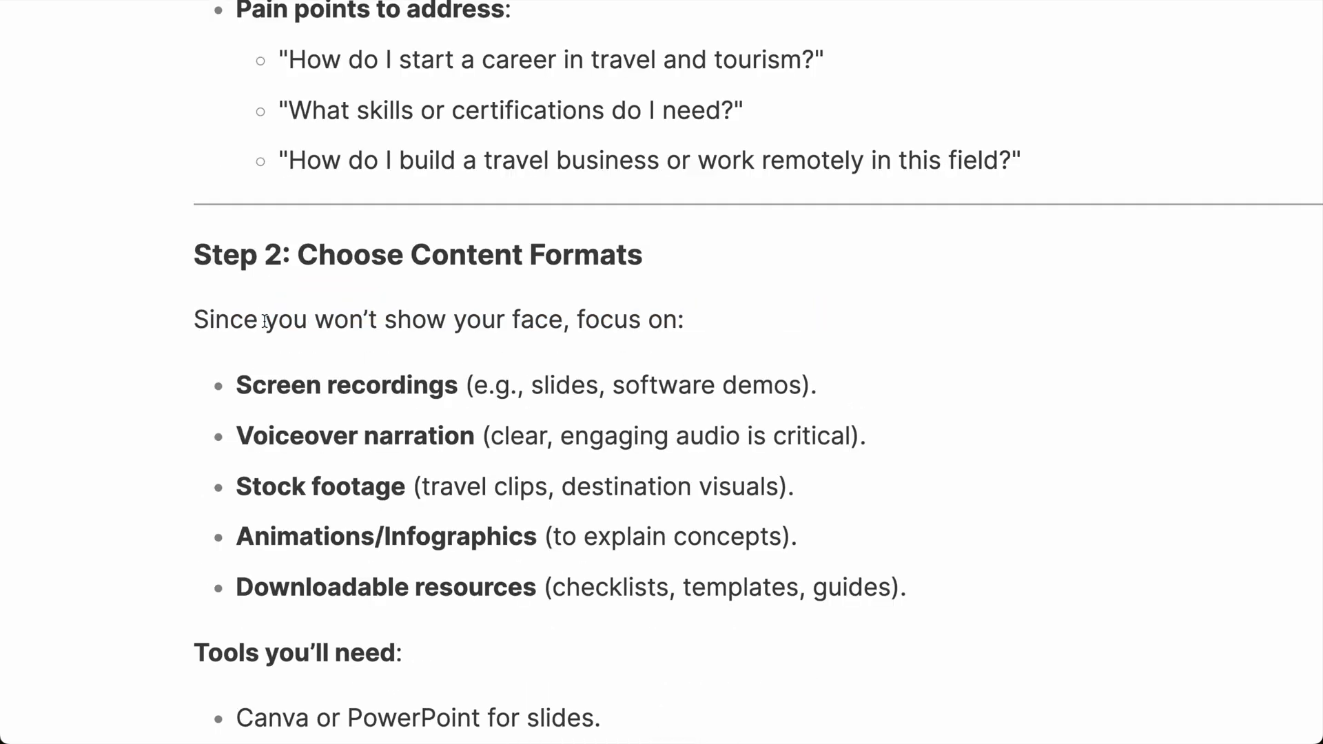
left_click_drag(202, 256, 430, 256)
scroll(430, 258, "down", 1)
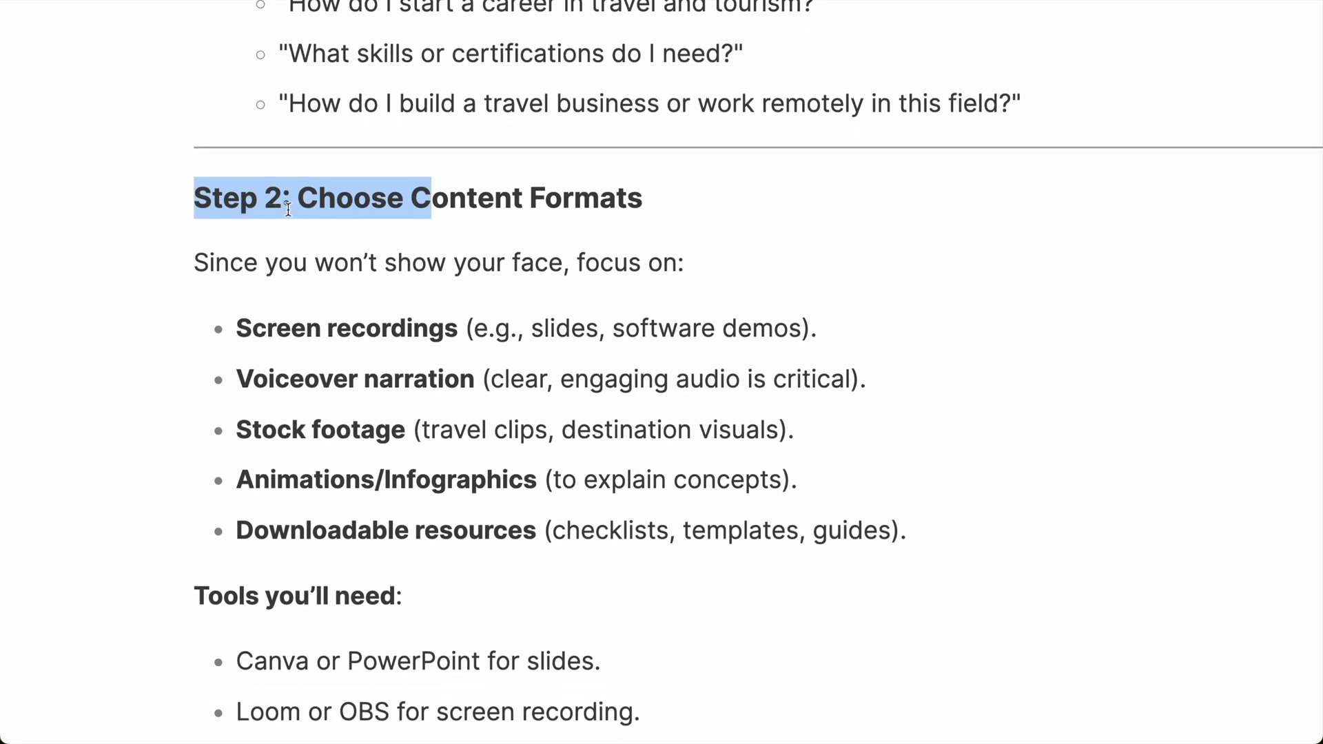
left_click_drag(288, 209, 442, 208)
scroll(441, 208, "down", 2)
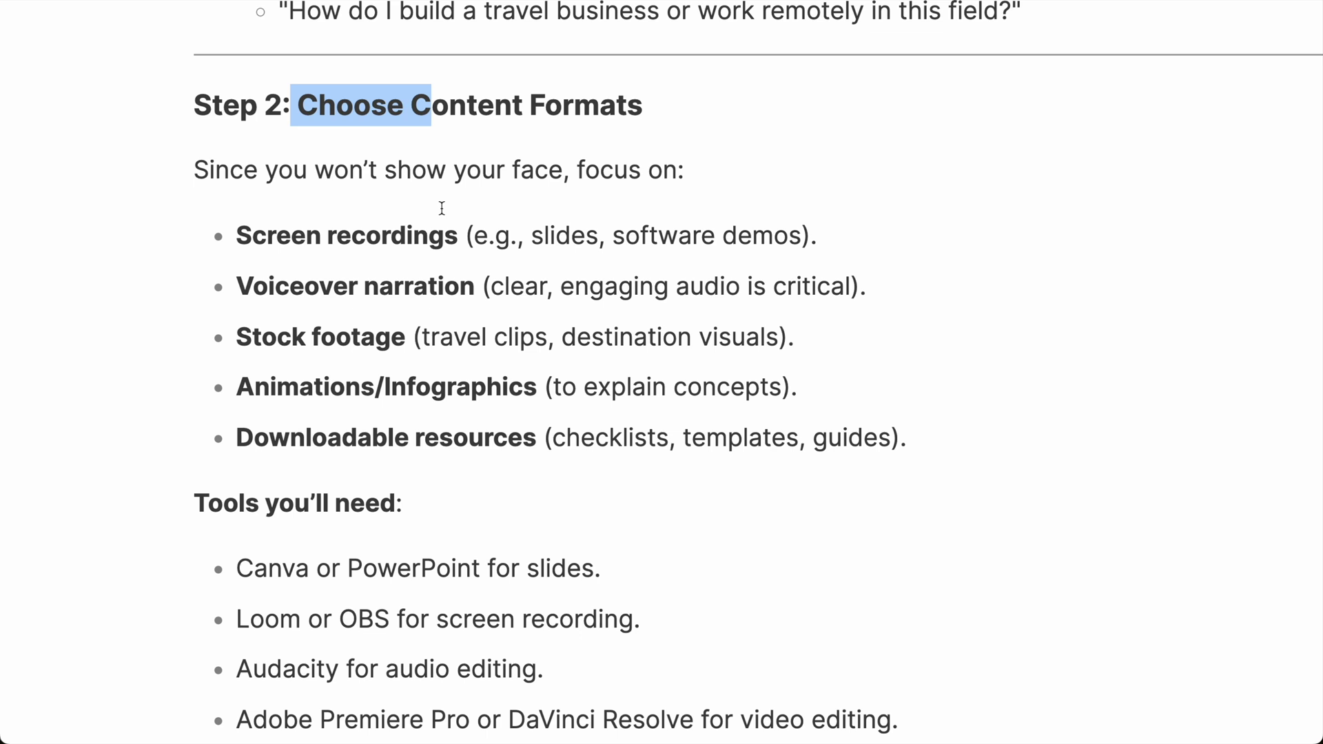
scroll(241, 233, "down", 5)
left_click_drag(237, 103, 538, 104)
left_click_drag(194, 220, 495, 224)
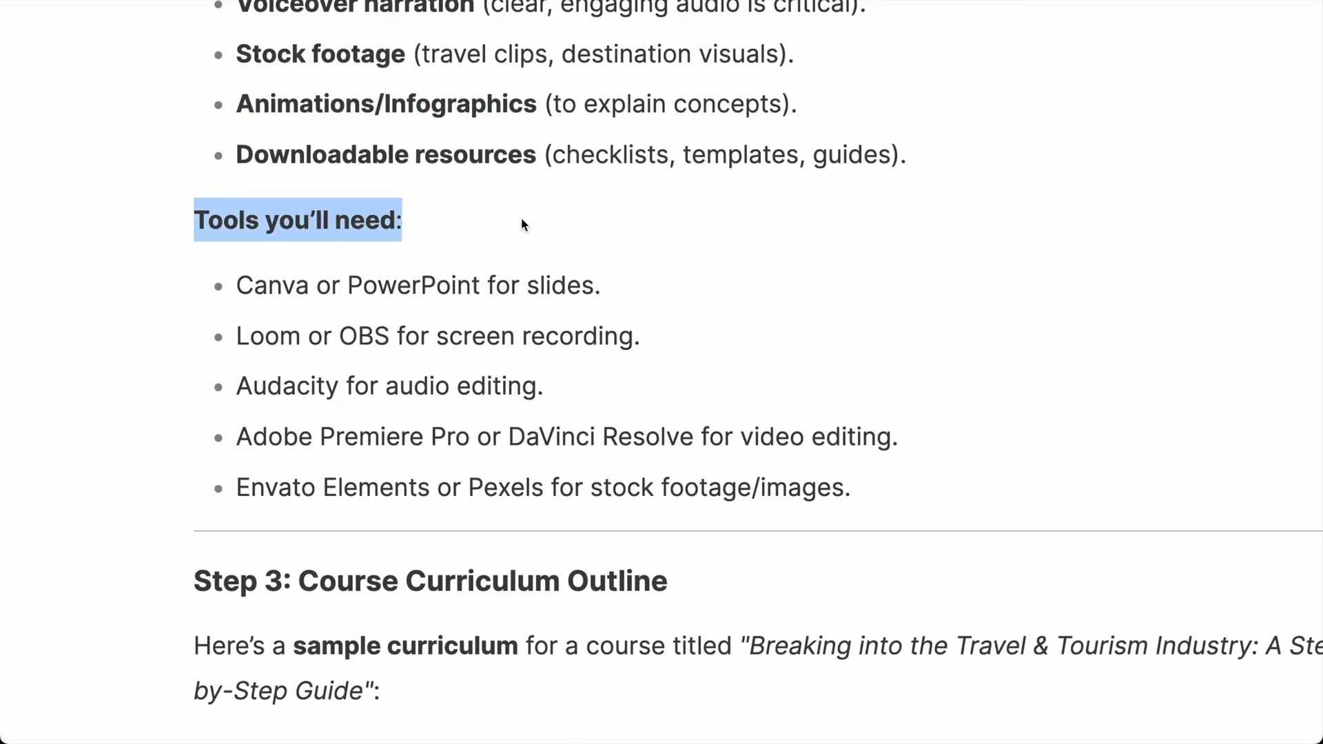
scroll(522, 220, "down", 1)
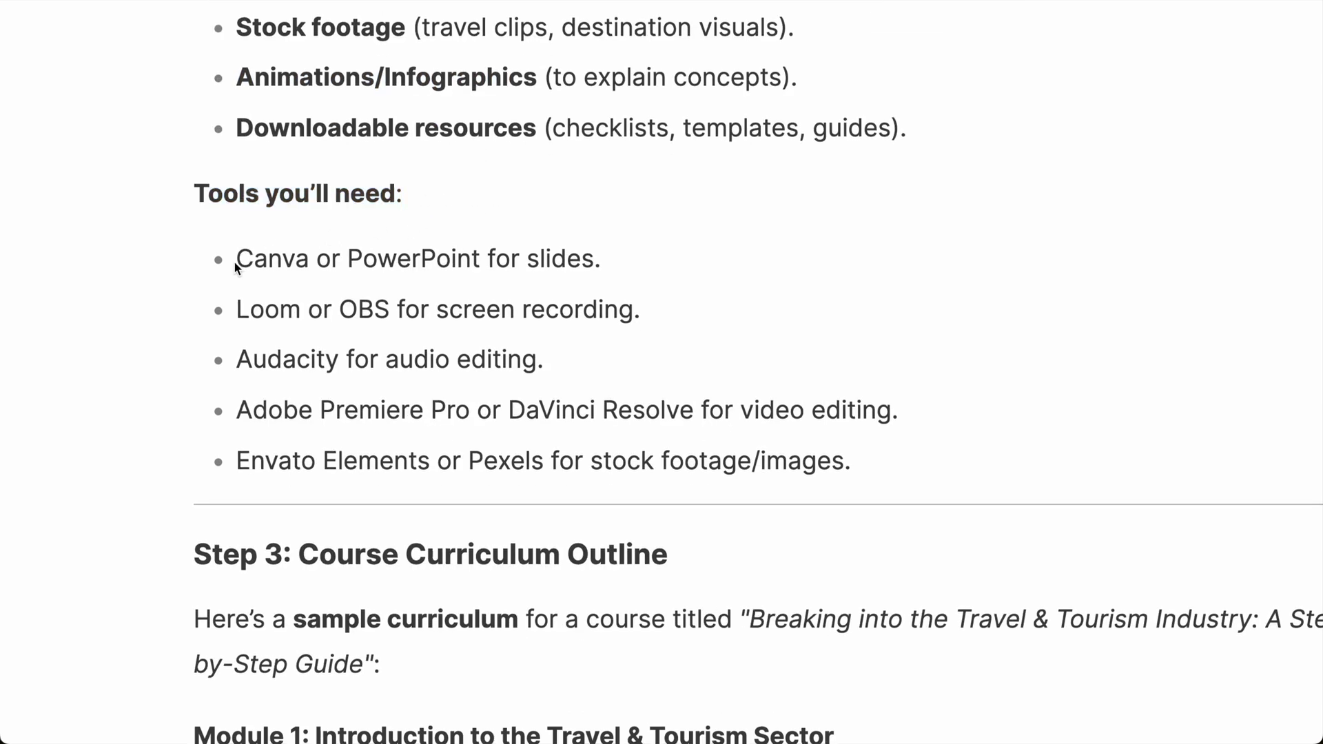
left_click_drag(237, 260, 606, 257)
left_click_drag(236, 309, 625, 312)
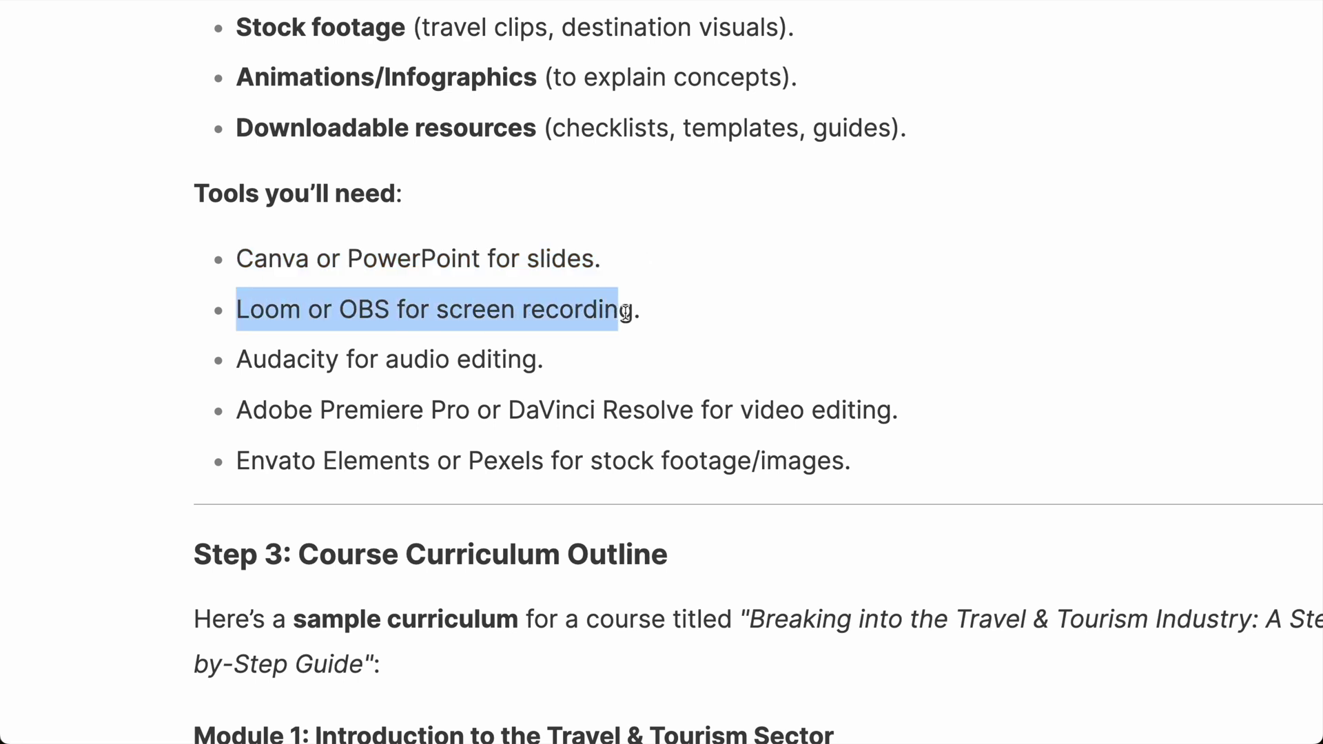
scroll(599, 314, "down", 2)
left_click_drag(235, 291, 525, 291)
left_click(560, 293)
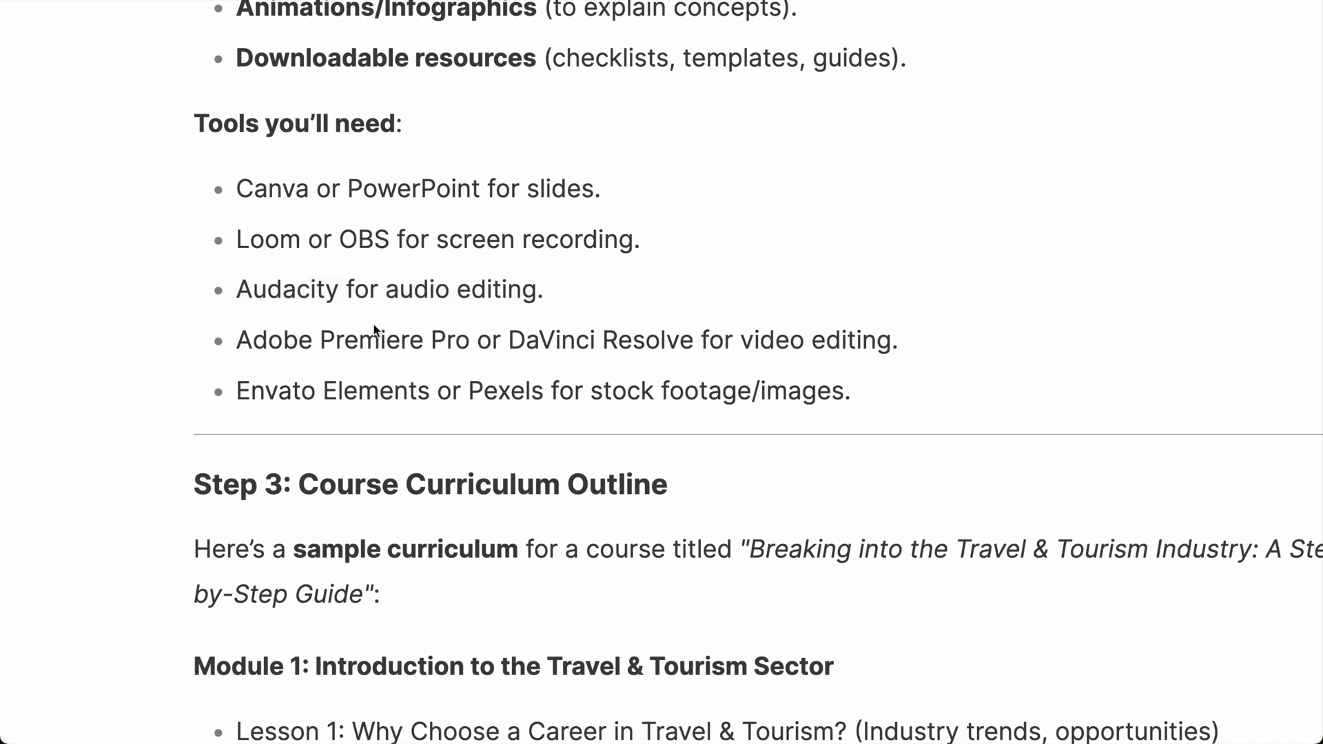
left_click_drag(235, 393, 469, 391)
left_click_drag(852, 390, 322, 284)
left_click(321, 284)
left_click_drag(236, 290, 576, 292)
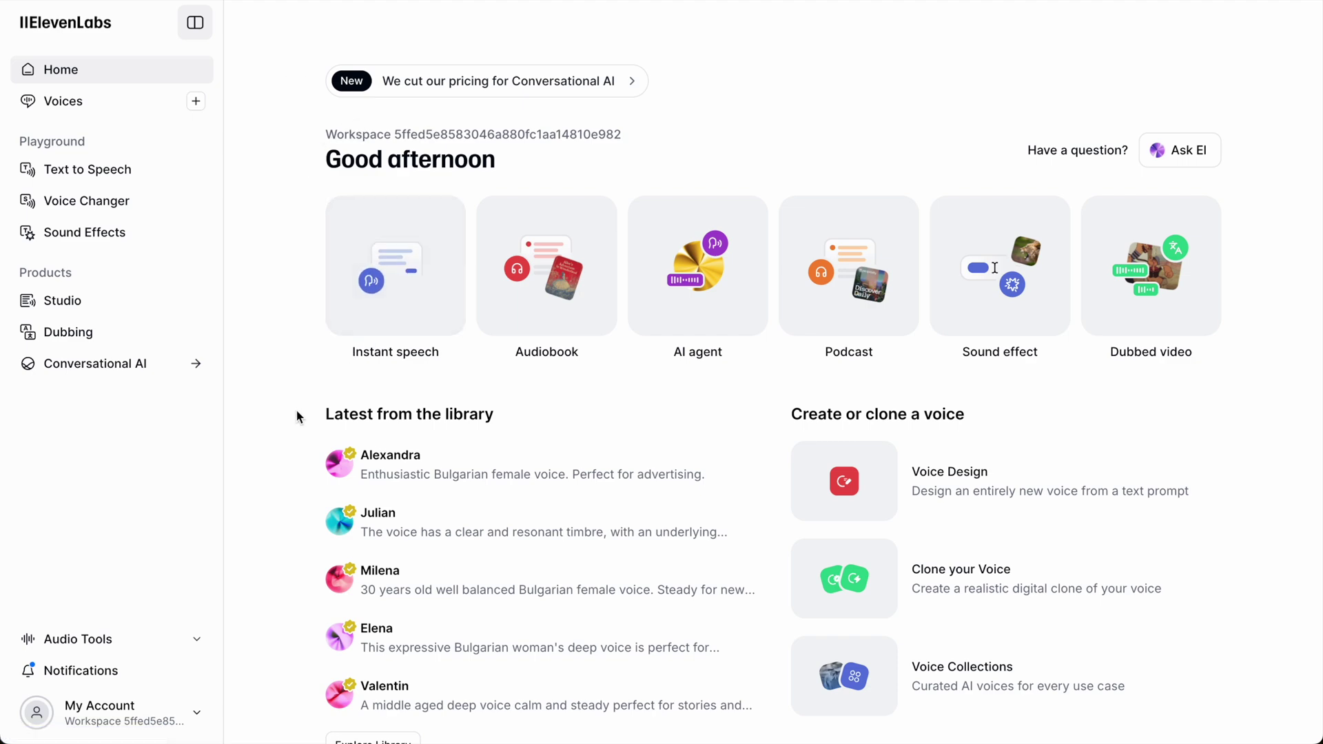
scroll(975, 465, "down", 2)
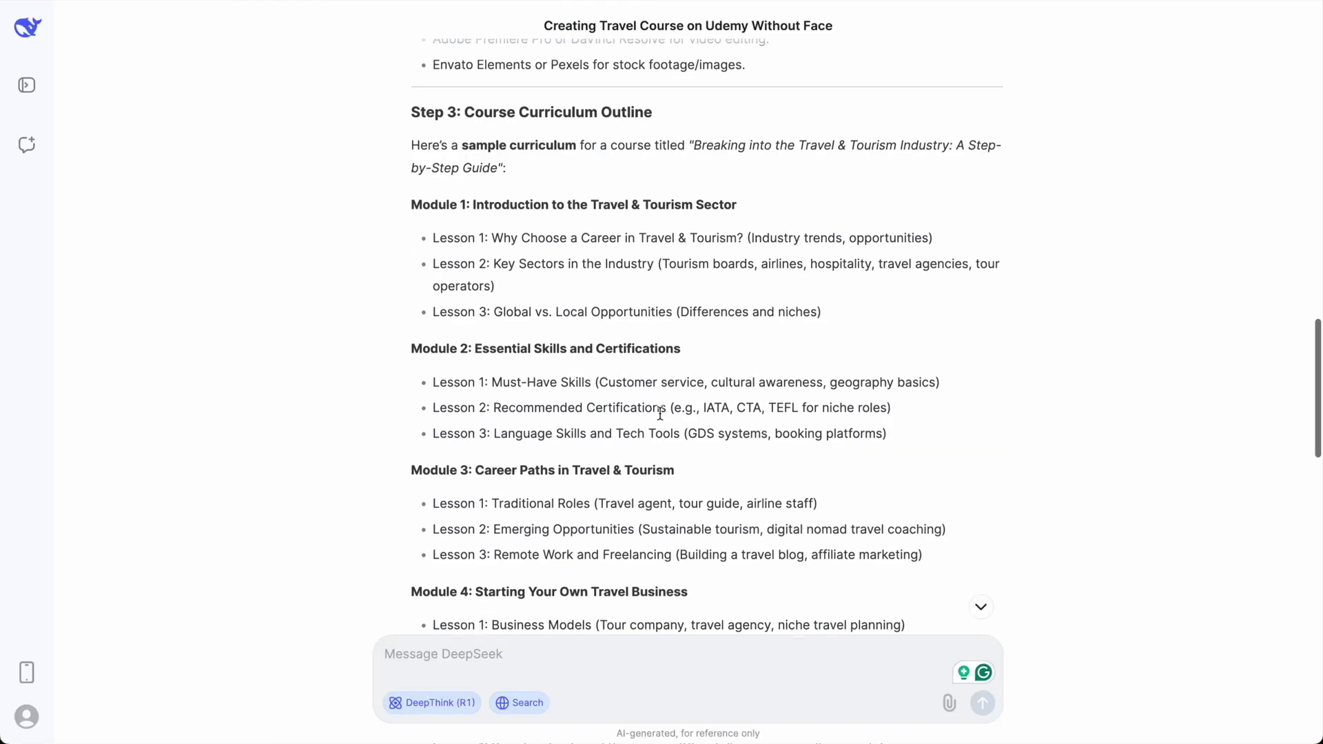
scroll(660, 418, "down", 3)
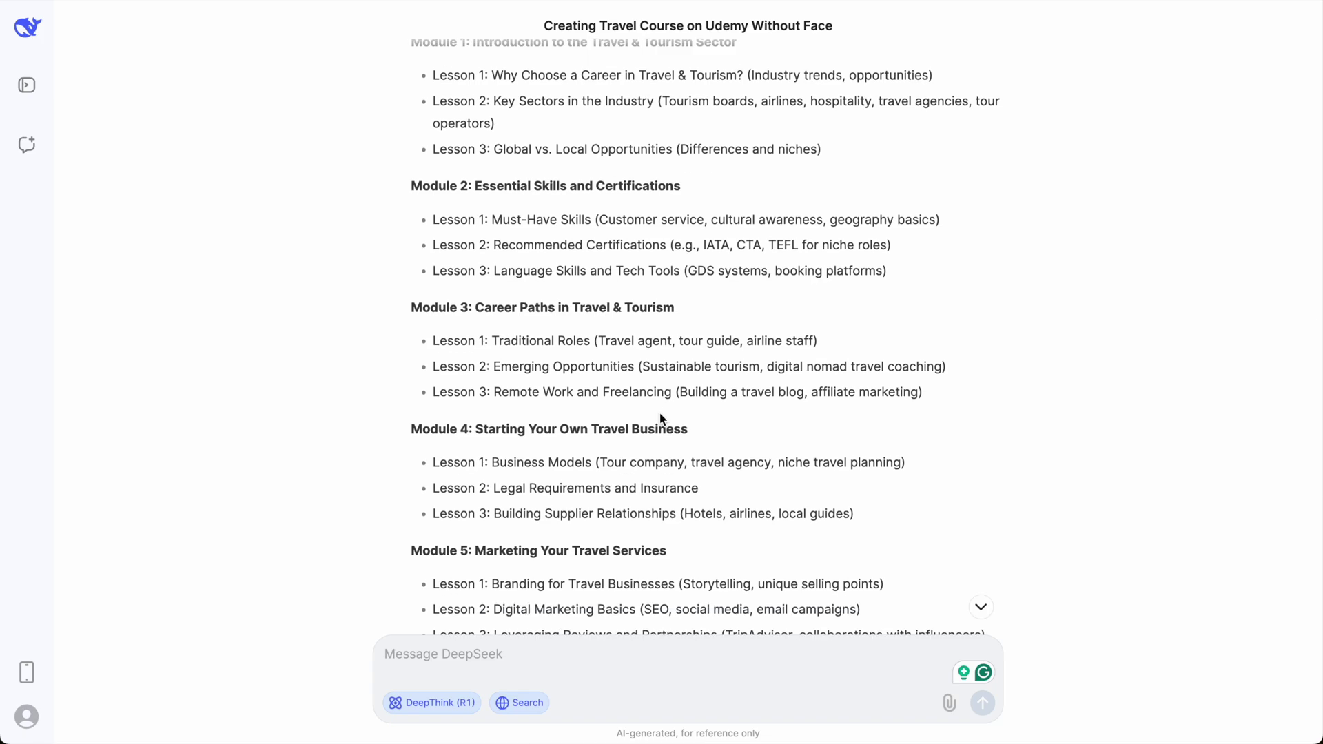
key("ctrl+t")
type("canv")
- Load Canva and start a new blank presentation design
key("Return")
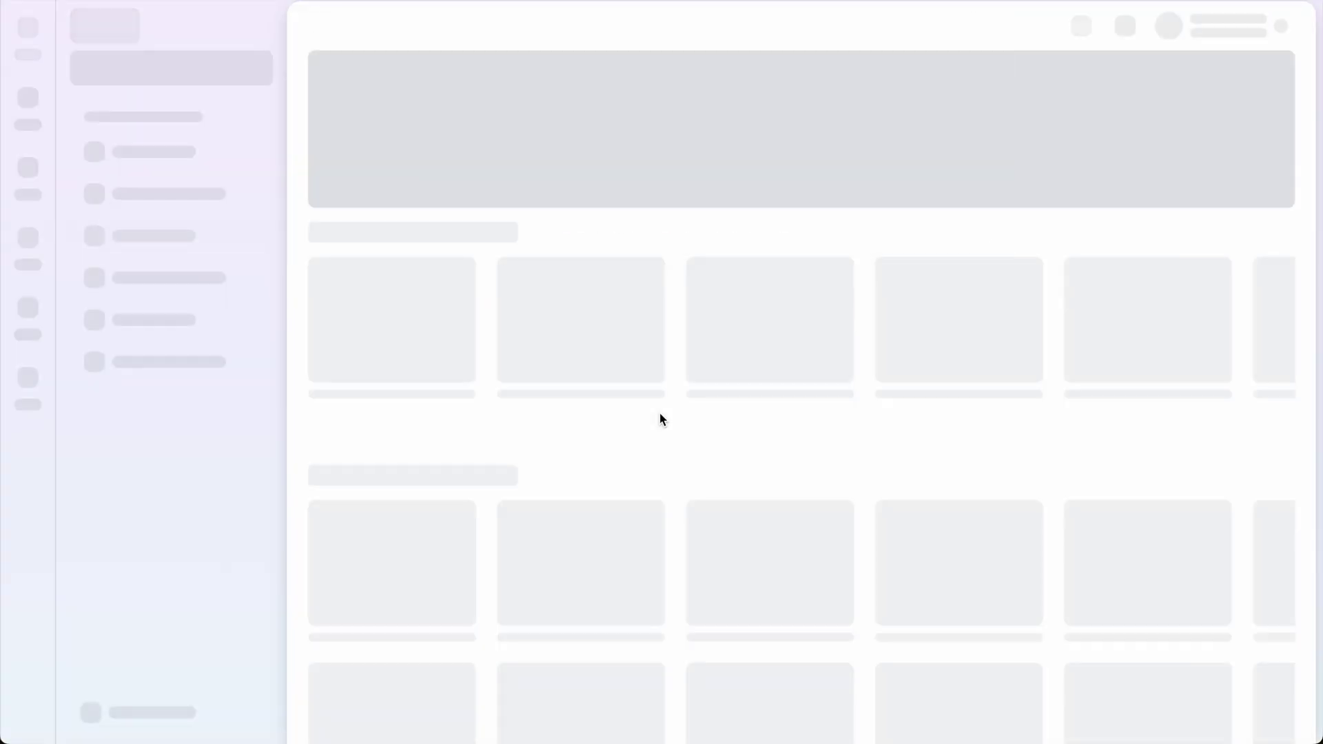
left_click(165, 69)
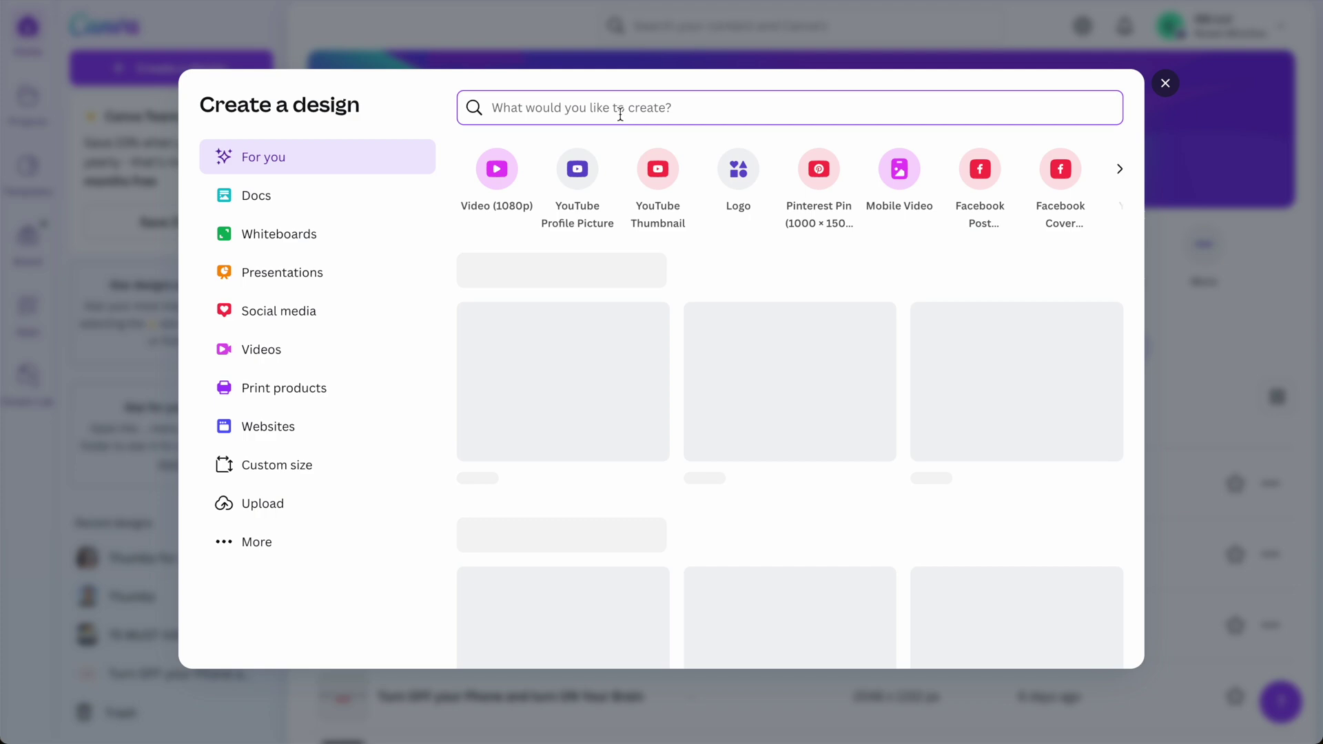
type("pres")
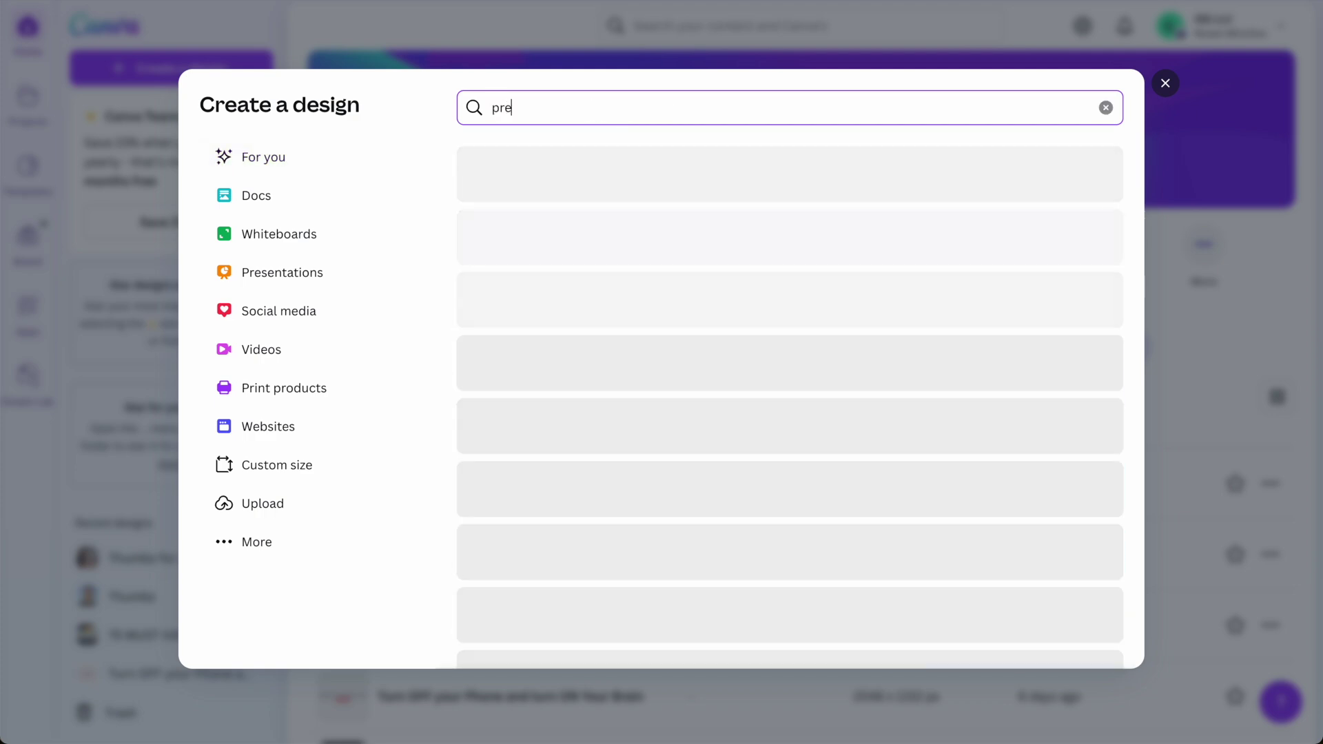
left_click(569, 178)
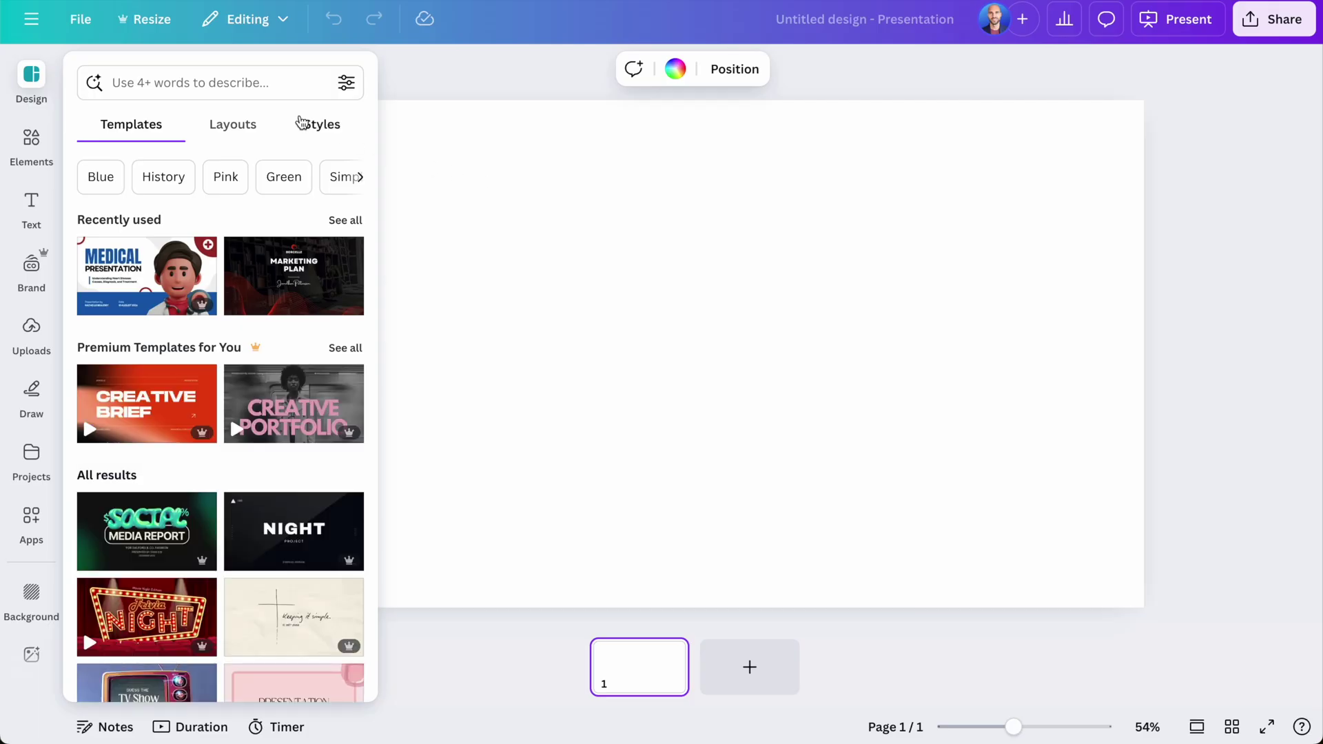
- Search the presentation templates for 'travel'
scroll(239, 432, "down", 1)
scroll(239, 432, "down", 4)
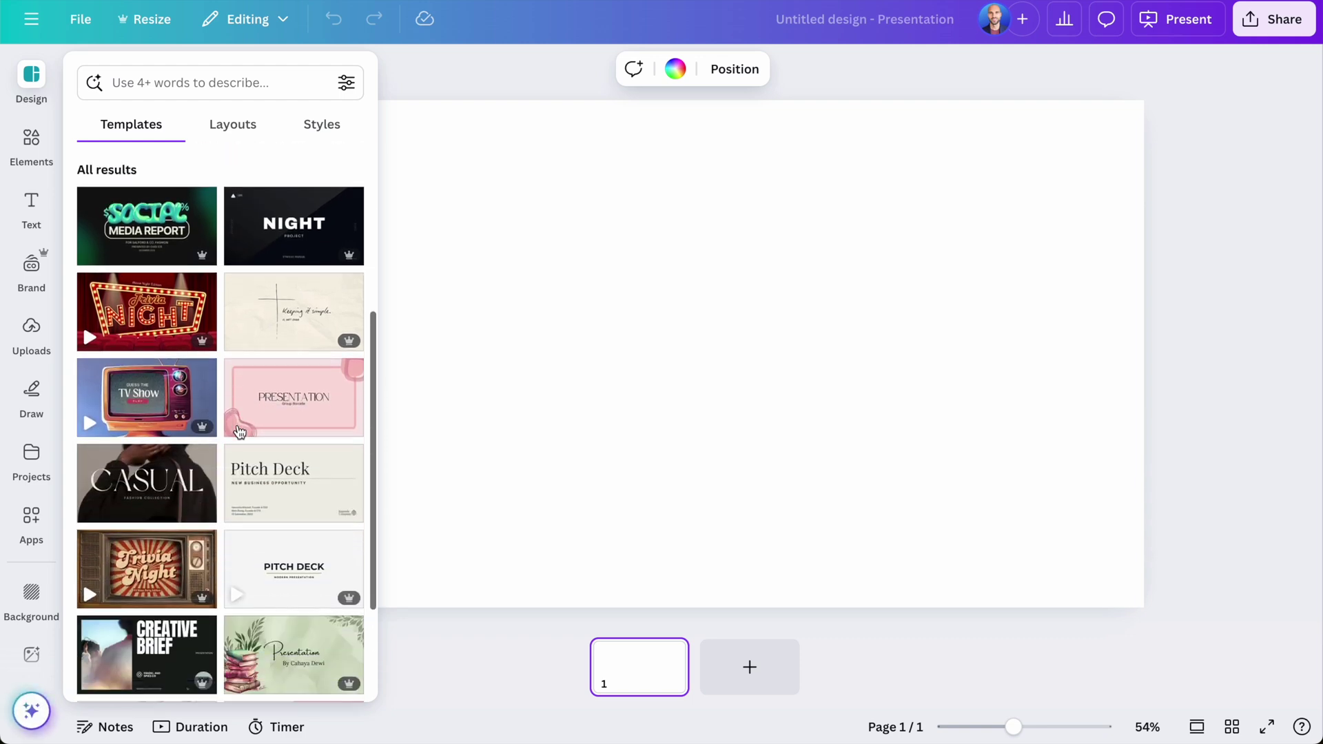
scroll(238, 429, "up", 5)
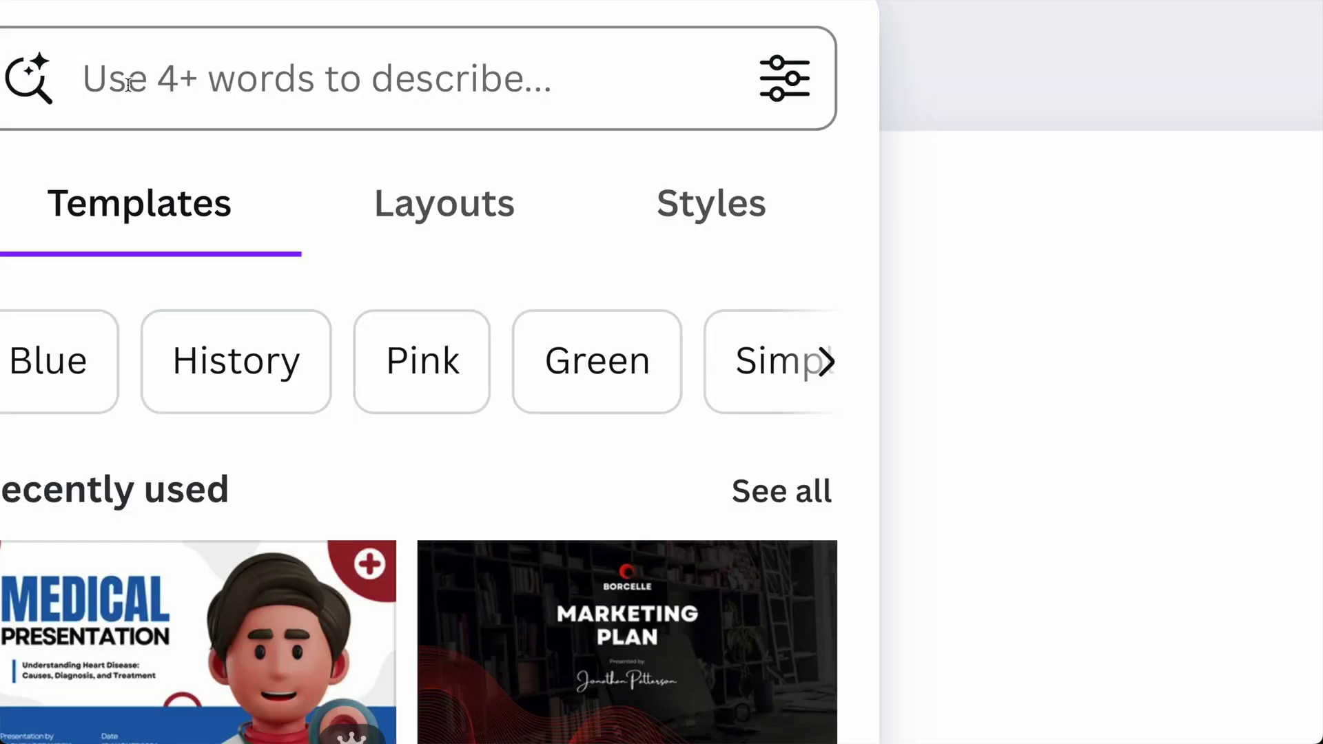
left_click(328, 77)
type("travel")
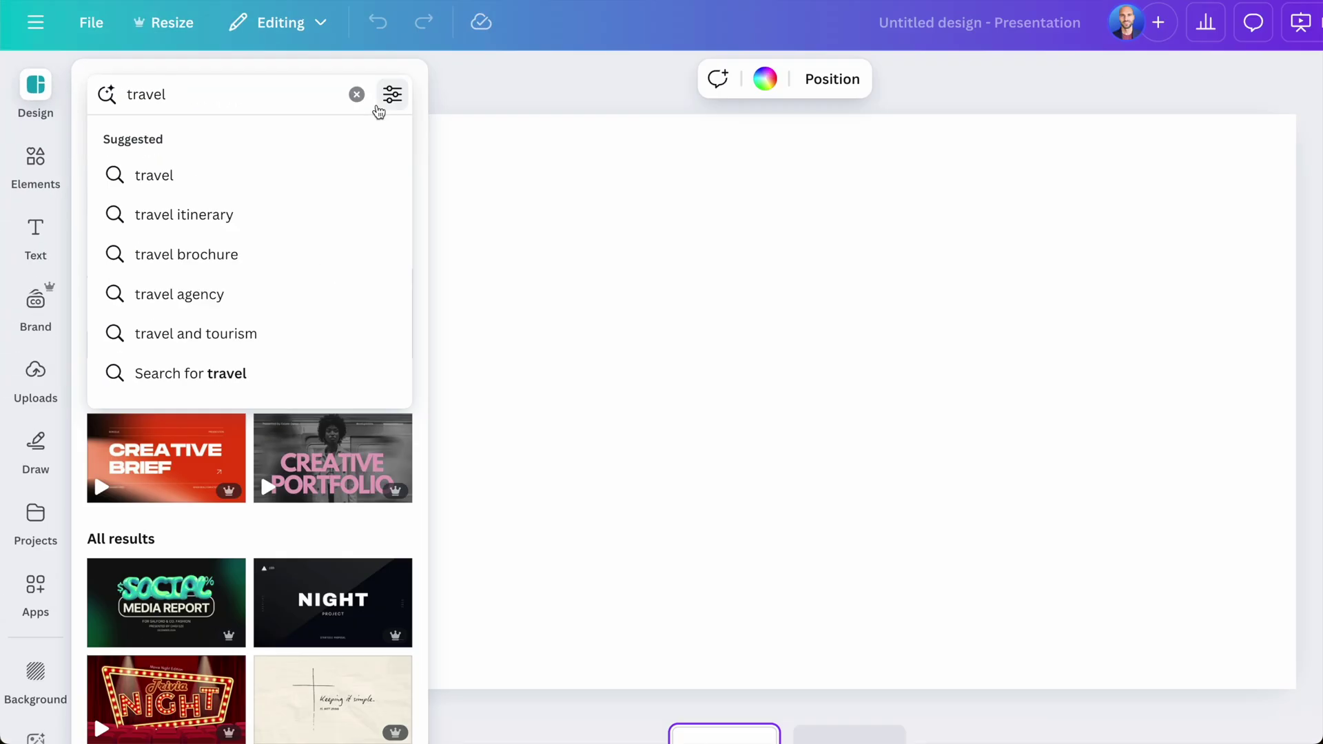
left_click(175, 174)
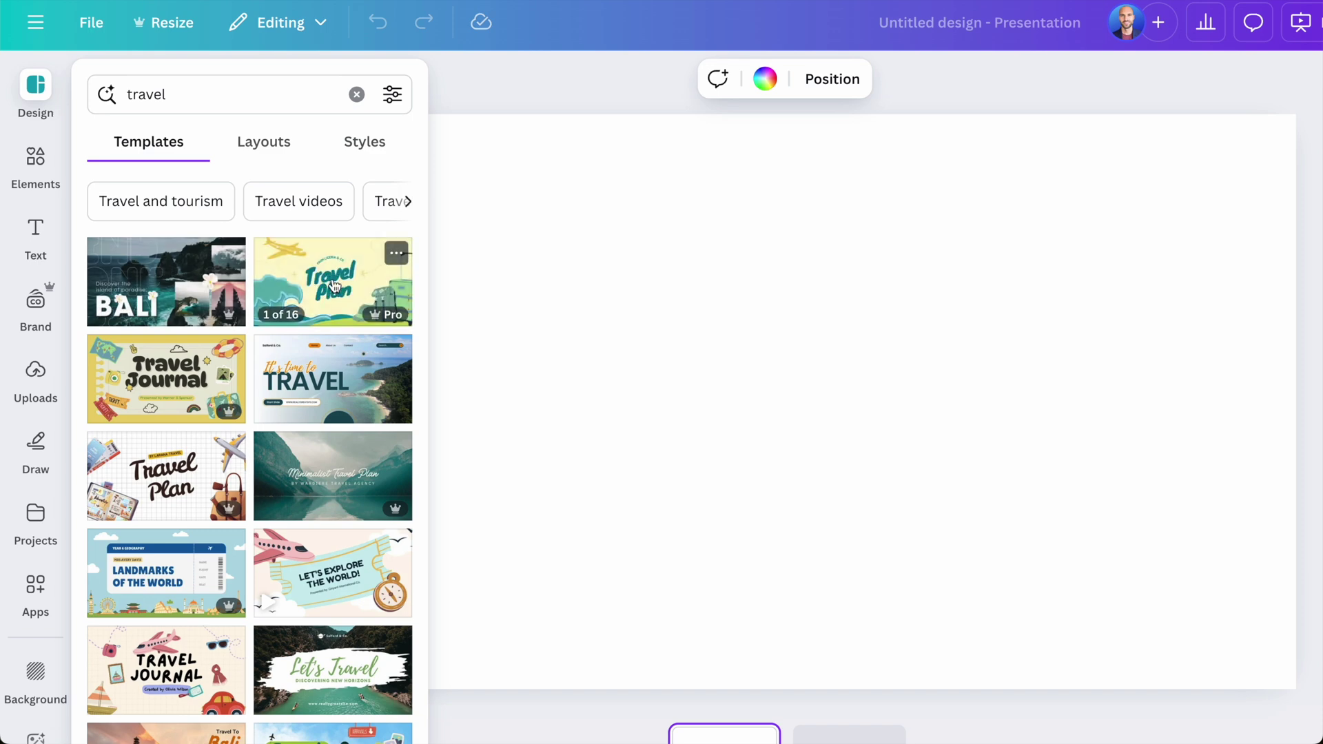
- Apply all 10 pages of the Blue and Green Travel Planner template
scroll(333, 285, "down", 5)
scroll(334, 285, "down", 3)
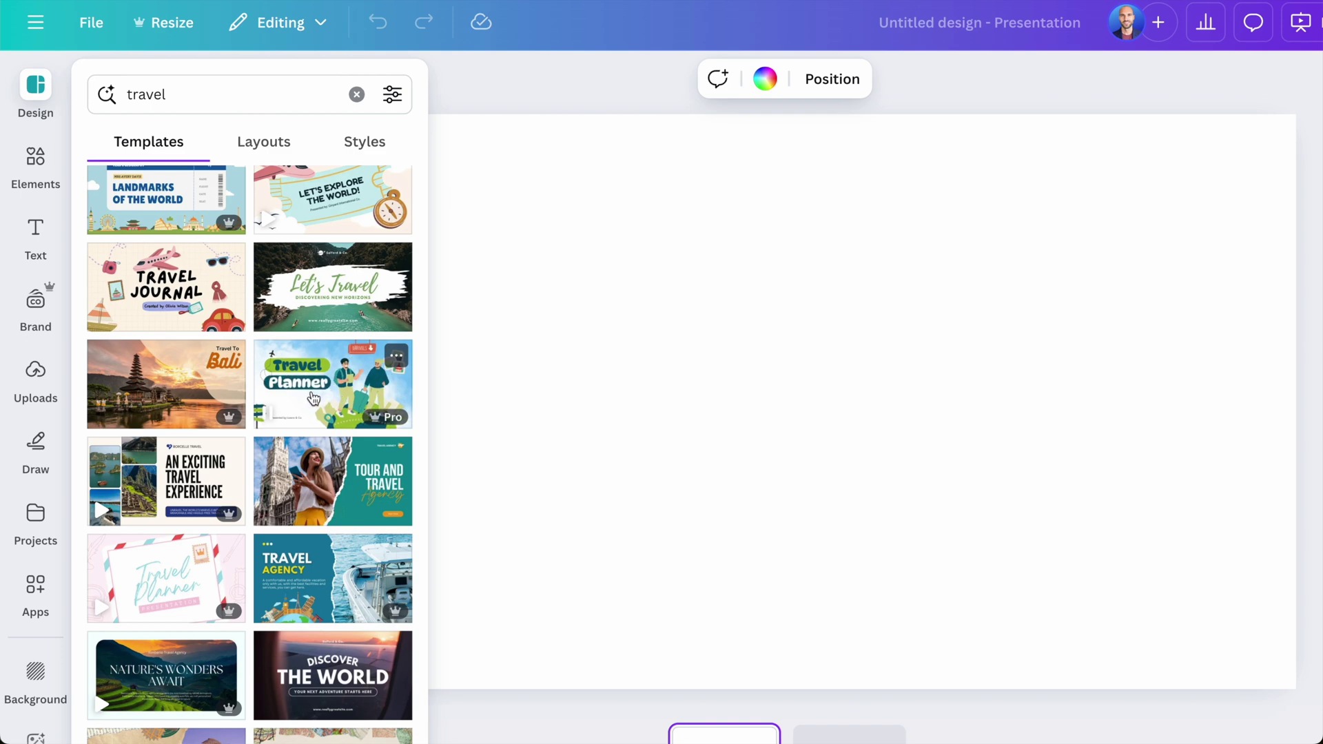
scroll(313, 399, "up", 5)
scroll(331, 478, "down", 1)
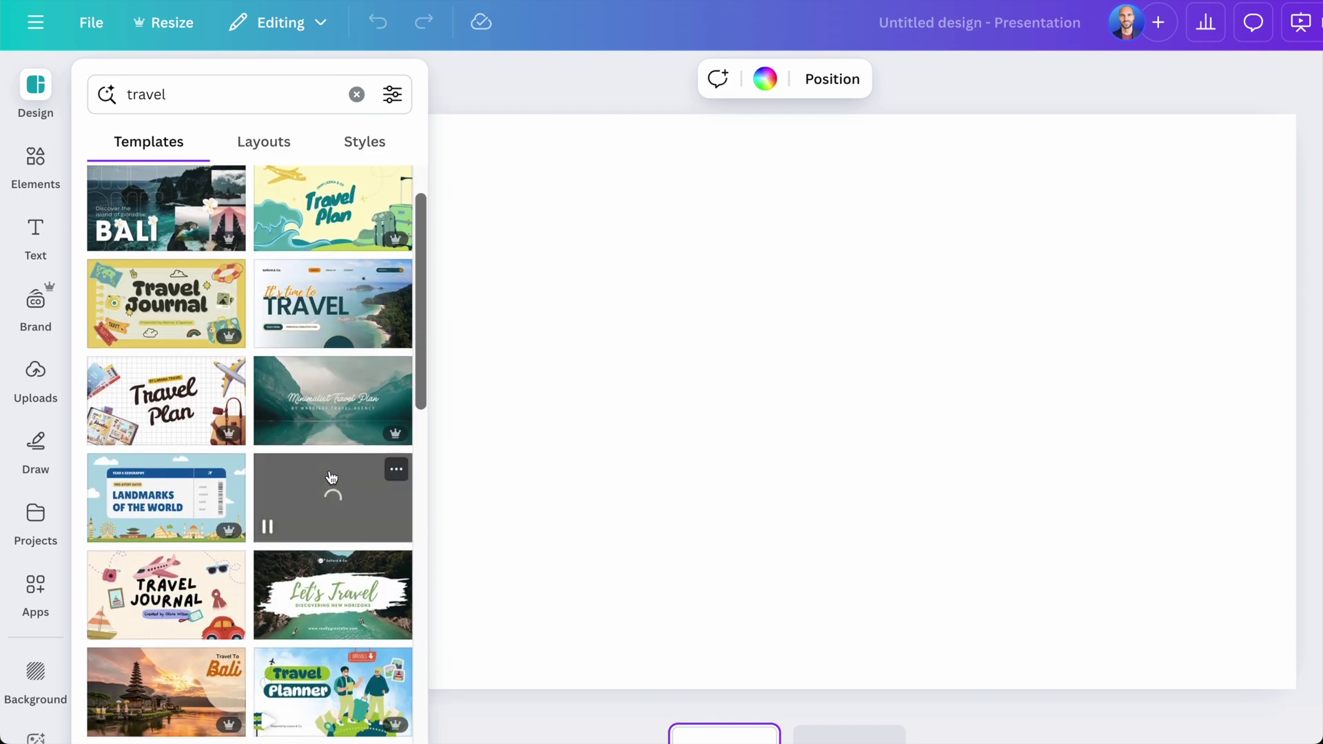
scroll(338, 474, "down", 4)
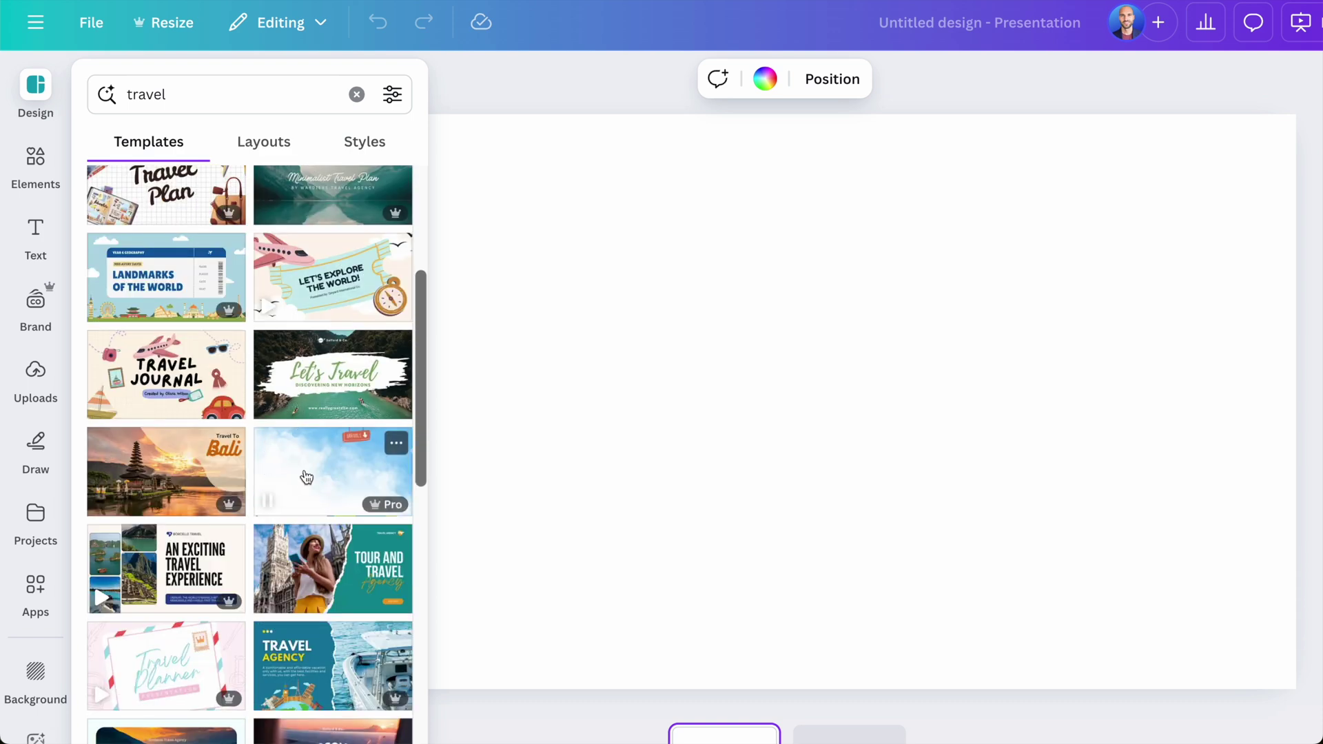
left_click(347, 470)
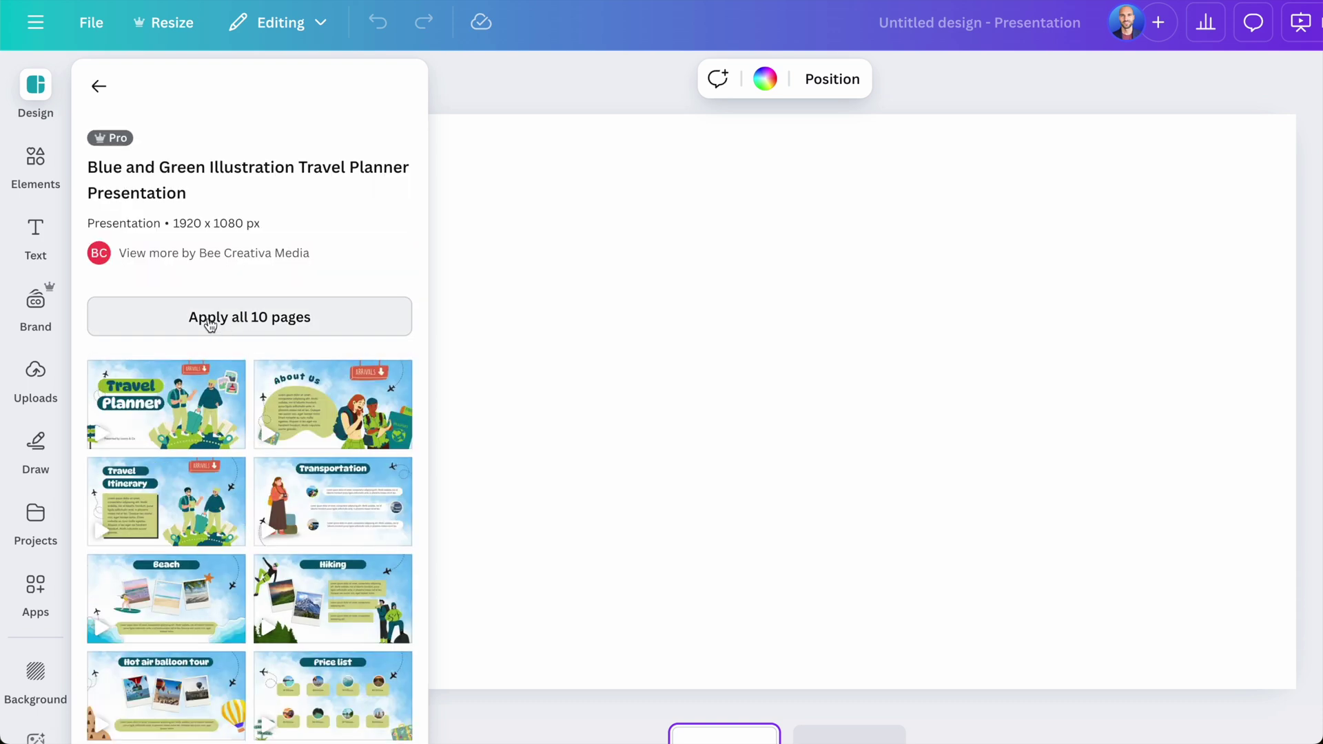
left_click(230, 322)
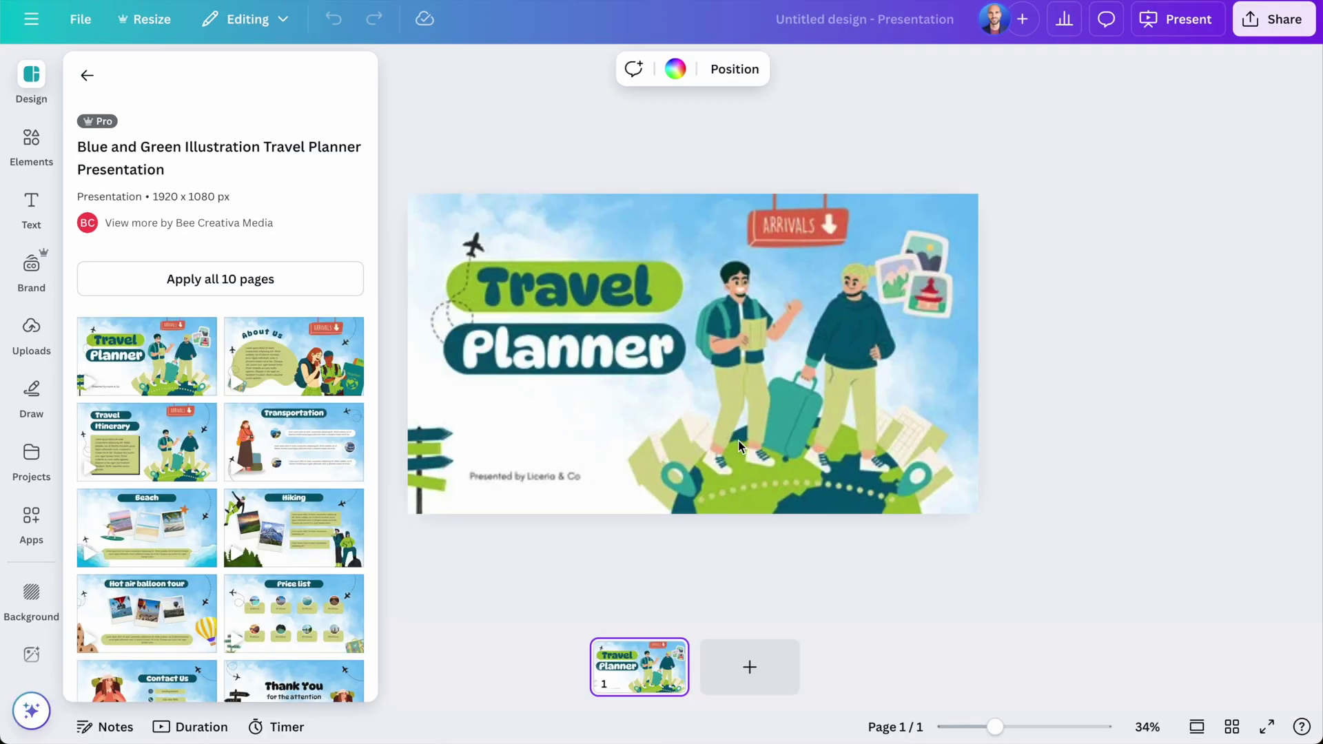
left_click(738, 441)
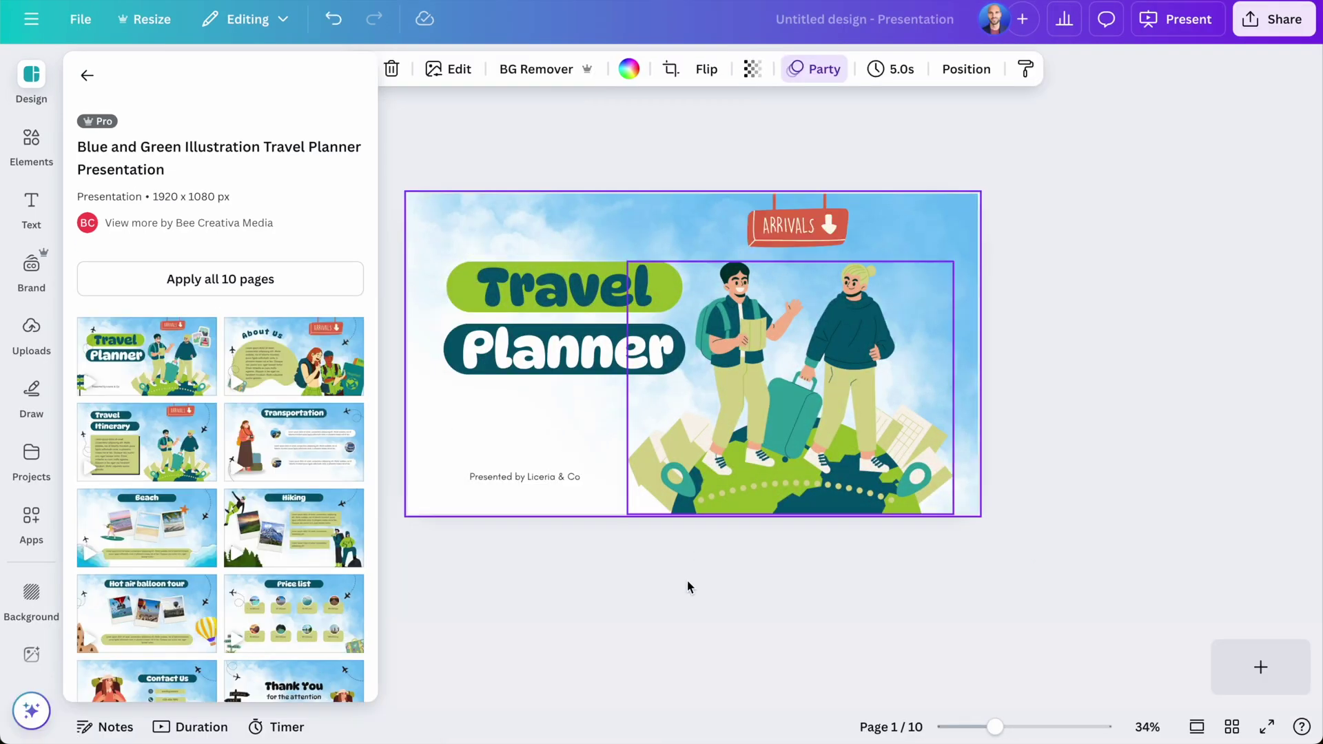
left_click(569, 564)
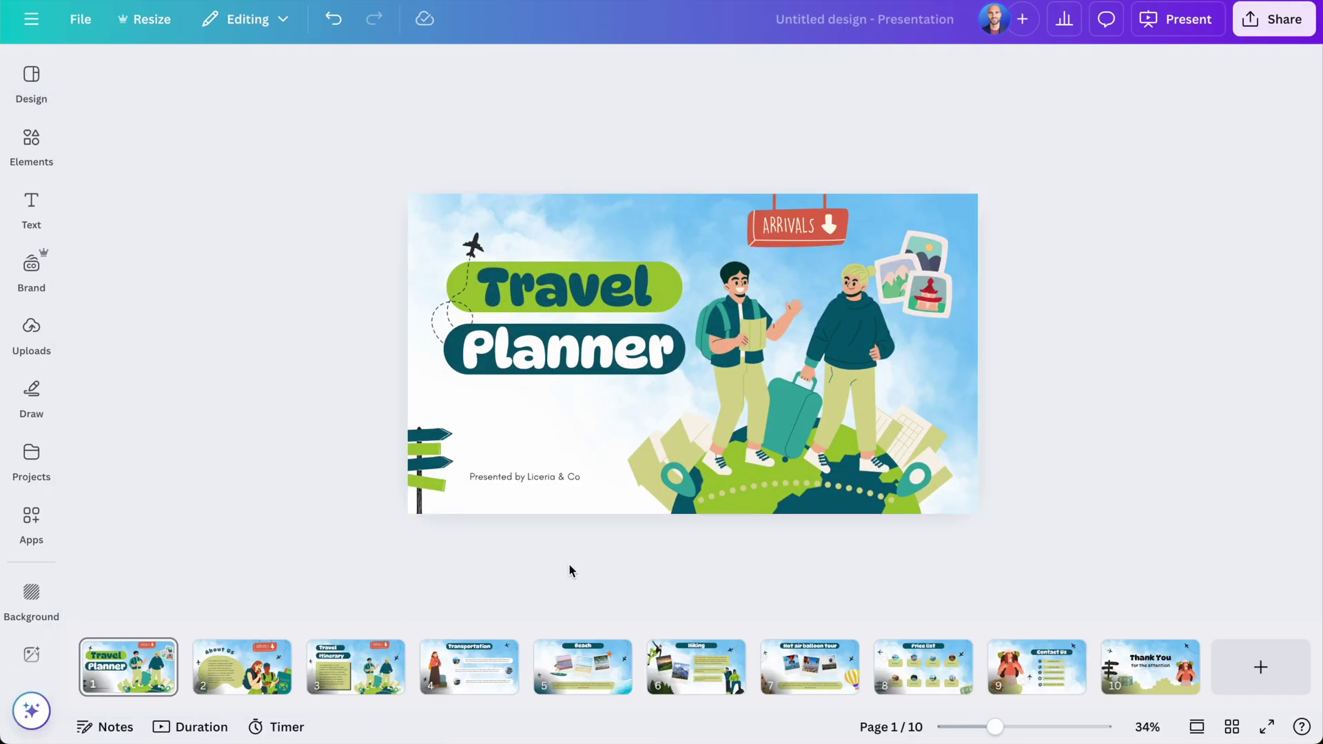
- Browse the Transportation, Beach and Hiking slides, then go to page 2, About Us
left_click(228, 672)
left_click(378, 668)
left_click(479, 668)
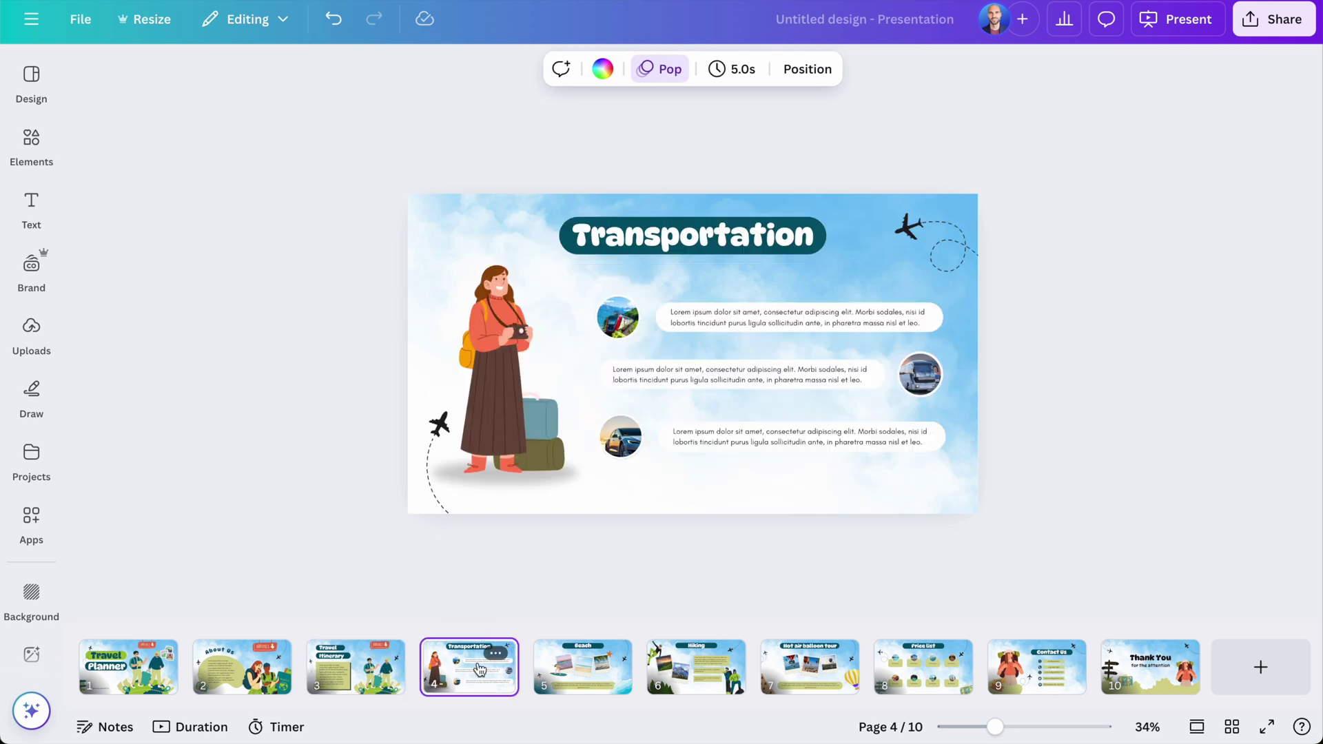
left_click(598, 666)
left_click(686, 661)
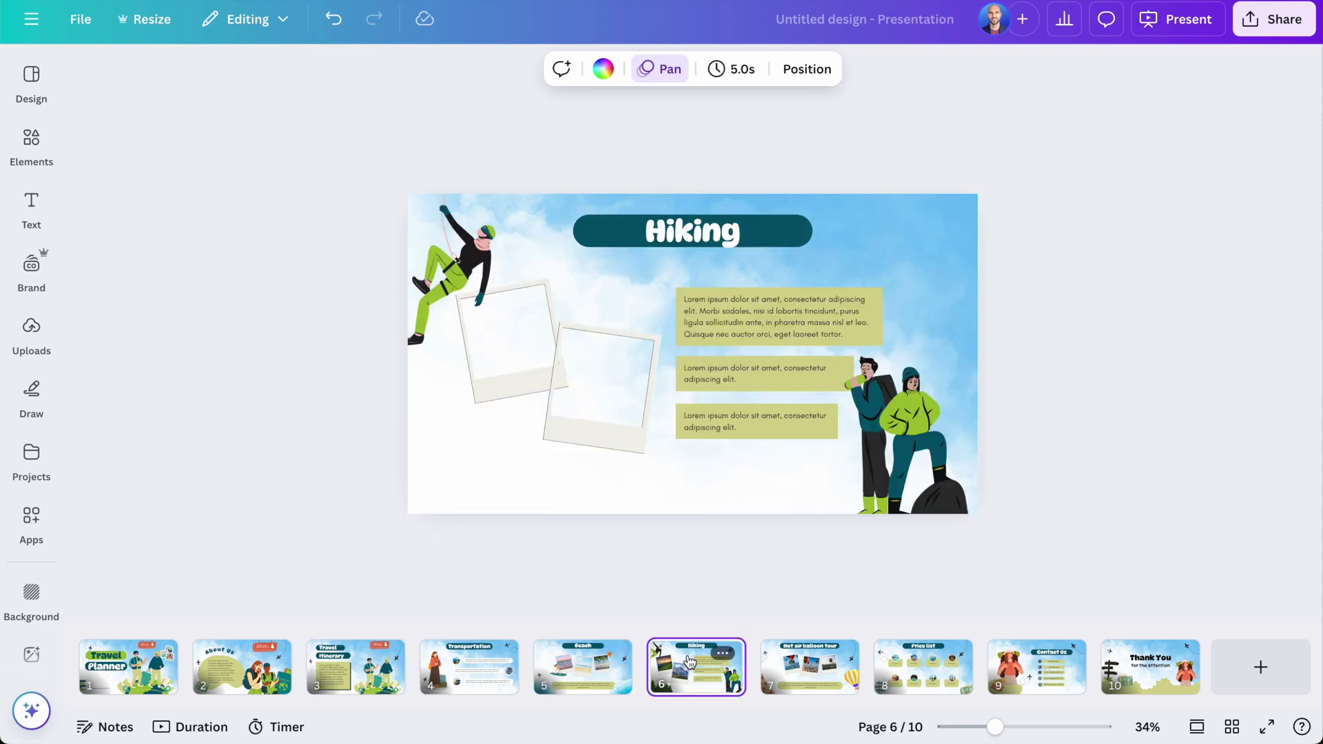
left_click(219, 679)
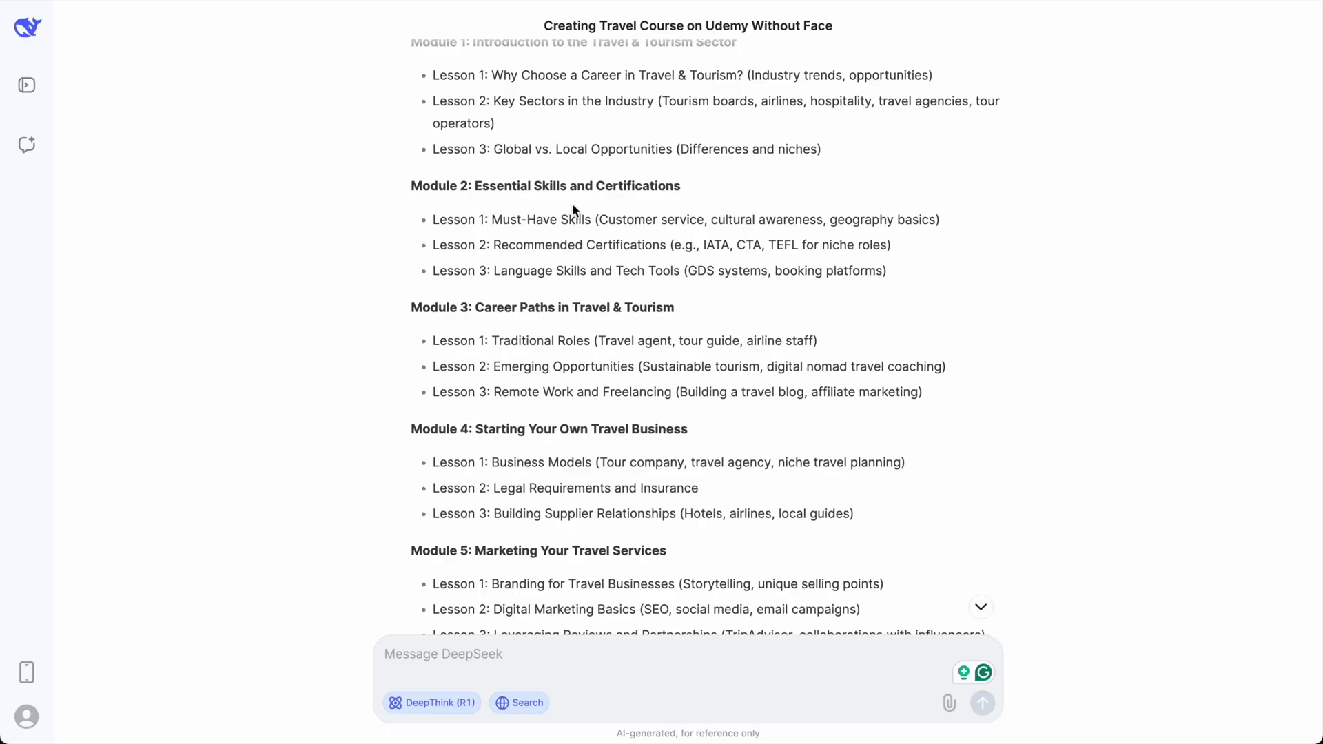
- Copy DeepSeek's 'Module 1: Introduction to the Travel & Tourism Sector' heading over slide 2's About Us title
scroll(573, 210, "up", 4)
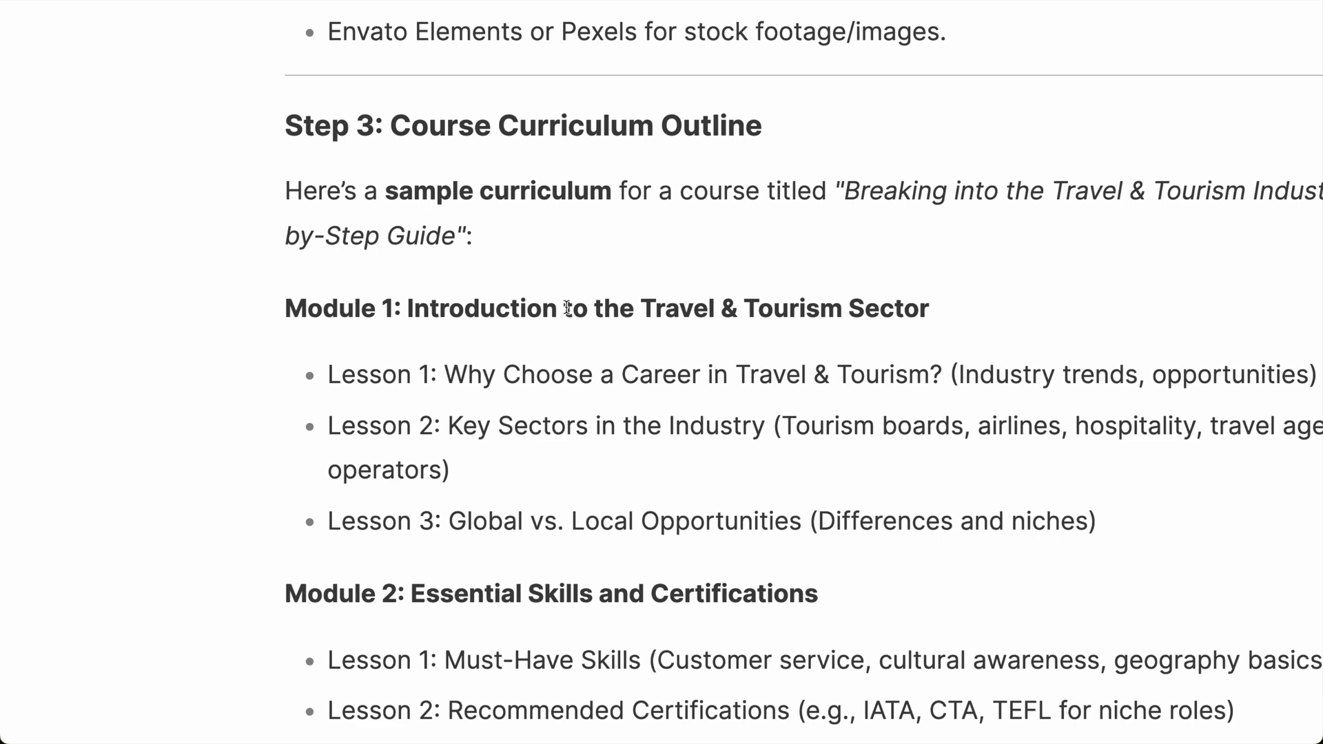
left_click_drag(284, 308, 946, 314)
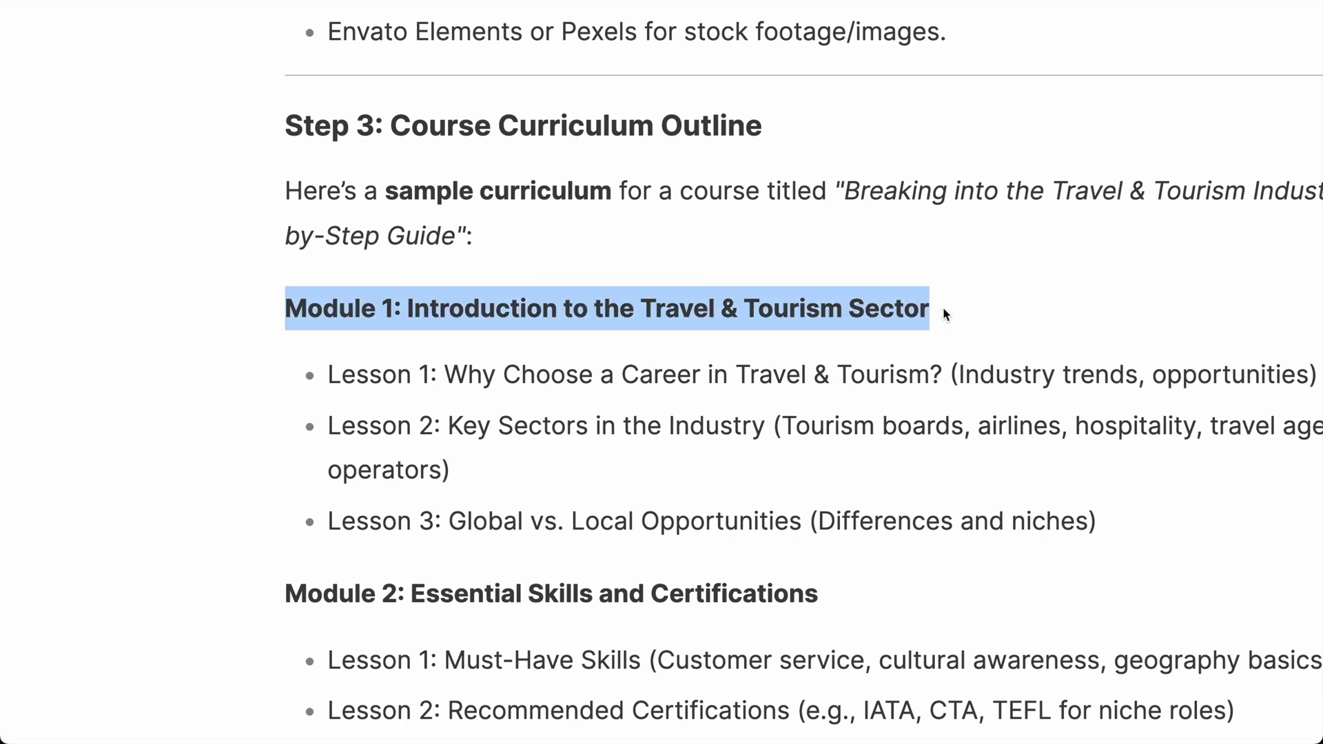
right_click(765, 307)
left_click(854, 345)
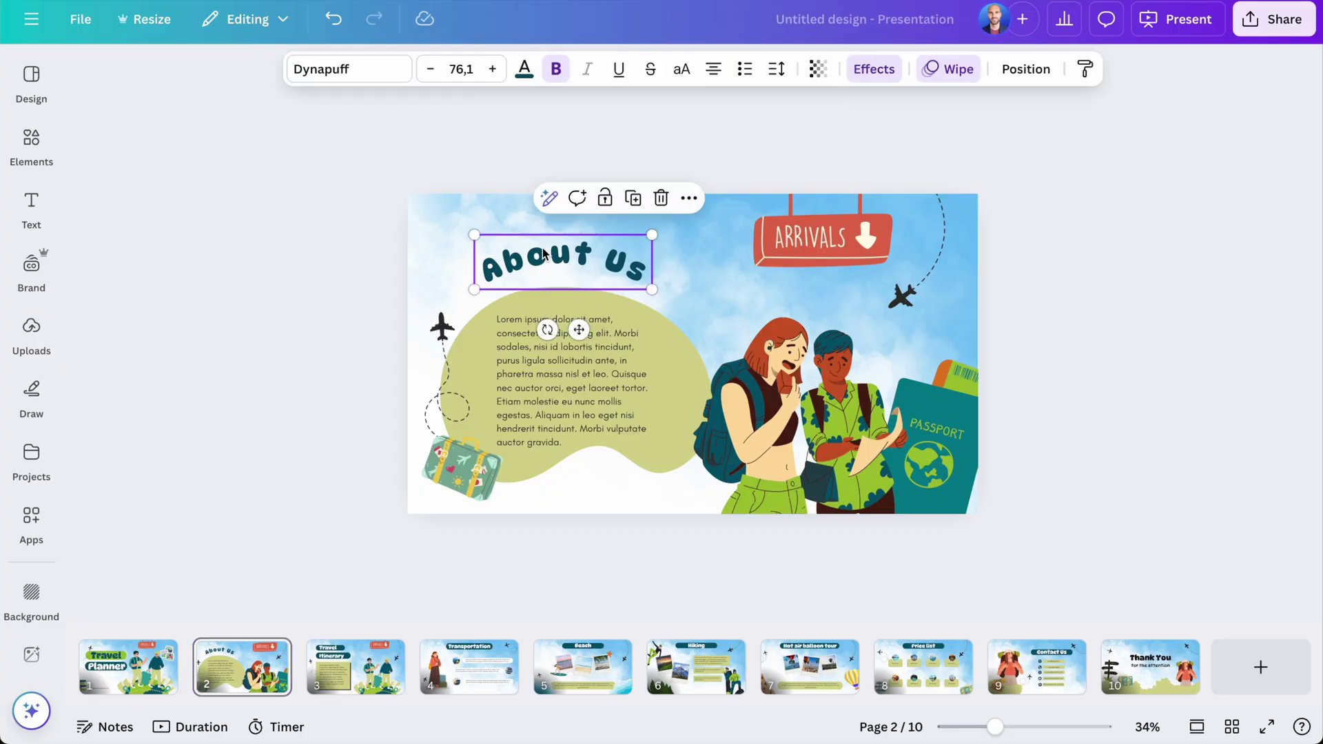
key("ctrl+a")
key("ctrl+v")
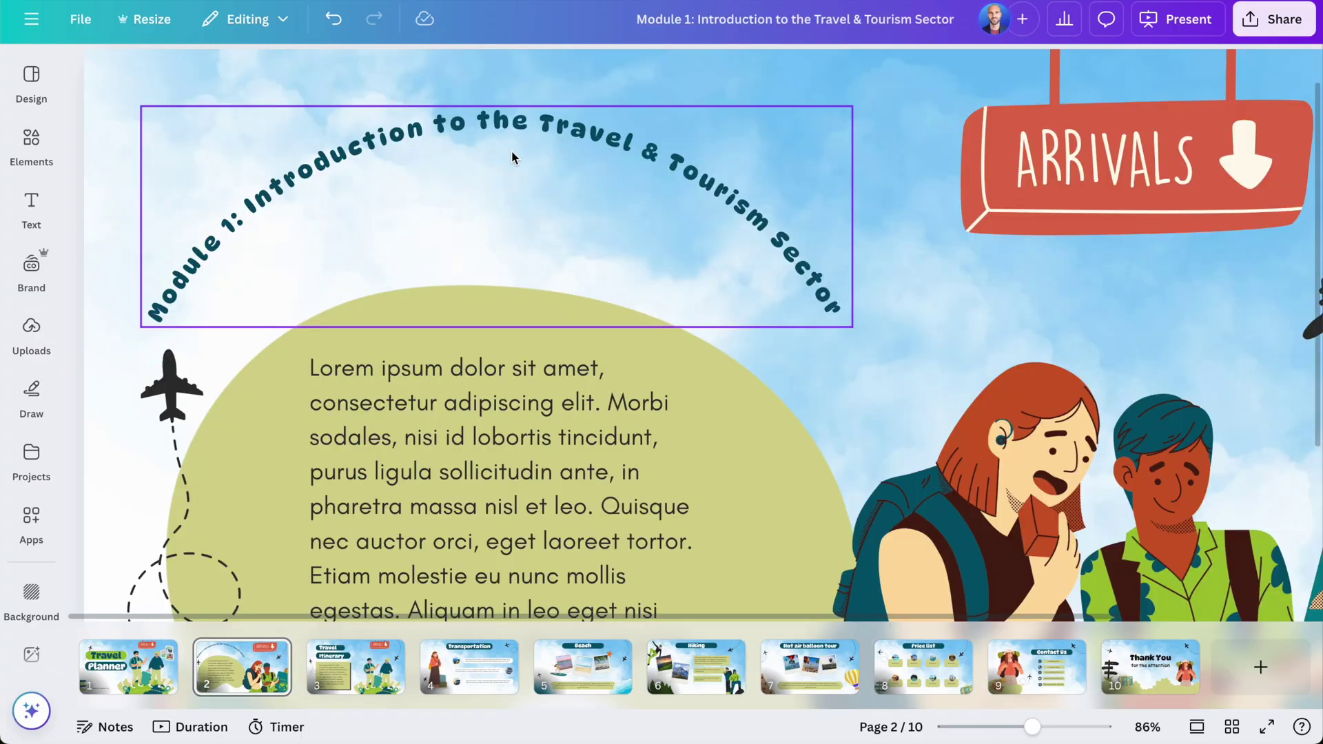
- Reposition the curved Module 1 heading and the airplane with dashed path on slide 2
left_click_drag(512, 158, 536, 193)
left_click_drag(201, 401, 140, 447)
left_click_drag(466, 162, 476, 221)
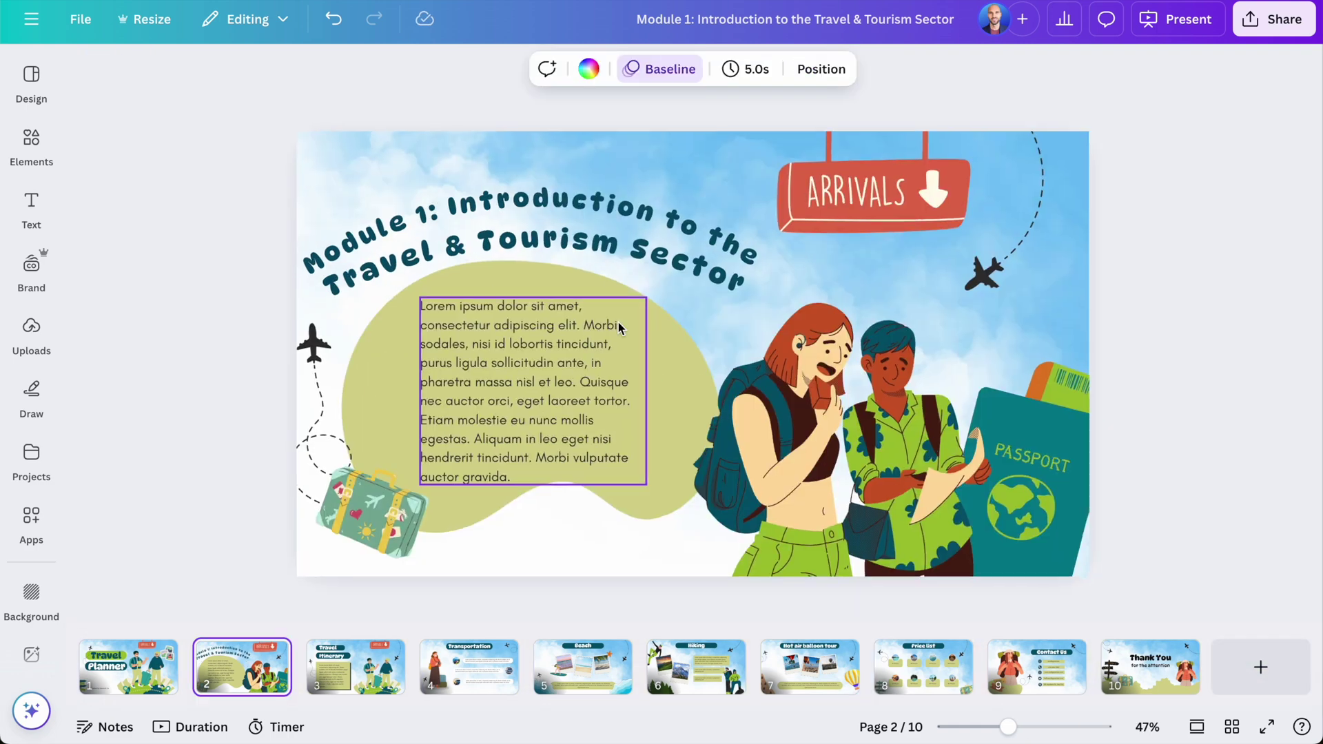
scroll(618, 328, "up", 2)
scroll(619, 328, "down", 1)
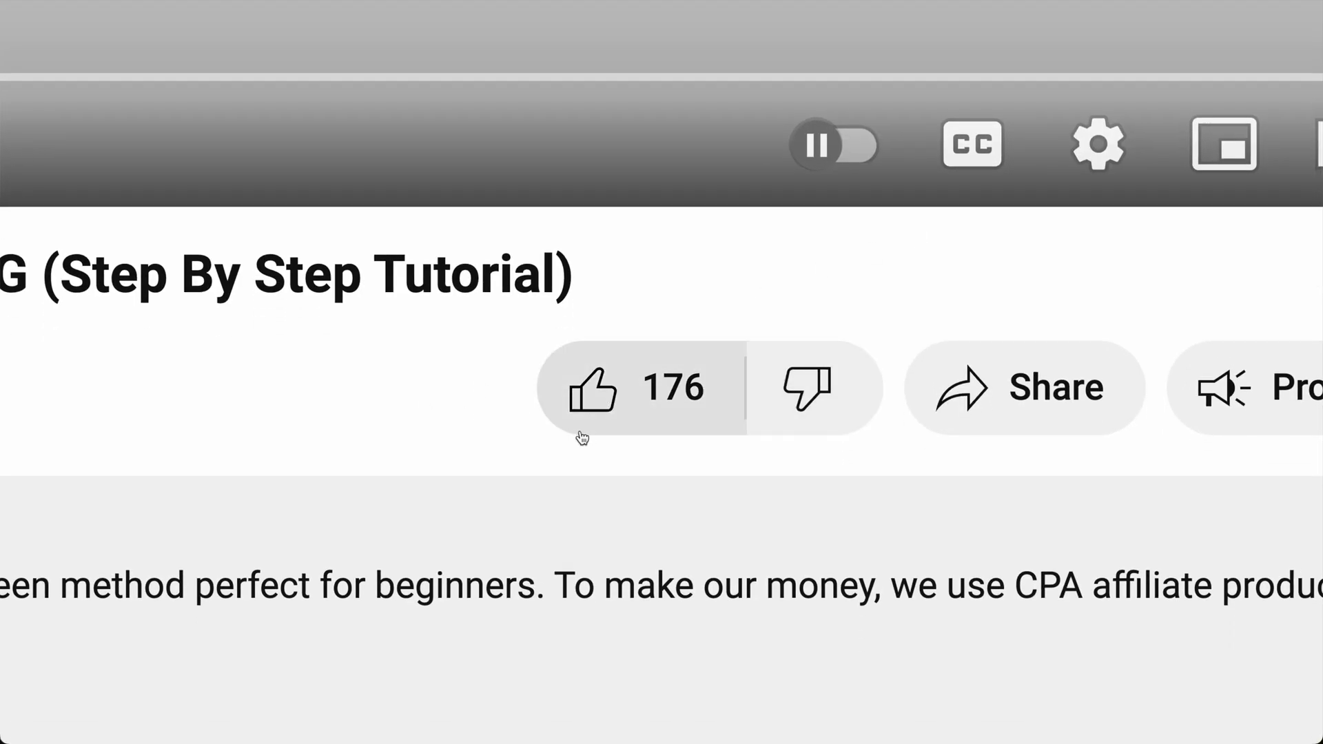
- Like the YouTube tutorial, then select slide 2's placeholder body text box in Canva
left_click(608, 404)
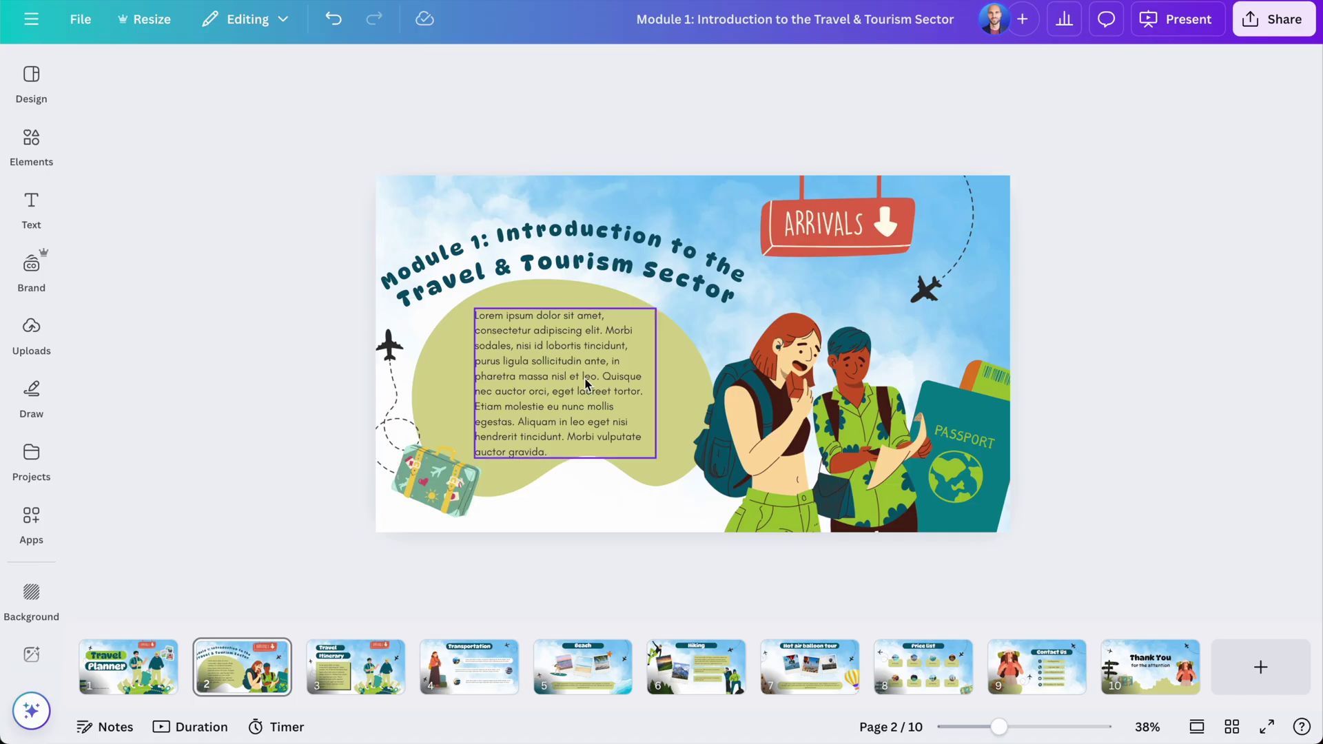
left_click(587, 384)
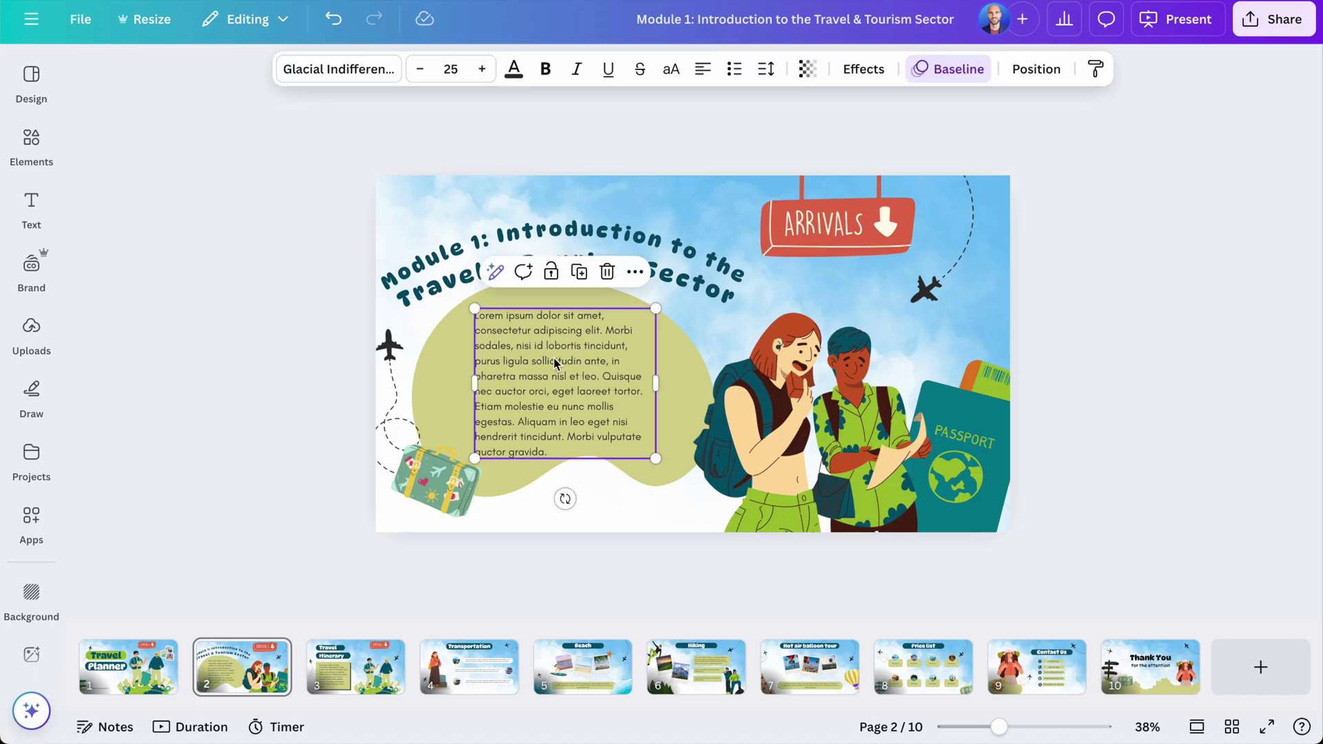
left_click(349, 214)
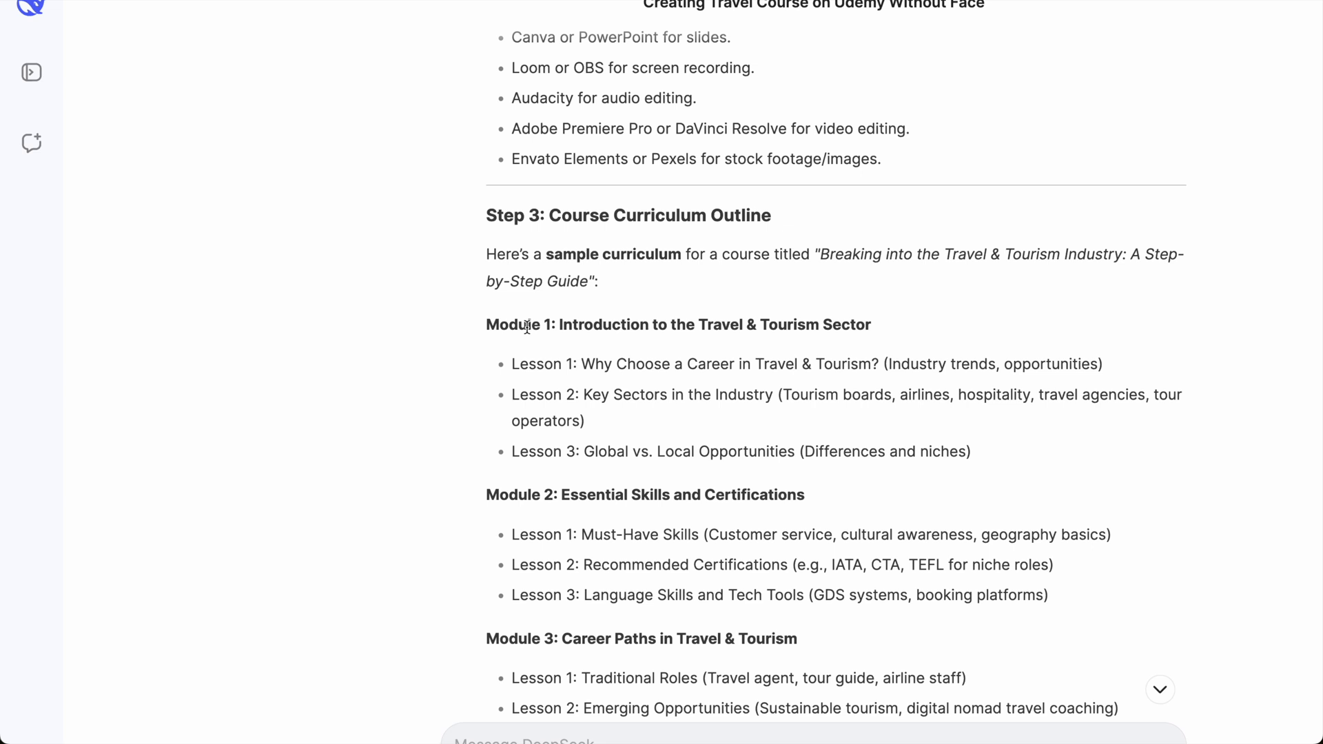
- Copy the Module 1 outline with its three lessons from DeepSeek's curriculum
left_click_drag(474, 324, 986, 454)
right_click(553, 367)
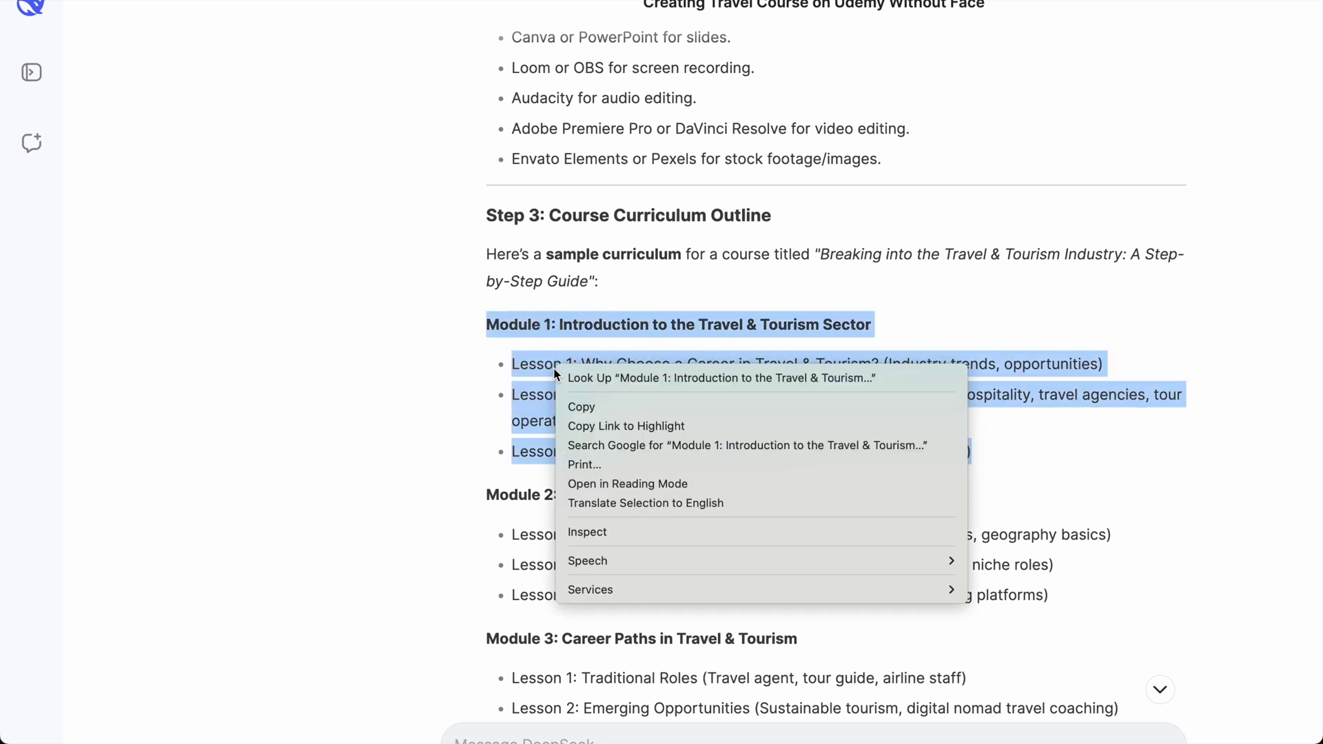
left_click(594, 407)
- Paste the outline after 'Please tell me more on what to talk about in this module' and send
scroll(595, 410, "down", 15)
scroll(594, 412, "down", 4)
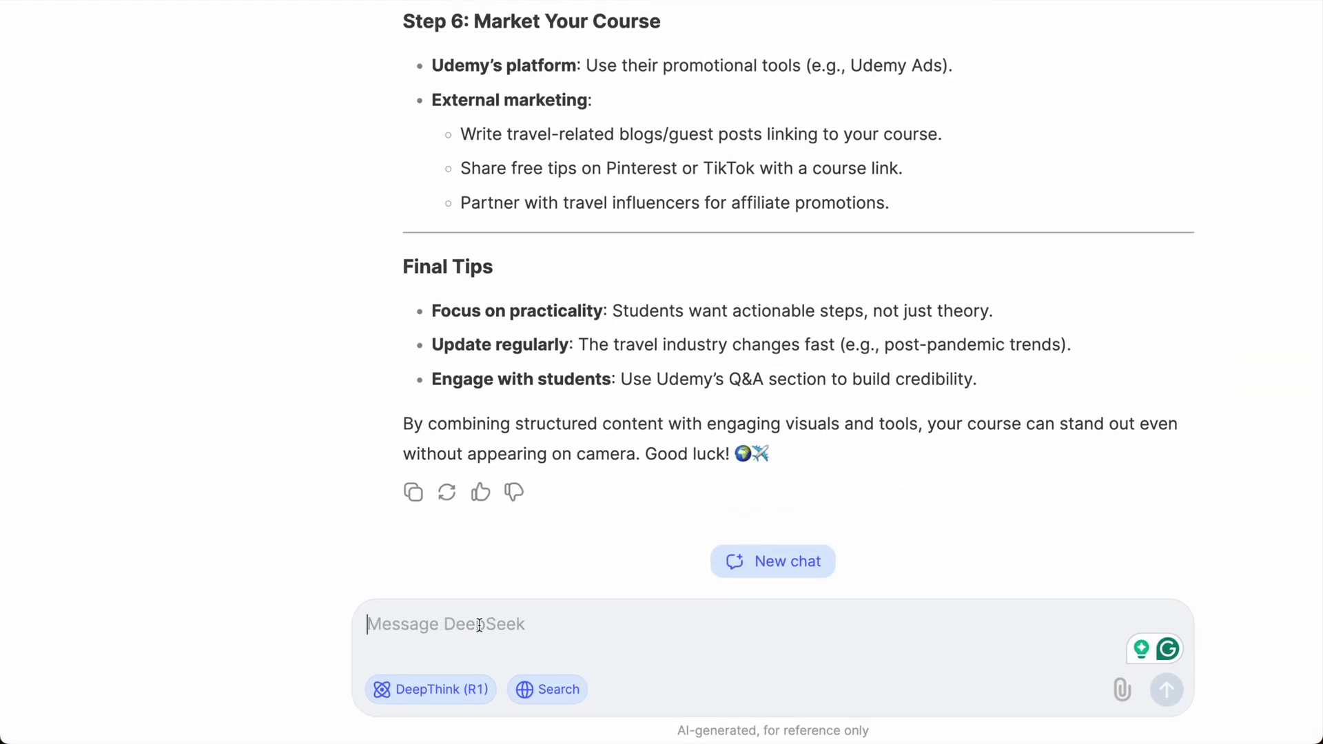
key("ctrl+v")
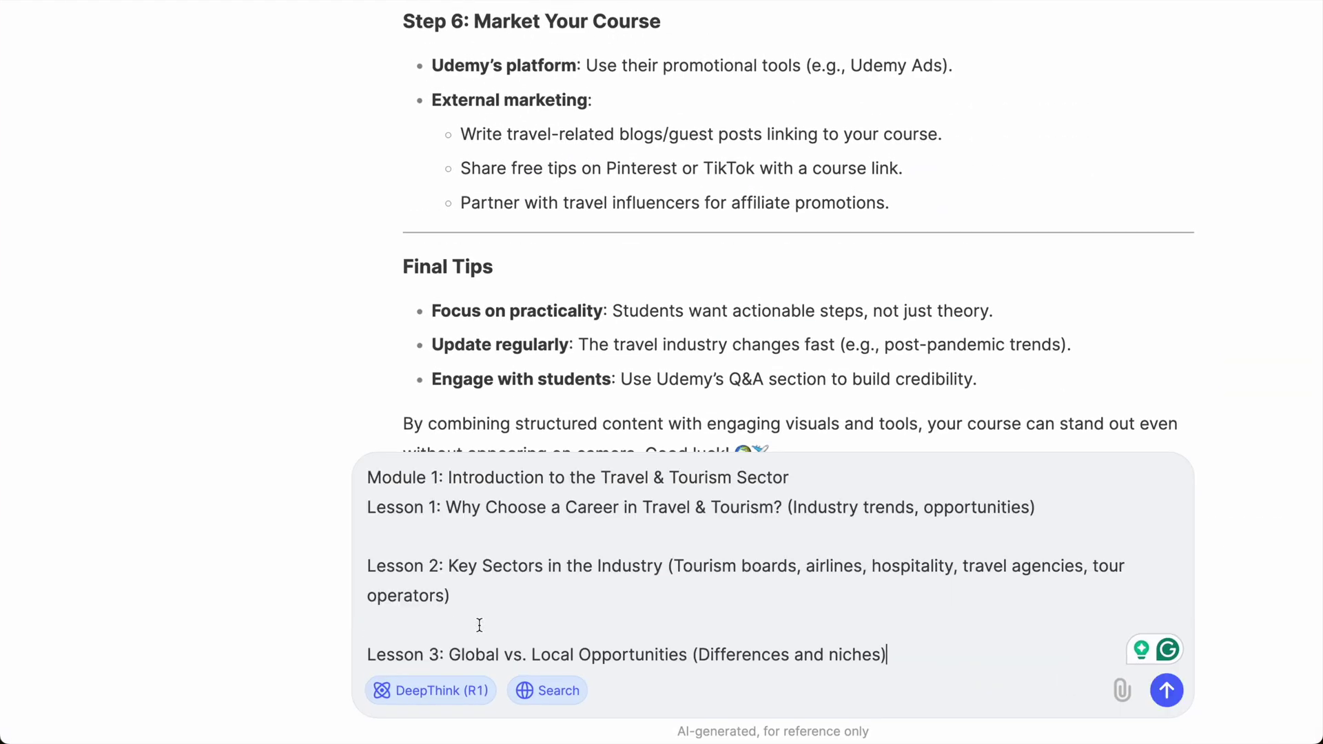
key("ctrl+Home")
type("Please tell me")
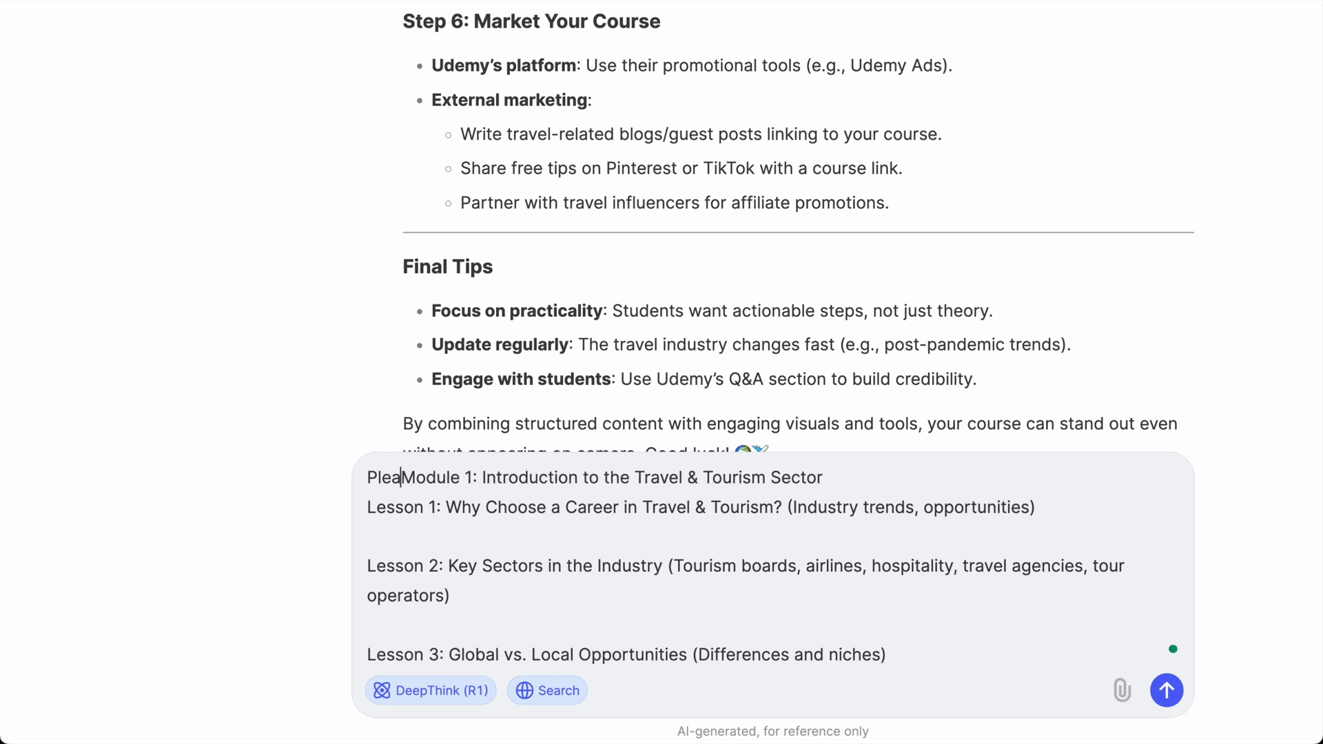
type(" more o")
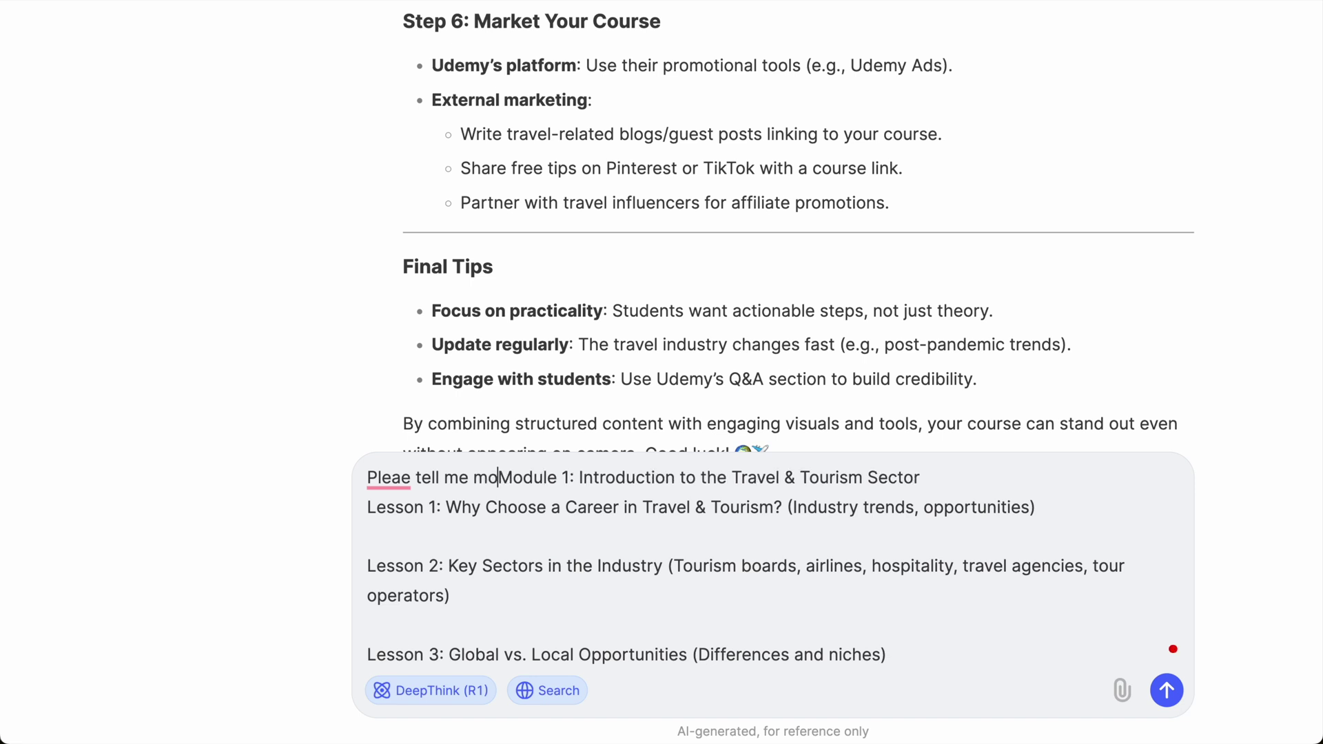
type("n what to talk about ")
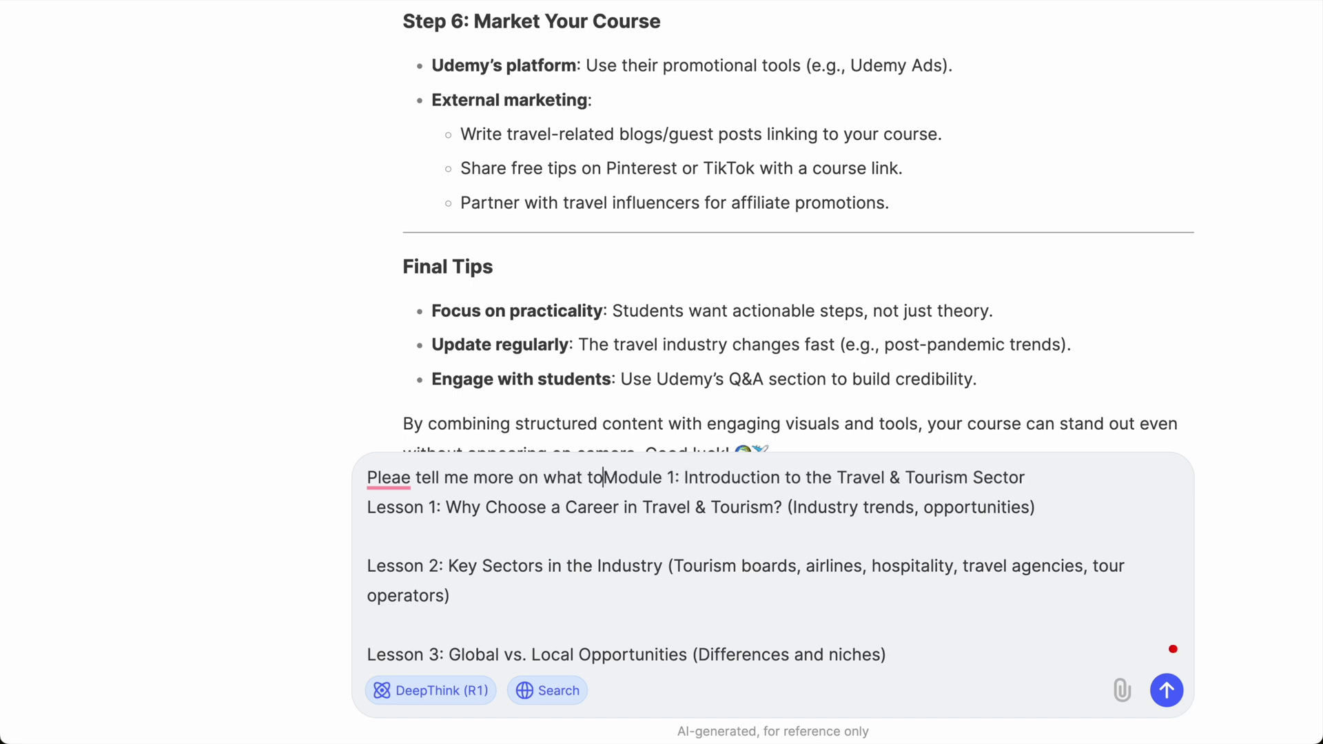
type("in this modul")
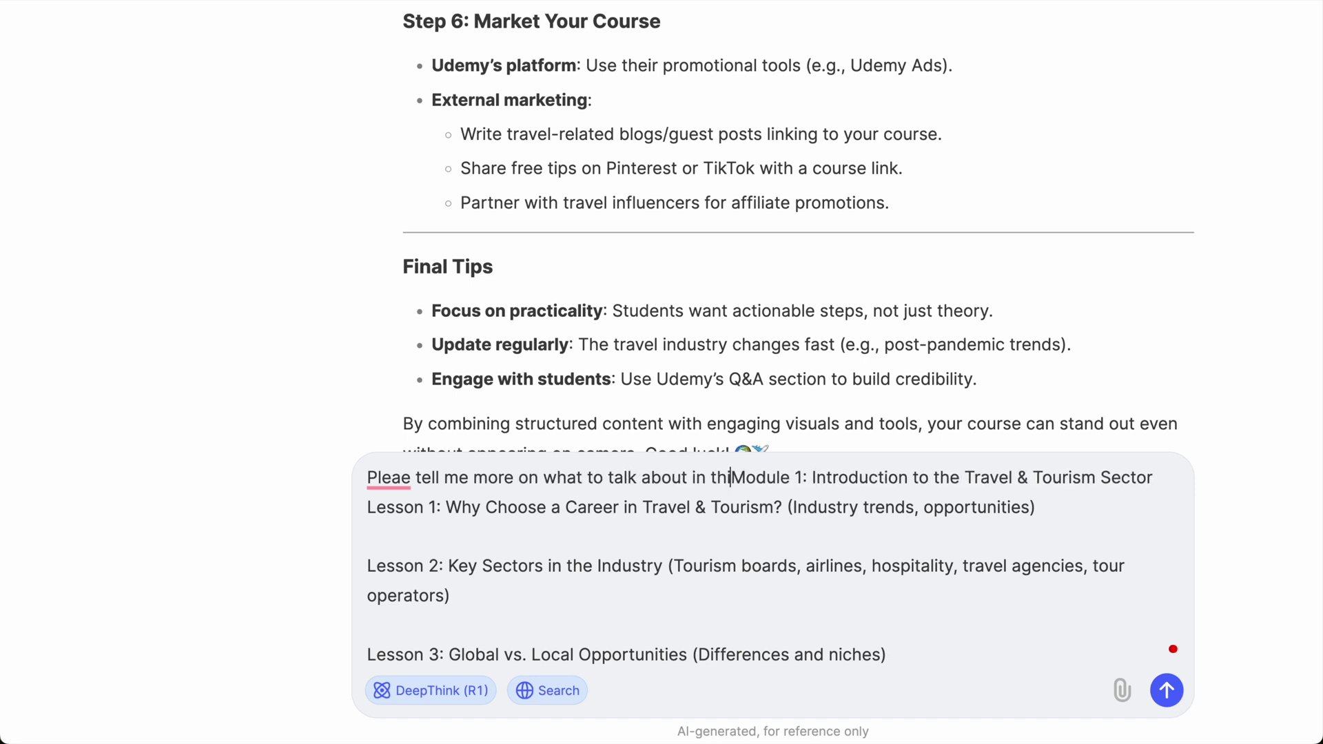
type("e")
left_click(397, 448)
type("s")
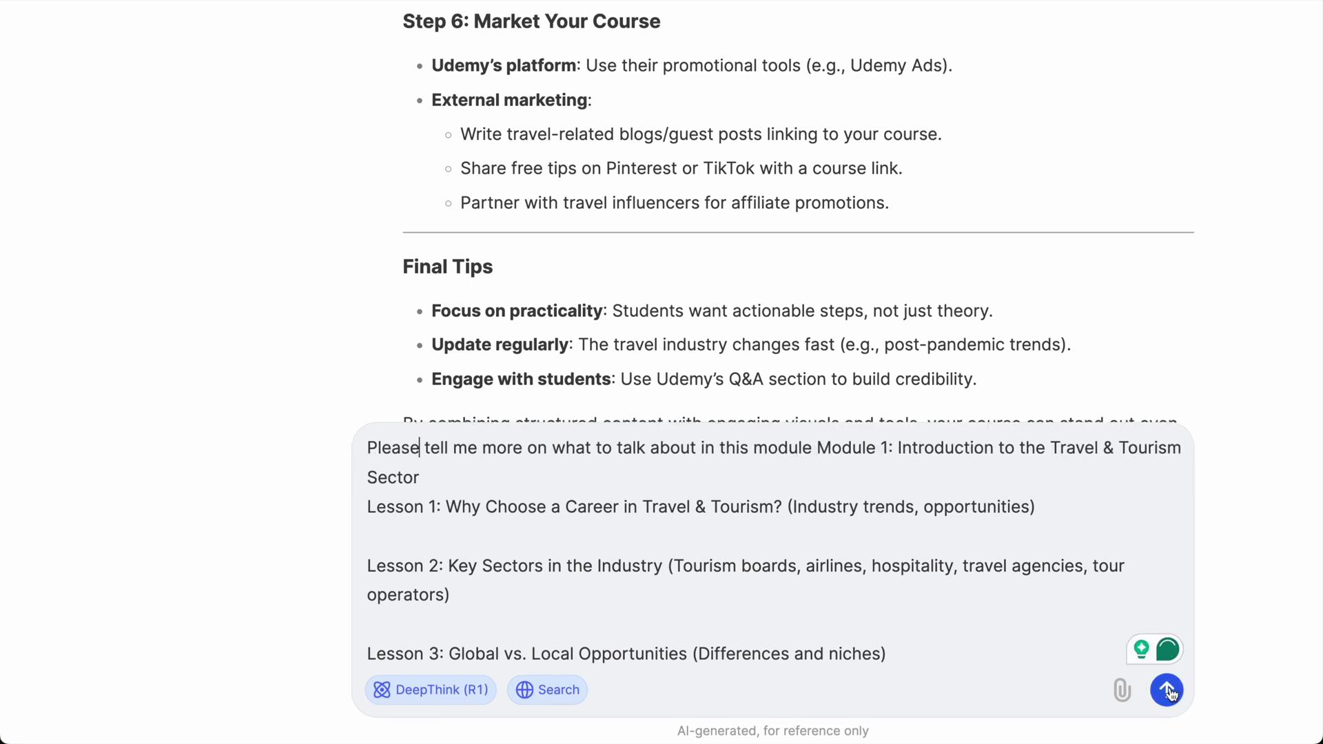
left_click(1167, 690)
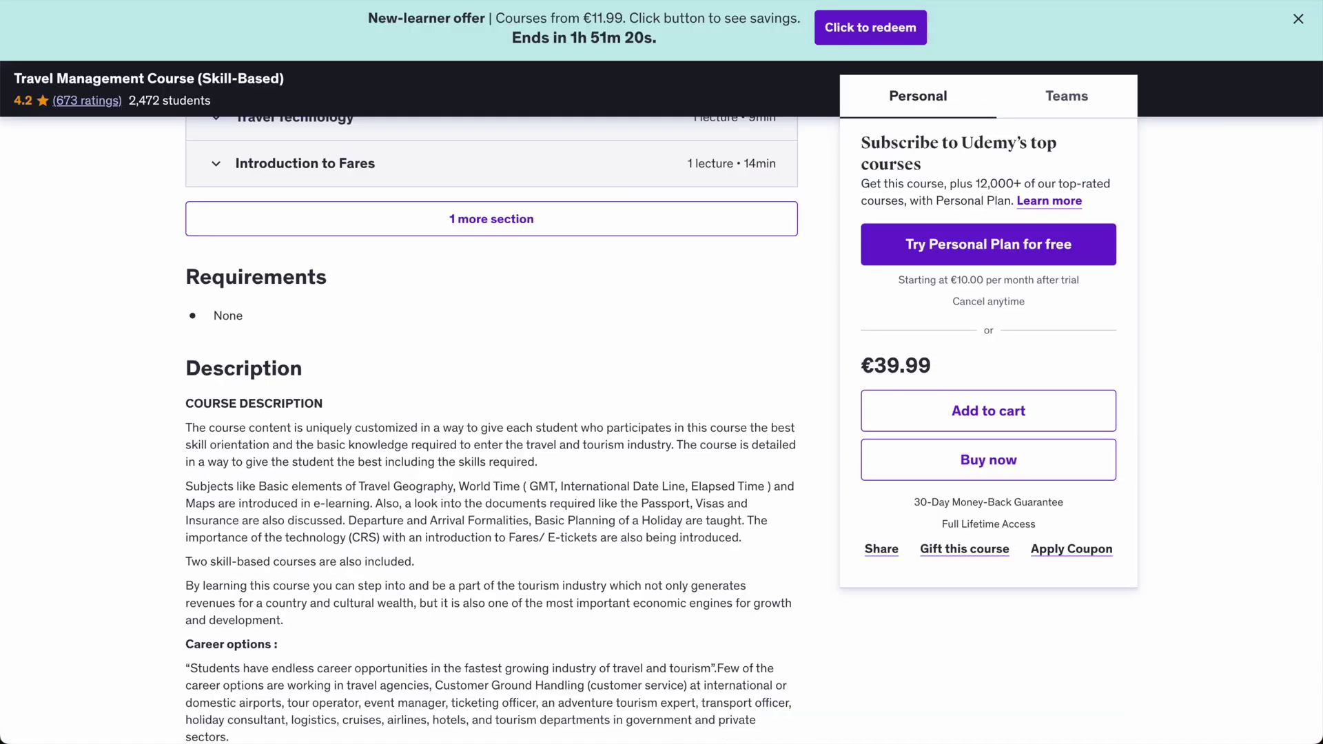
scroll(681, 258, "up", 15)
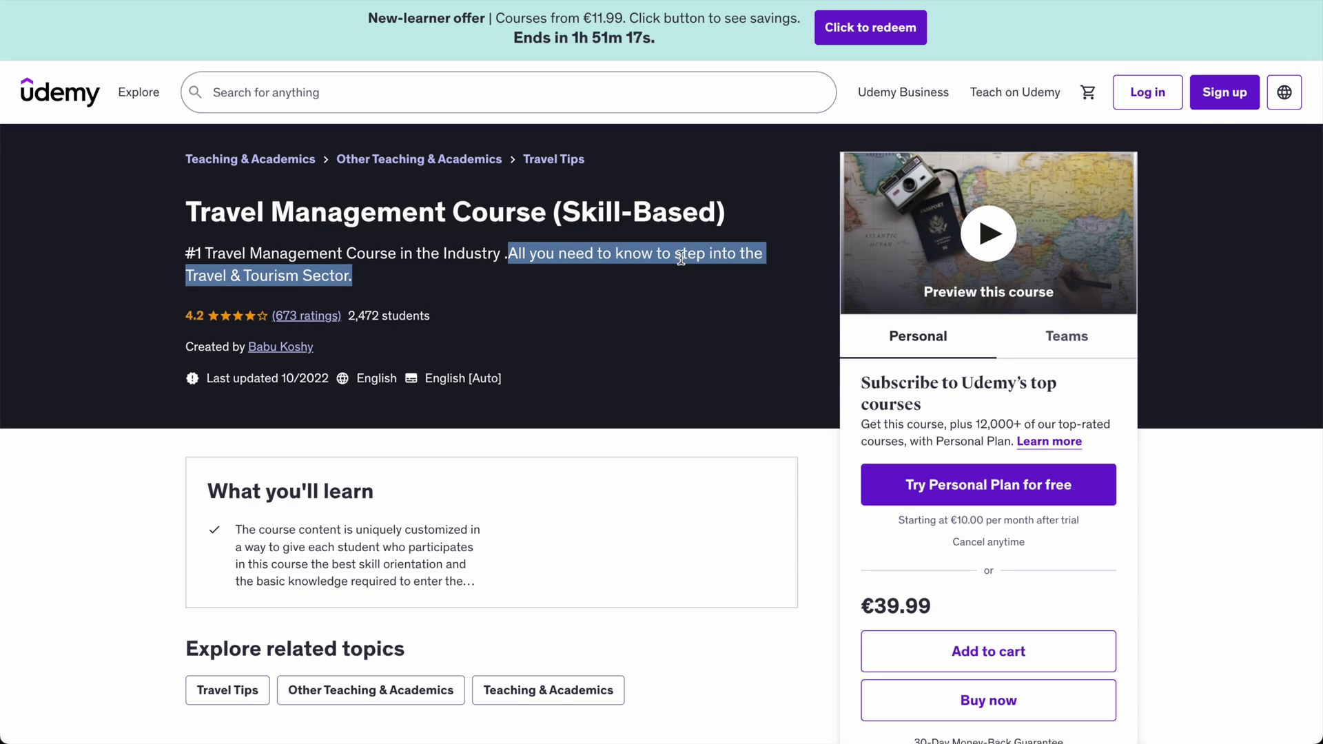
- Expand the Introduction To Travel Geography and Types of Travel Geography curriculum sections
left_click(644, 392)
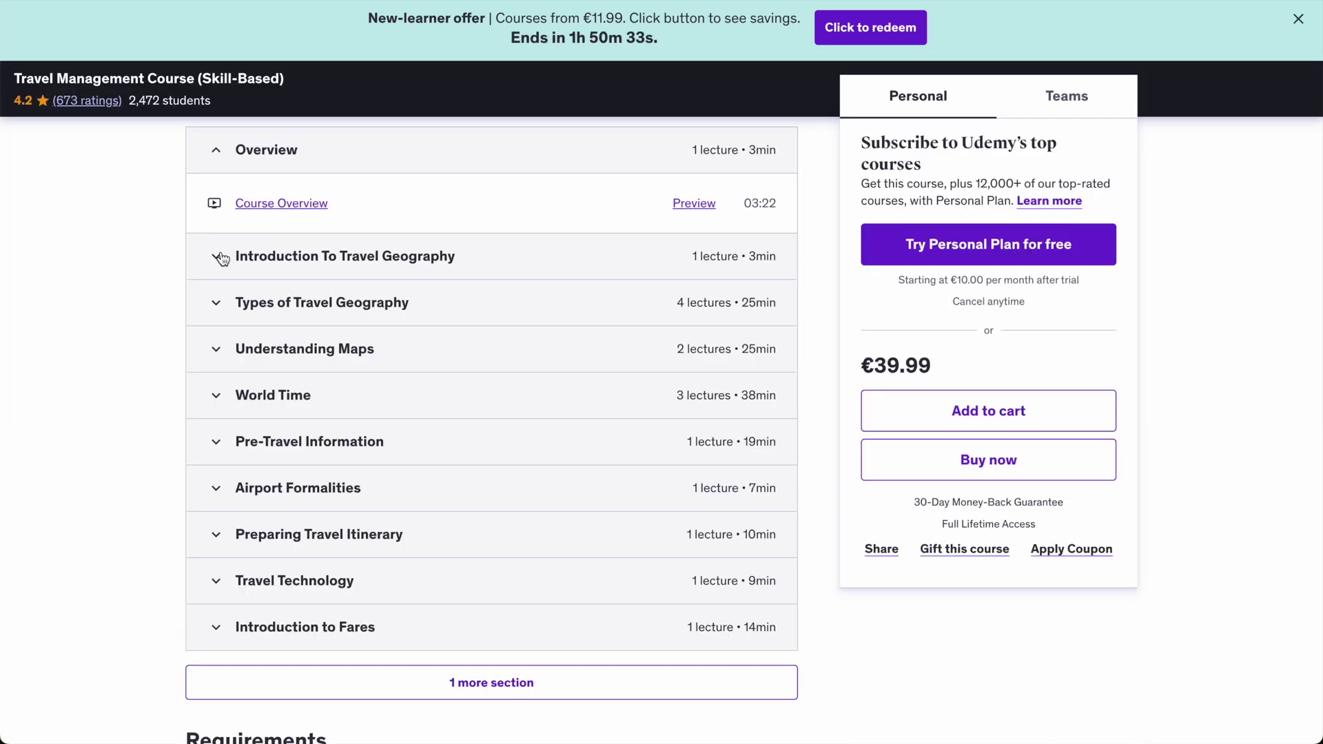
left_click(222, 257)
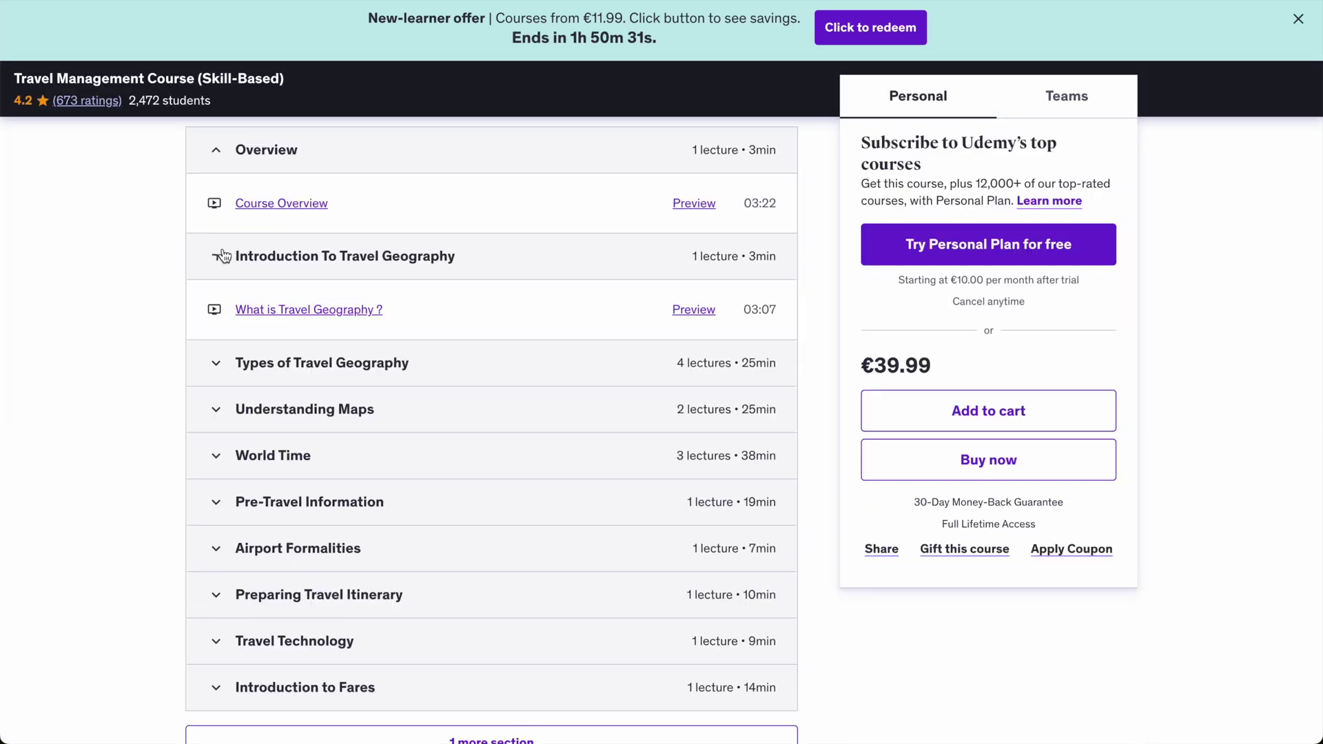
left_click(215, 363)
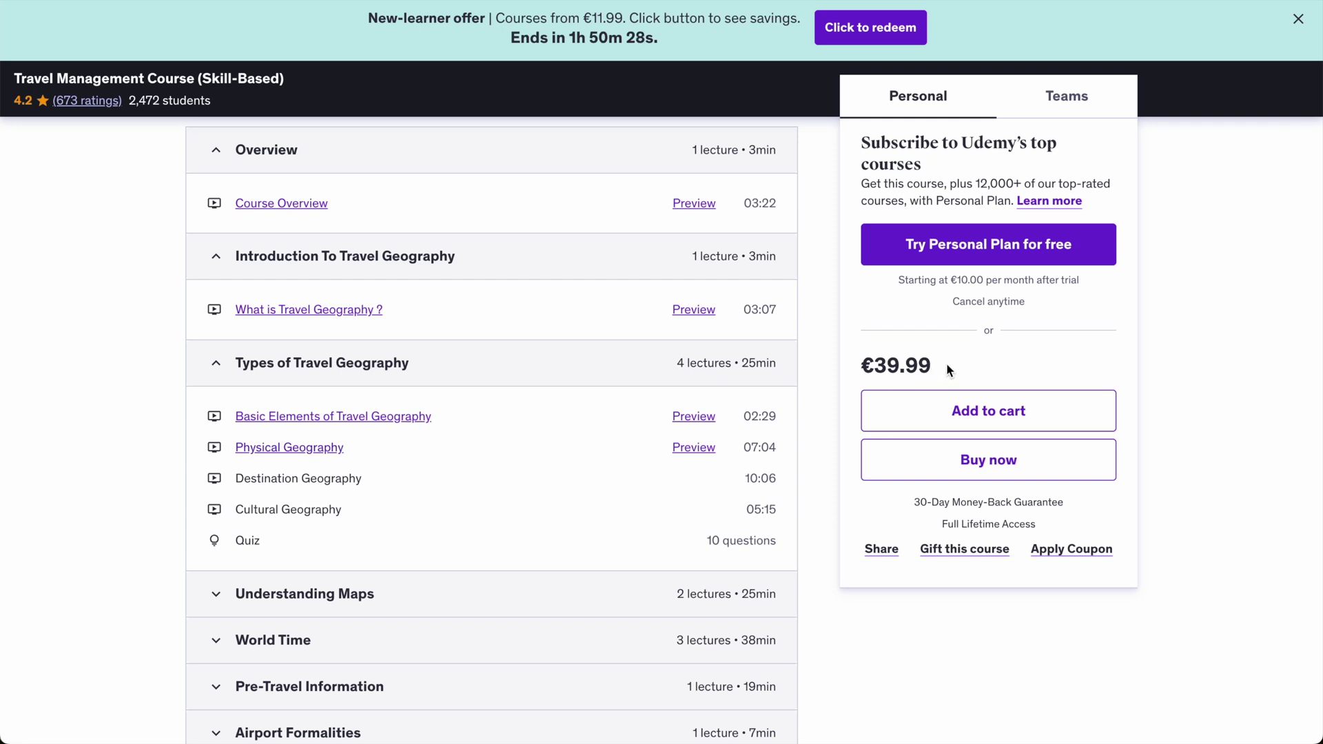
scroll(946, 362, "up", 3)
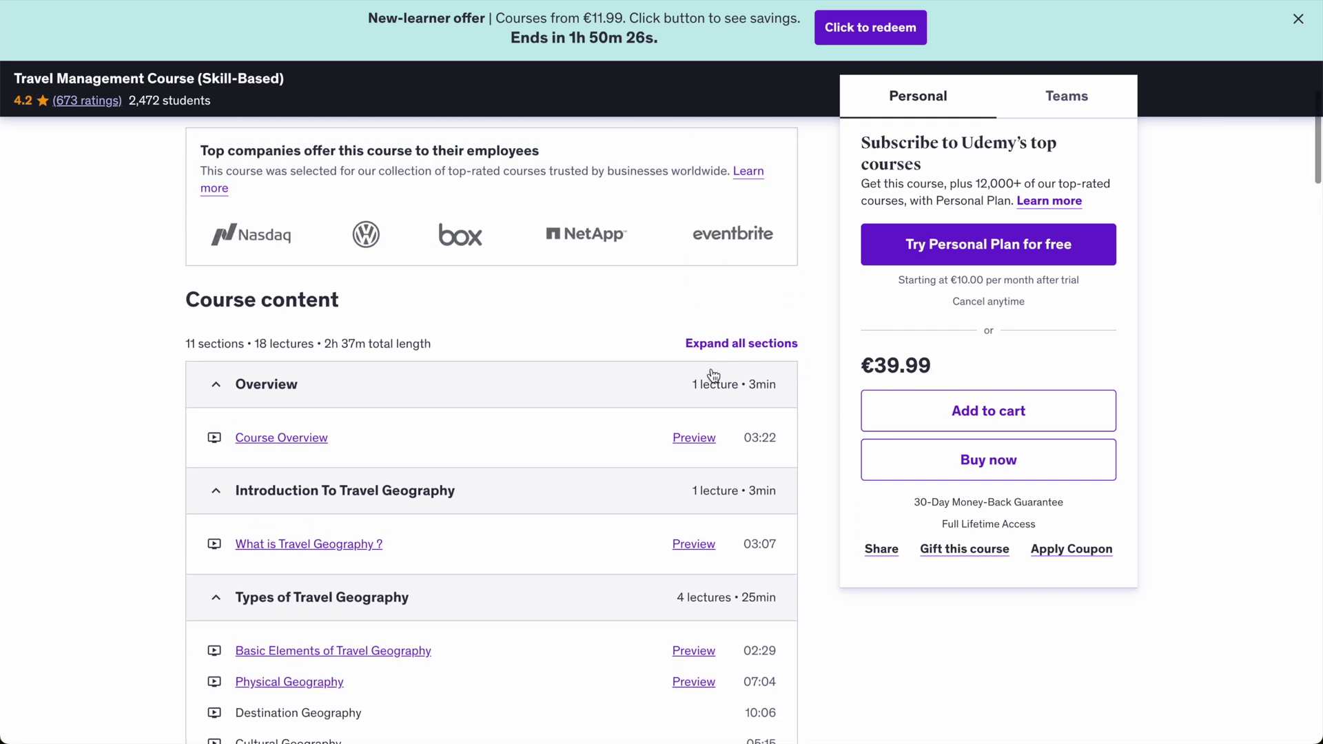
scroll(714, 376, "down", 1)
scroll(696, 376, "up", 2)
scroll(688, 375, "down", 2)
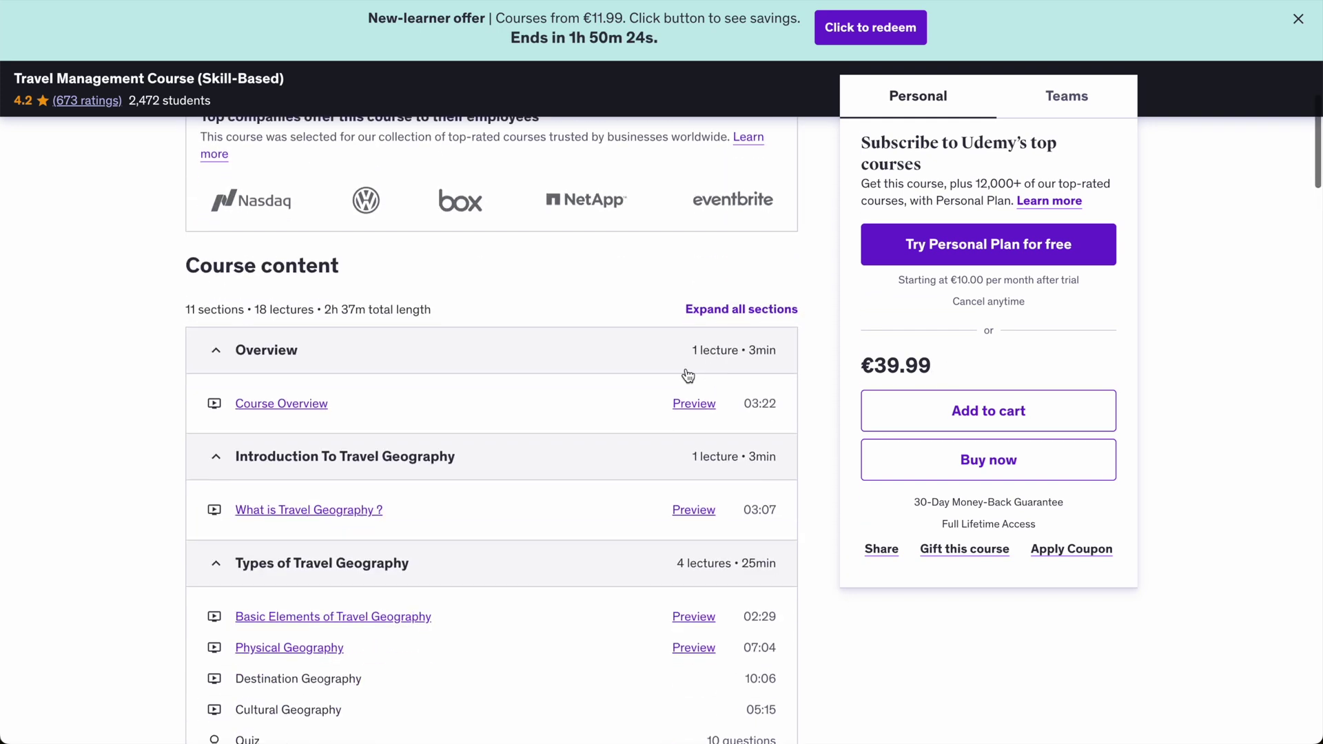
- Open a free preview lecture, play it, then skip ahead to 0:24 and 0:42
left_click(298, 407)
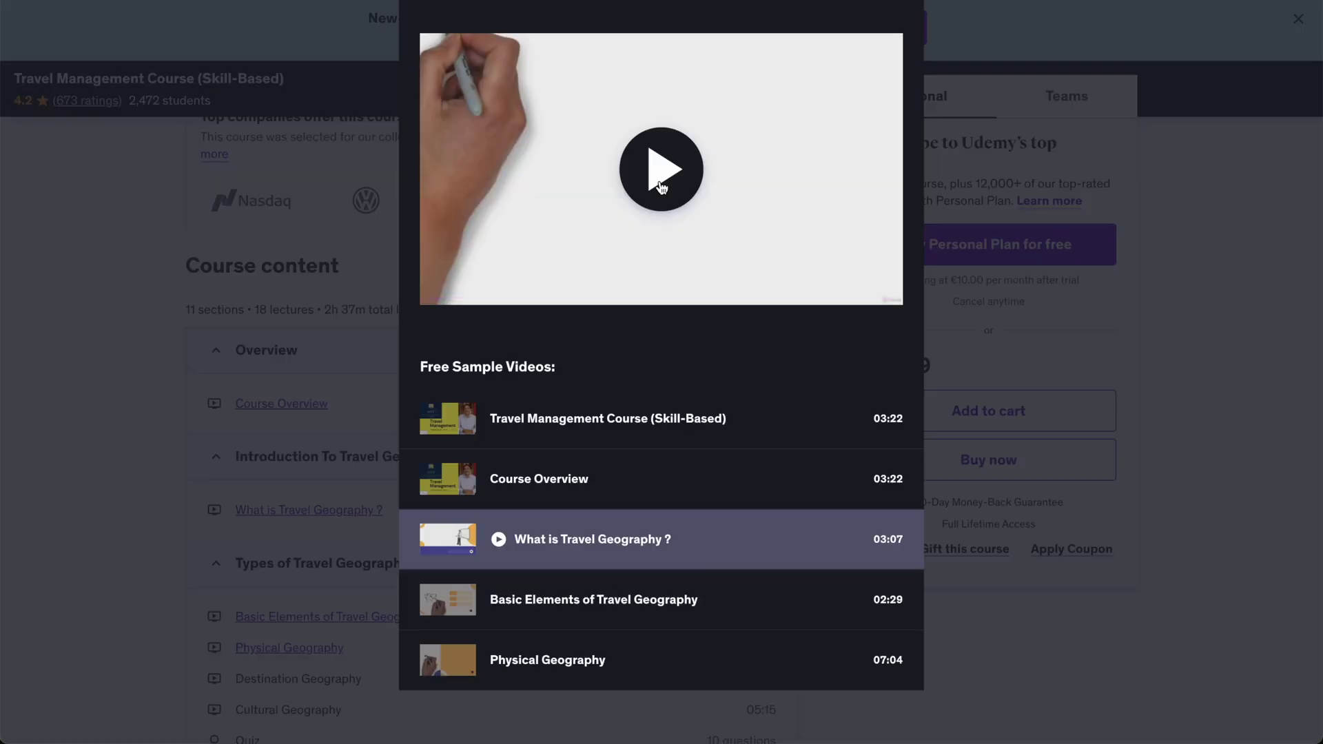
left_click(660, 186)
left_click(437, 324)
left_click(494, 297)
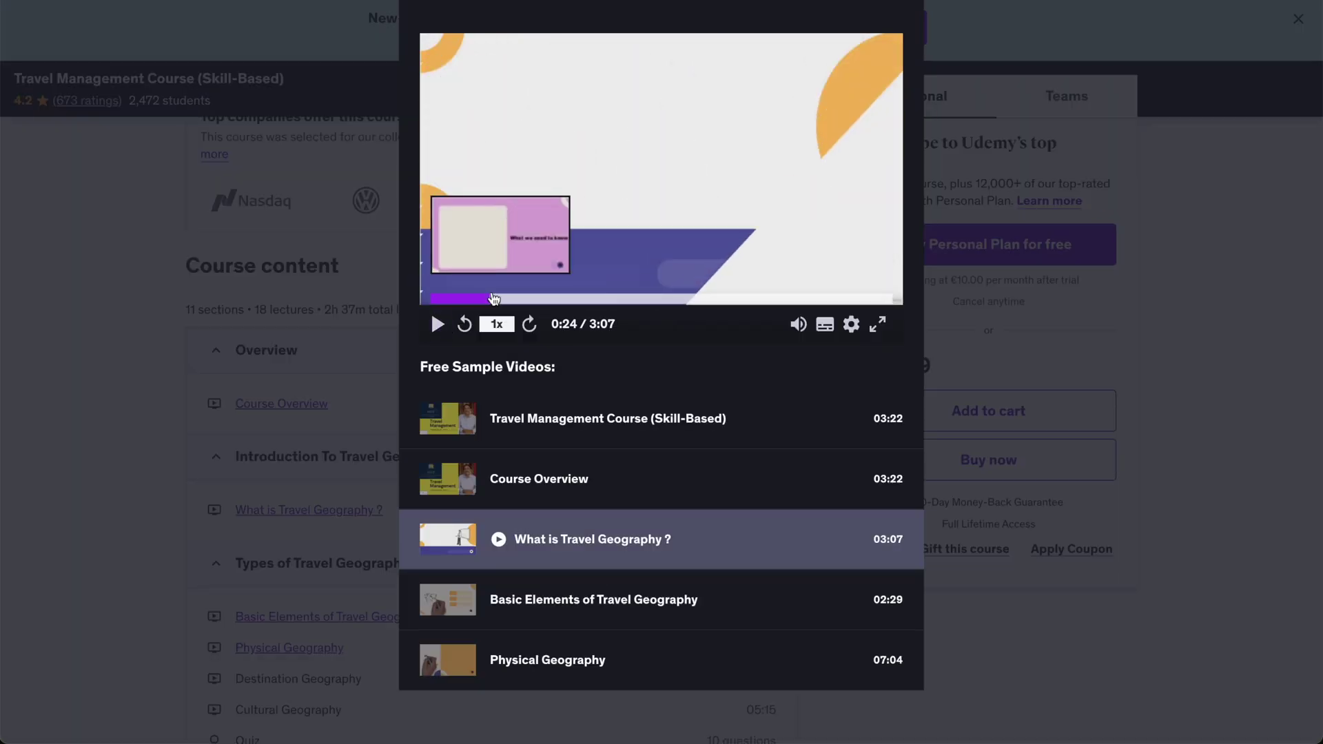
left_click(534, 298)
scroll(775, 181, "up", 2)
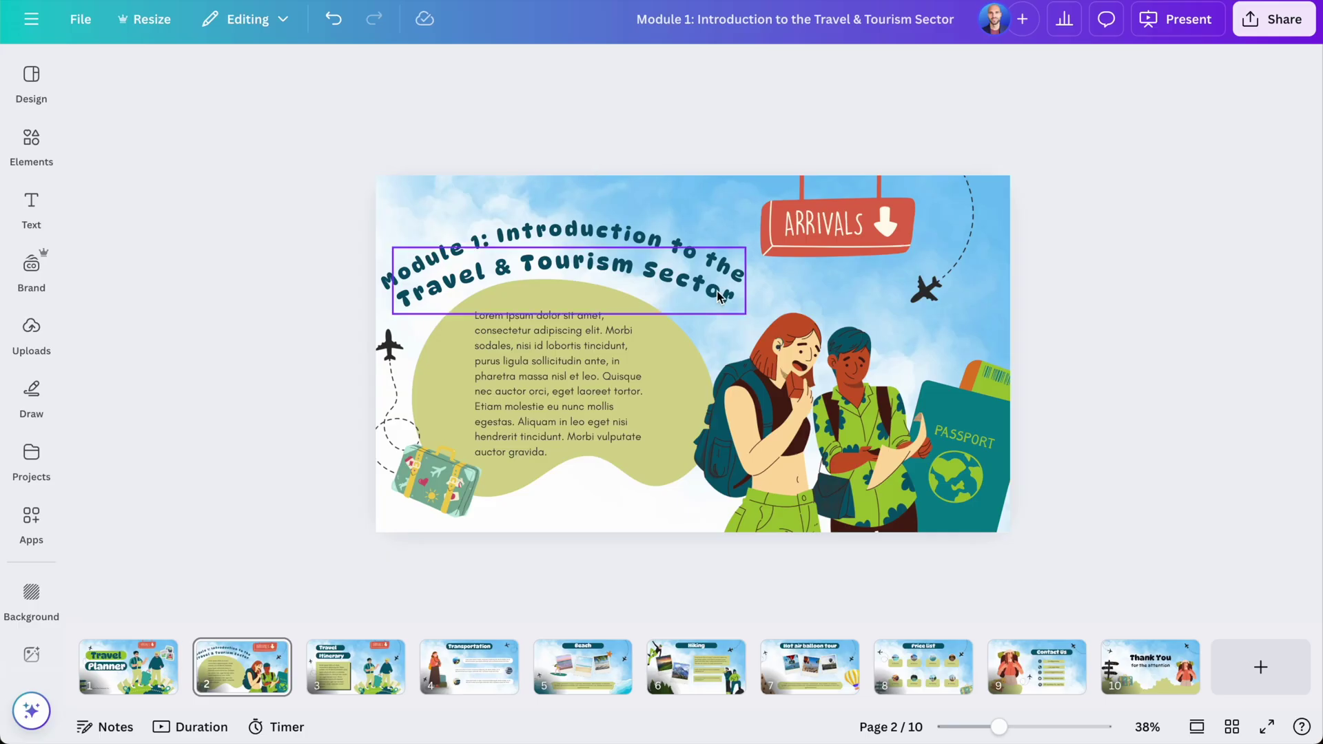
scroll(717, 296, "up", 3)
scroll(717, 296, "down", 2)
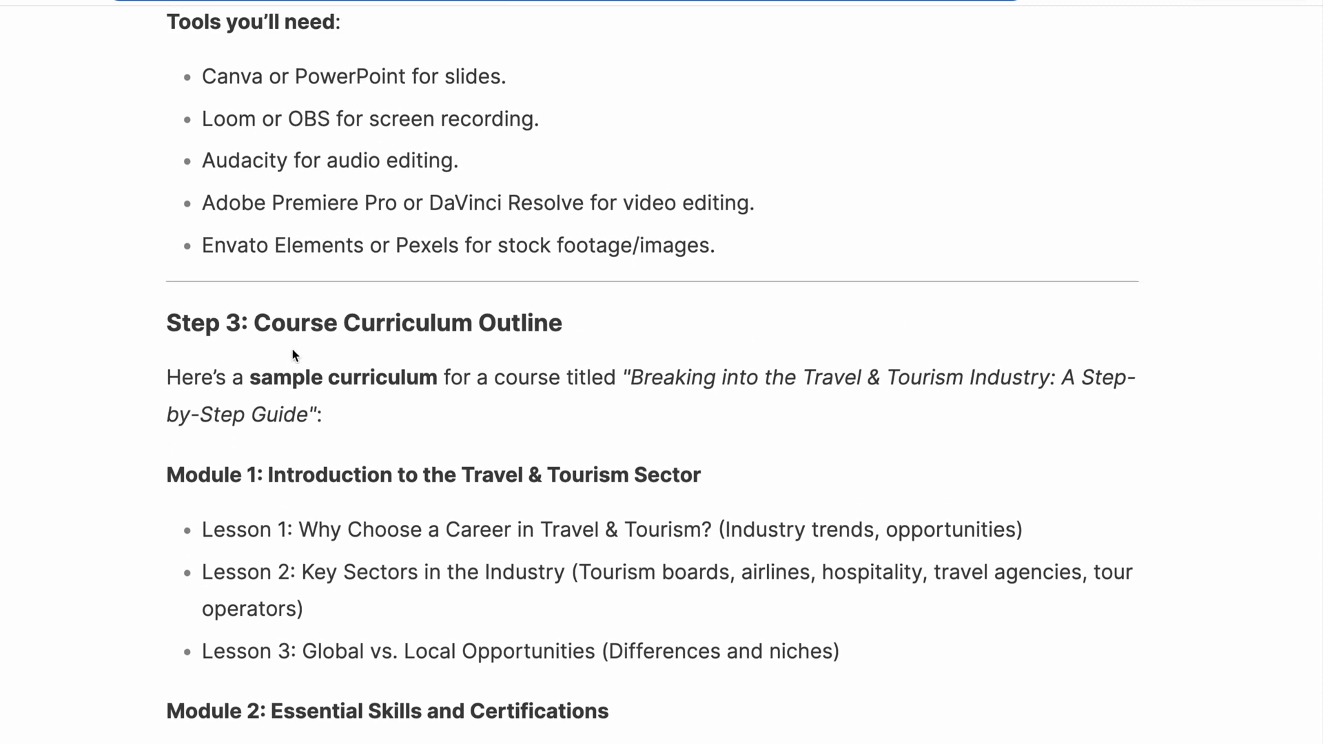
- Highlight the italic title 'Breaking into the Travel & Tourism Industry: A Step-by-Step Guide' under Step 3
left_click_drag(168, 322, 557, 320)
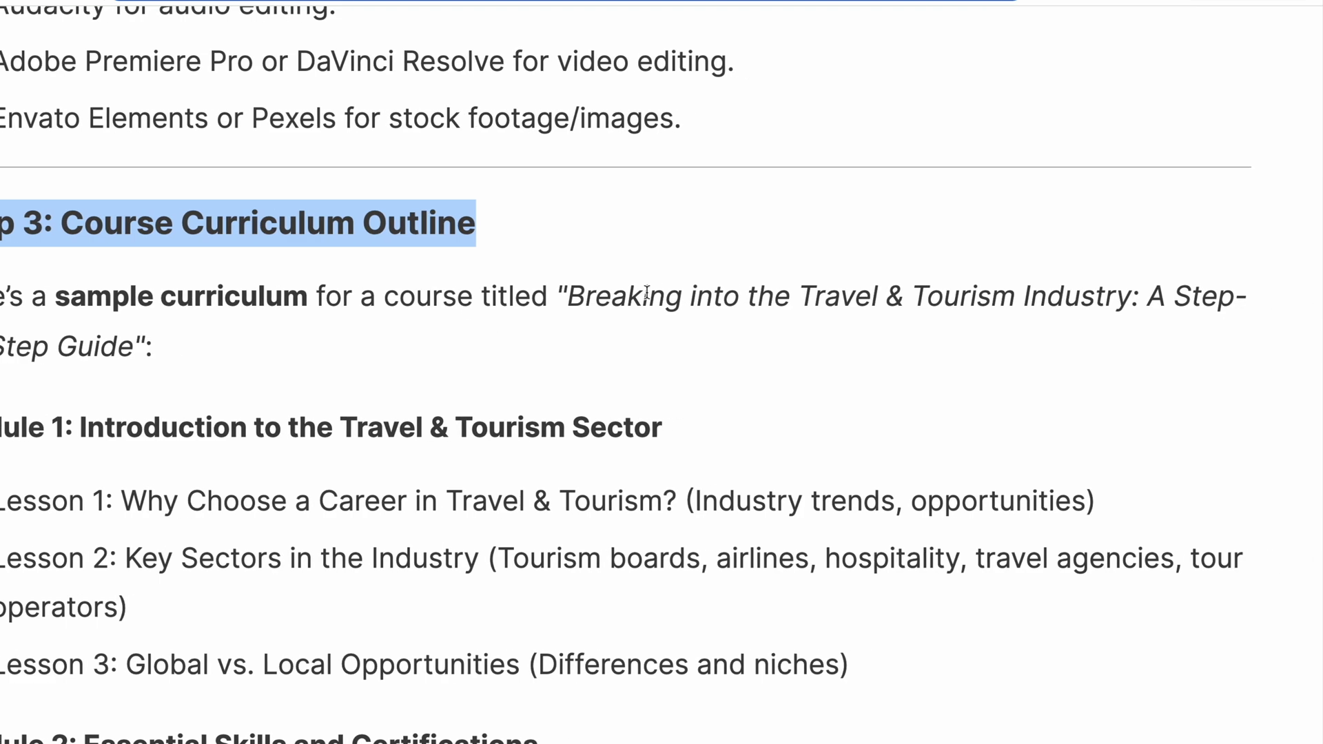
left_click_drag(567, 298, 1013, 308)
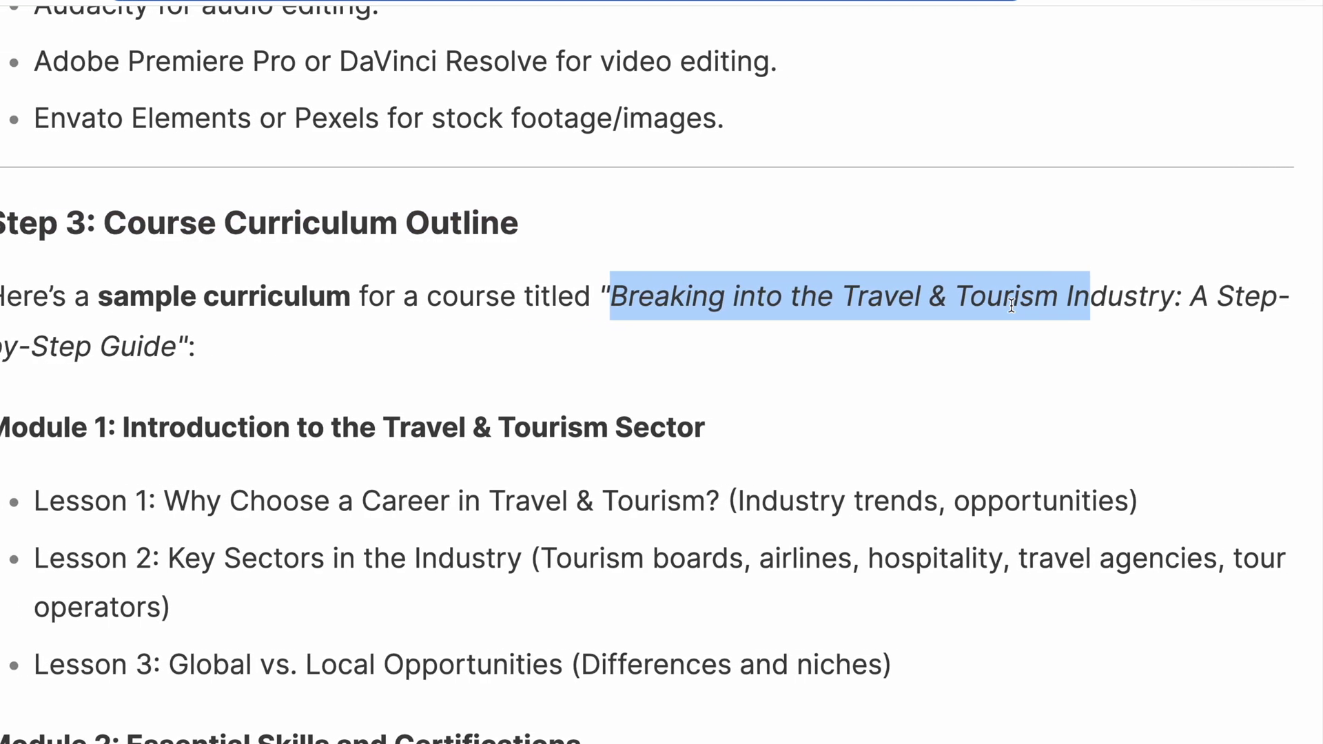
left_click_drag(112, 345, 186, 346)
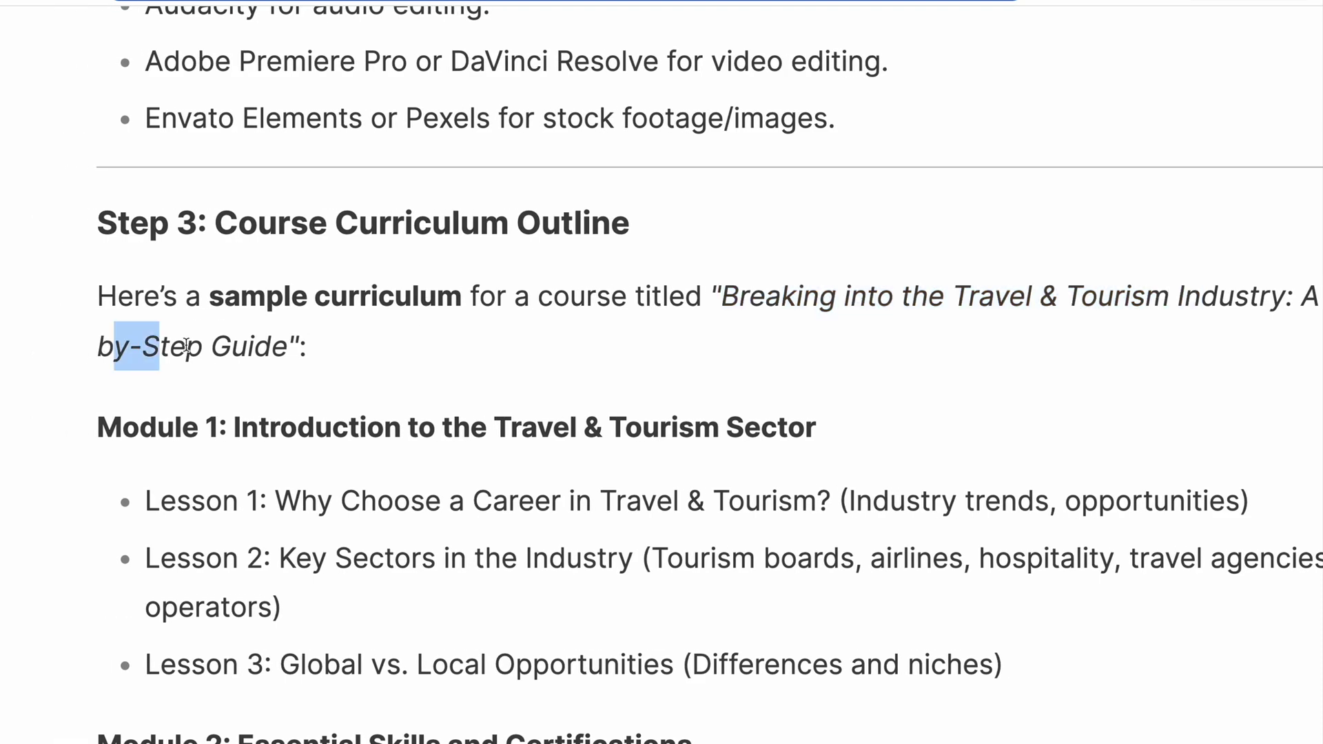
left_click_drag(660, 304, 1128, 334)
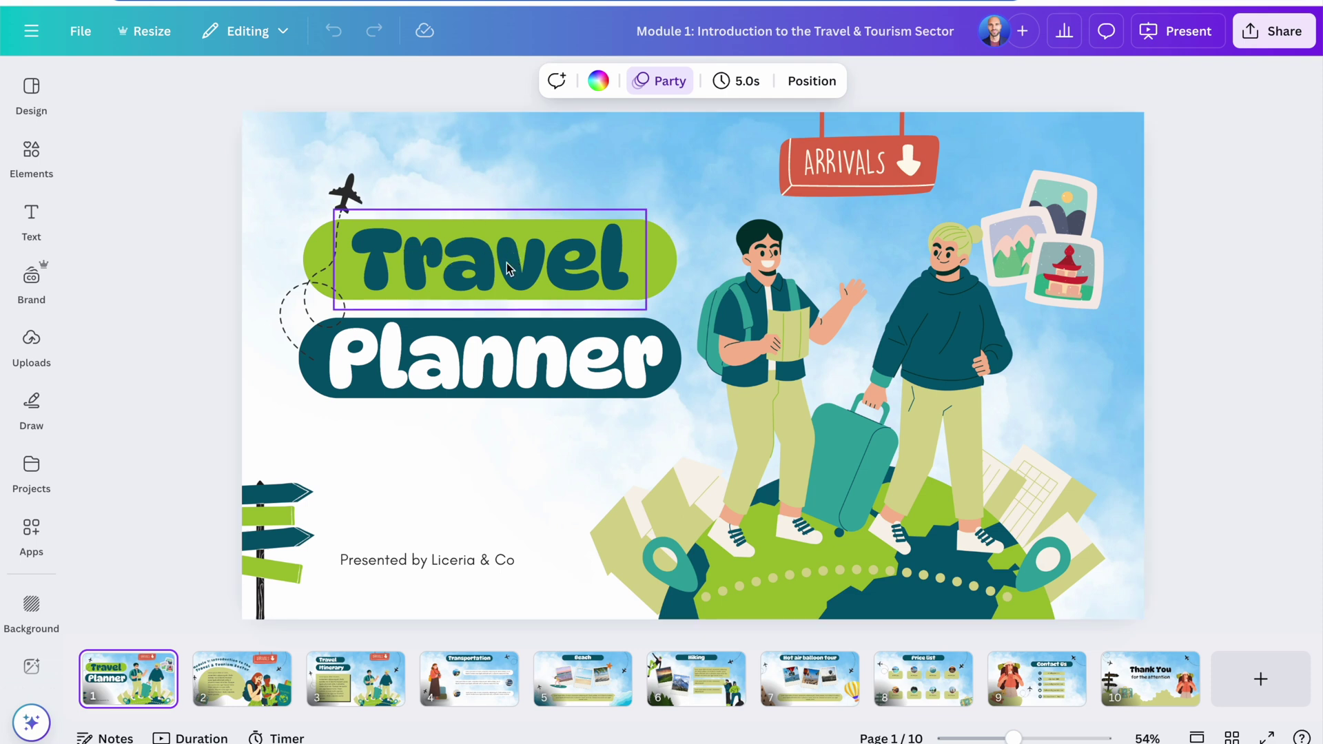
- Change the cover slide title word 'Planner' to 'GUIDE' so it reads 'Travel GUIDE'
left_click(441, 359)
double_click(441, 358)
type("GUYD")
key("BackSpace")
key("BackSpace")
type("IDE")
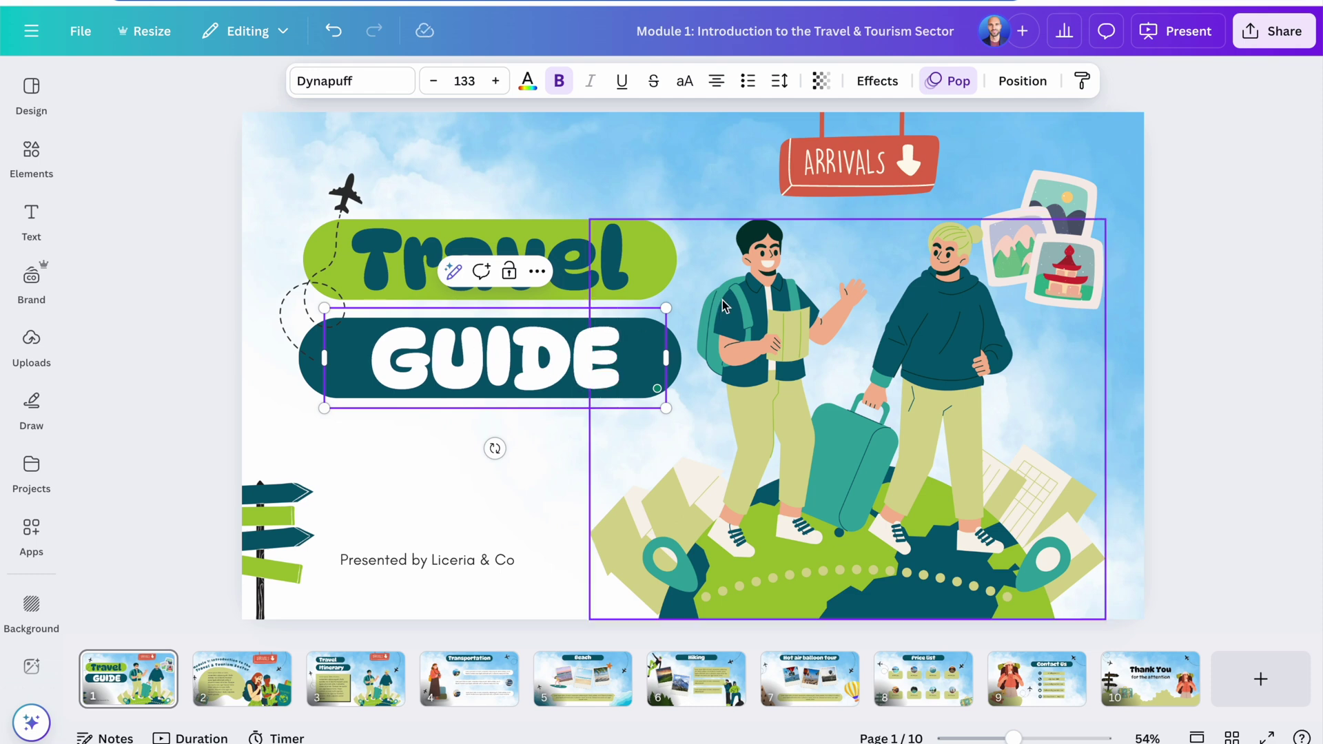
- Replace the presenter credit with 'STEP BY STEP' beneath the title and start the full-screen presentation
left_click(396, 563)
double_click(396, 564)
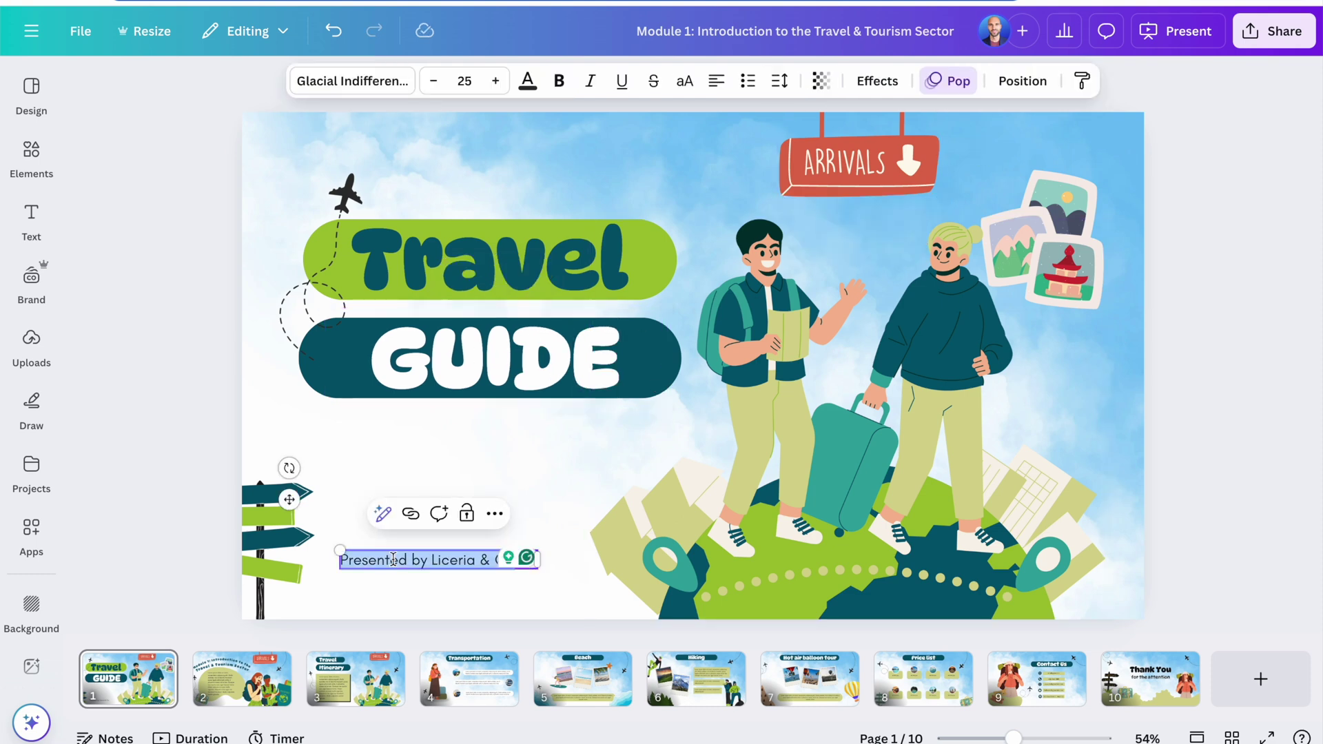
type("STEP BY STEP")
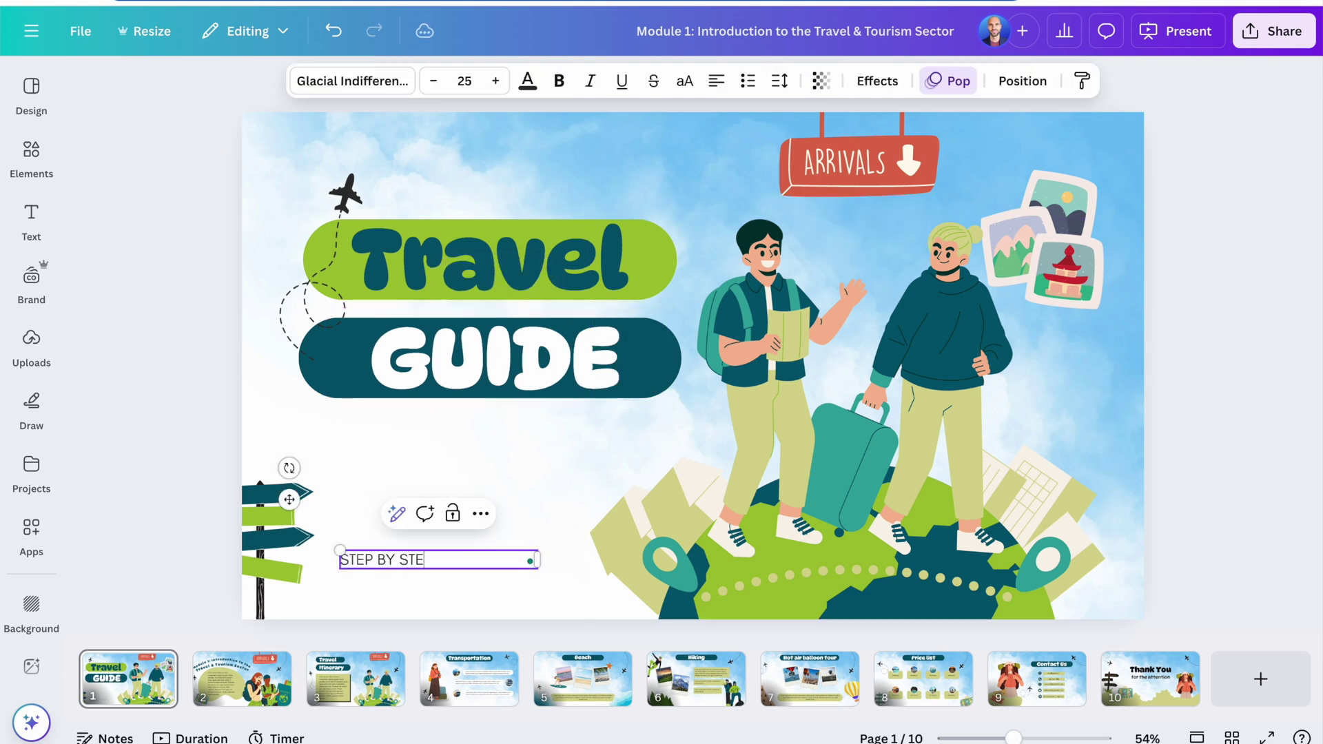
left_click_drag(393, 561, 422, 416)
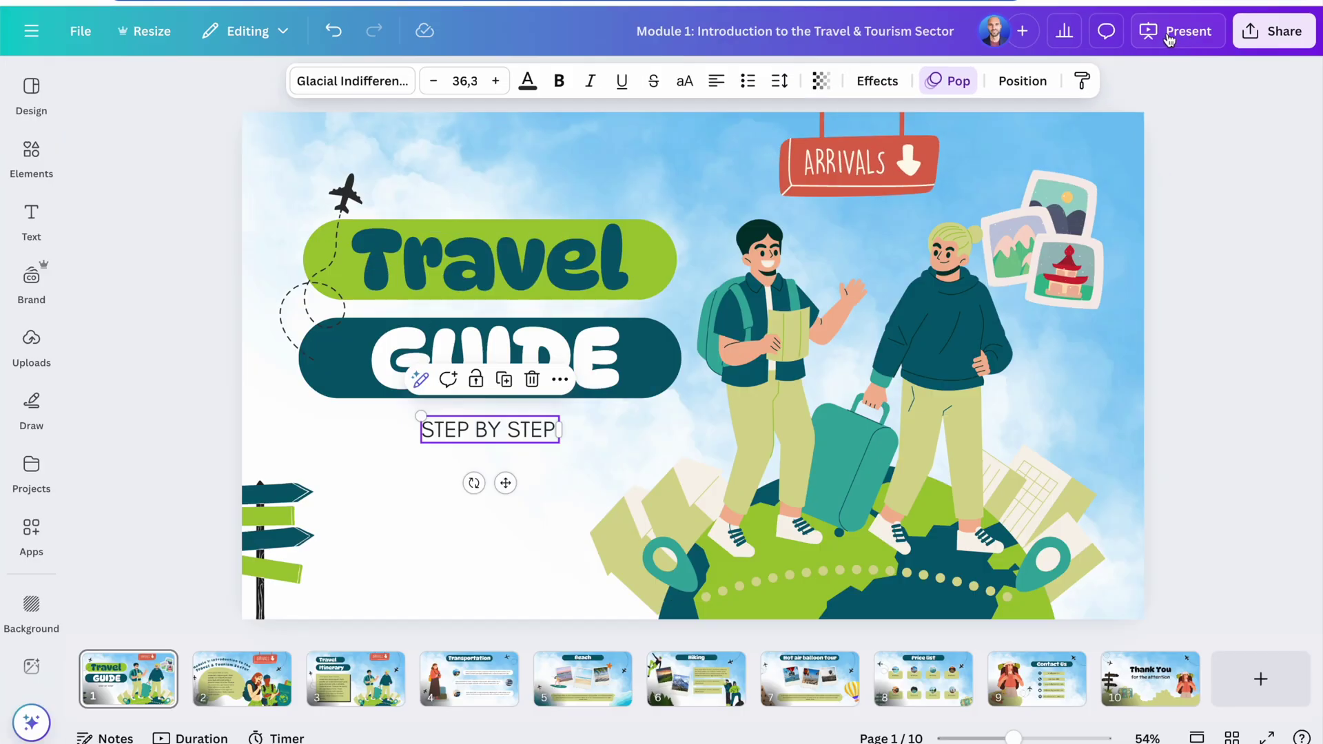
left_click(1171, 39)
left_click(1117, 594)
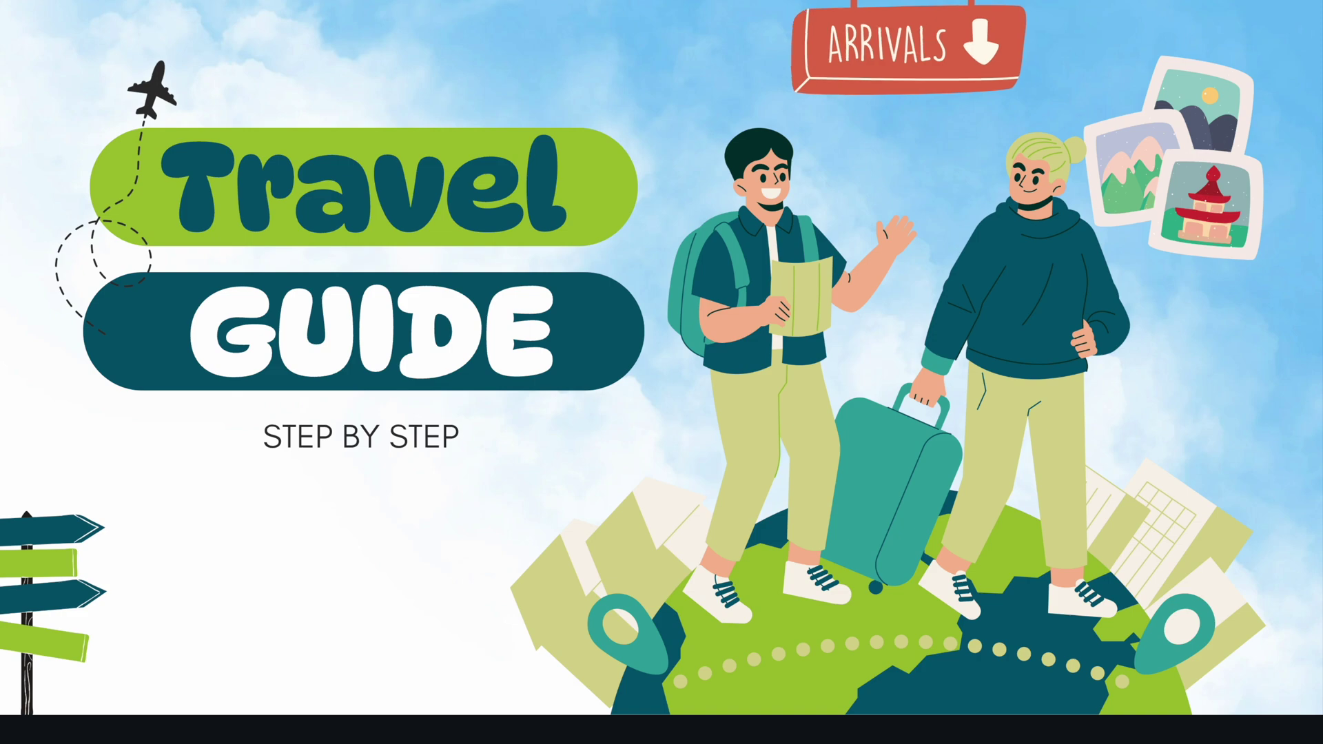
- Advance the full-screen slideshow from the Travel GUIDE cover past the Module 1 slide
key("Right")
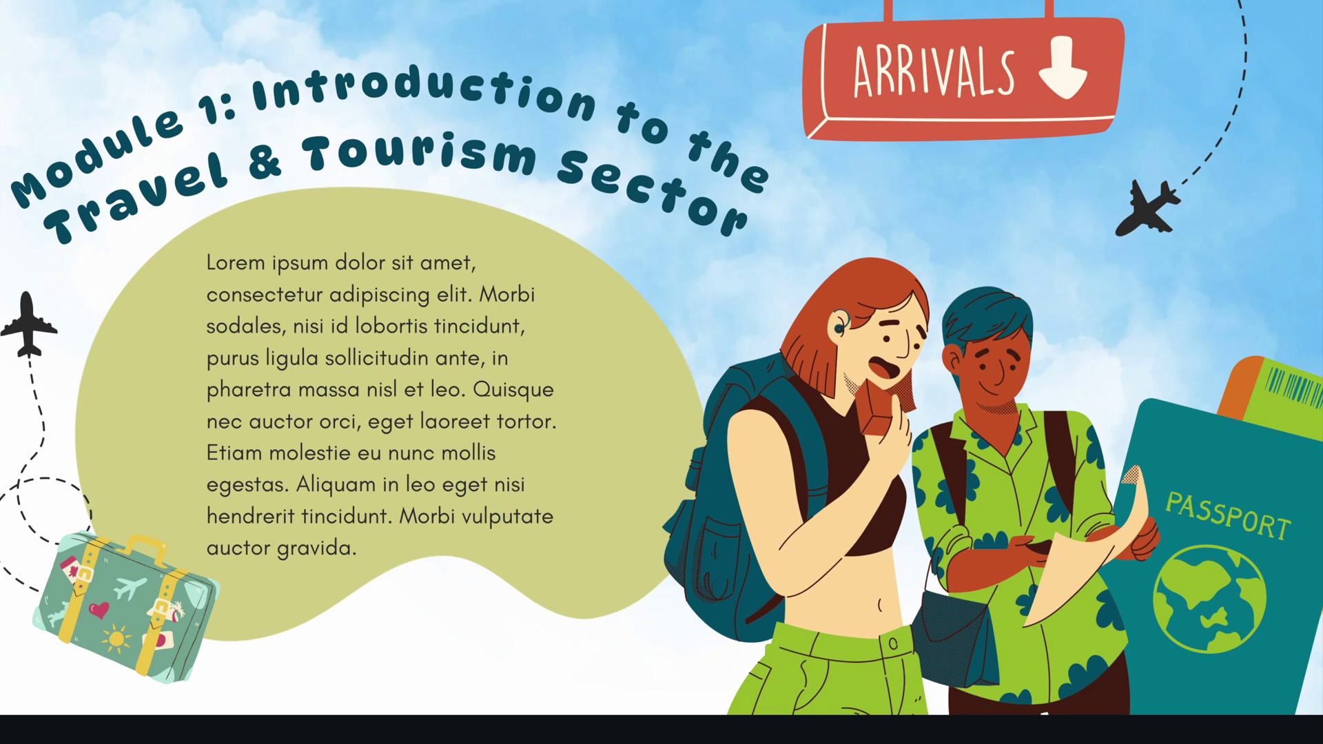
key("Right")
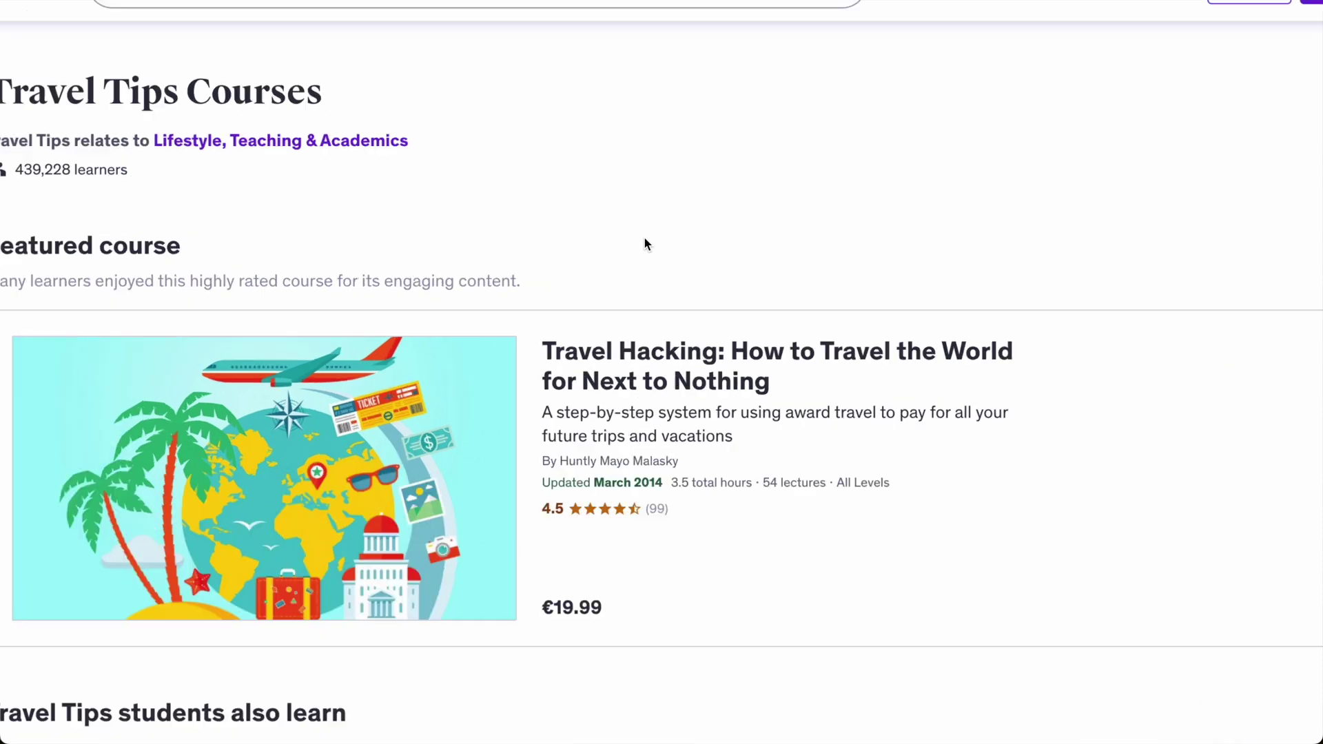
scroll(603, 260, "down", 5)
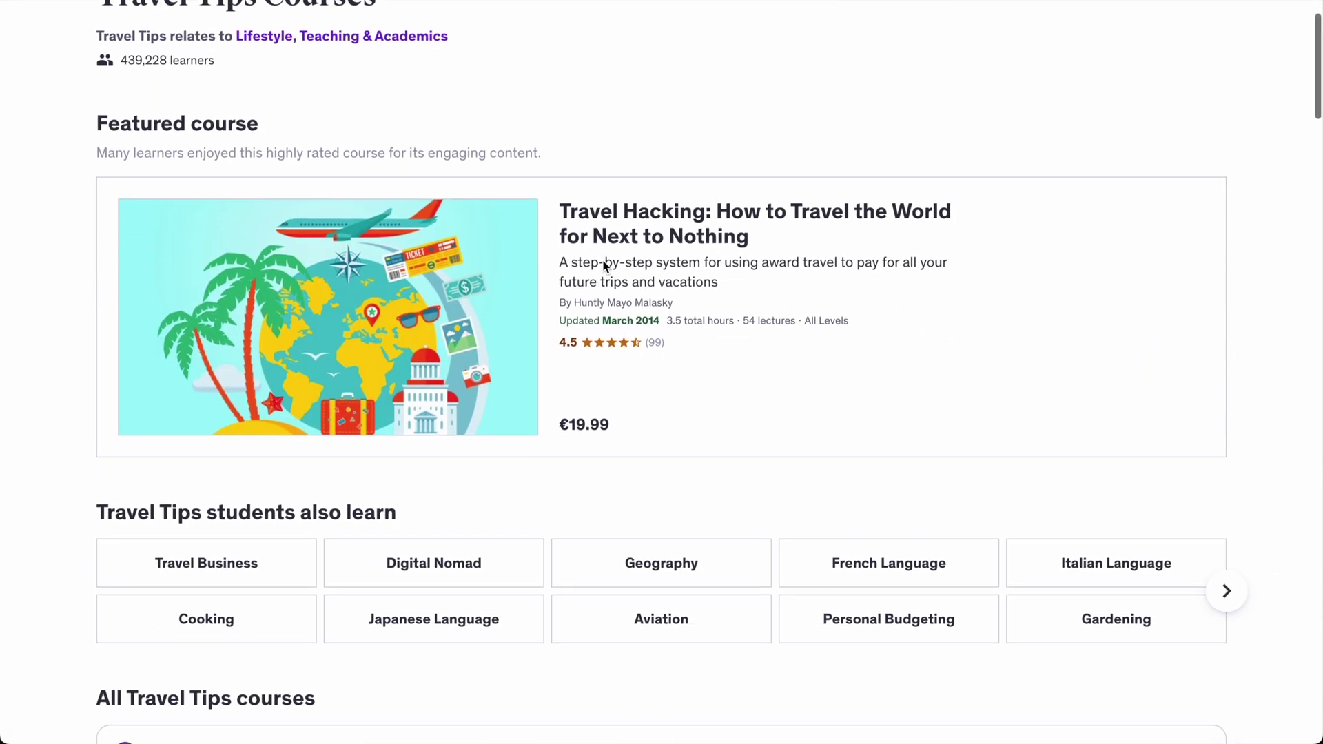
scroll(604, 268, "down", 7)
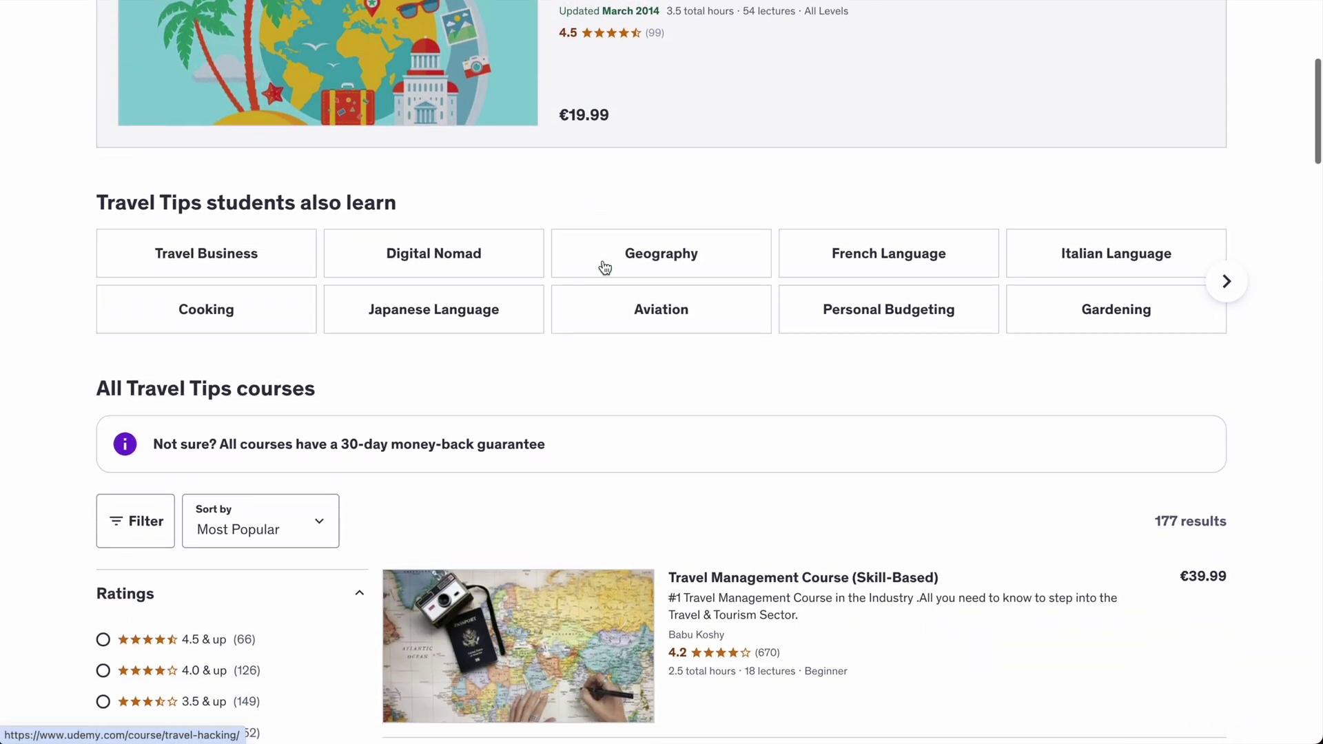
scroll(604, 266, "down", 2)
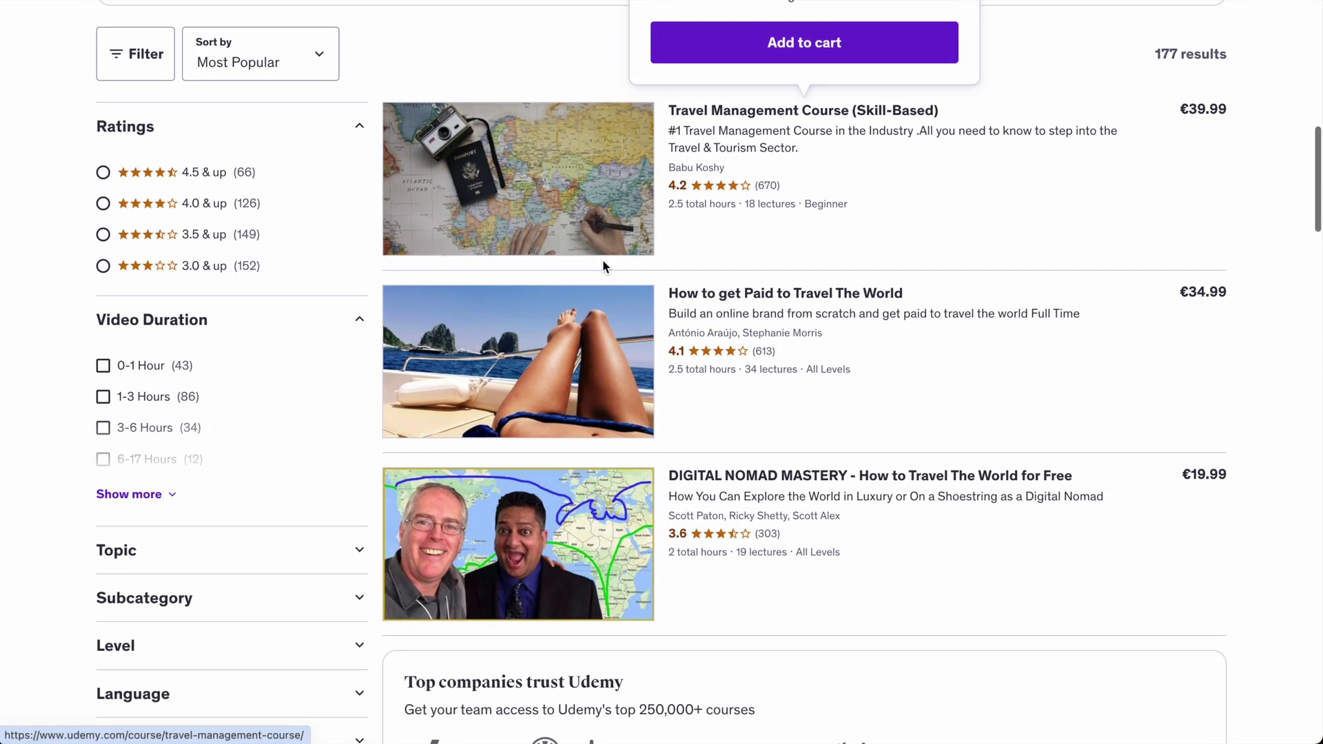
scroll(604, 266, "up", 9)
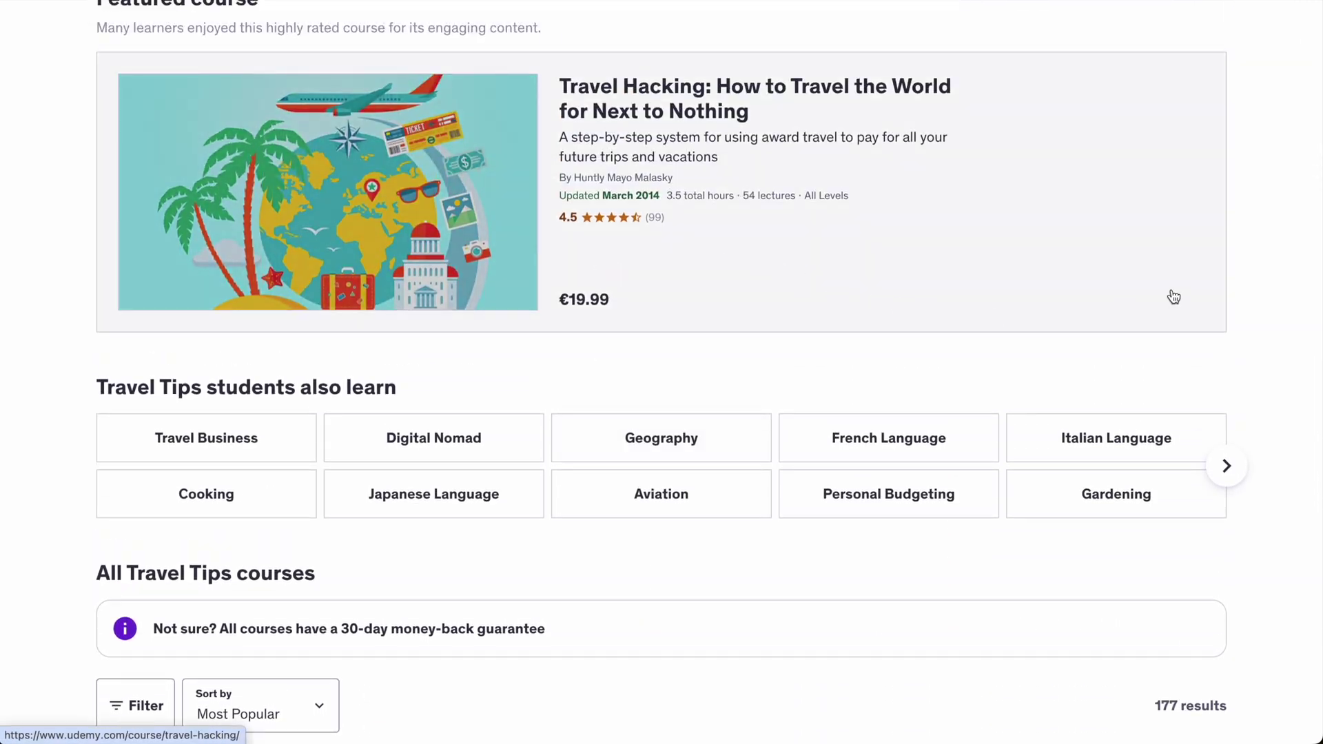
scroll(1214, 296, "up", 4)
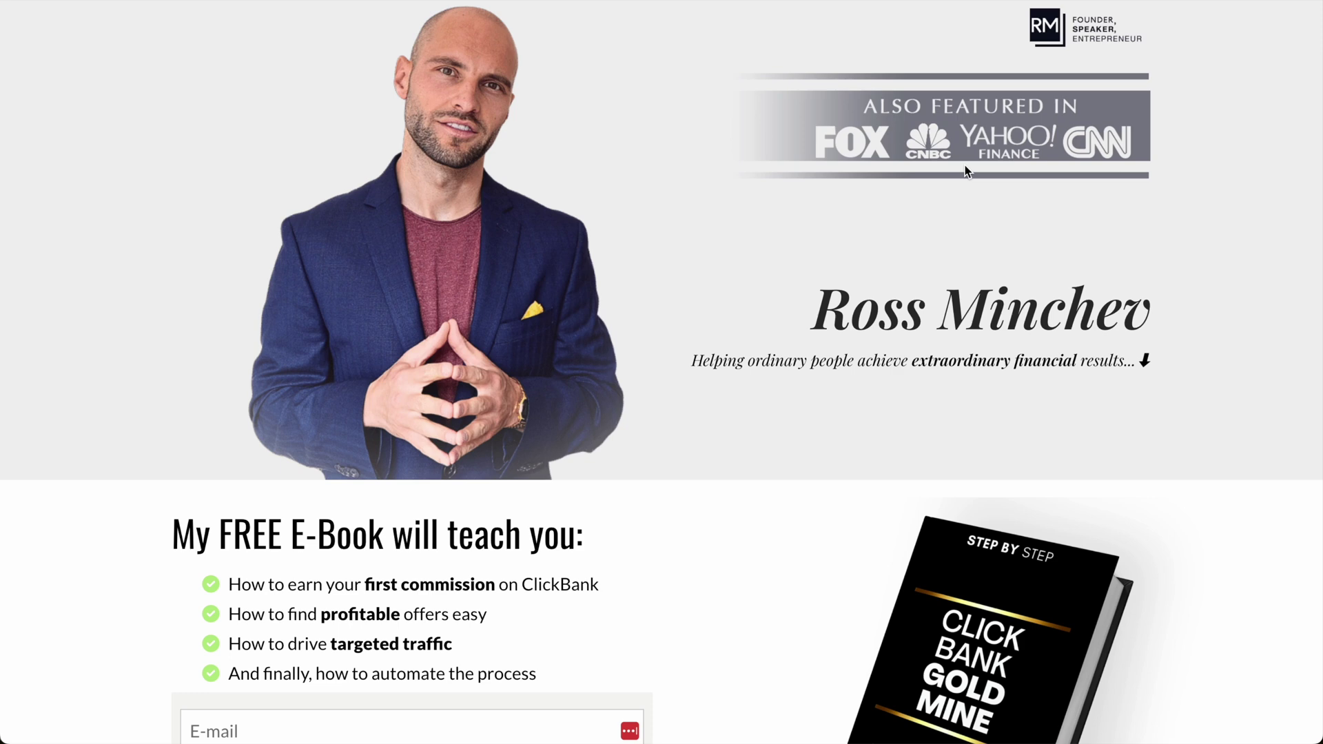
scroll(878, 167, "down", 20)
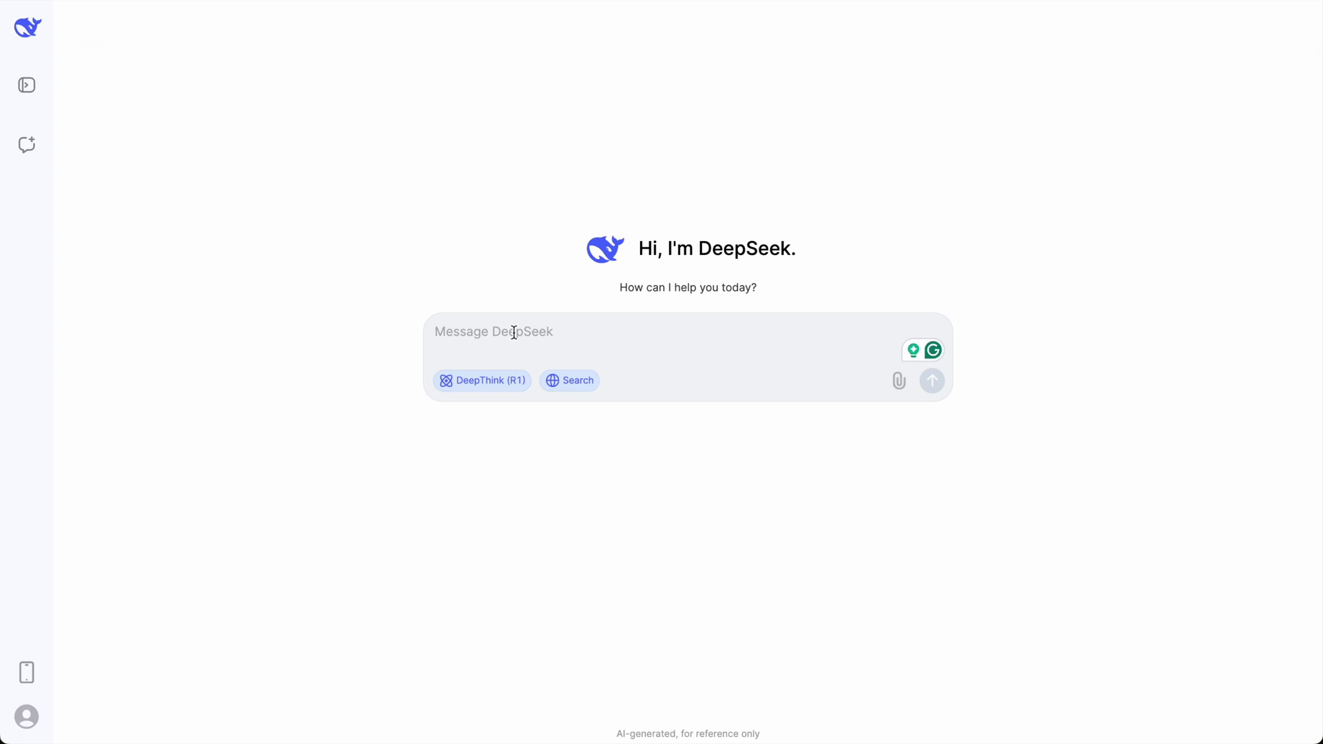
- Send DeepSeek the domain-ideas request for a Travel Management Course website, with the duplicate 'about' removed
type("hey")
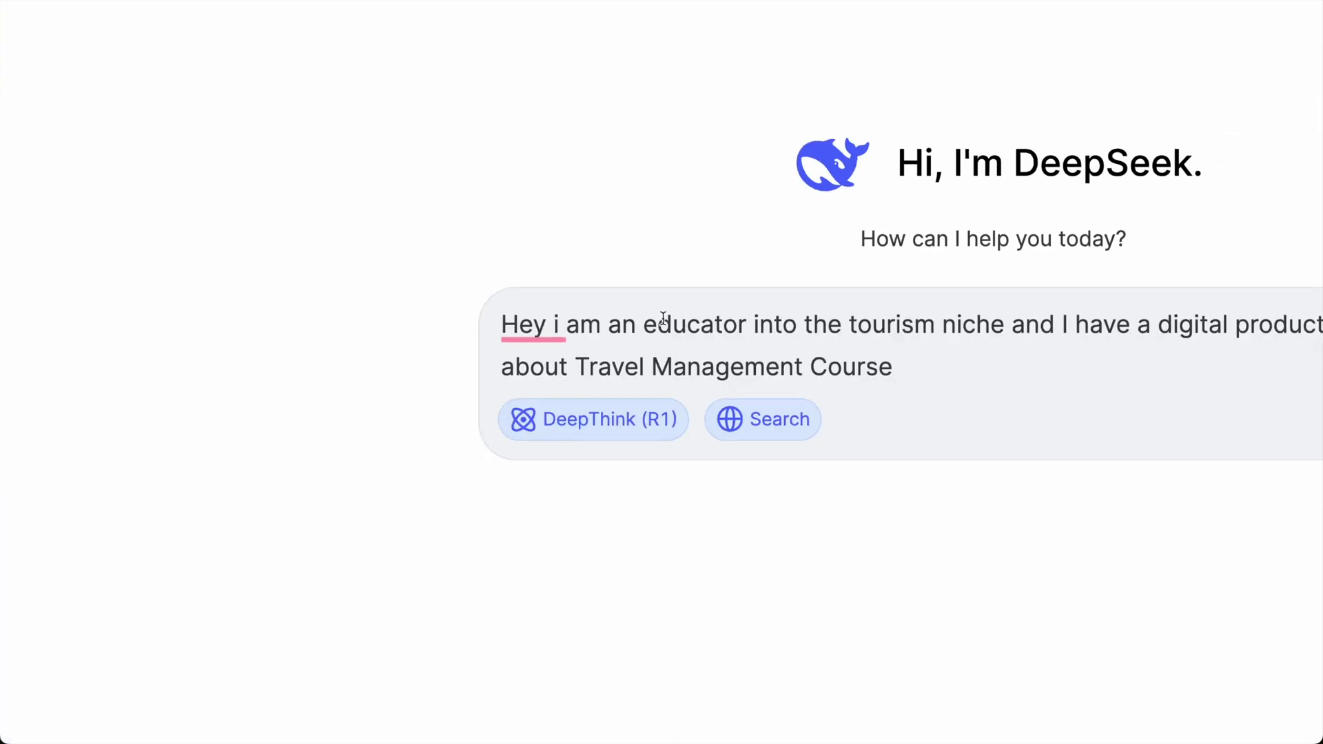
left_click_drag(508, 331, 701, 329)
left_click_drag(908, 324, 517, 416)
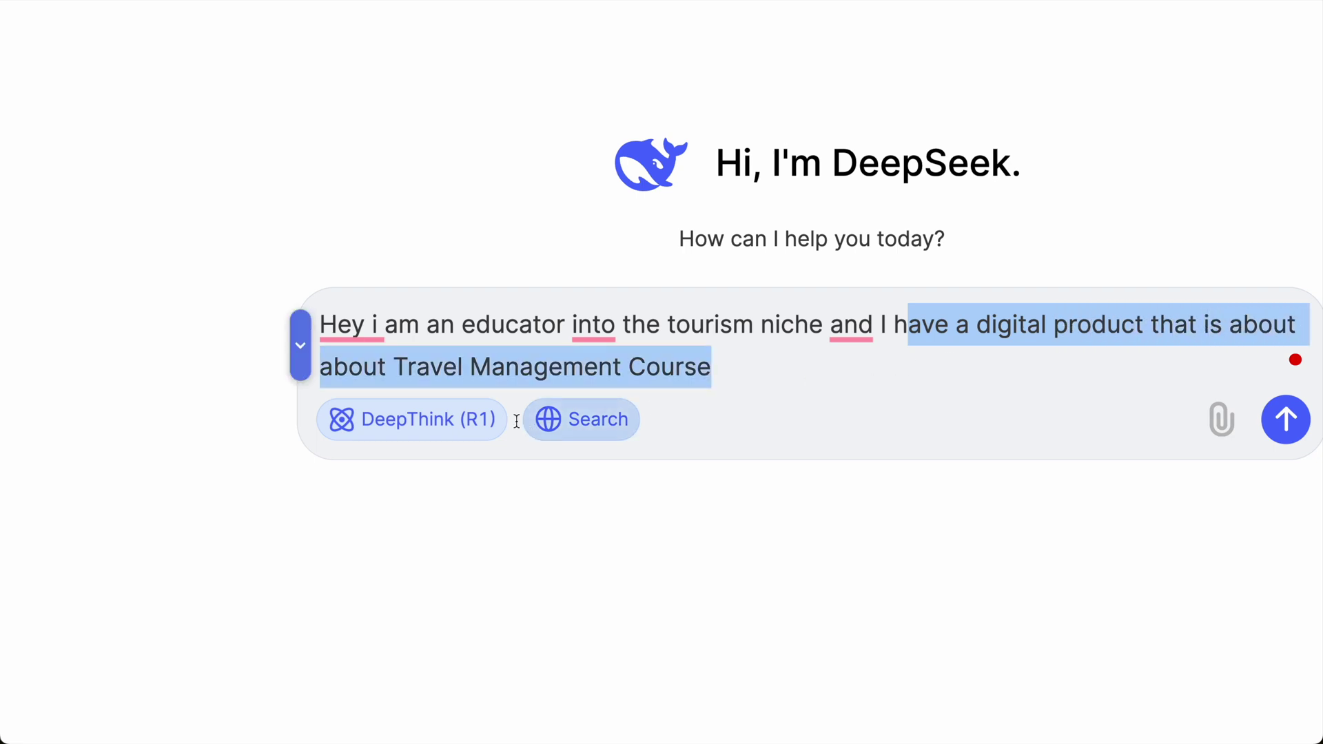
double_click(420, 367)
double_click(369, 366)
key("BackSpace")
left_click_drag(651, 367, 551, 396)
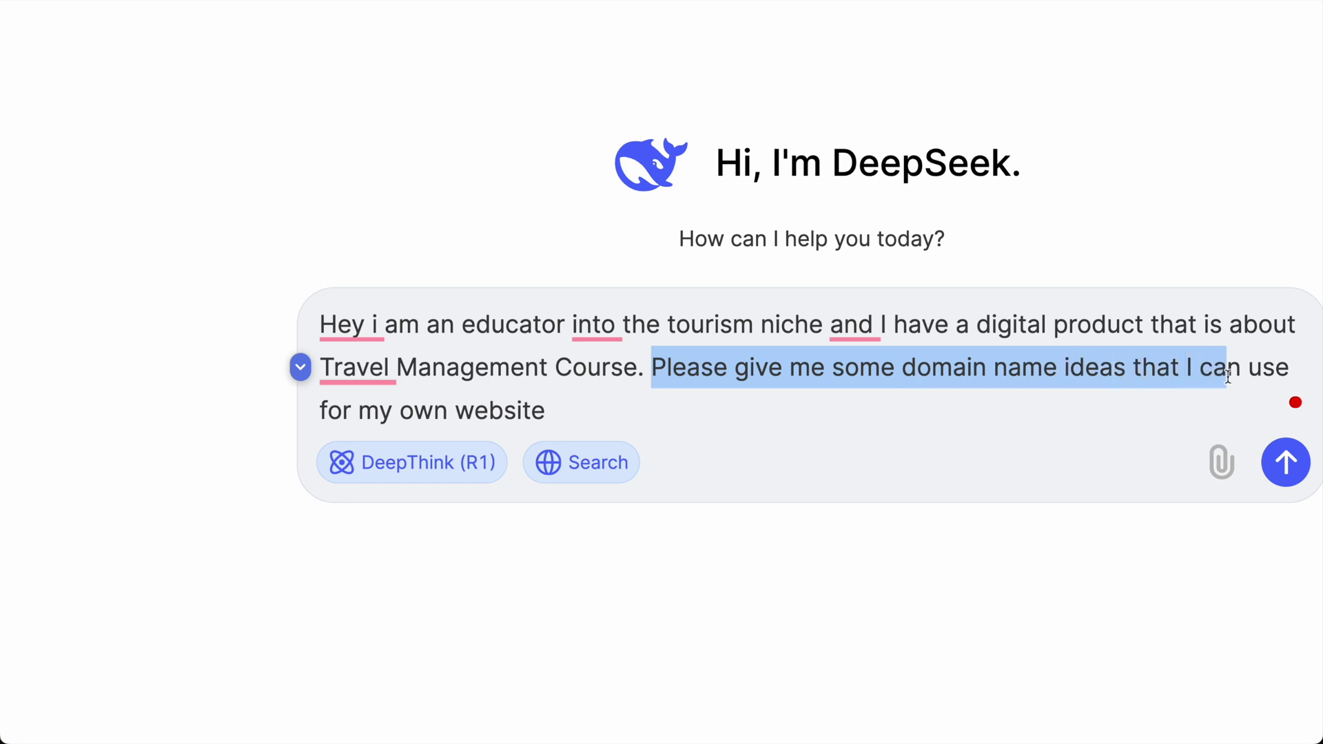
left_click(551, 396)
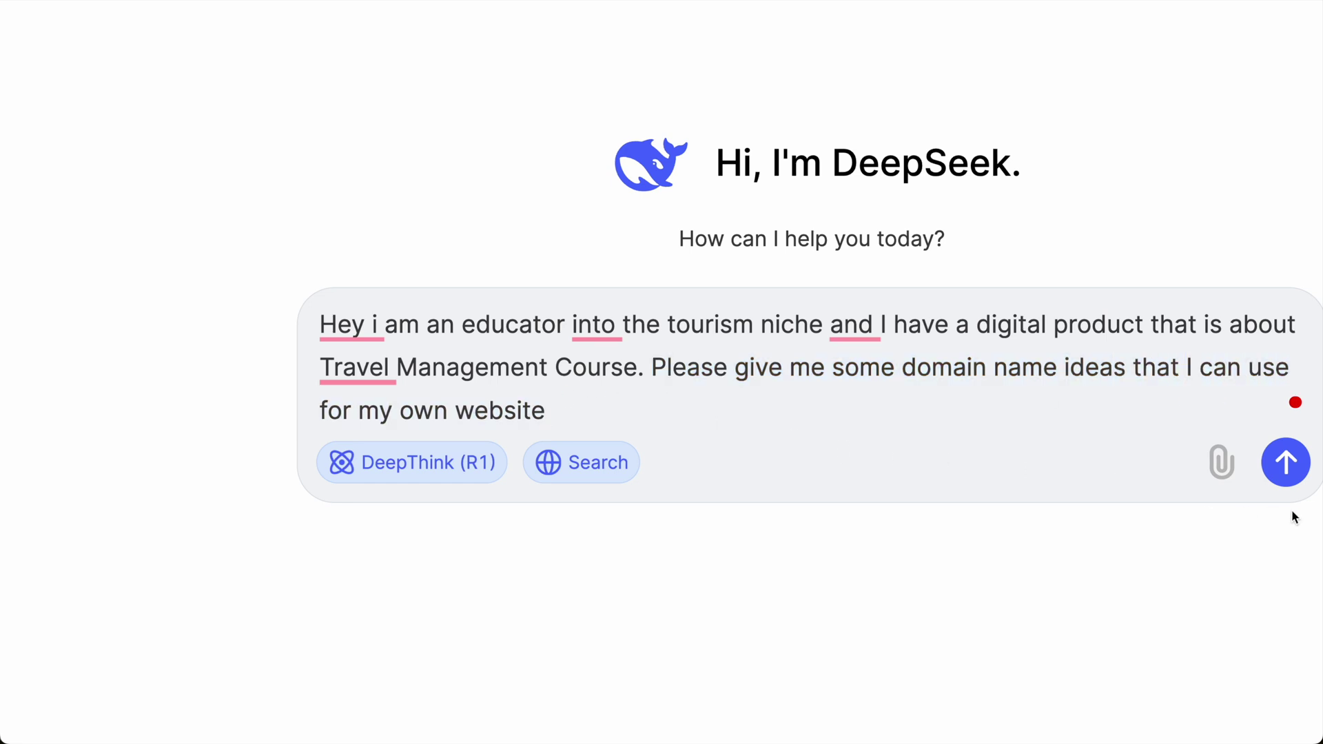
left_click(1286, 465)
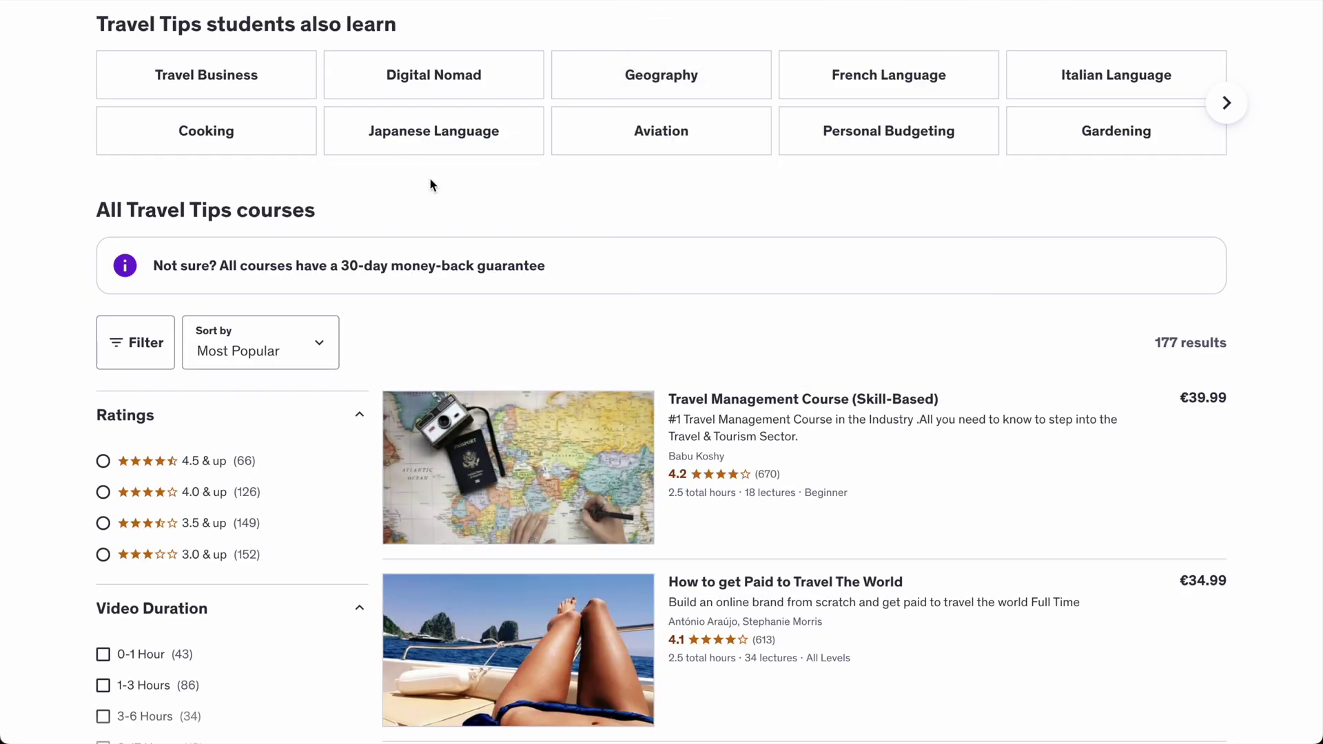
- Browse Udemy's Explore menu subcategories for Music, Health & Fitness, Design and Business
scroll(434, 183, "up", 5)
scroll(365, 135, "up", 3)
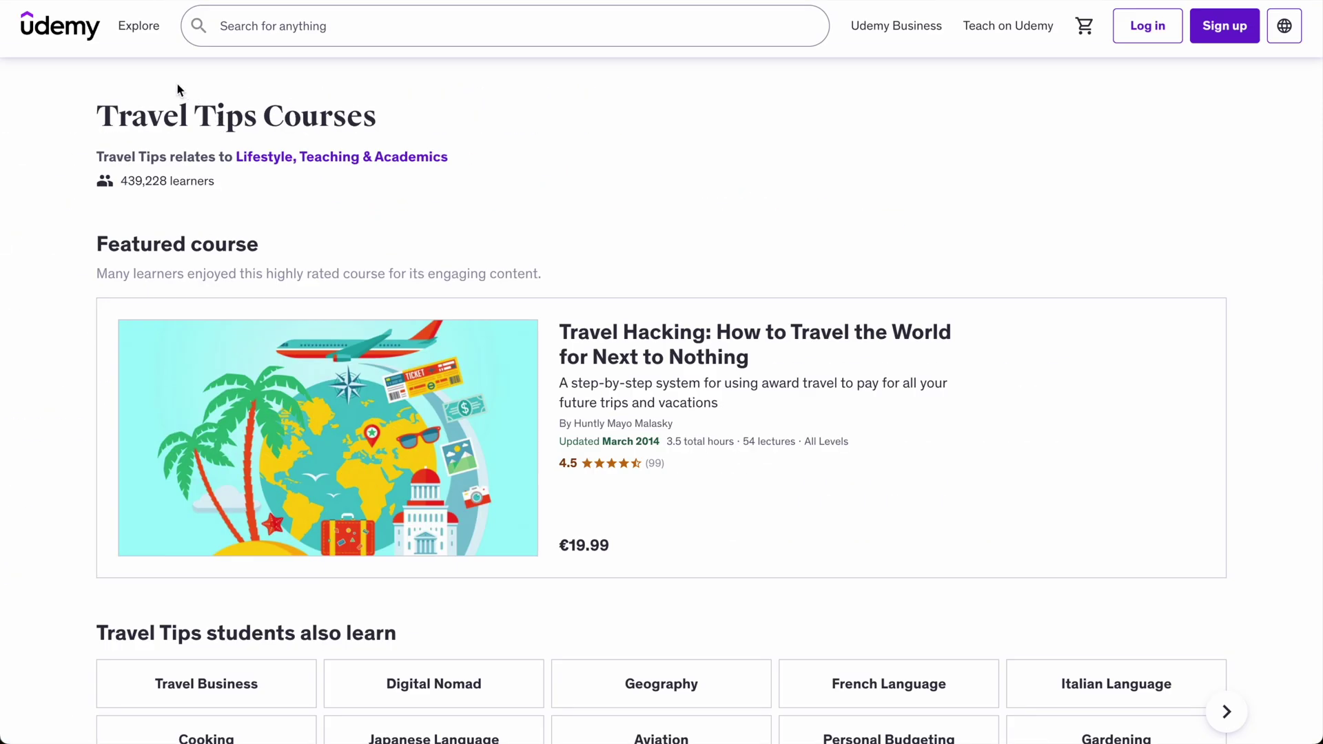
mouse_move(139, 26)
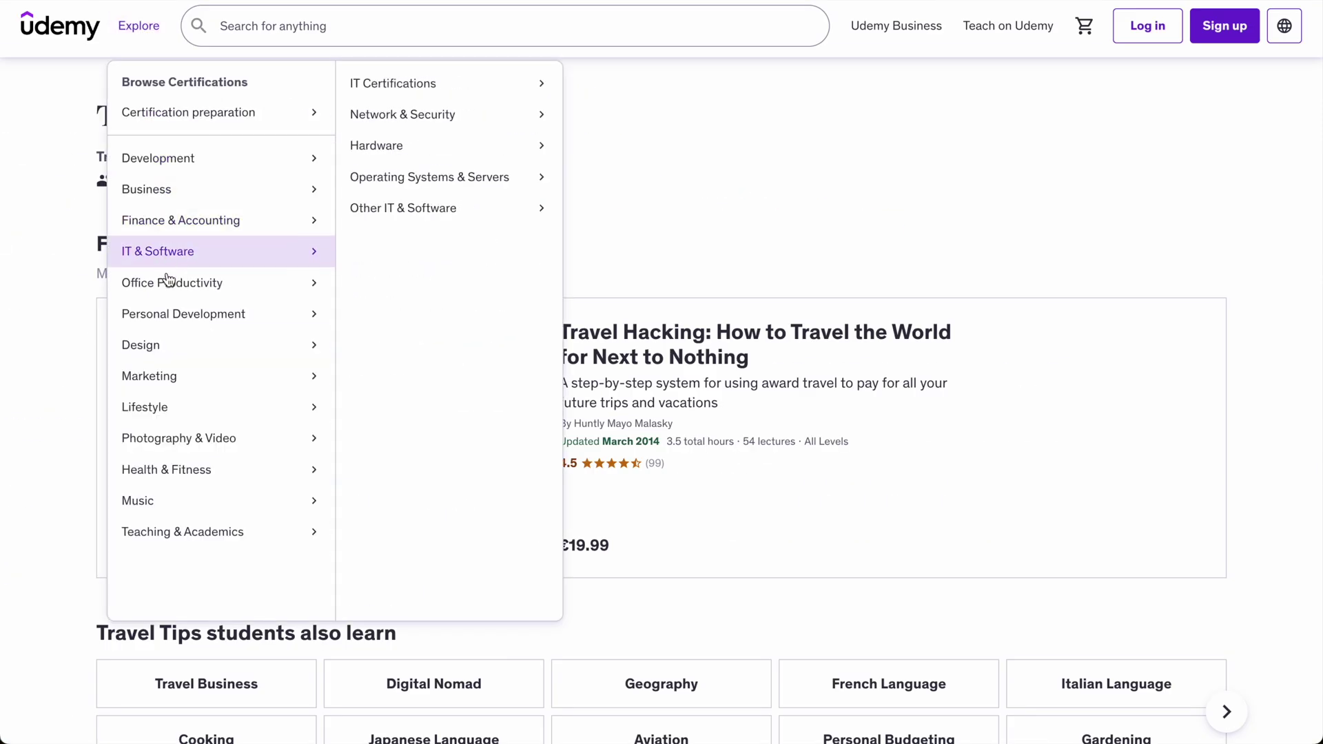
mouse_move(183, 474)
mouse_move(192, 502)
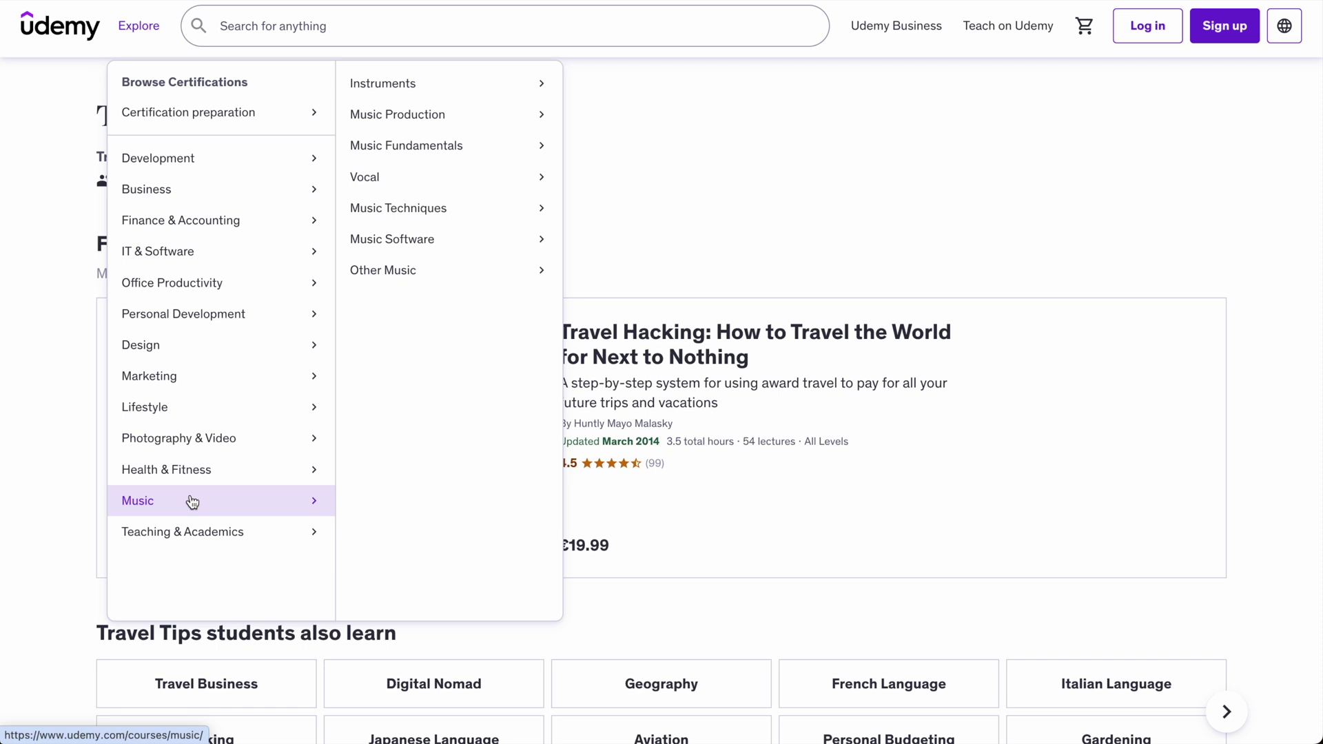
mouse_move(228, 474)
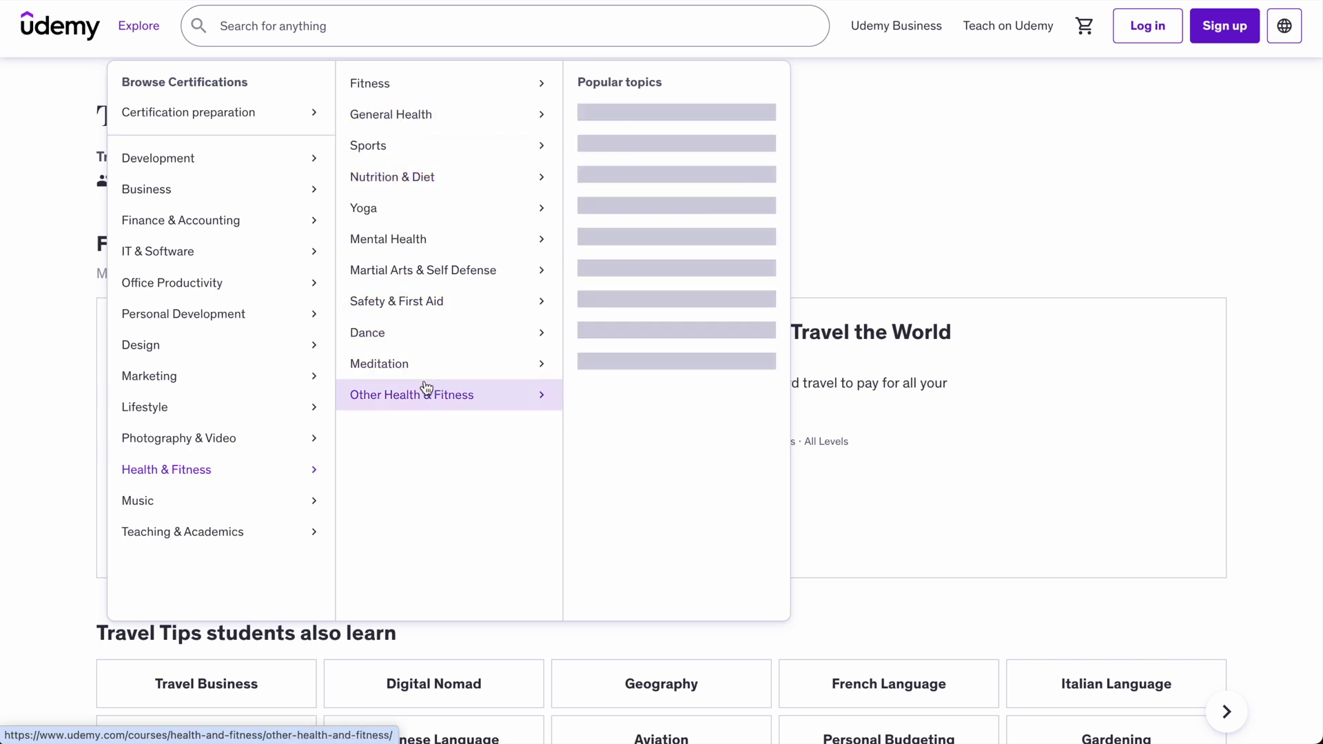
mouse_move(246, 382)
mouse_move(221, 354)
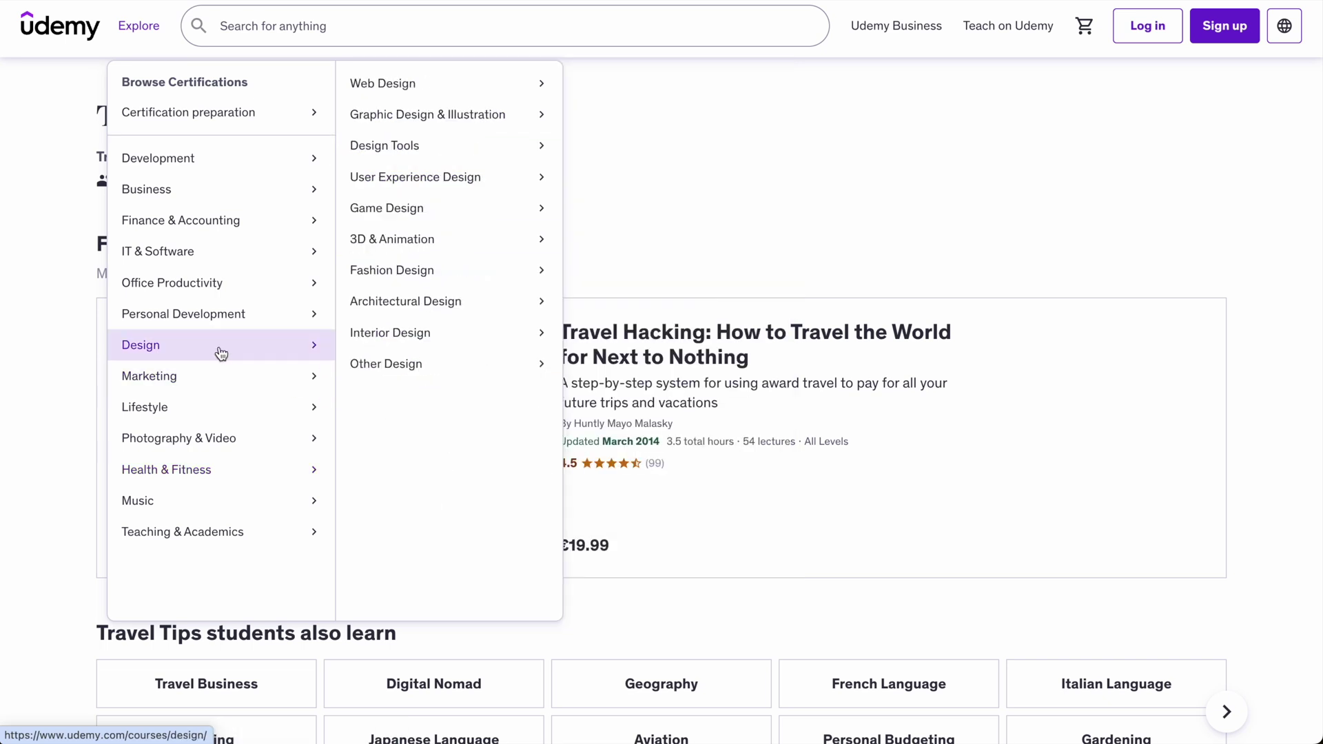
mouse_move(204, 206)
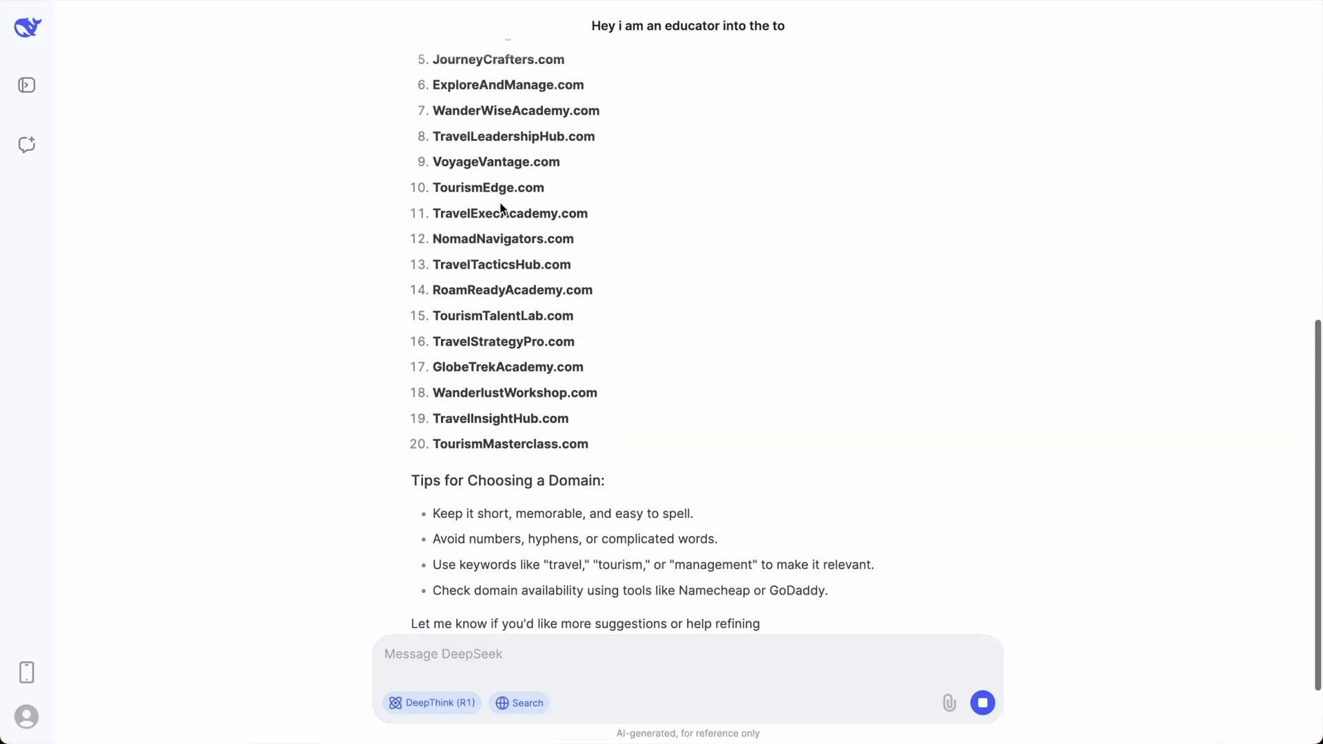
scroll(497, 206, "up", 2)
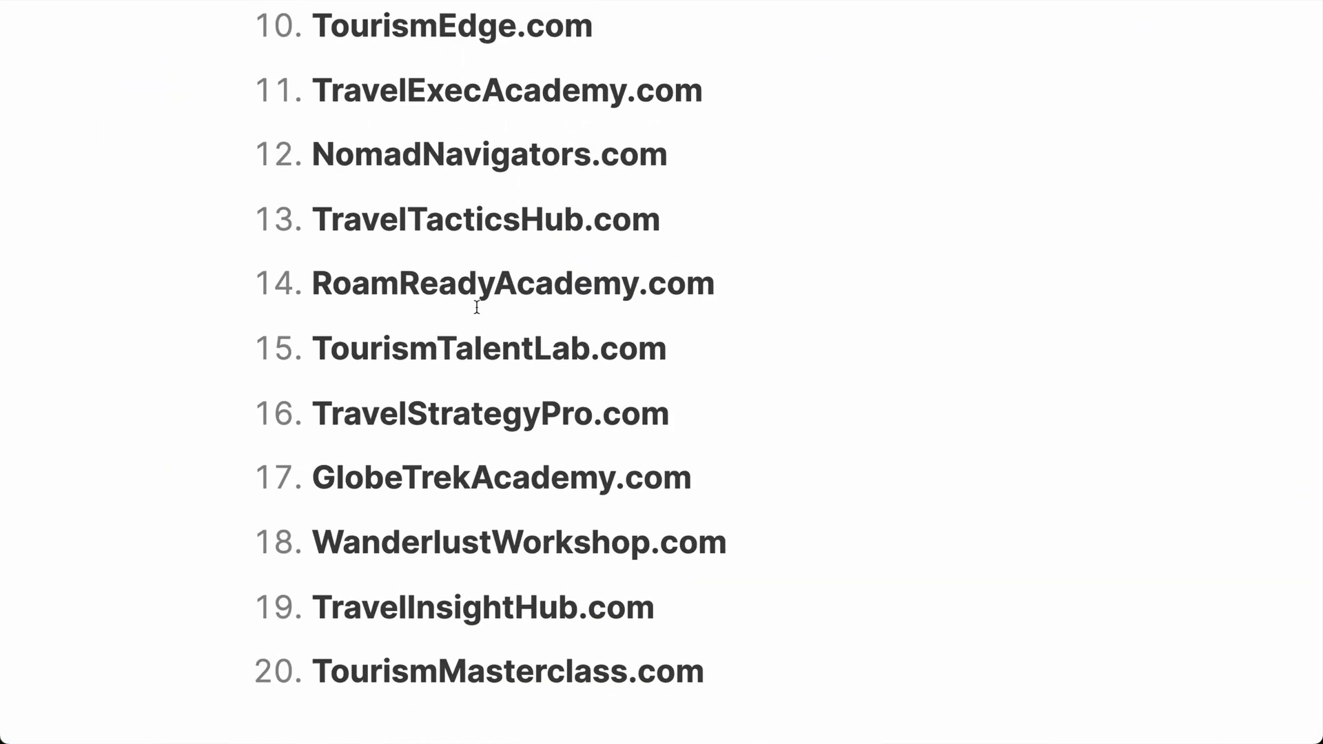
- Copy TravelTacticsHub.com from DeepSeek's domain suggestions and start a new browser tab
left_click_drag(312, 341, 555, 341)
left_click_drag(300, 224, 627, 213)
left_click_drag(367, 157, 603, 160)
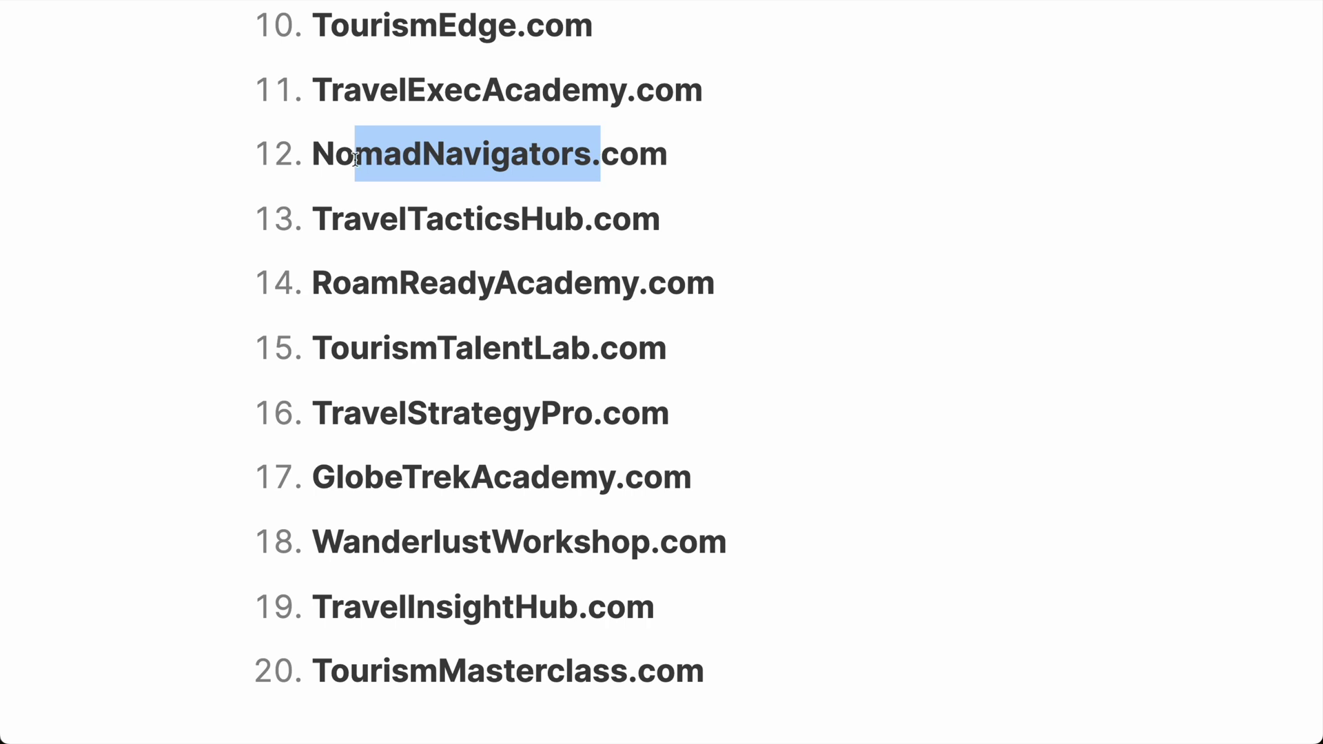
scroll(349, 296, "up", 1)
scroll(369, 464, "down", 1)
left_click_drag(313, 605, 597, 603)
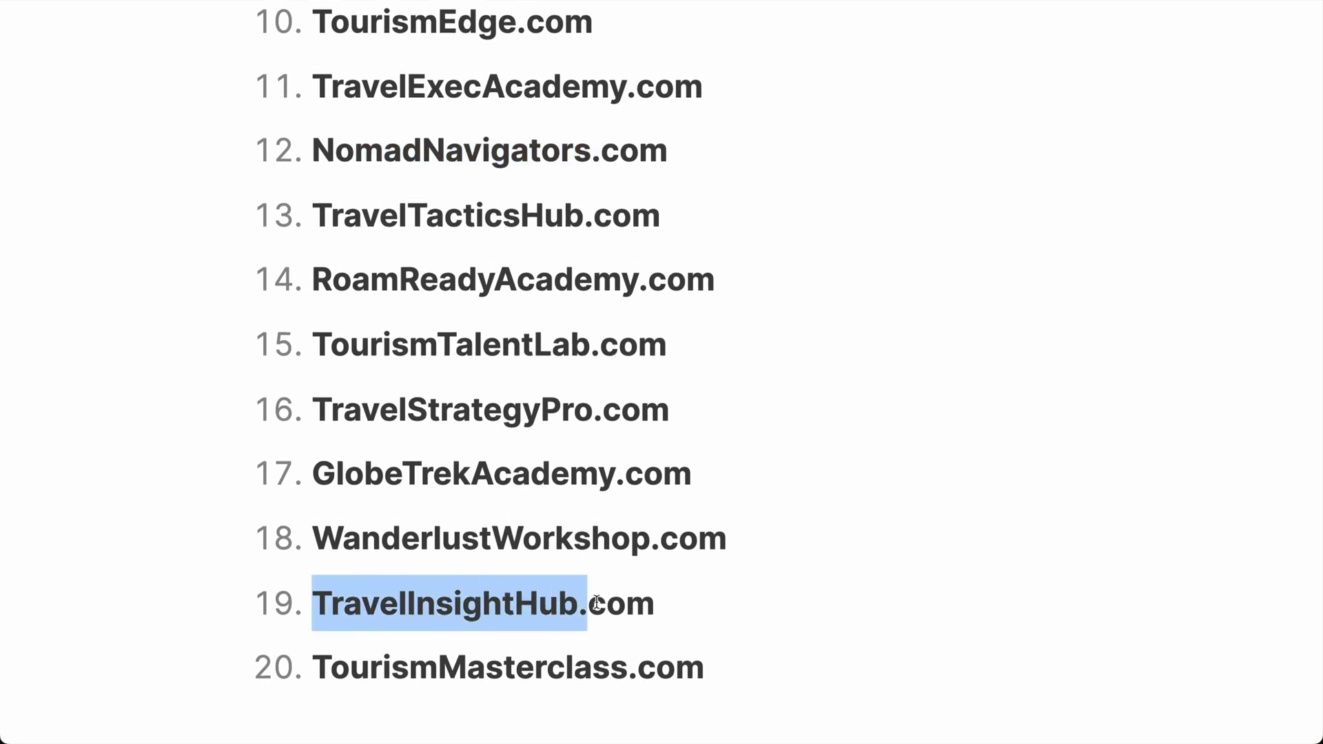
scroll(597, 603, "up", 1)
left_click_drag(313, 292, 669, 292)
right_click(495, 292)
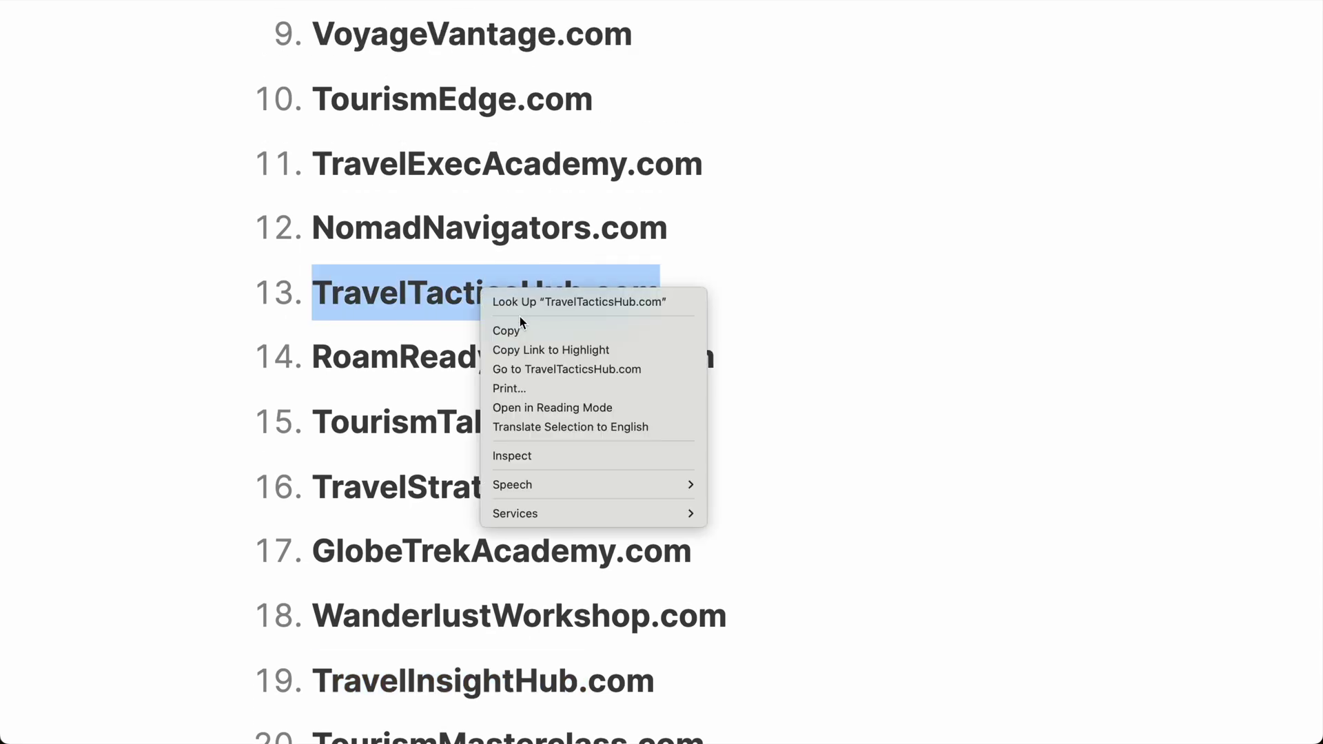
left_click(510, 330)
key("super+t")
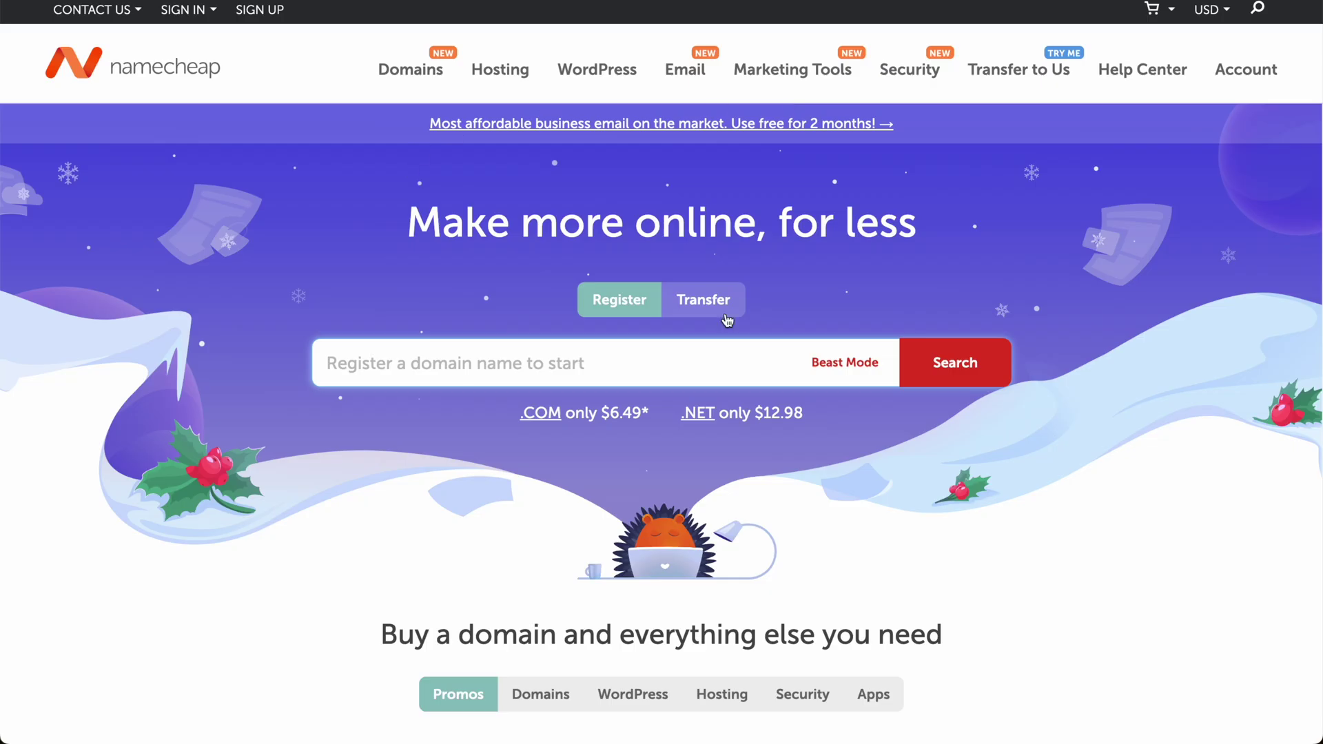
- Paste TravelTacticsHub.com into Namecheap's 'Register a domain name to start' search field
left_click(390, 359)
key("ctrl+v")
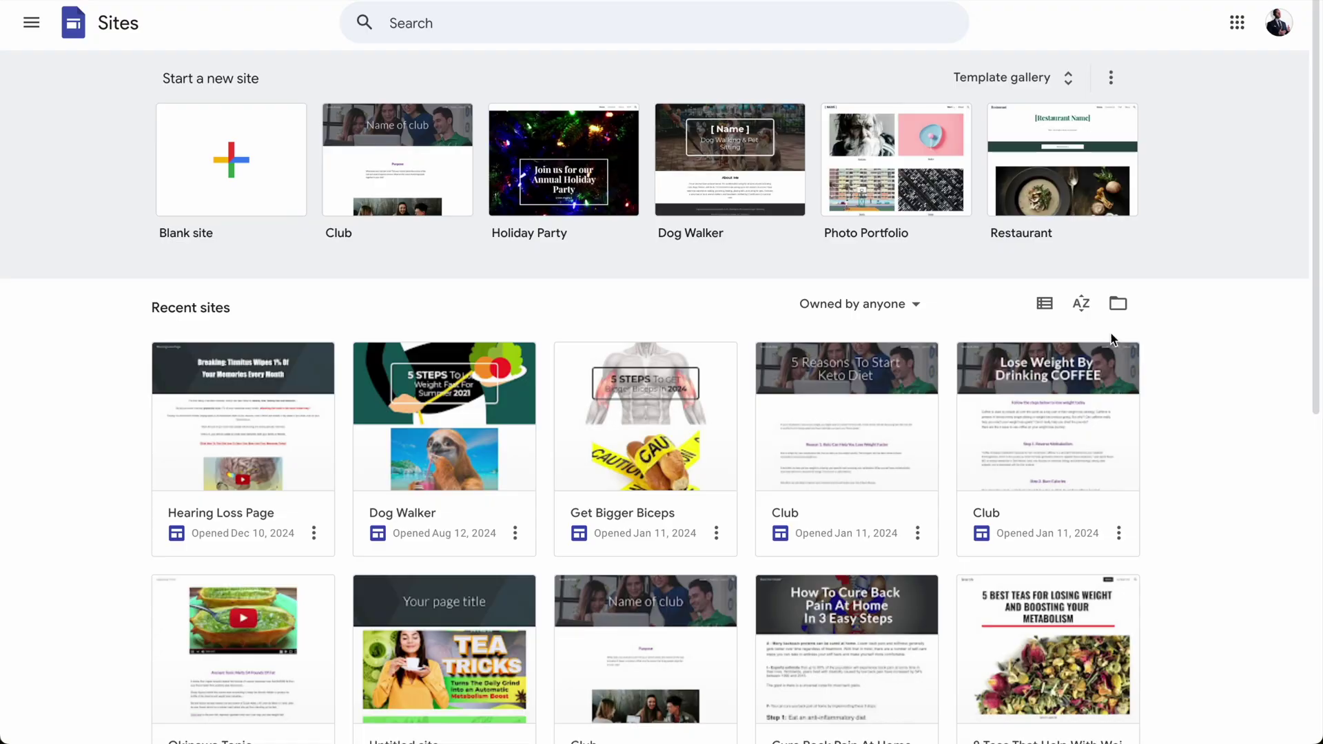
scroll(1112, 339, "down", 6)
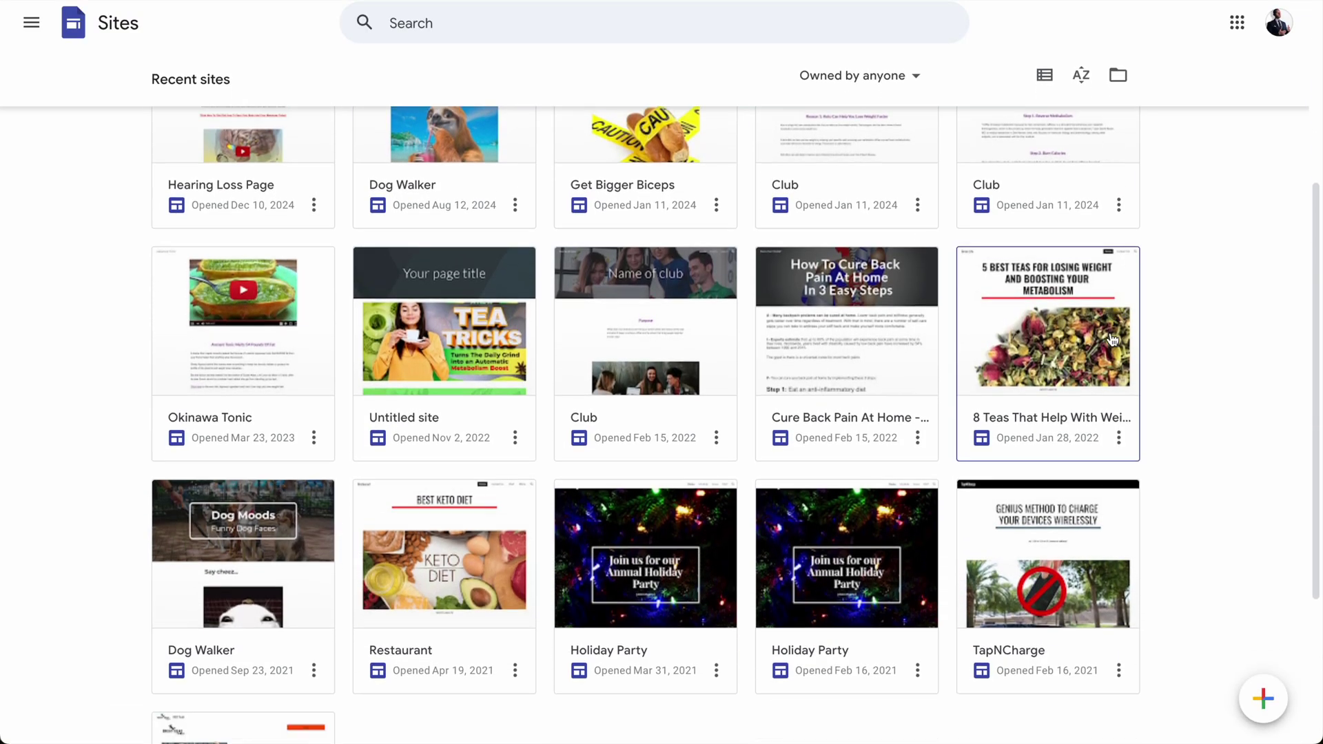
scroll(1111, 339, "down", 3)
scroll(1111, 339, "up", 9)
scroll(860, 608, "down", 4)
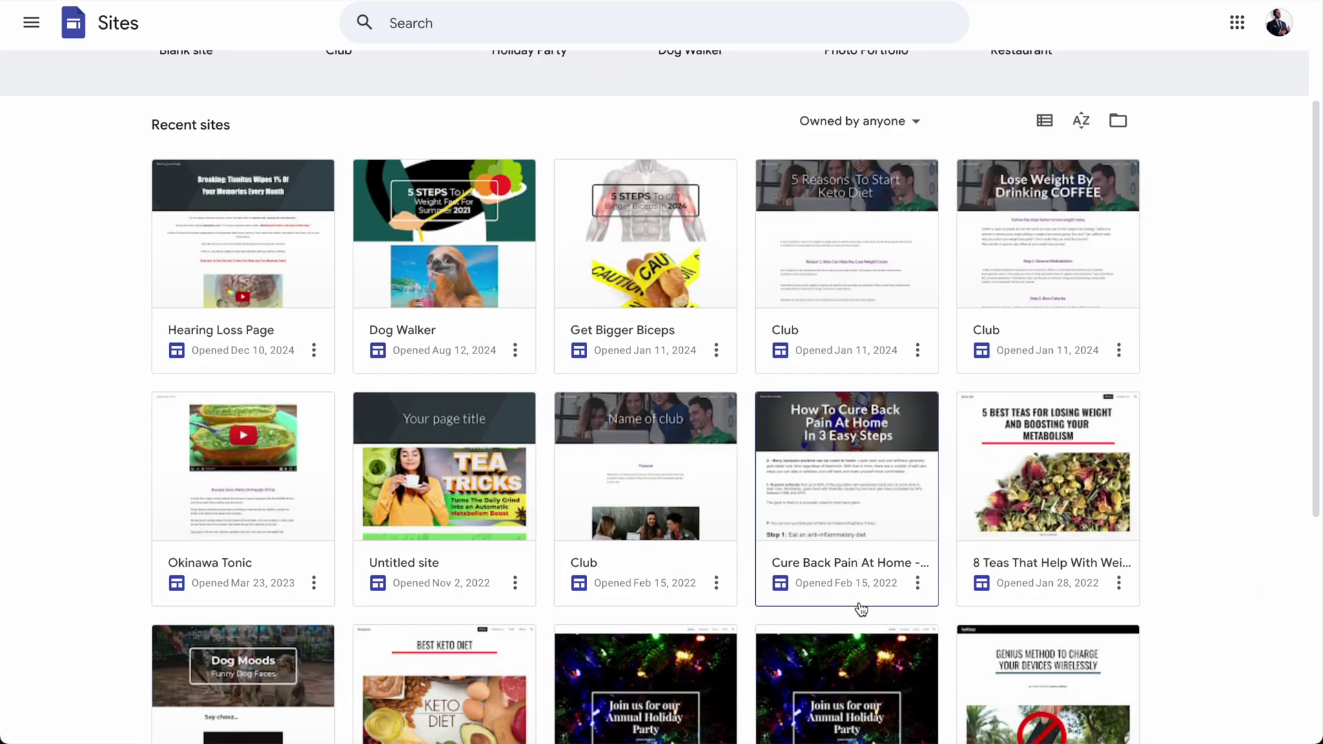
scroll(861, 609, "down", 2)
scroll(861, 608, "up", 6)
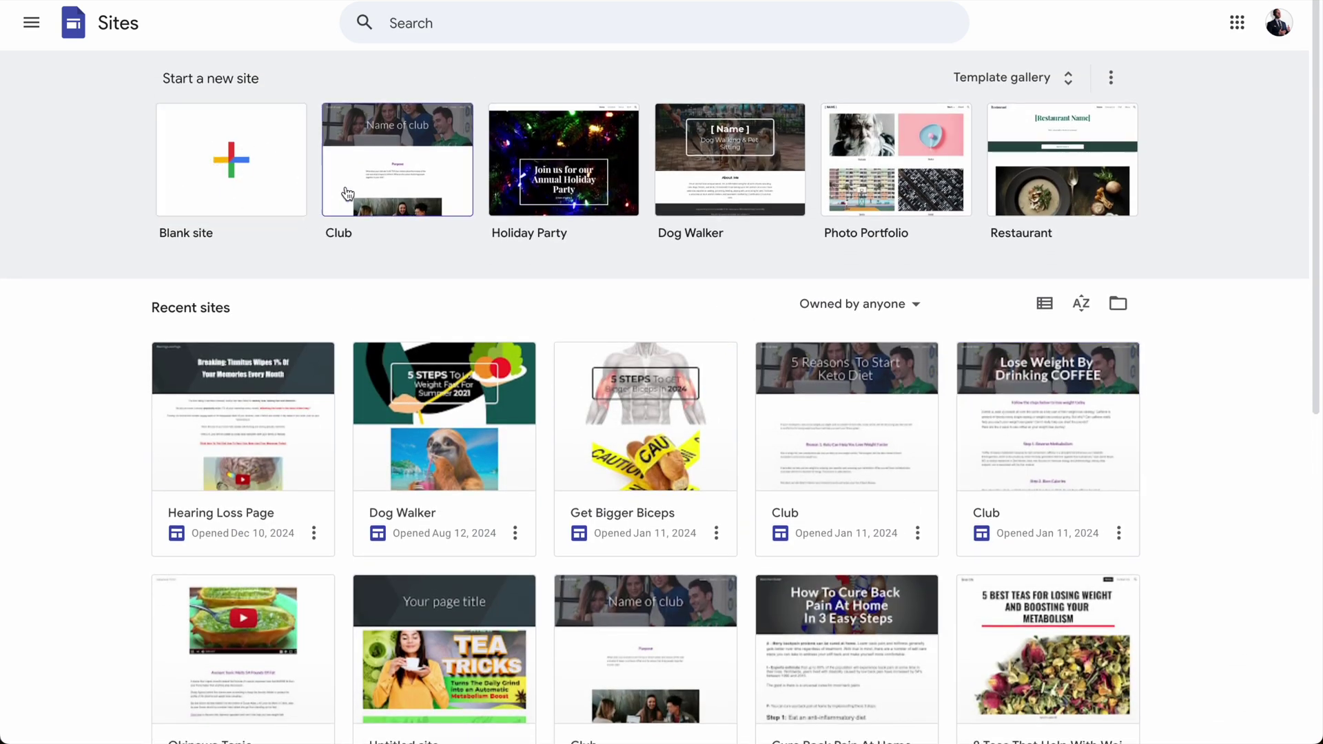
scroll(872, 394, "down", 5)
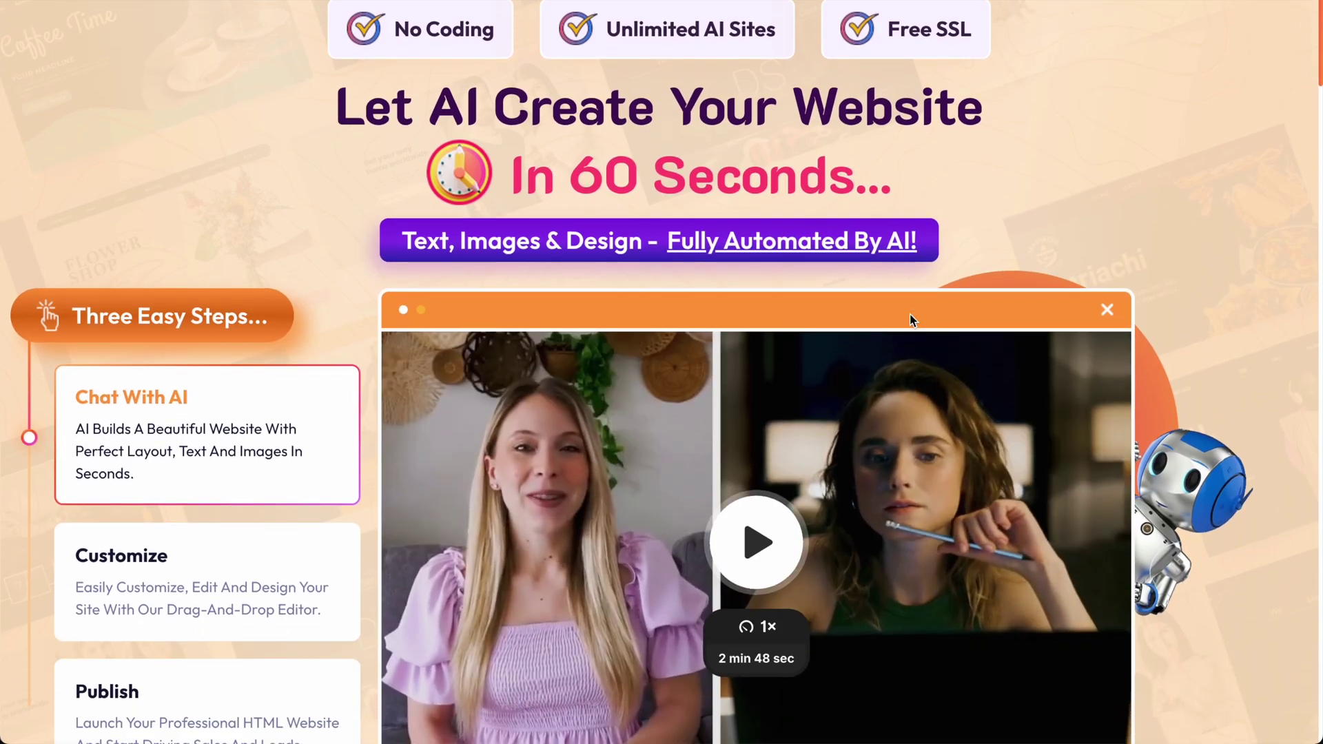
- Scroll through ClickSites AI's feature sections, from the AI assistant to custom domains
scroll(910, 314, "down", 6)
scroll(910, 314, "up", 3)
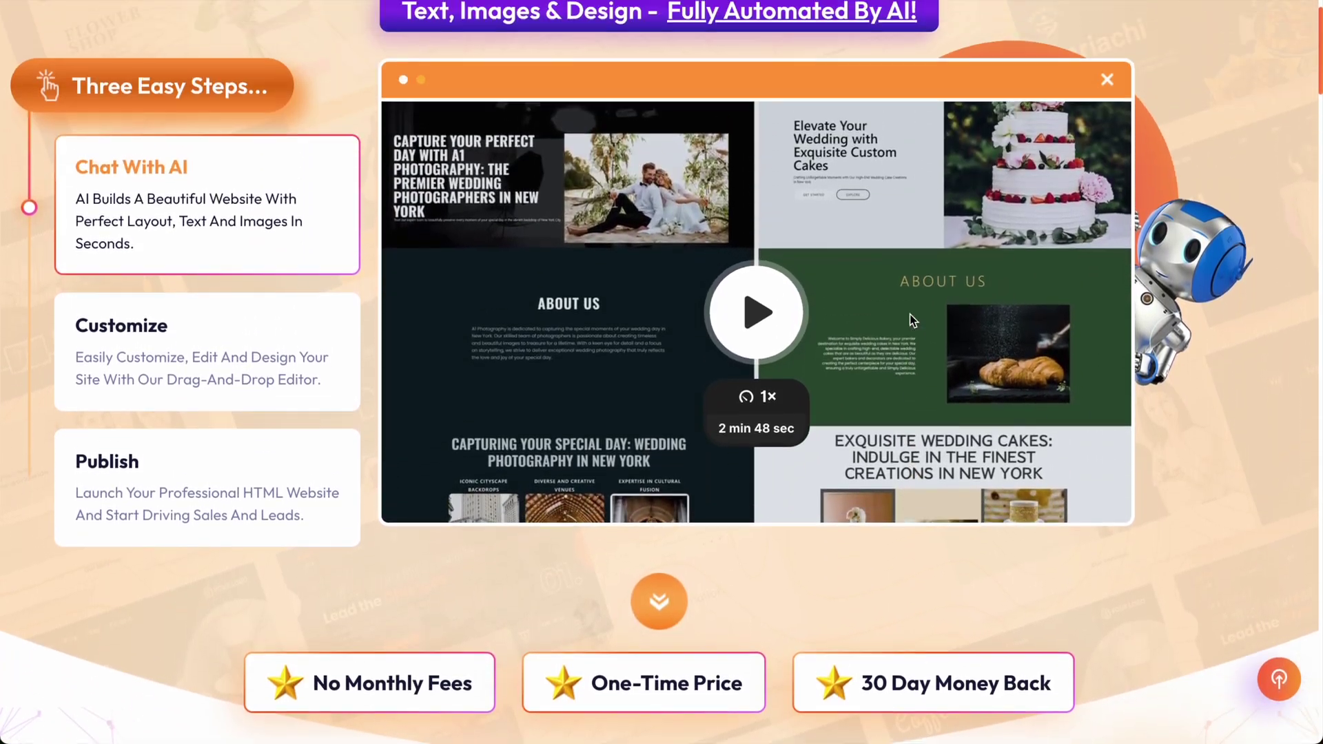
scroll(694, 437, "down", 9)
scroll(695, 437, "up", 7)
scroll(694, 437, "down", 10)
scroll(695, 437, "down", 10)
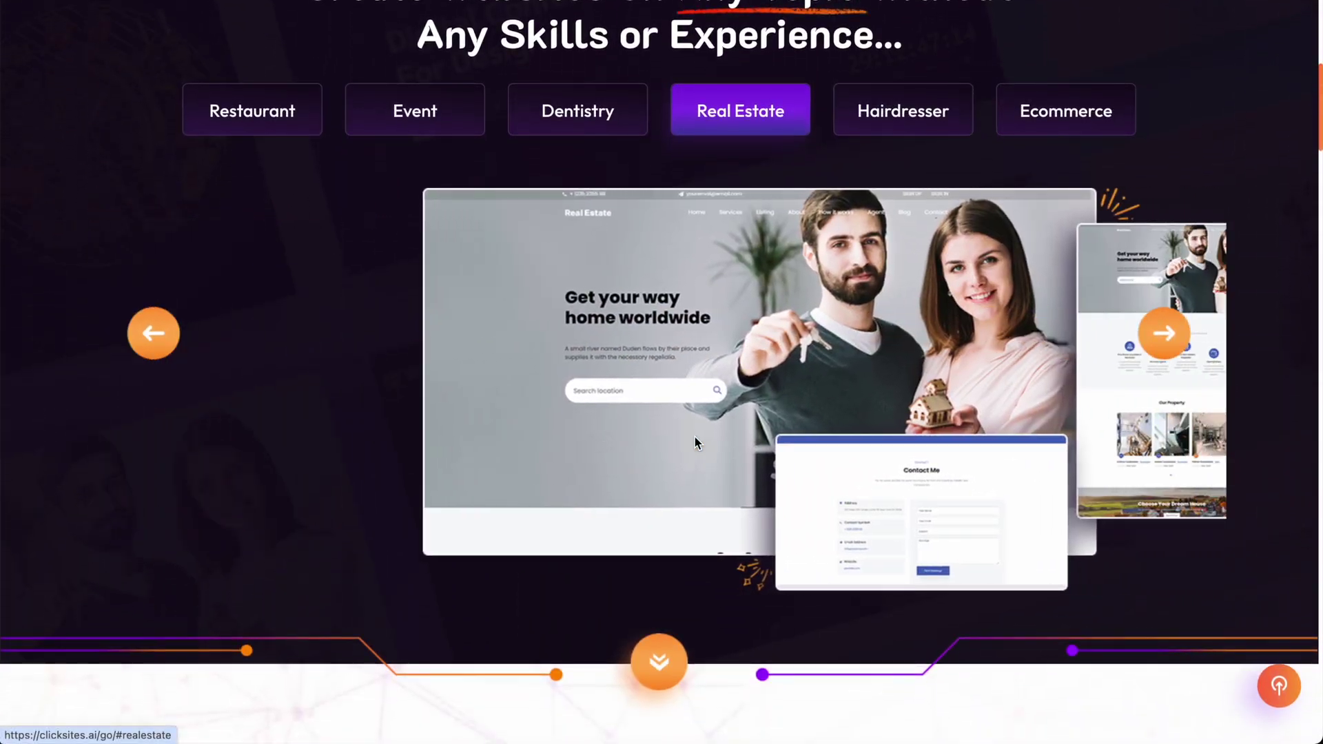
scroll(695, 437, "down", 1)
scroll(695, 437, "down", 10)
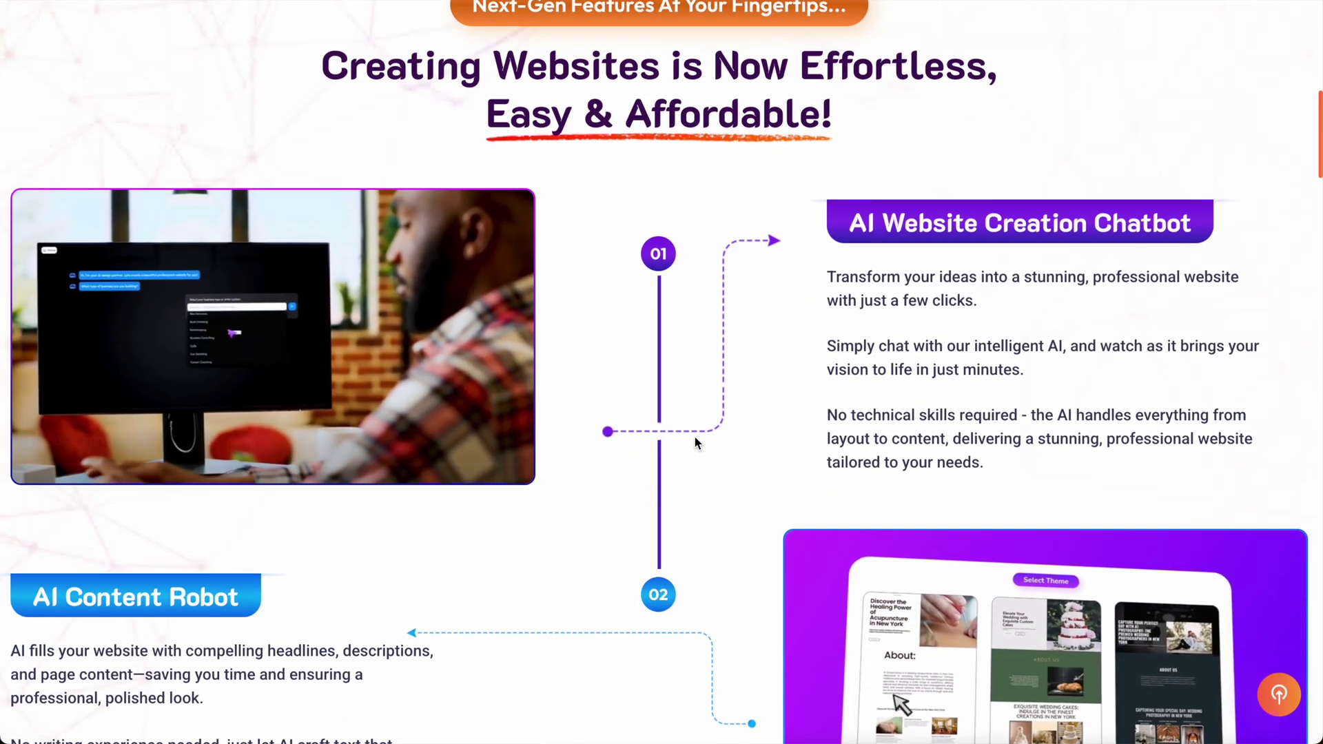
scroll(695, 439, "down", 10)
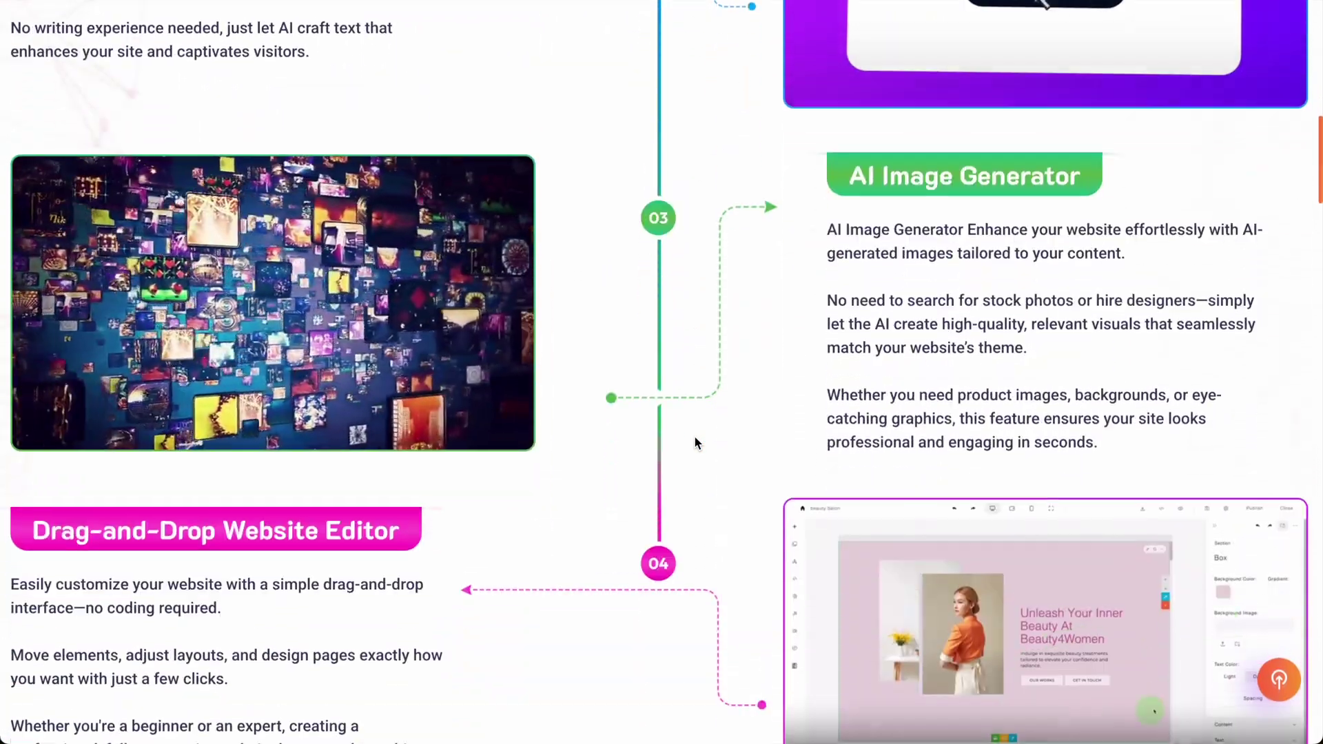
scroll(695, 436, "down", 10)
scroll(694, 439, "down", 7)
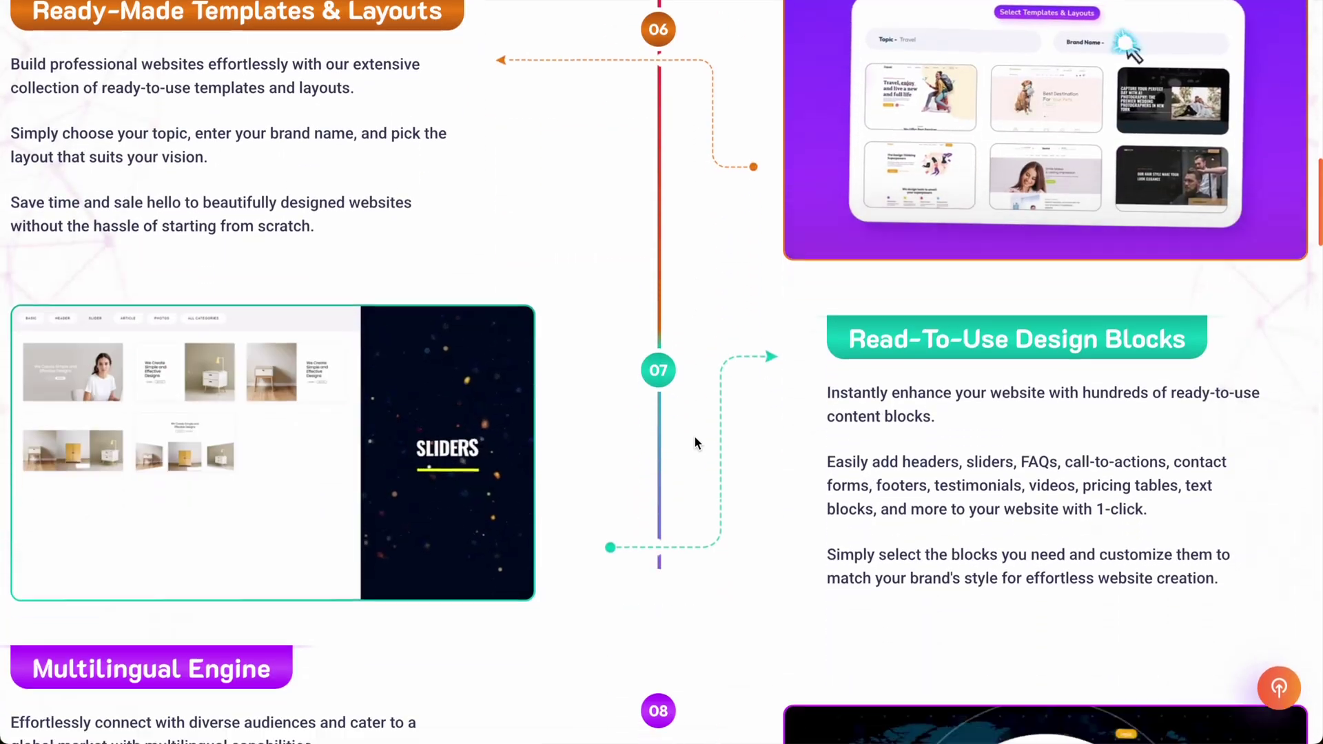
scroll(694, 438, "down", 11)
scroll(695, 437, "down", 20)
scroll(841, 358, "up", 20)
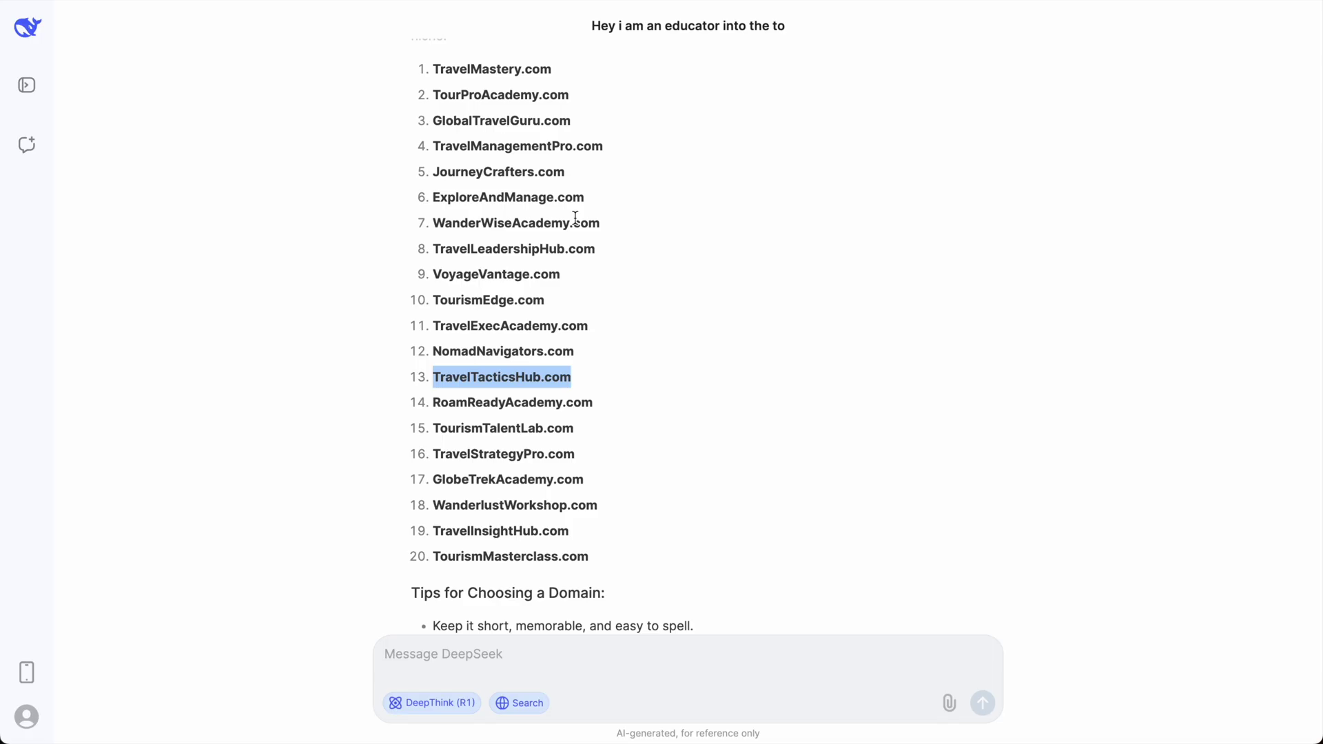
scroll(577, 223, "down", 3)
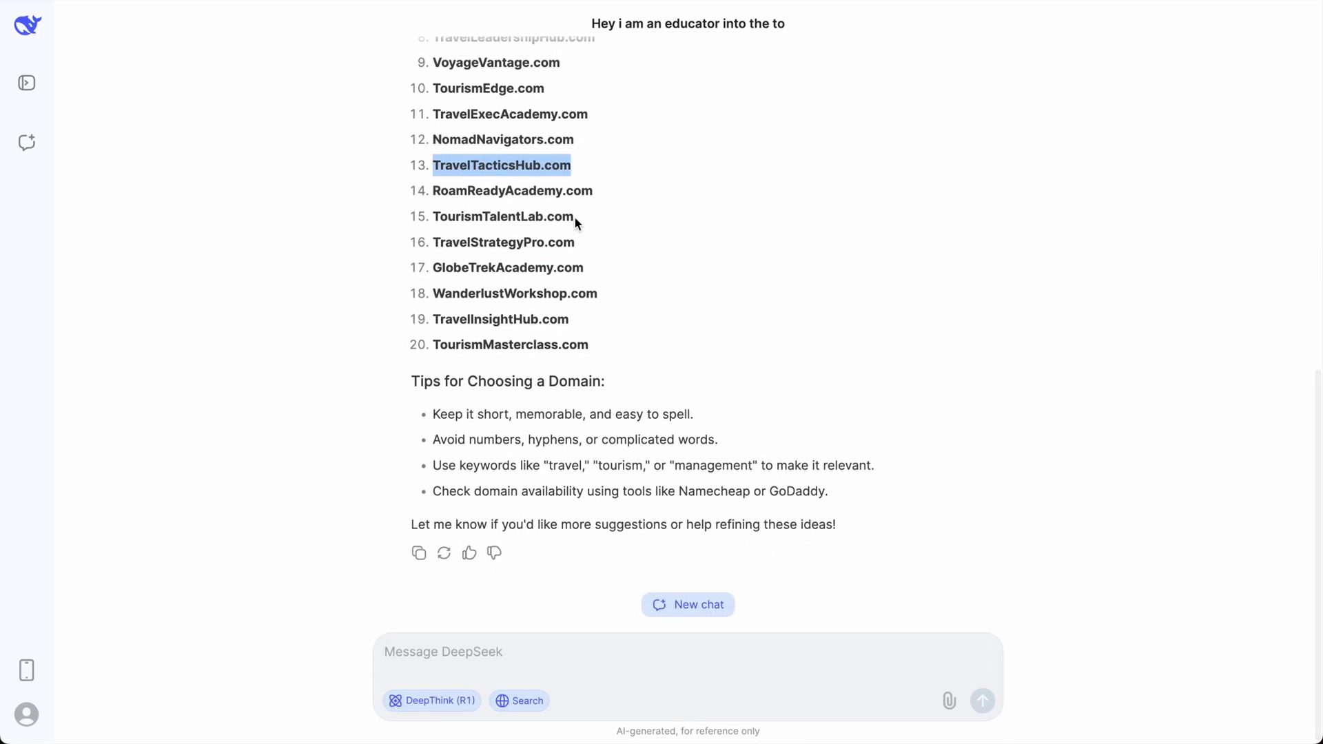
scroll(577, 223, "up", 3)
scroll(577, 222, "up", 2)
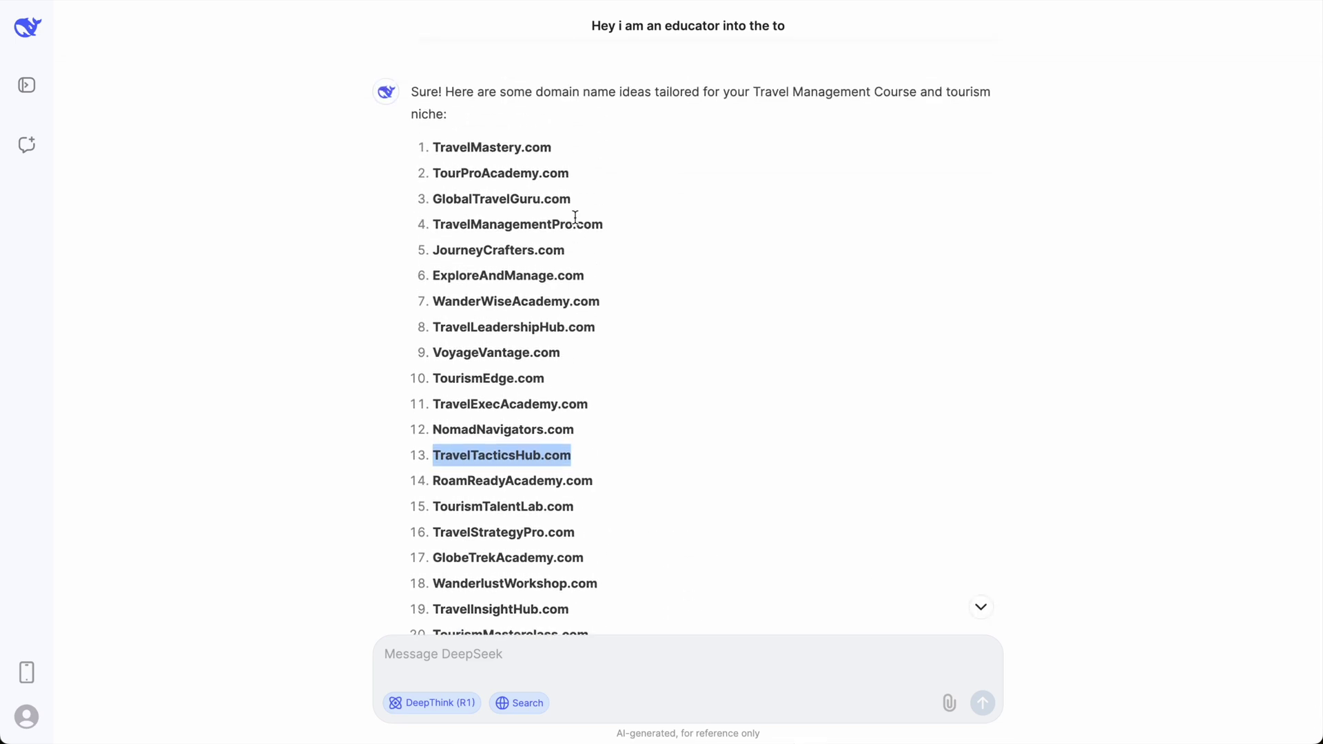
scroll(576, 217, "down", 3)
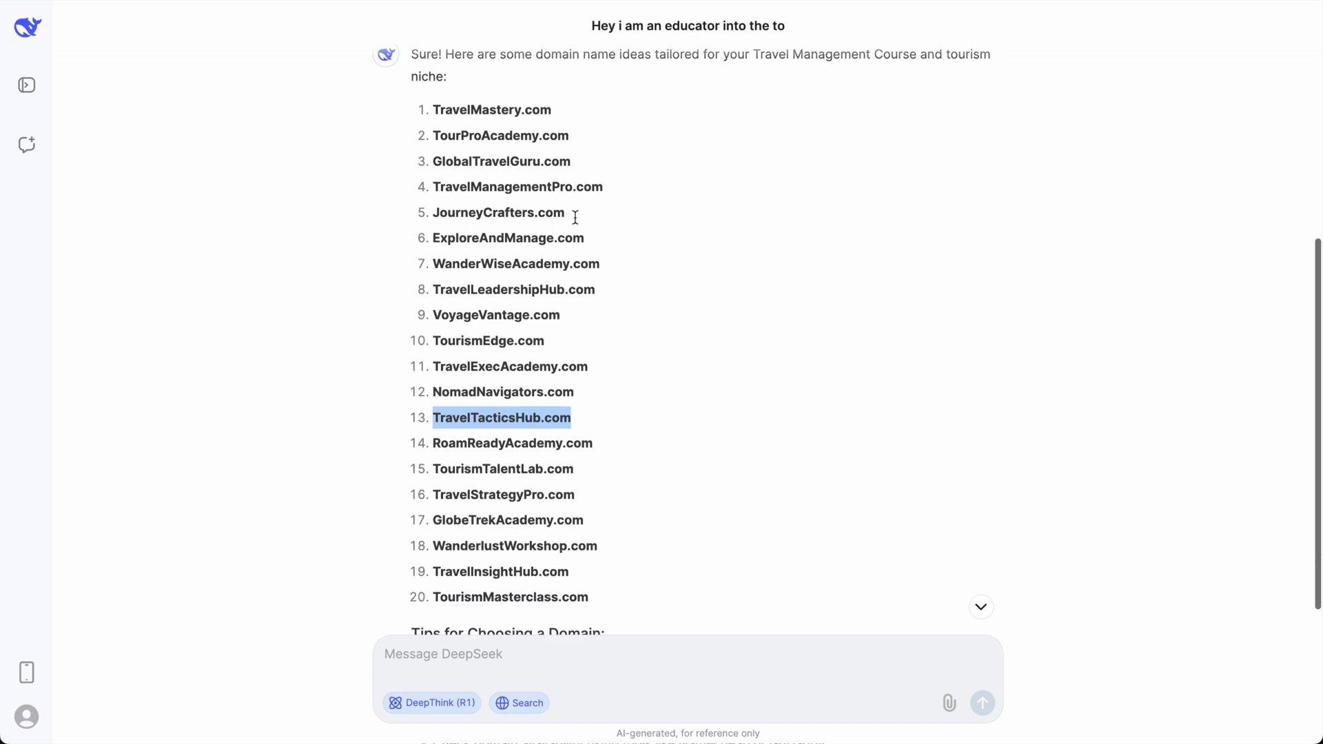
scroll(577, 221, "down", 2)
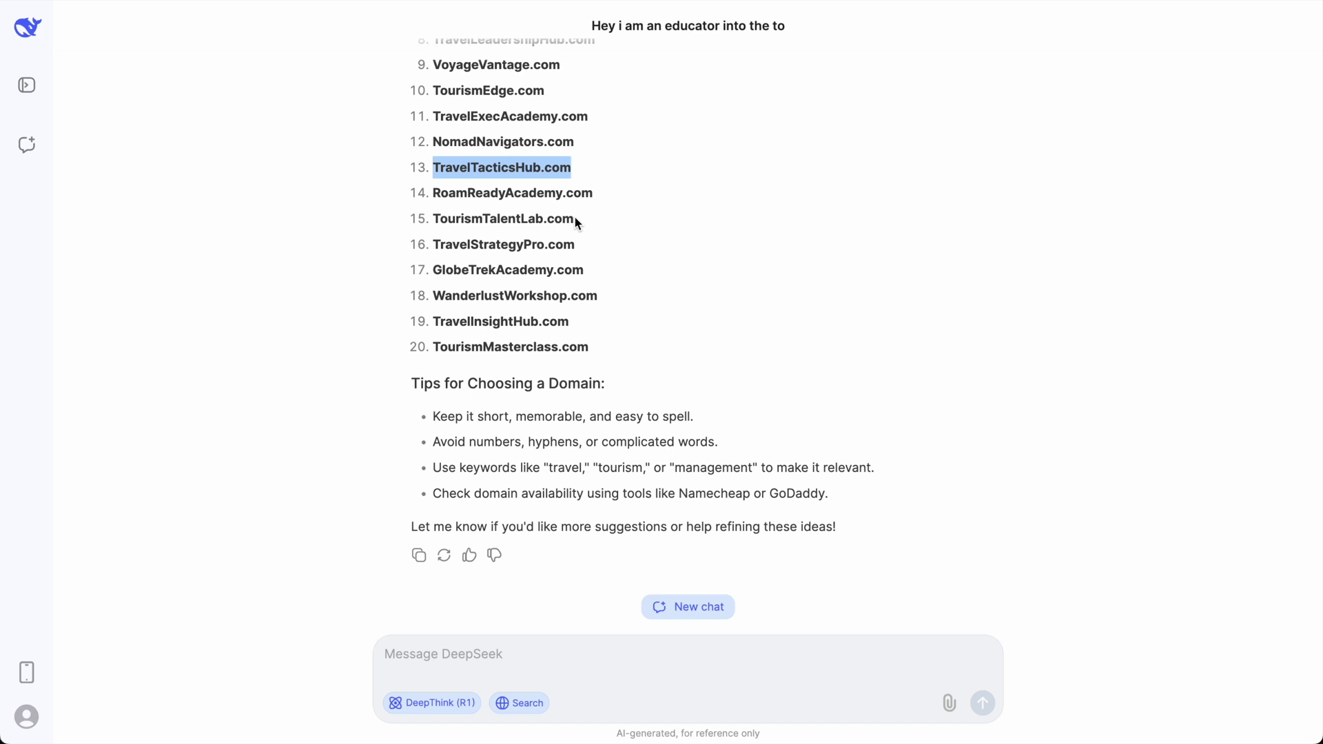
scroll(575, 219, "down", 1)
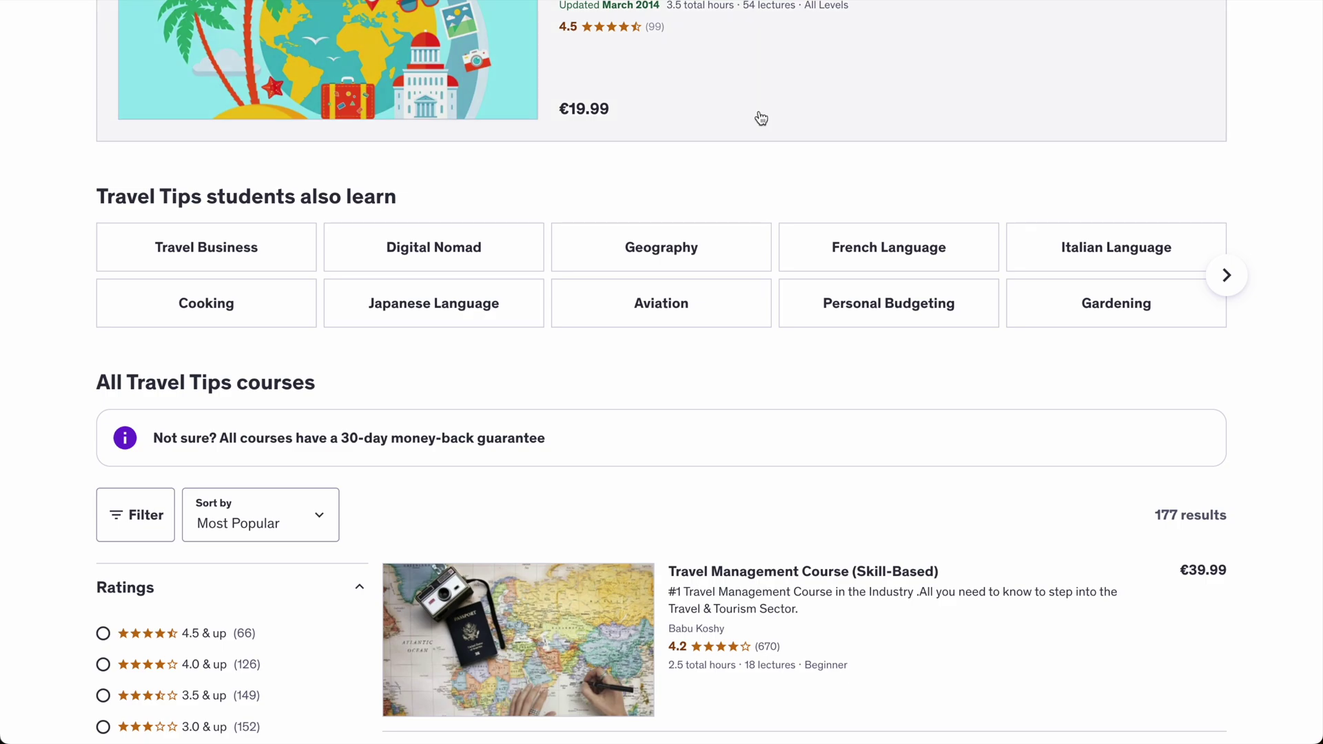
scroll(641, 313, "down", 10)
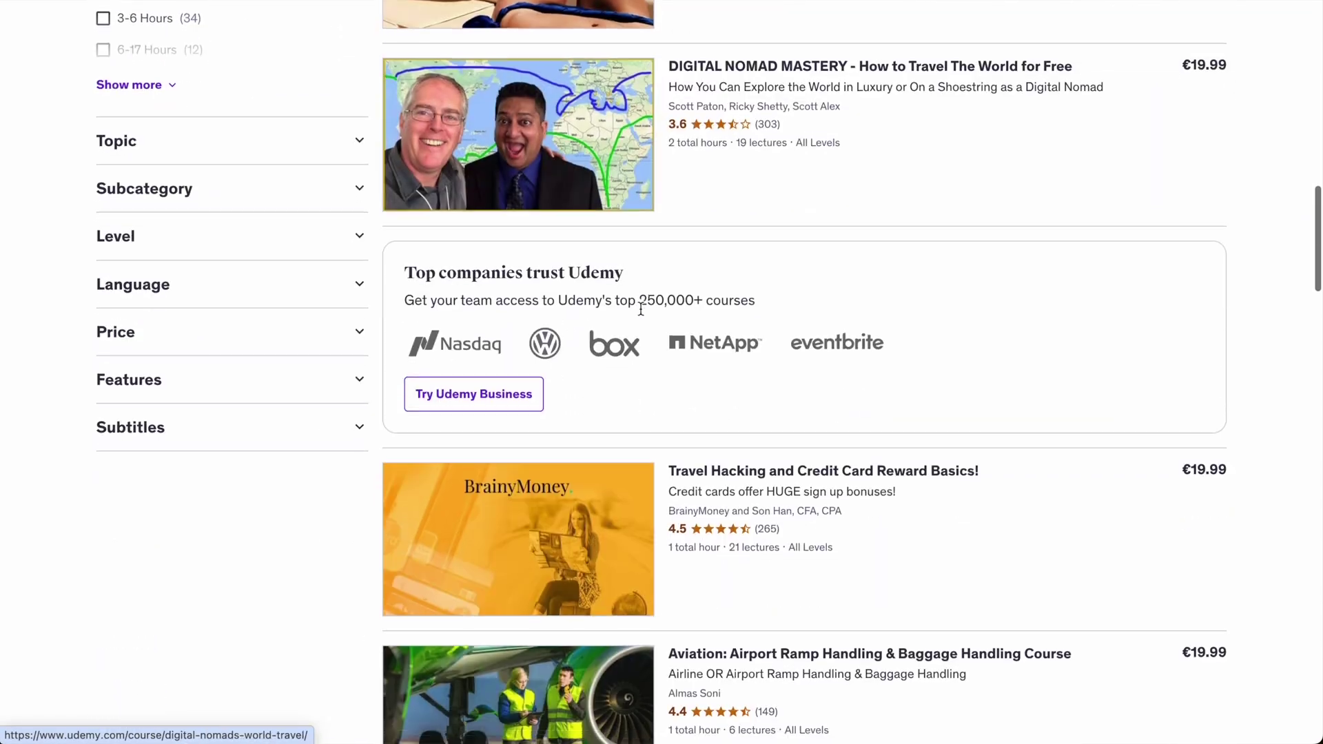
scroll(641, 310, "down", 12)
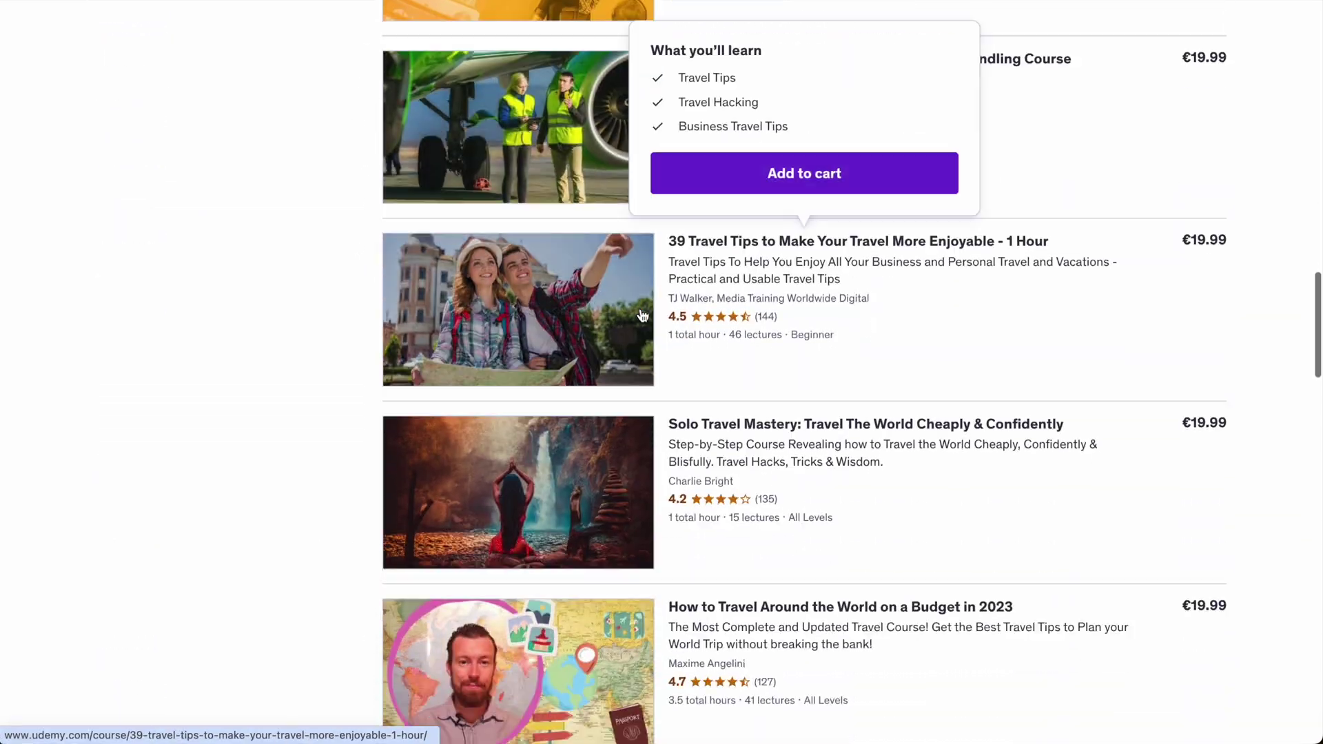
scroll(641, 315, "down", 7)
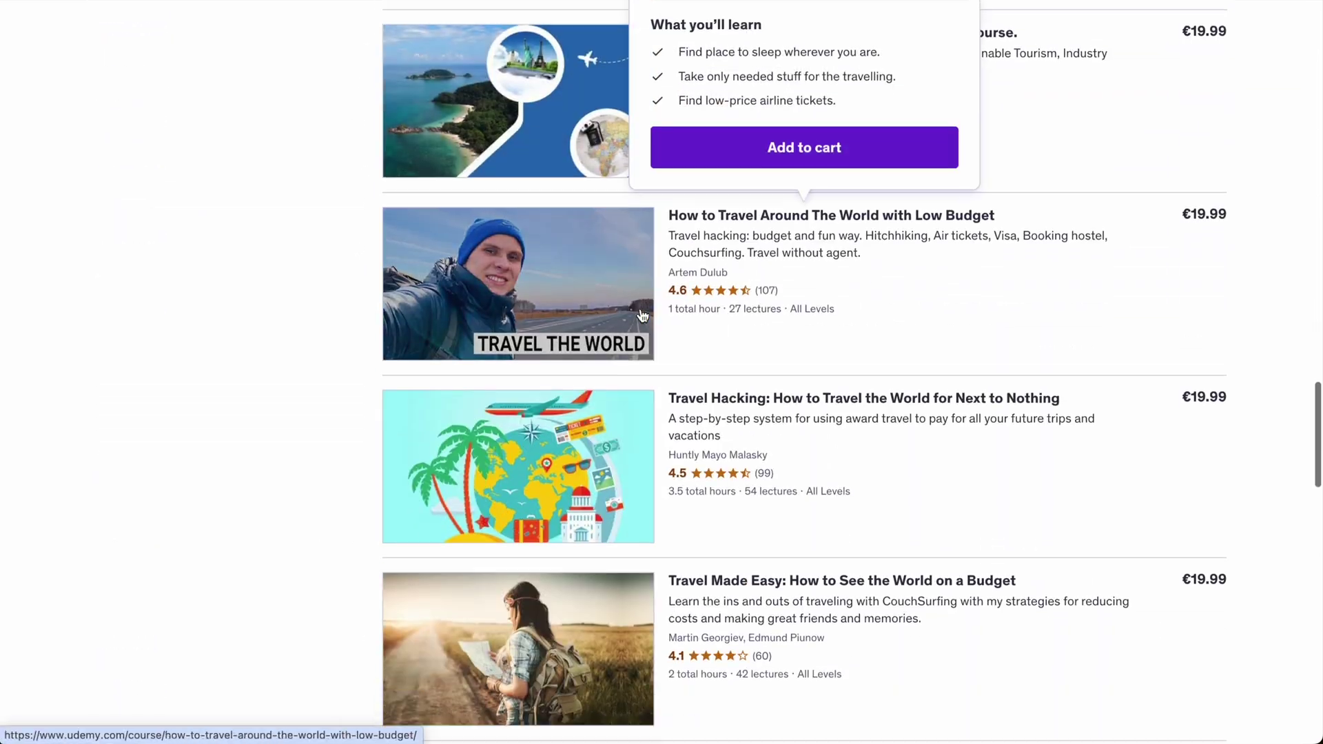
scroll(641, 316, "down", 3)
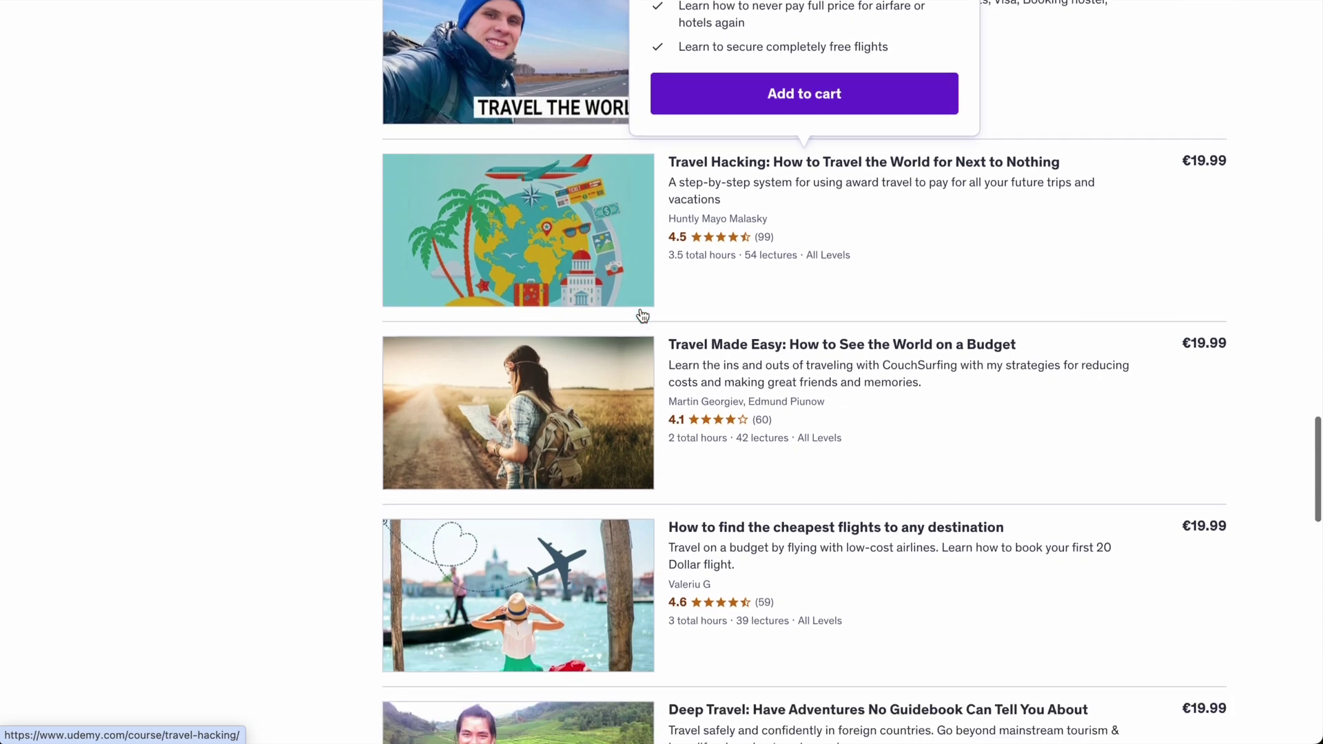
scroll(930, 550, "down", 1)
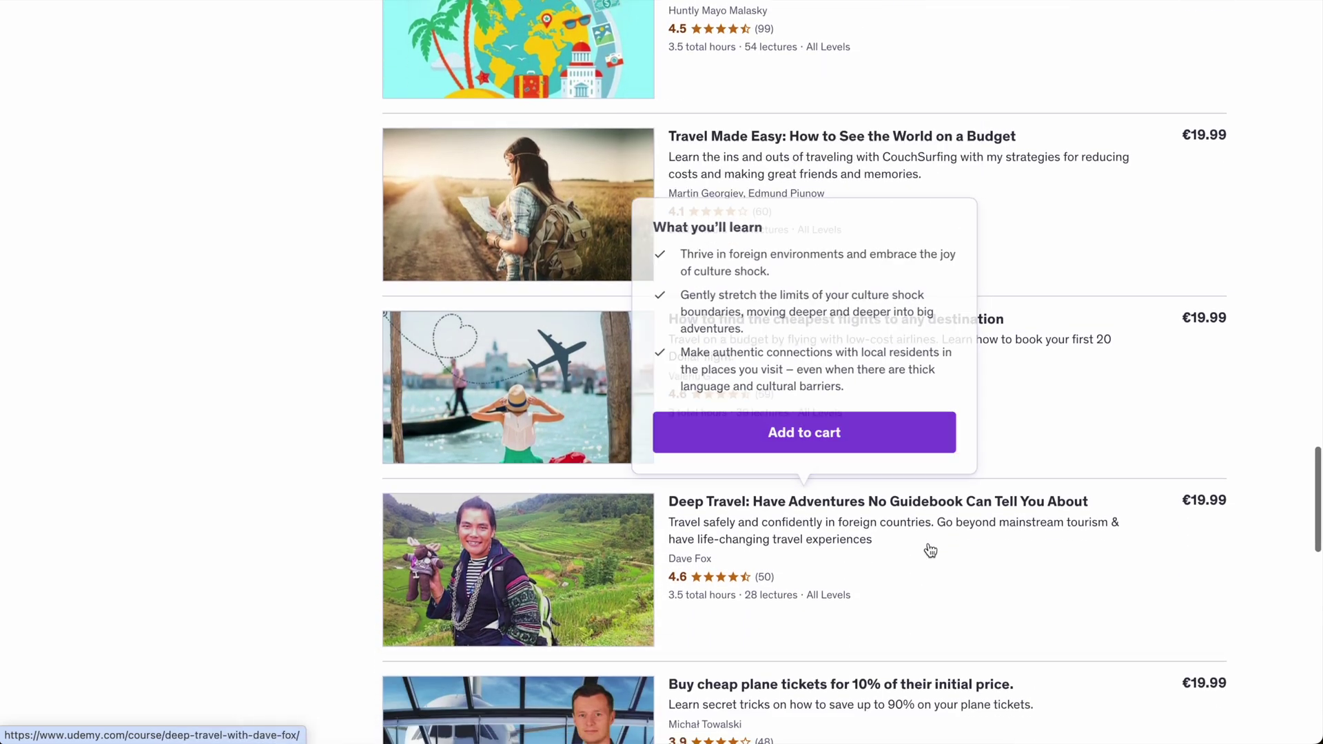
scroll(930, 550, "down", 2)
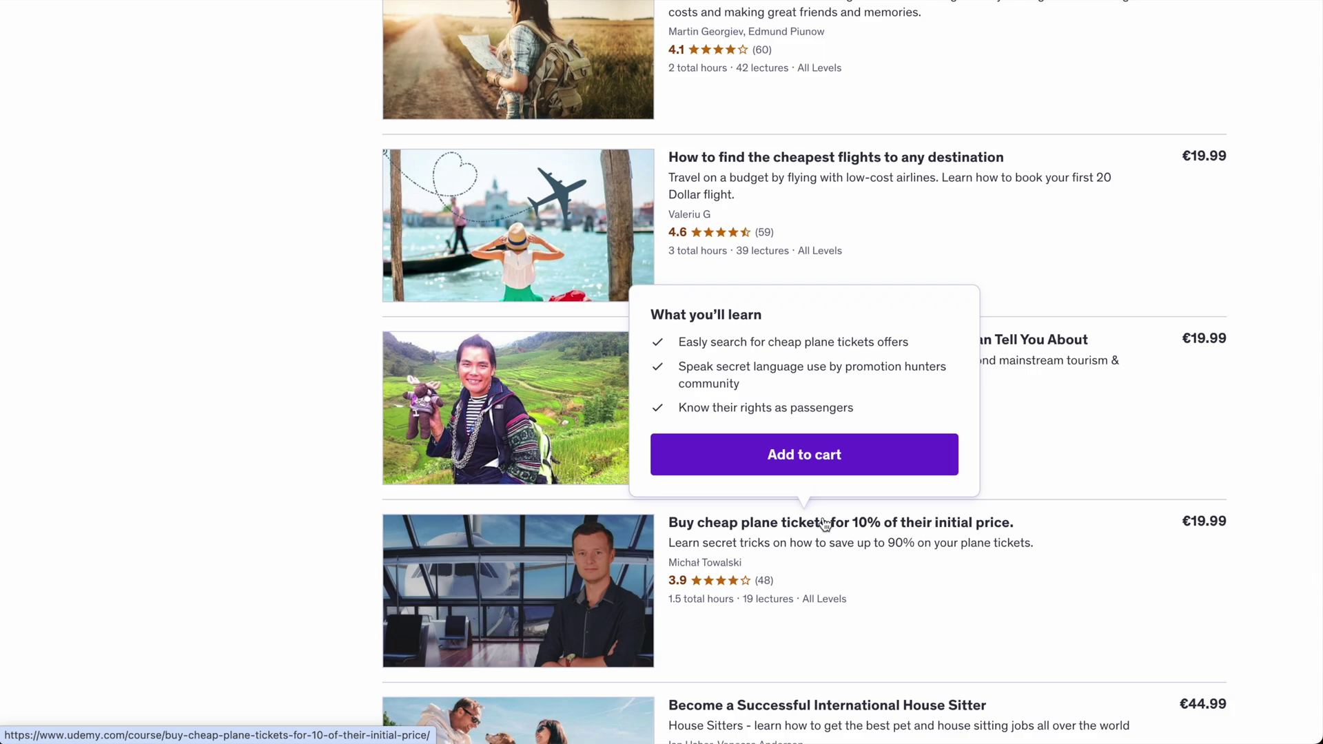
scroll(824, 524, "down", 3)
scroll(1045, 522, "down", 1)
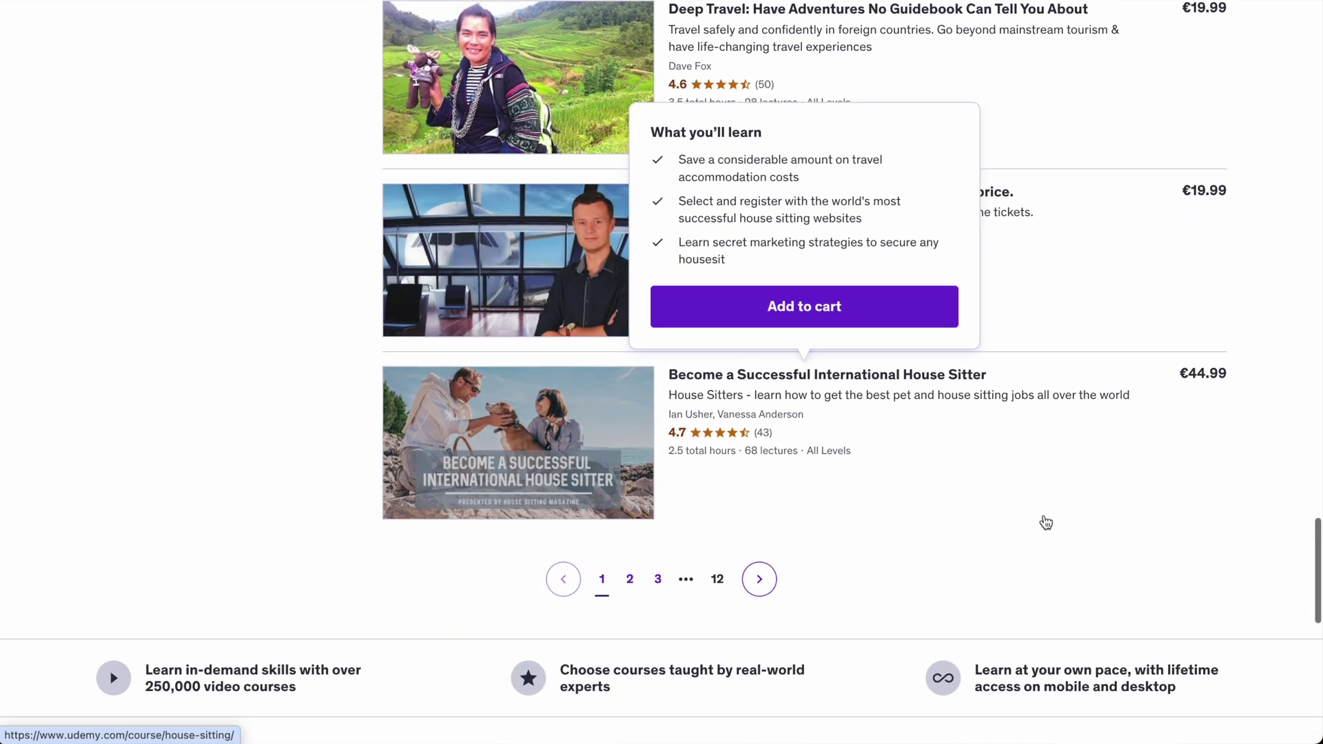
scroll(1152, 341, "up", 20)
scroll(1153, 340, "up", 3)
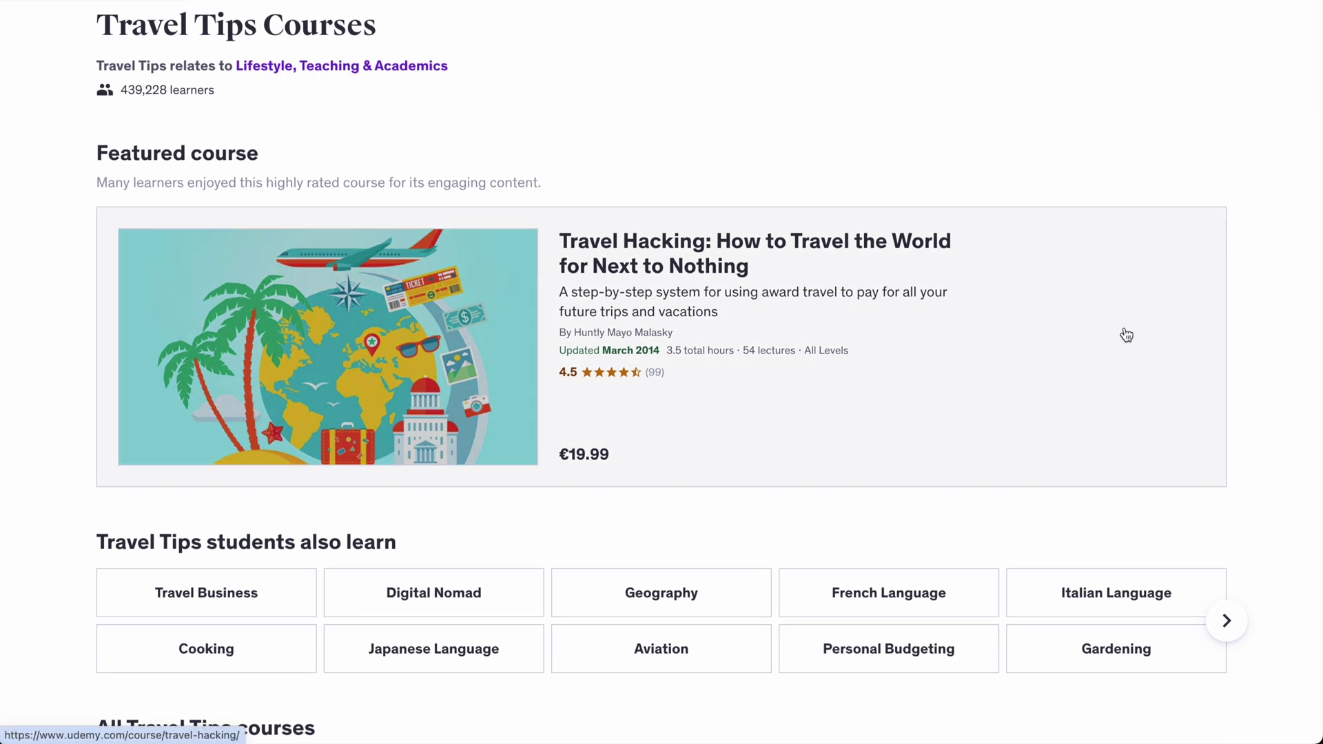
scroll(829, 177, "up", 2)
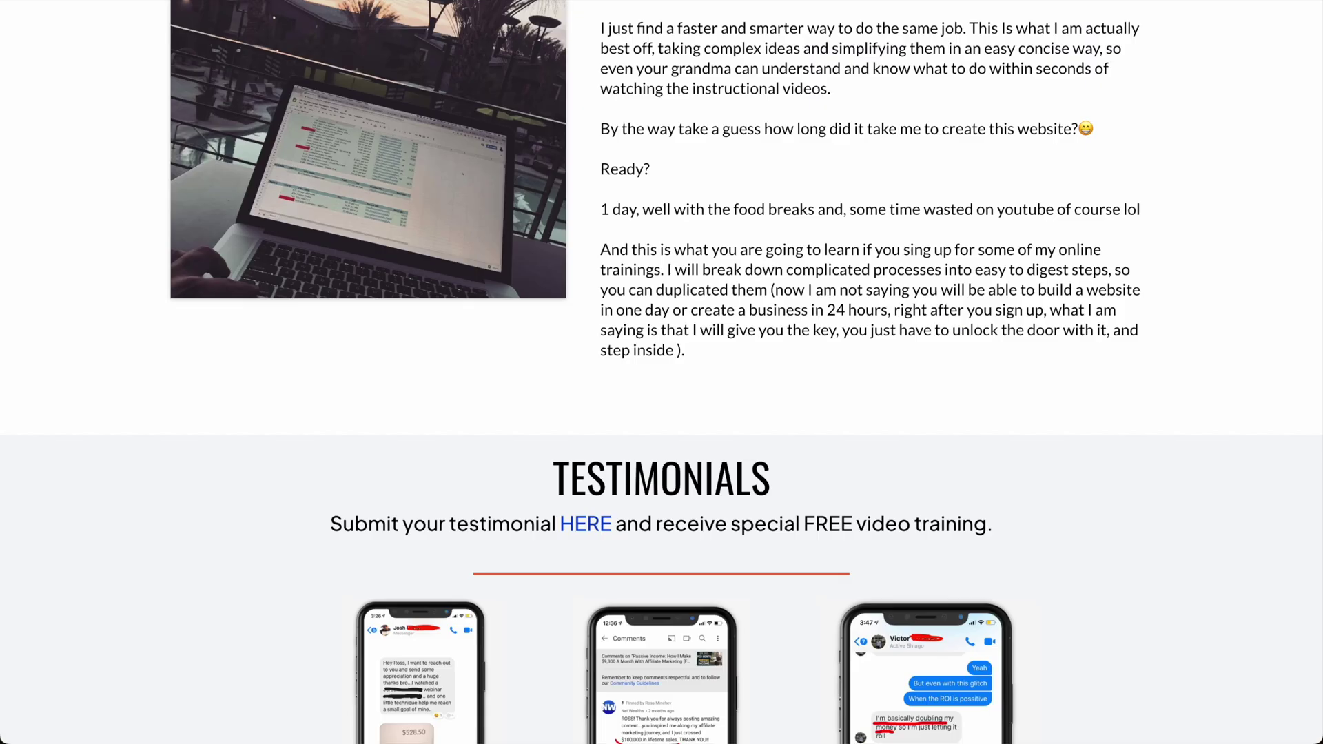
- Scroll the rossminchev.com page to the 'Click Bank Gold Mine' e-book signup section
scroll(916, 381, "up", 15)
scroll(917, 381, "down", 4)
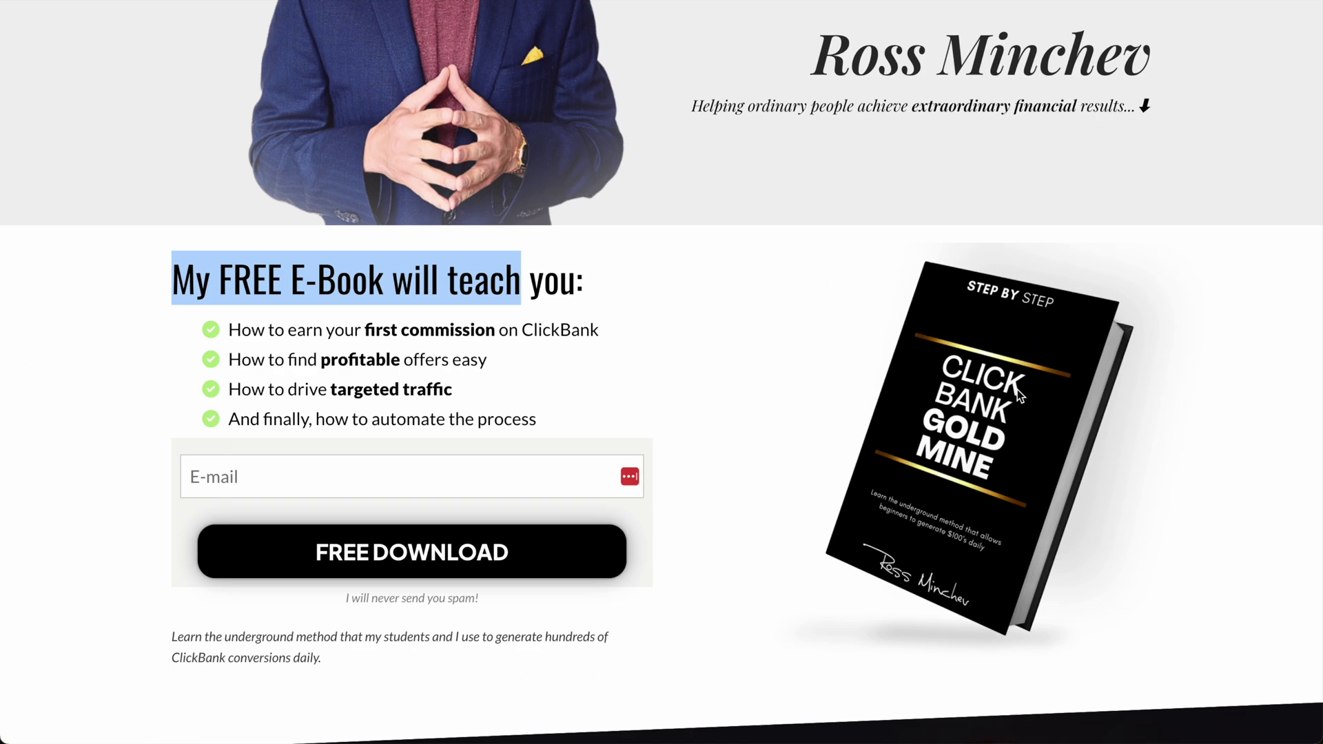
scroll(1017, 390, "down", 1)
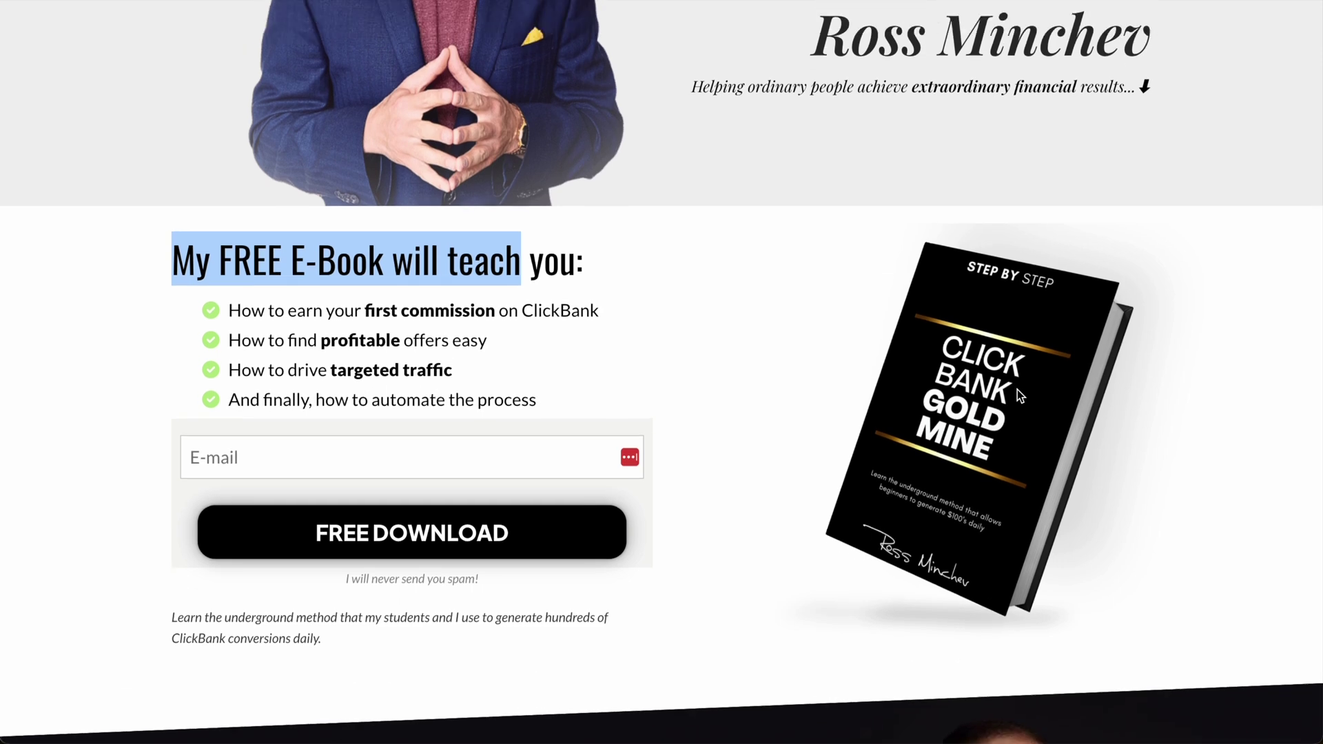
scroll(1017, 390, "up", 4)
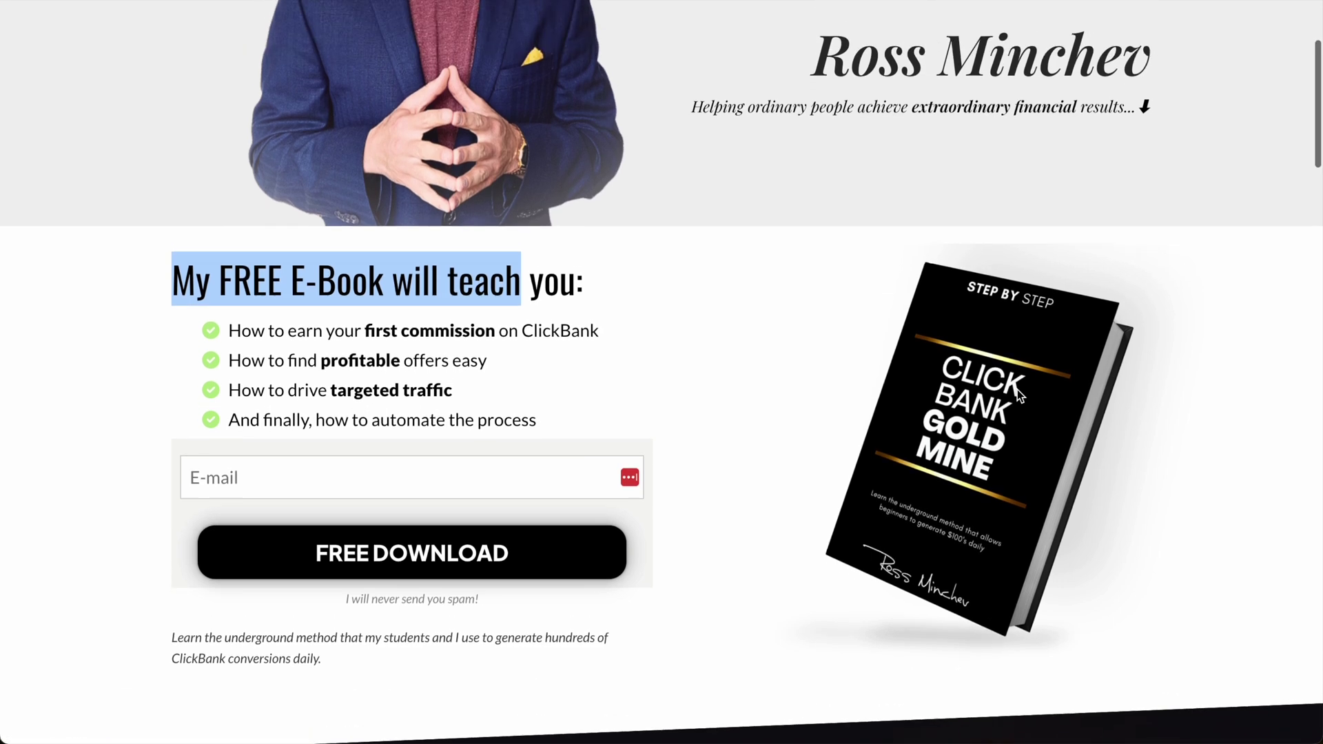